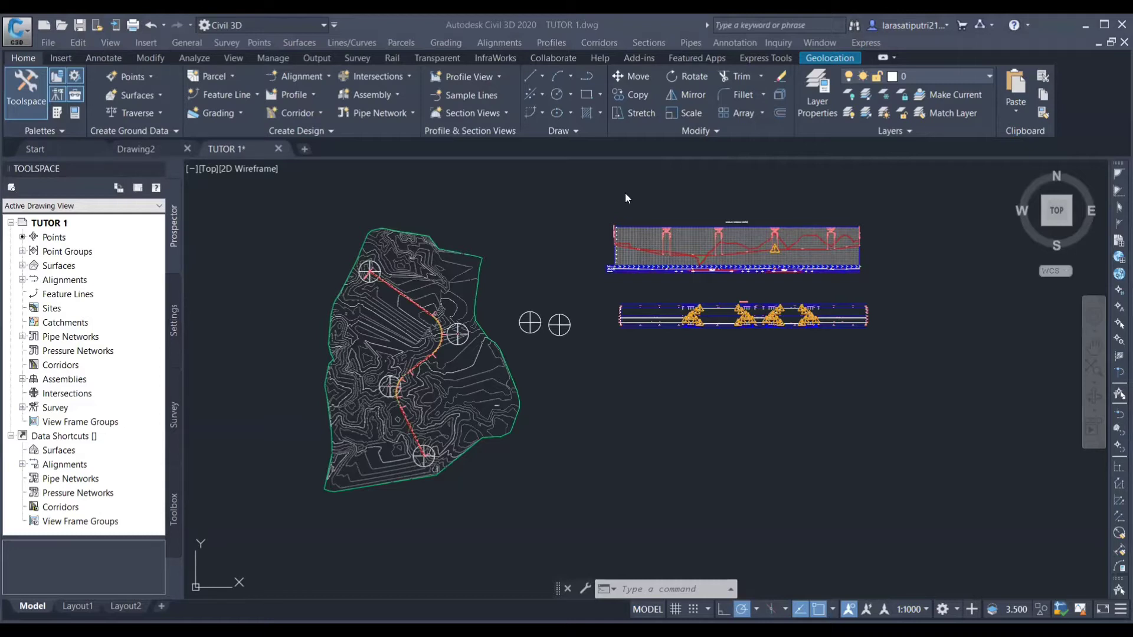
- Create a new assembly named 1 and place its baseline in the empty area below the profile and superelevation views
{"action": "left_click", "coordinate": [599, 40]}
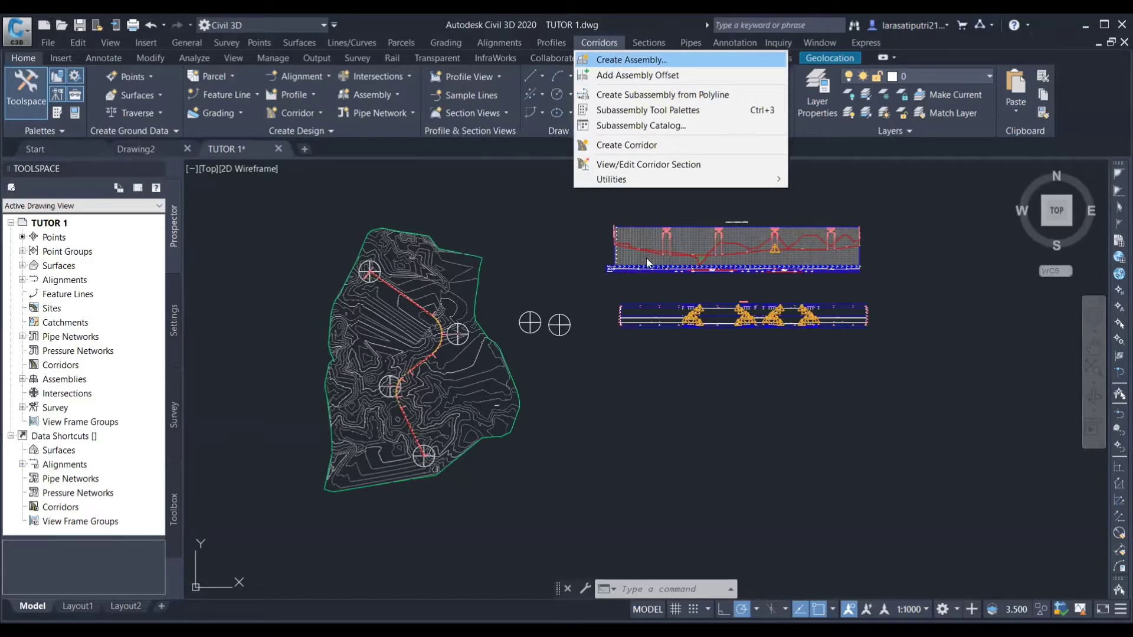
{"action": "left_click", "coordinate": [612, 59]}
{"action": "left_click_drag", "start_coordinate": [623, 225], "coordinate": [520, 224]}
{"action": "type", "text": "1"}
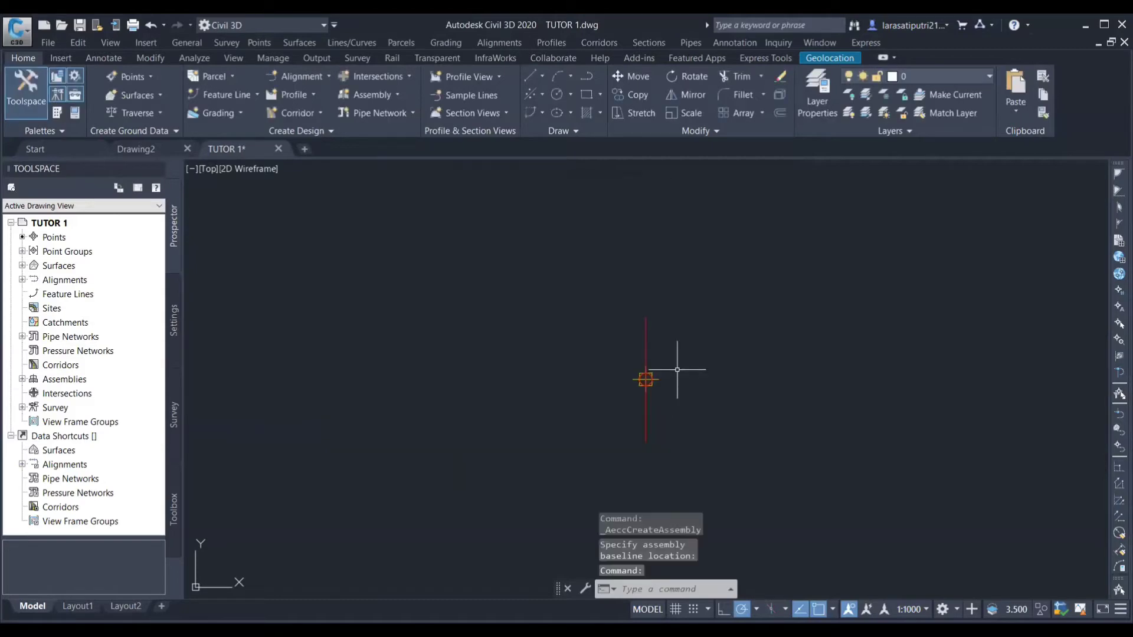
- Draw a circle centred on the new assembly marker and adjust its size so the assembly is easy to locate
{"action": "scroll", "coordinate": [664, 381], "scroll_direction": "down", "scroll_amount": 15}
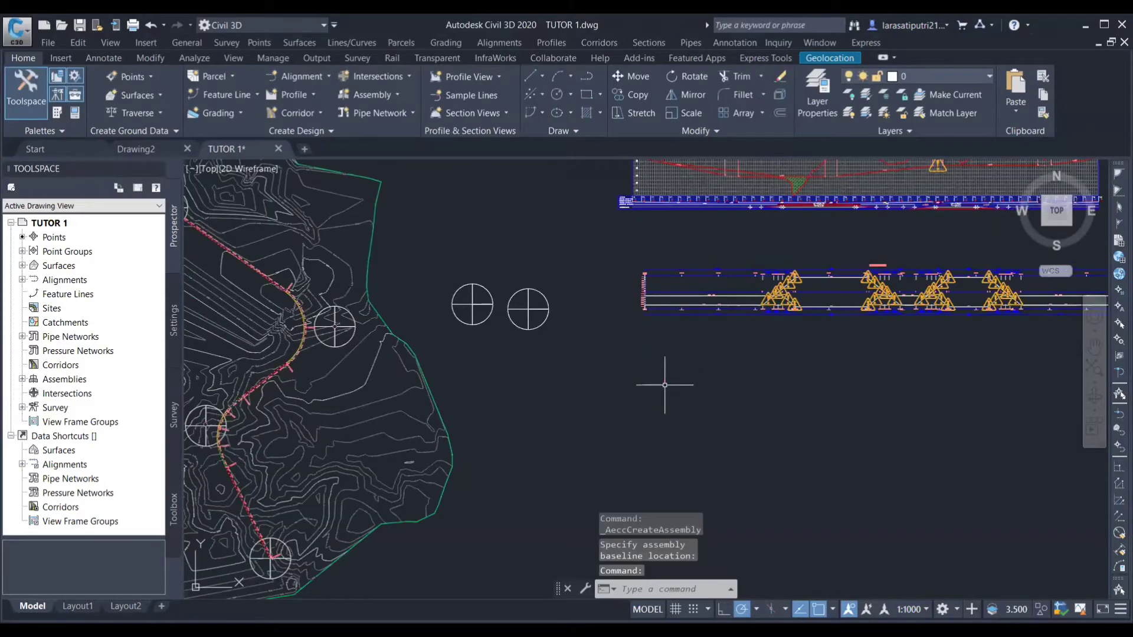
{"action": "scroll", "coordinate": [667, 382], "scroll_direction": "up", "scroll_amount": 8}
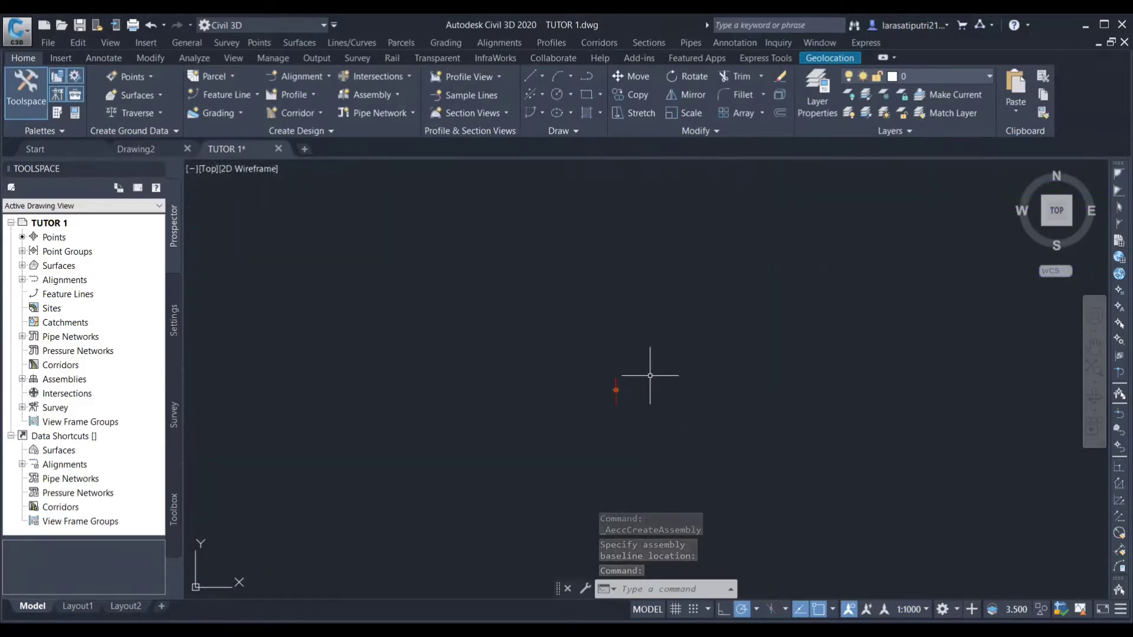
{"action": "scroll", "coordinate": [625, 377], "scroll_direction": "up", "scroll_amount": 5}
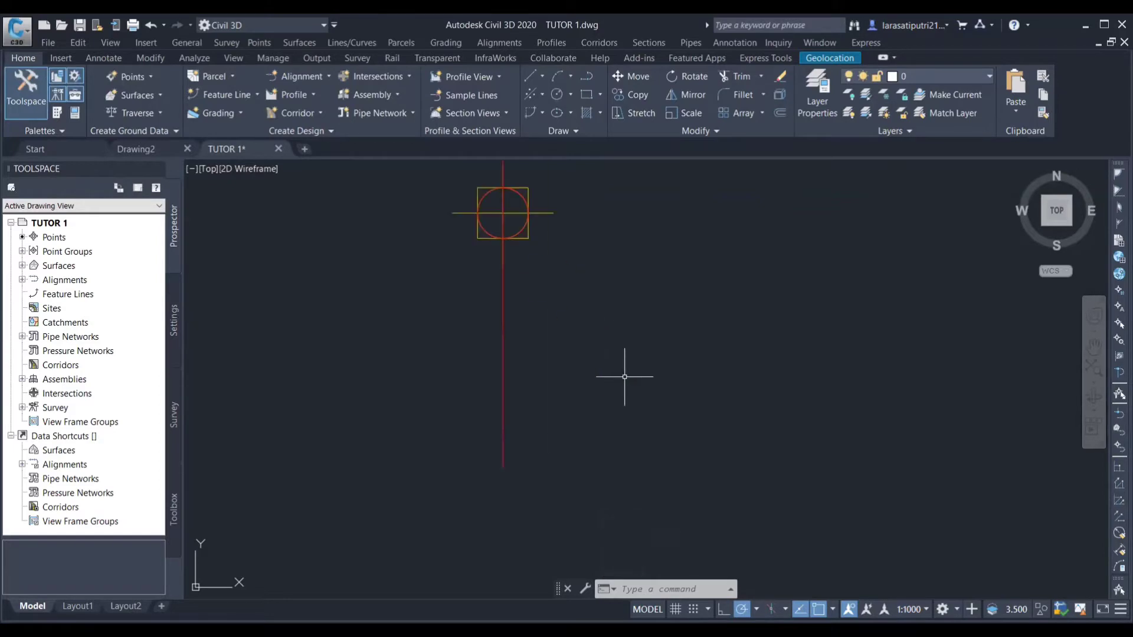
{"action": "scroll", "coordinate": [624, 376], "scroll_direction": "down", "scroll_amount": 3}
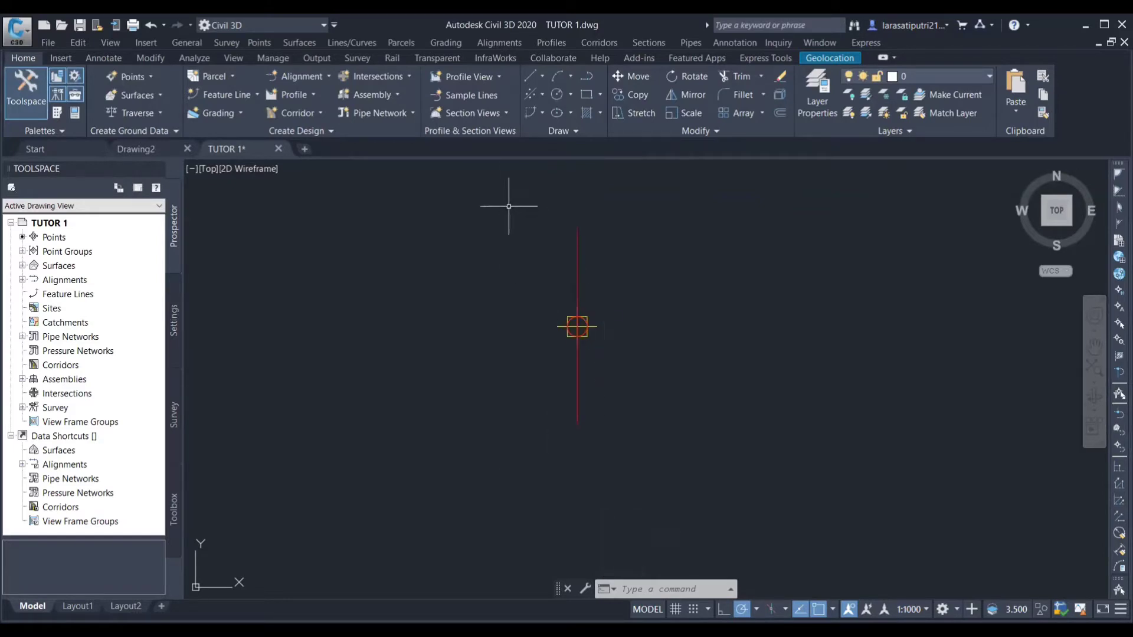
{"action": "mouse_move", "coordinate": [509, 206]}
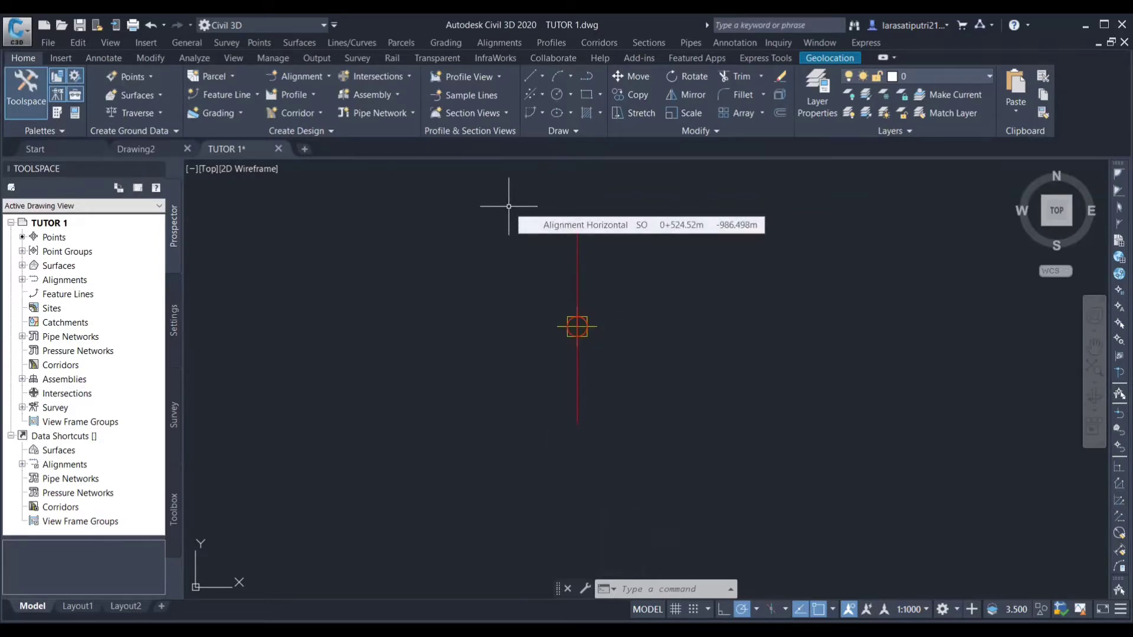
{"action": "type", "text": "C"}
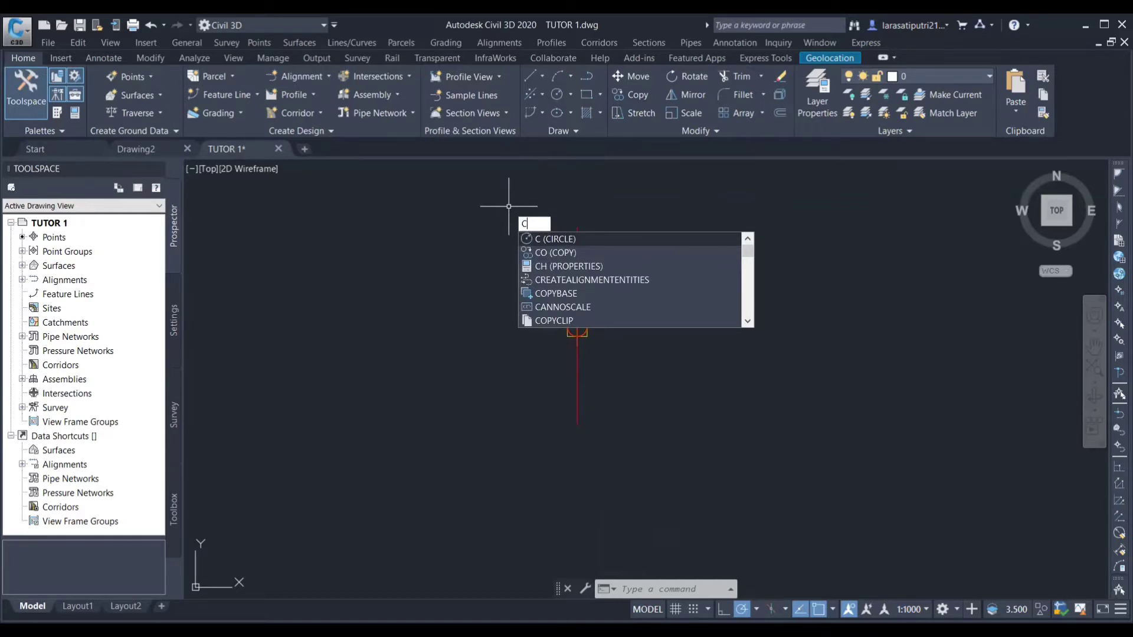
{"action": "key", "text": "Return"}
{"action": "left_click", "coordinate": [701, 355]}
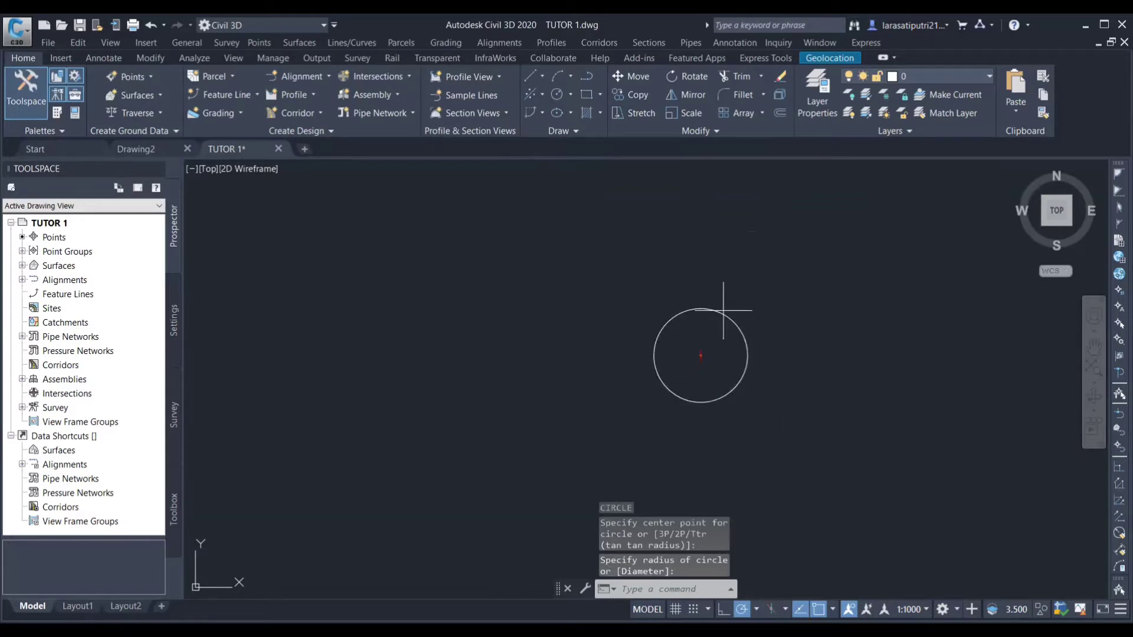
{"action": "left_click", "coordinate": [724, 310]}
{"action": "left_click", "coordinate": [746, 354]}
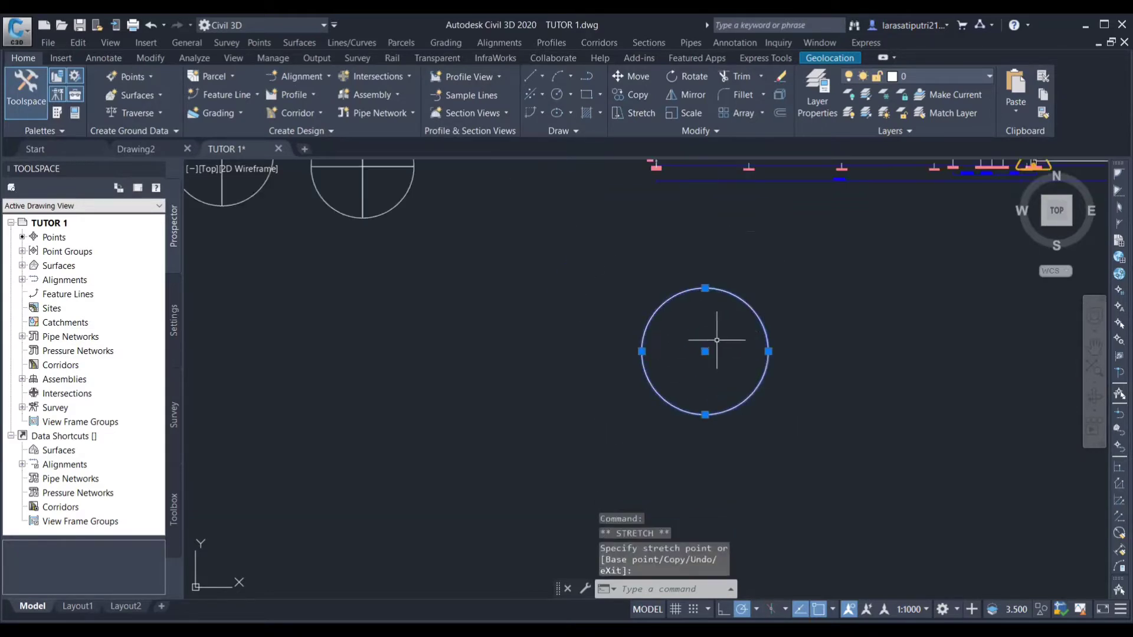
{"action": "key", "text": "Escape"}
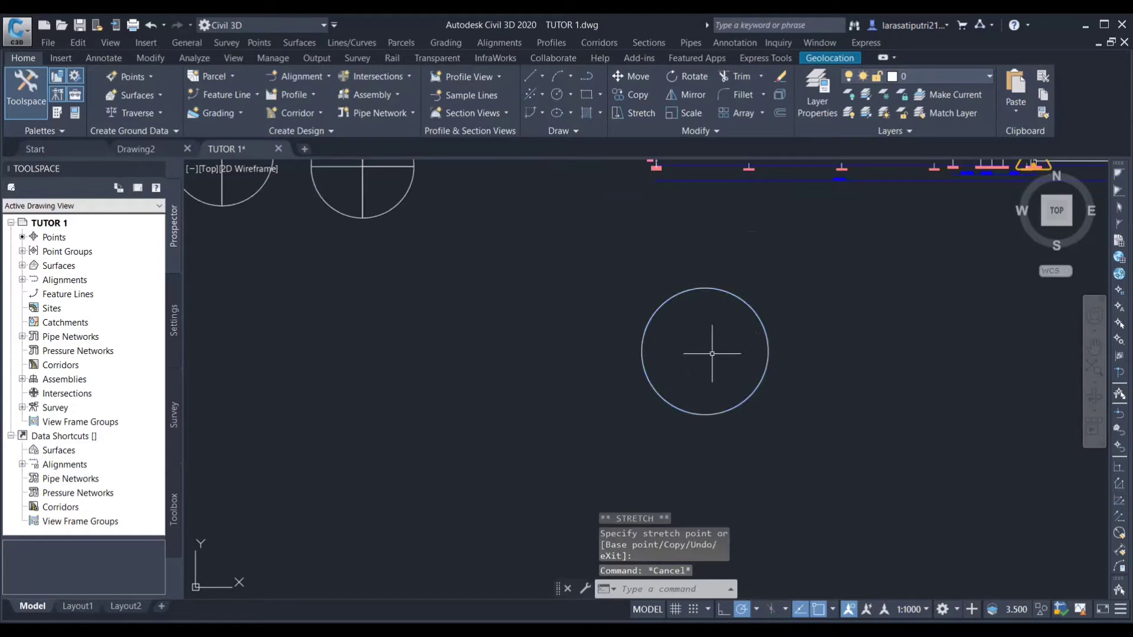
- Attach a LaneSuperelevationAOR subassembly from the metric lanes subassemblies to the right side of the assembly baseline
{"action": "scroll", "coordinate": [711, 353], "scroll_direction": "up", "scroll_amount": 5}
{"action": "scroll", "coordinate": [696, 349], "scroll_direction": "up", "scroll_amount": 8}
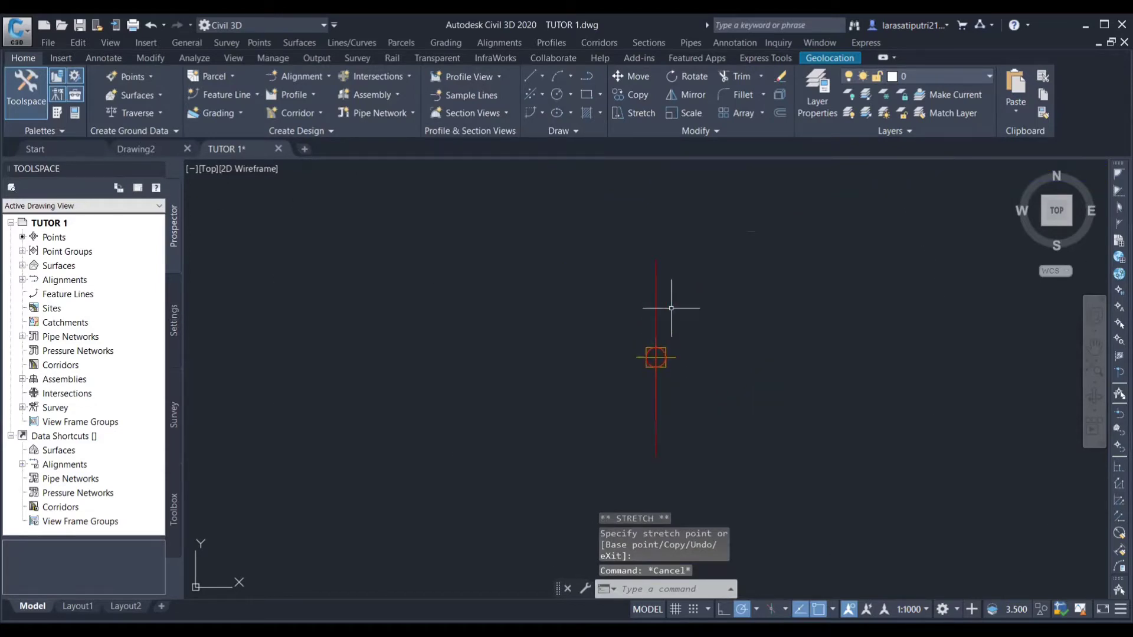
{"action": "scroll", "coordinate": [669, 322], "scroll_direction": "down", "scroll_amount": 8}
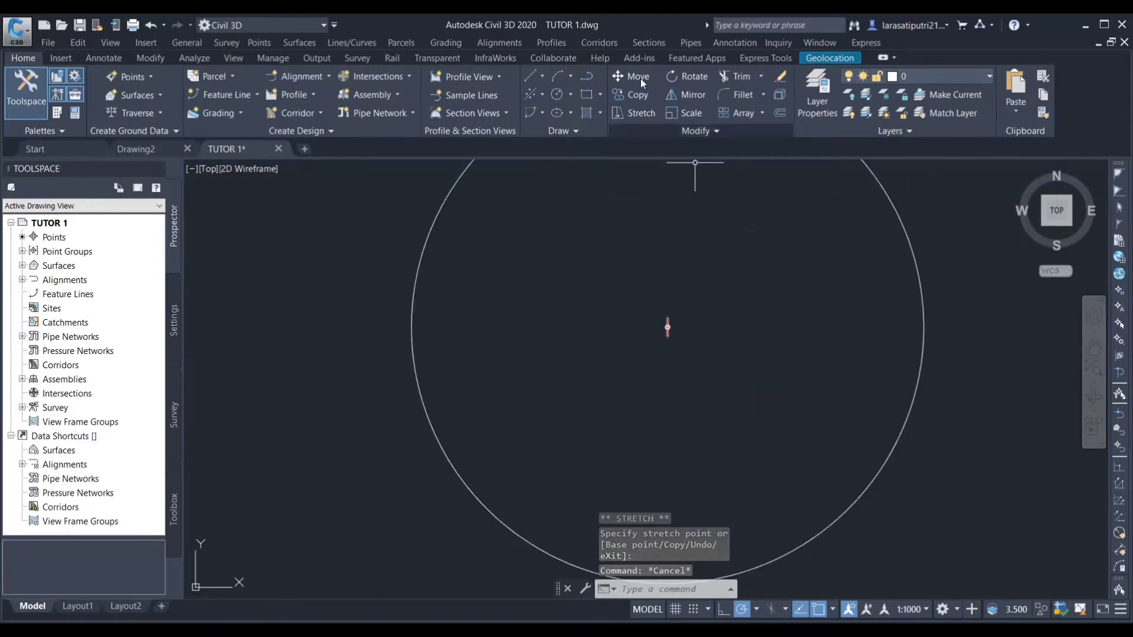
{"action": "left_click", "coordinate": [594, 44]}
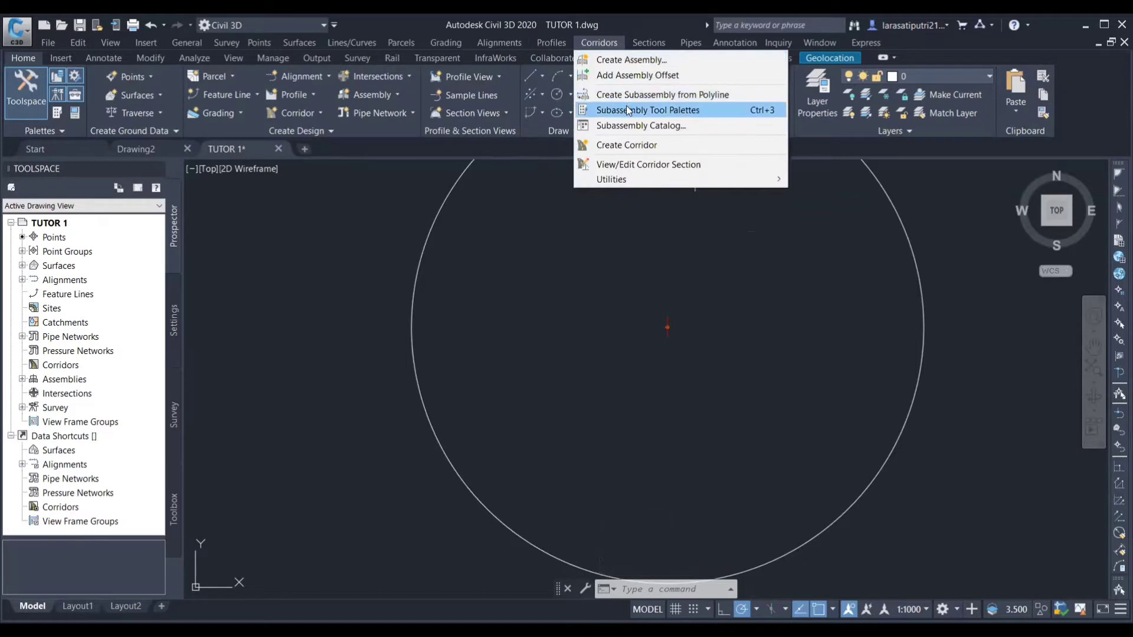
{"action": "left_click", "coordinate": [628, 110]}
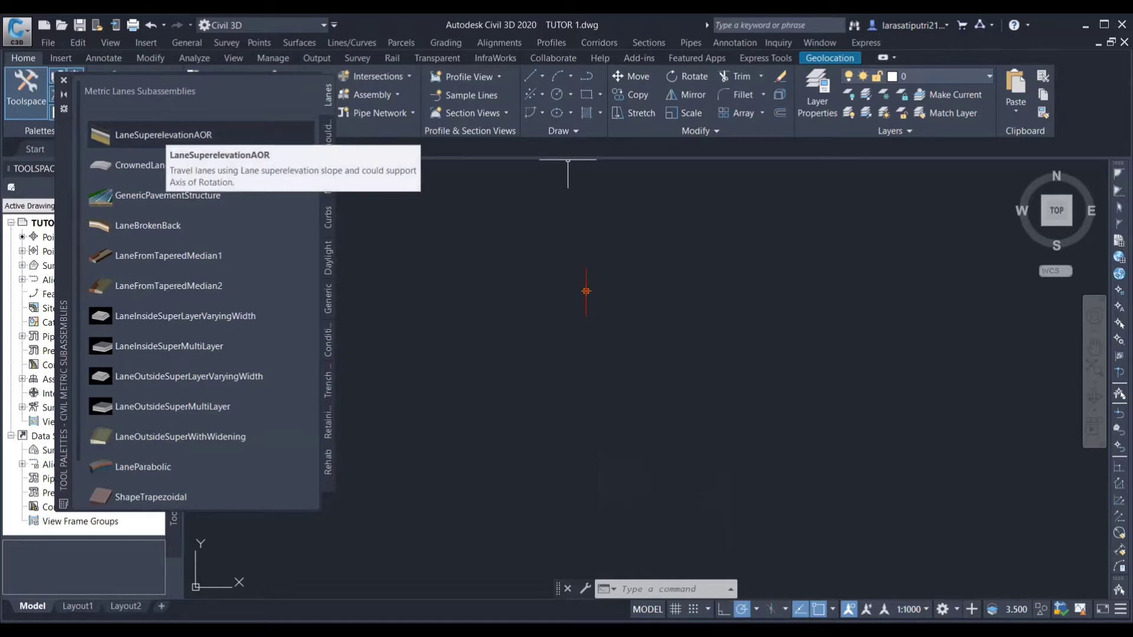
{"action": "left_click", "coordinate": [586, 291]}
{"action": "key", "text": "Escape"}
- Set the width of the right LaneSuperelevationAOR lane to 3.500 m in its properties
{"action": "left_click", "coordinate": [622, 339]}
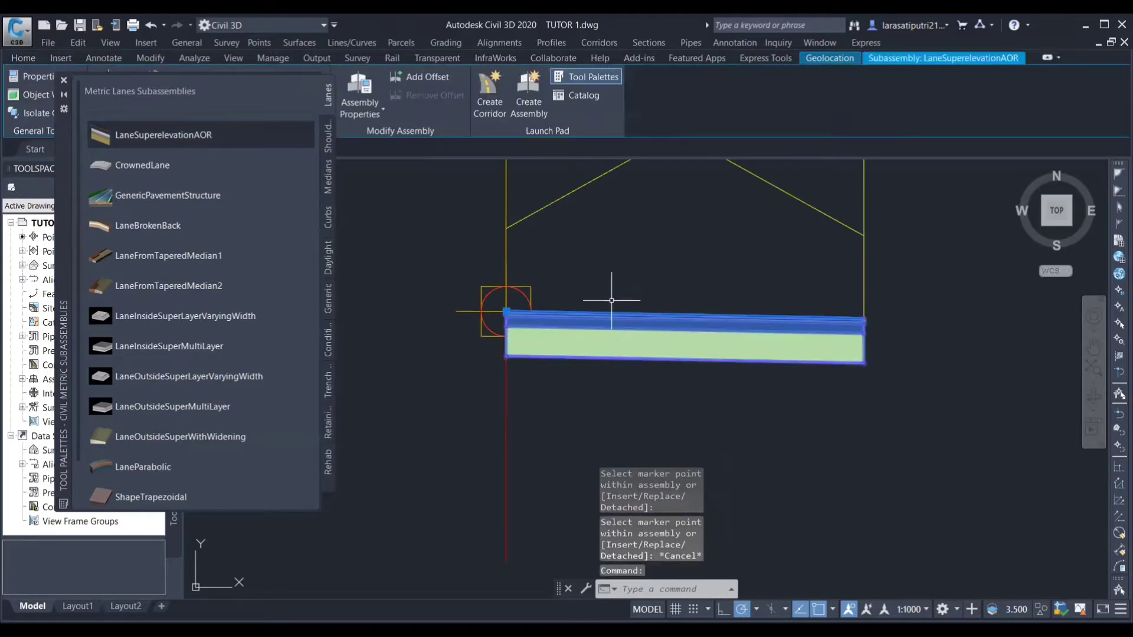
{"action": "right_click", "coordinate": [628, 264]}
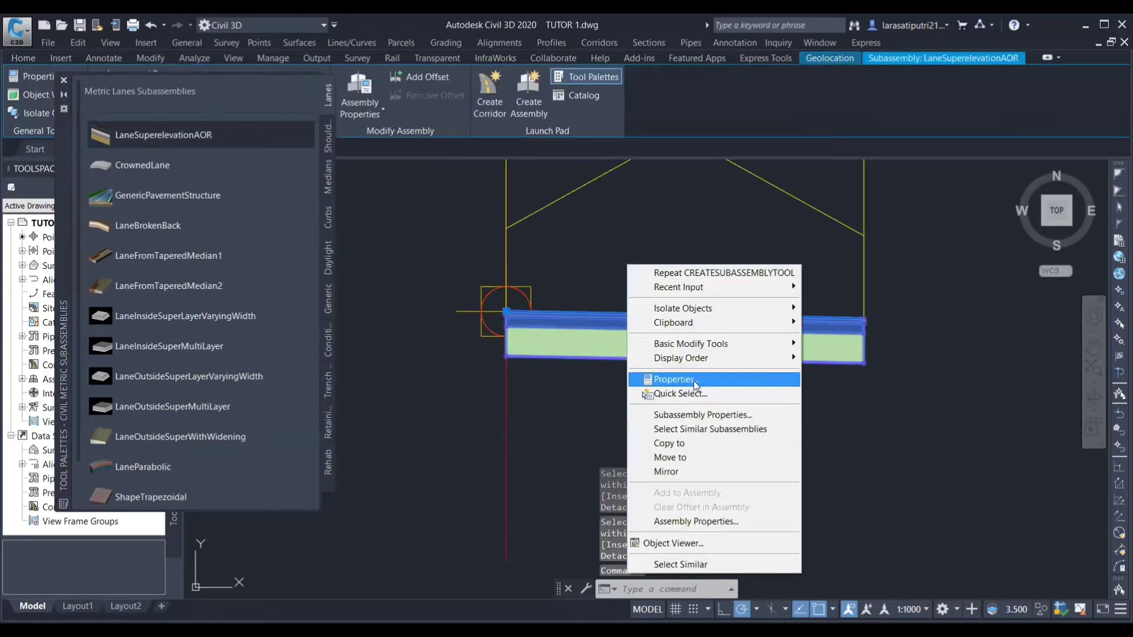
{"action": "left_click", "coordinate": [695, 385]}
{"action": "scroll", "coordinate": [220, 263], "scroll_direction": "down", "scroll_amount": 3}
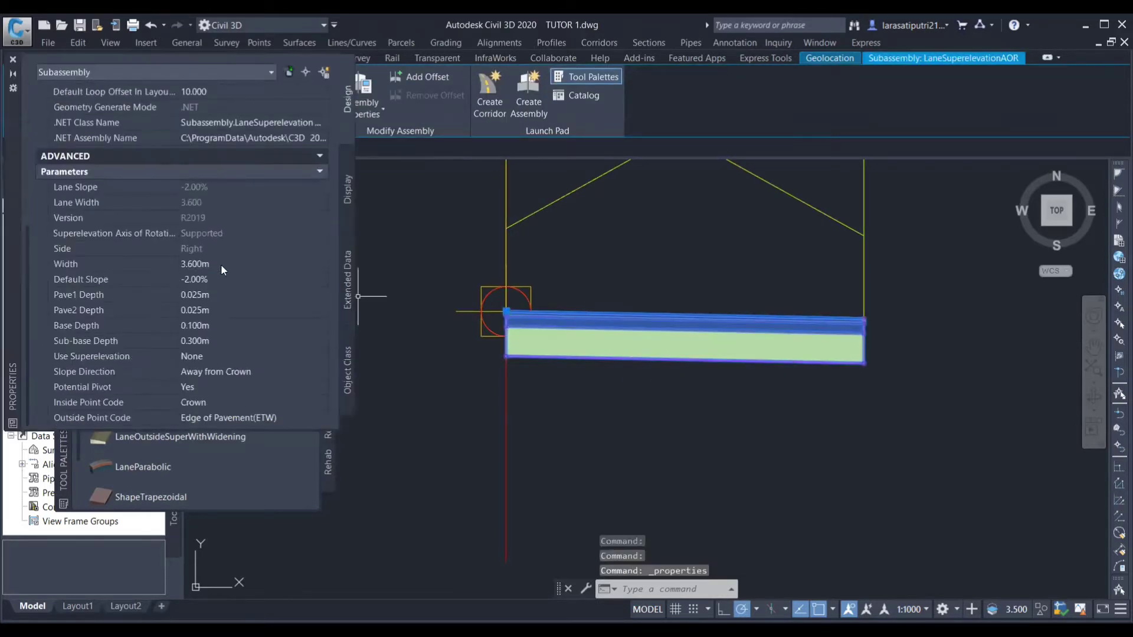
{"action": "left_click", "coordinate": [312, 269]}
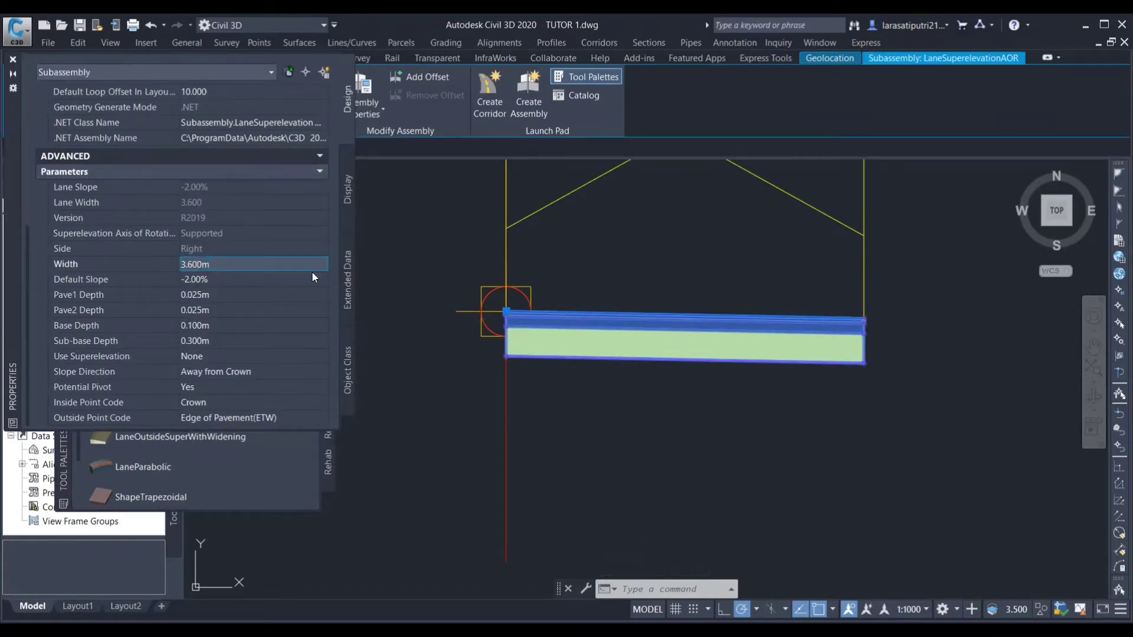
{"action": "key", "text": "BackSpace"}
{"action": "key", "text": "BackSpace"}
{"action": "key", "text": "BackSpace"}
{"action": "key", "text": "BackSpace"}
{"action": "type", "text": "500m"}
- Set the right lane's Use Superelevation parameter to Right Lane Outside and close its properties
{"action": "left_click", "coordinate": [201, 360]}
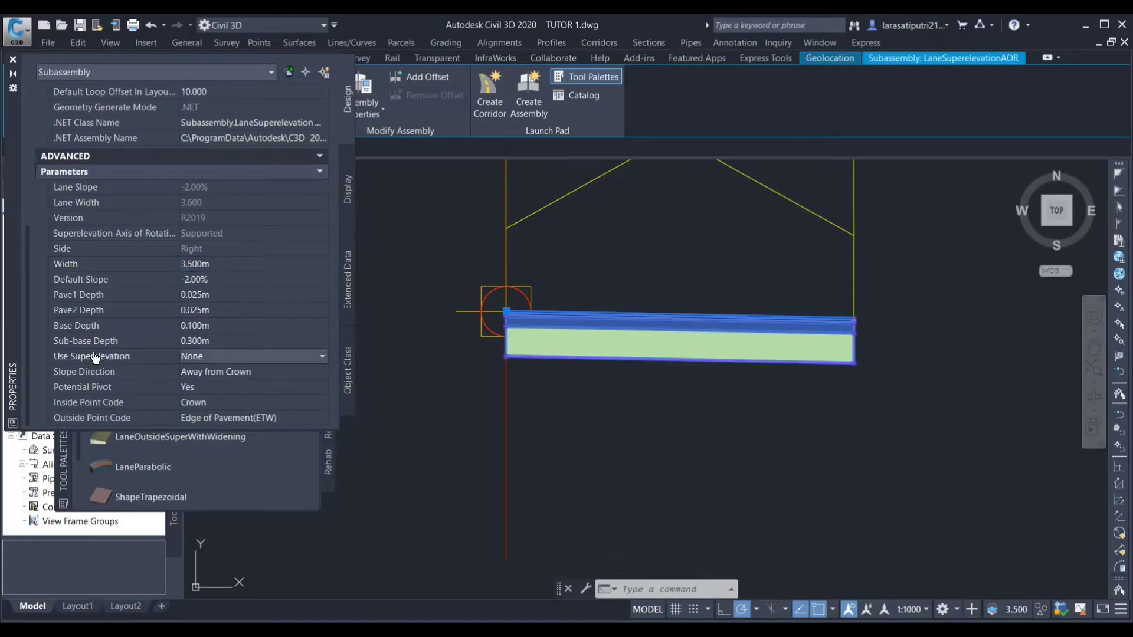
{"action": "left_click", "coordinate": [259, 356]}
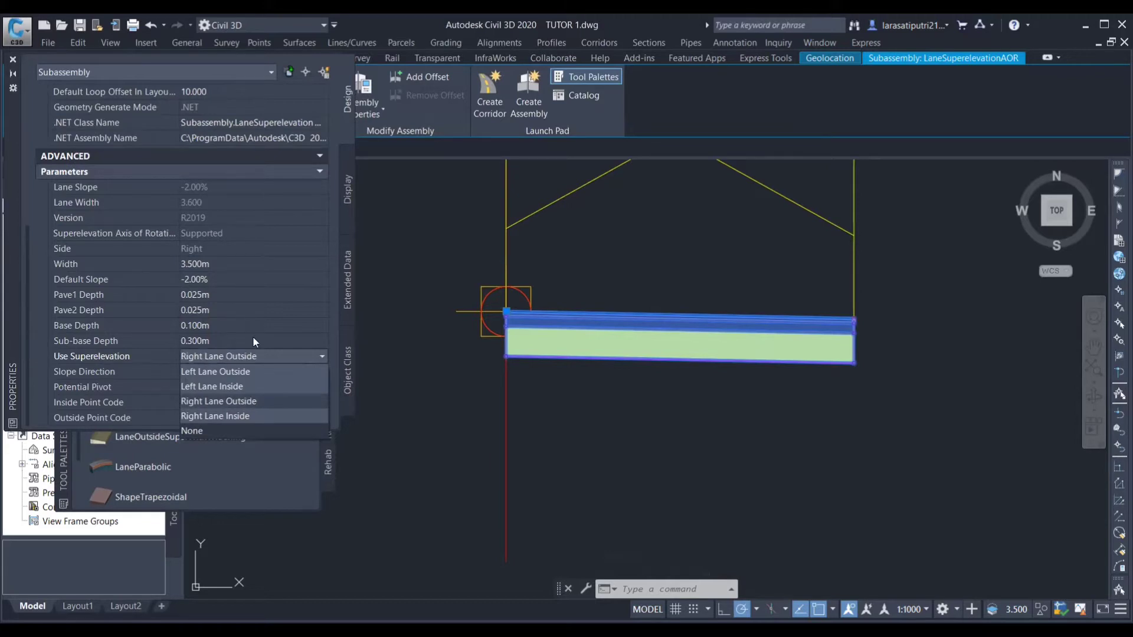
{"action": "left_click", "coordinate": [253, 401]}
{"action": "scroll", "coordinate": [264, 396], "scroll_direction": "up", "scroll_amount": 5}
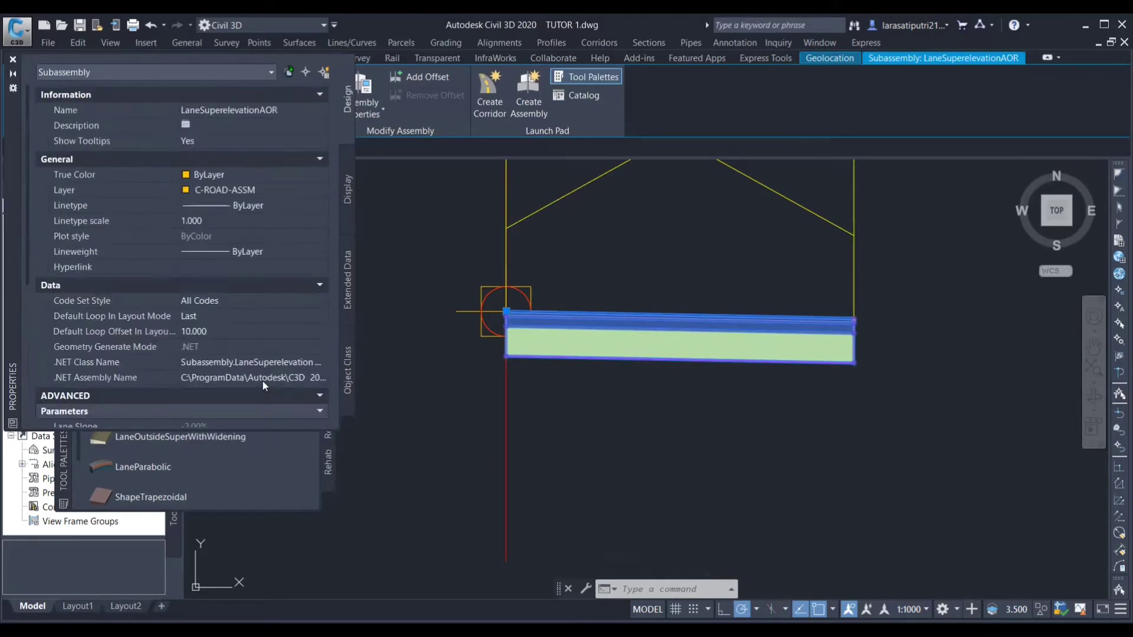
{"action": "left_click", "coordinate": [11, 61]}
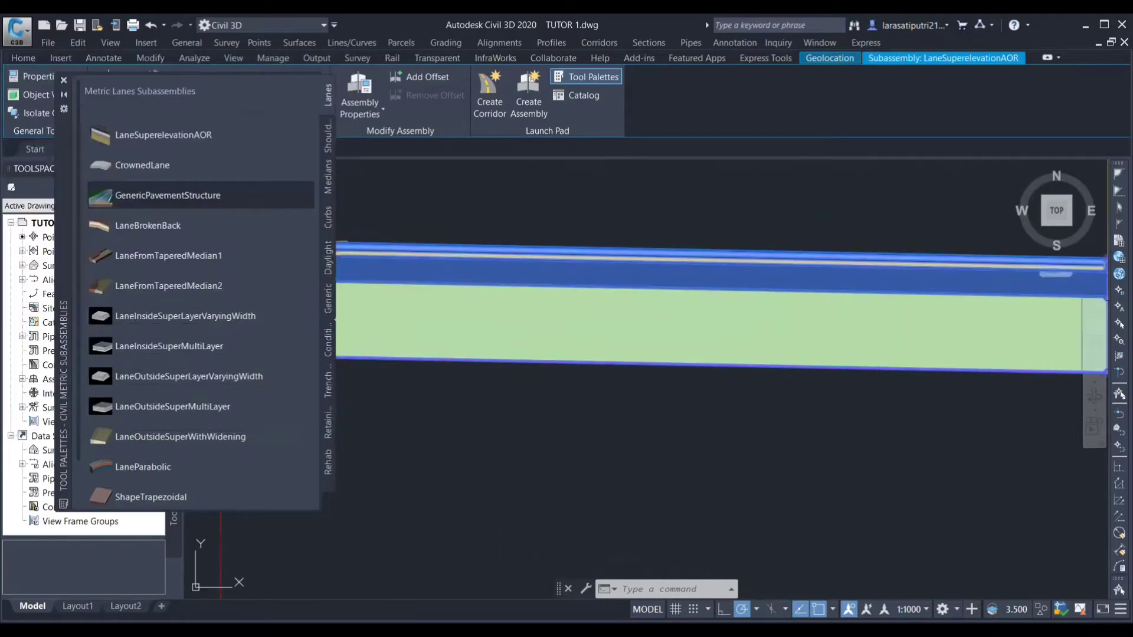
{"action": "key", "text": "Escape"}
- Attach a ShoulderExtendAll subassembly from the metric shoulders subassemblies to the upper outer edge of the right lane
{"action": "scroll", "coordinate": [590, 360], "scroll_direction": "down", "scroll_amount": 6}
{"action": "scroll", "coordinate": [746, 342], "scroll_direction": "up", "scroll_amount": 2}
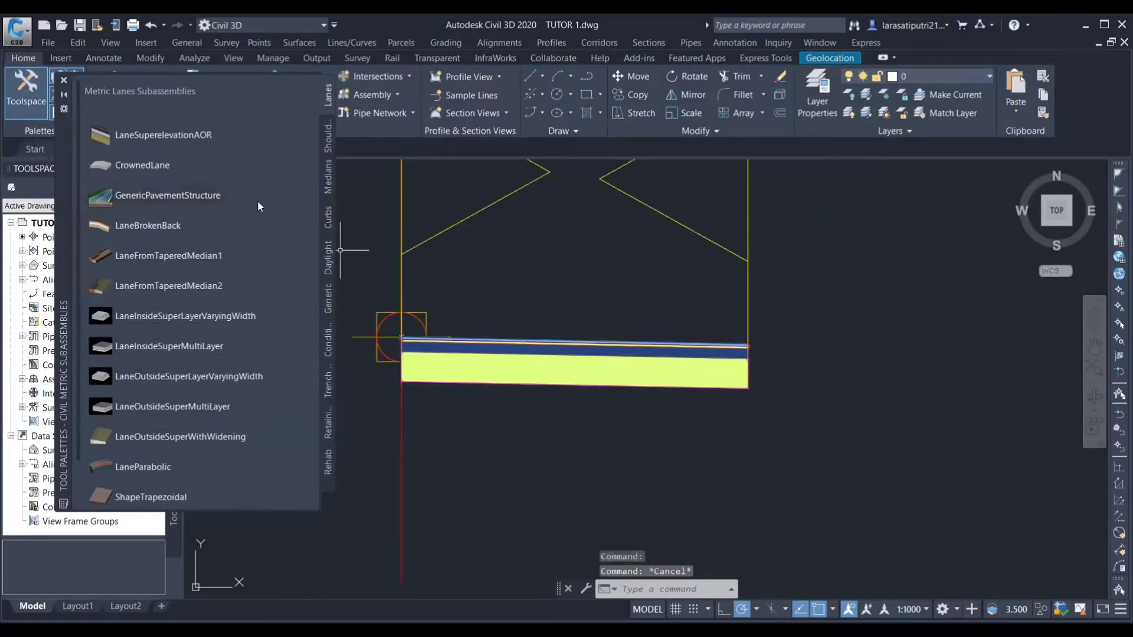
{"action": "left_click", "coordinate": [328, 258]}
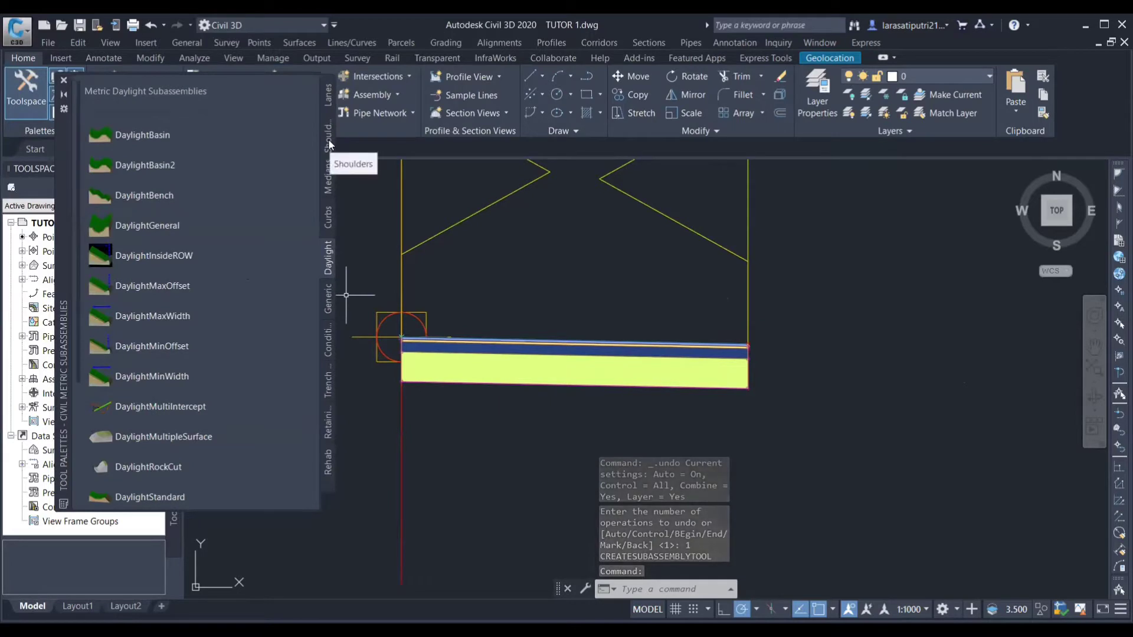
{"action": "left_click", "coordinate": [329, 144]}
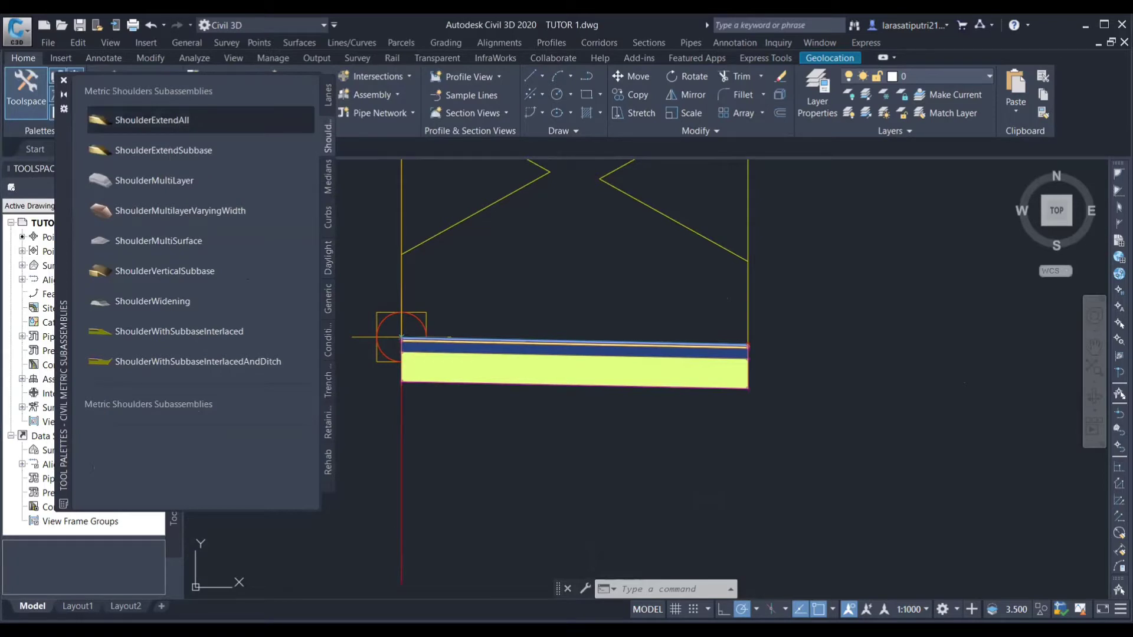
{"action": "left_click", "coordinate": [151, 119]}
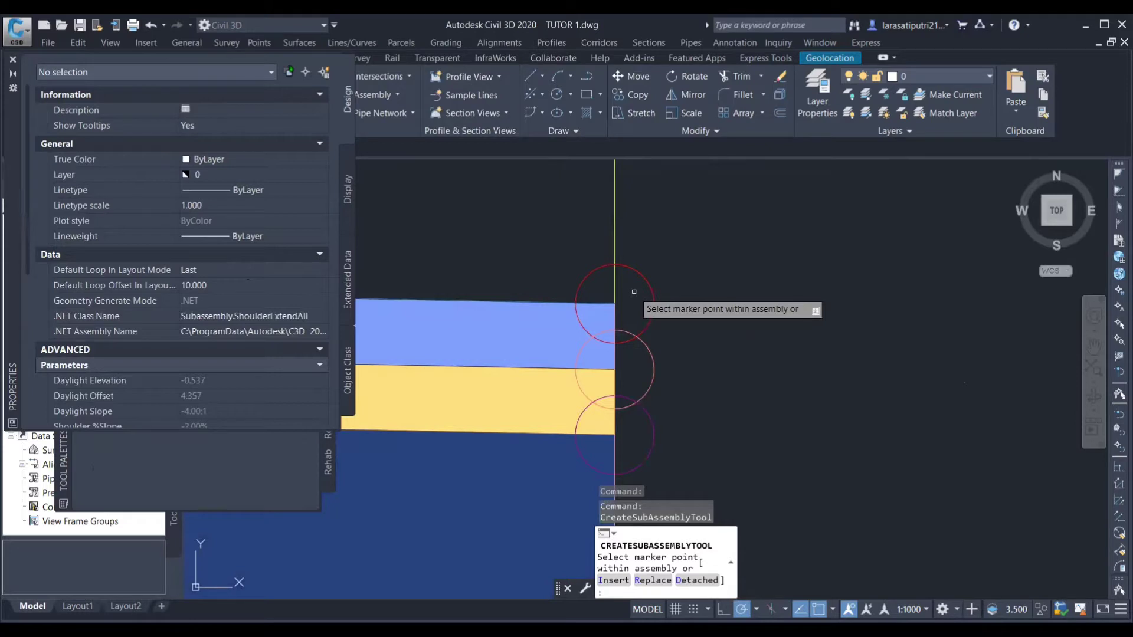
{"action": "key", "text": "Escape"}
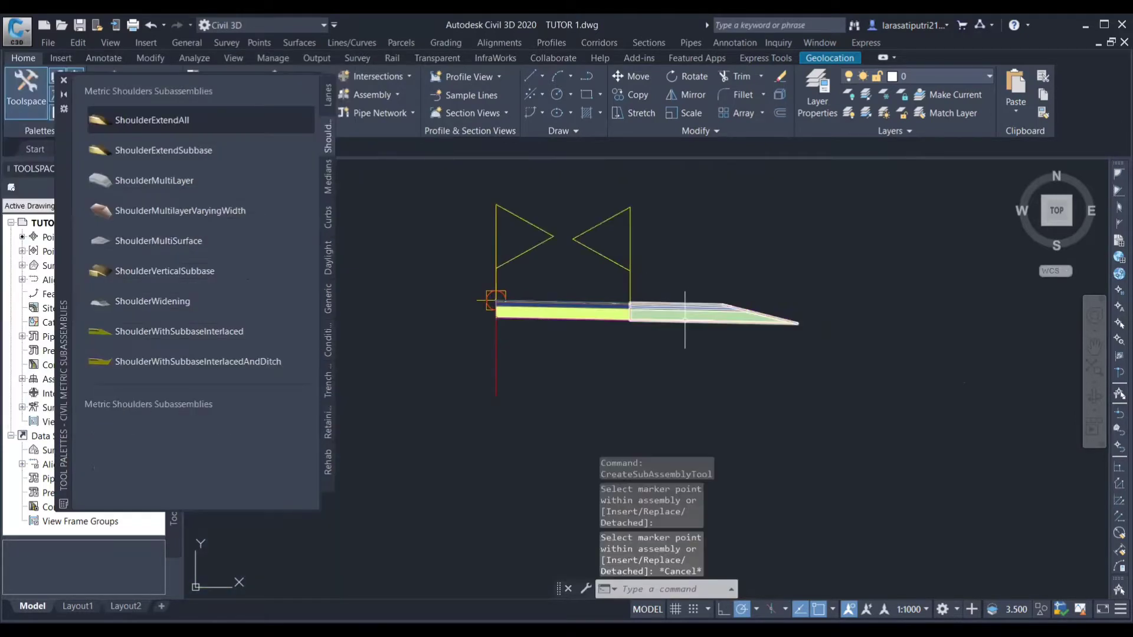
- Set the right shoulder's Use Superelevation Slope parameter to Right Outside Shoulder in its properties
{"action": "left_click", "coordinate": [684, 316]}
{"action": "right_click", "coordinate": [681, 315]}
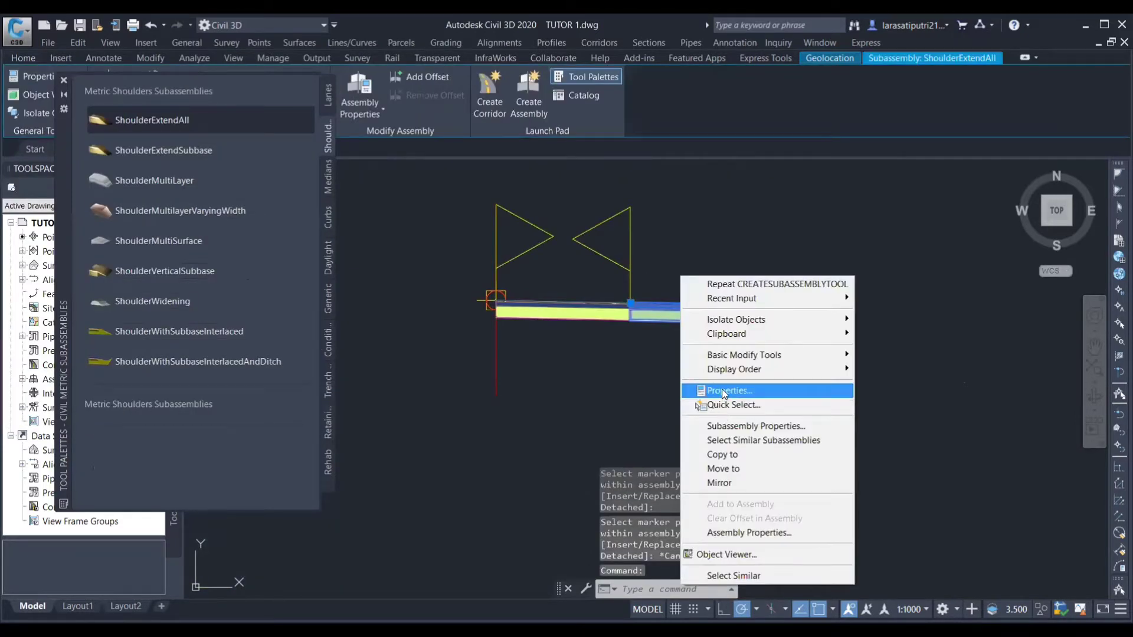
{"action": "left_click", "coordinate": [724, 392]}
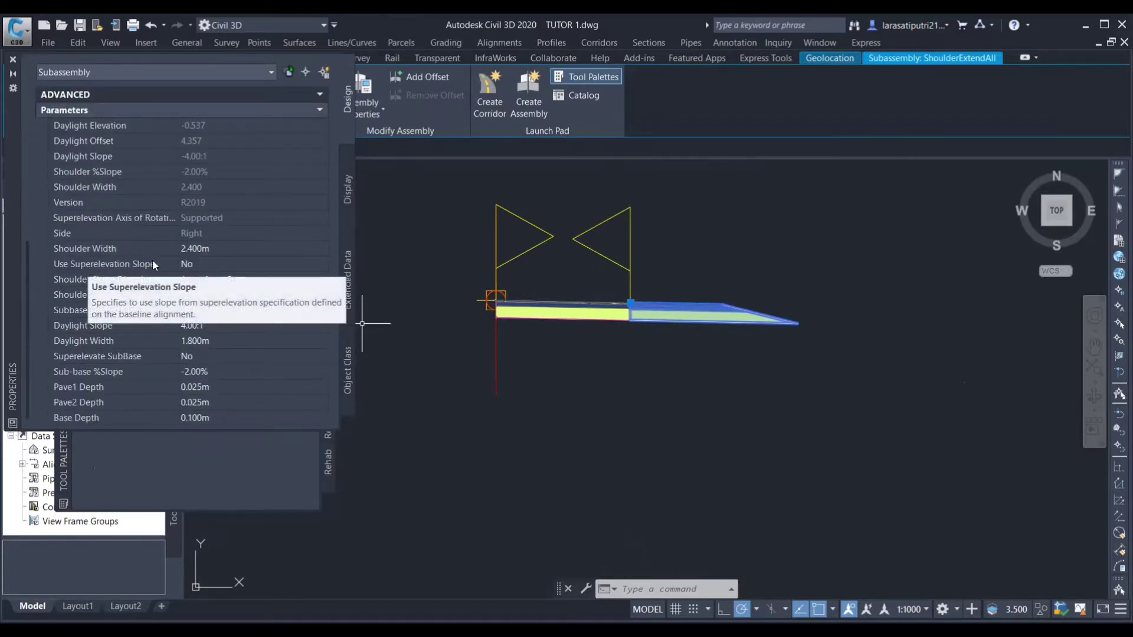
{"action": "left_click", "coordinate": [213, 263]}
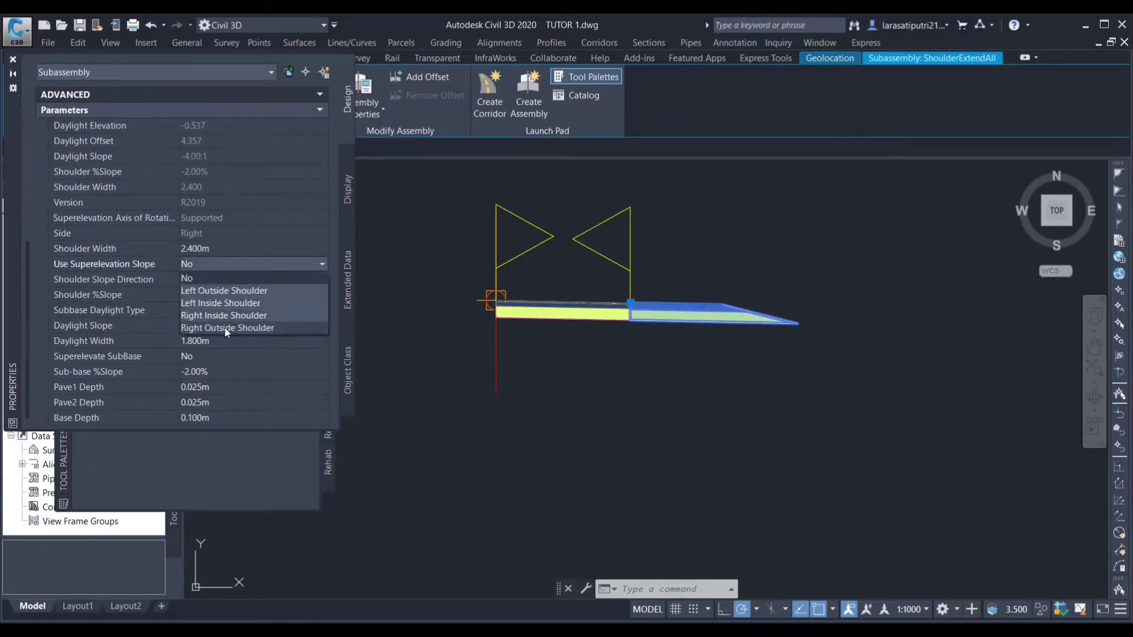
{"action": "left_click", "coordinate": [226, 328]}
- Set the right shoulder's Pave1, Pave2 and Base depths to 0 m and its Sub-base Depth to 0.45 m
{"action": "scroll", "coordinate": [194, 313], "scroll_direction": "down", "scroll_amount": 1}
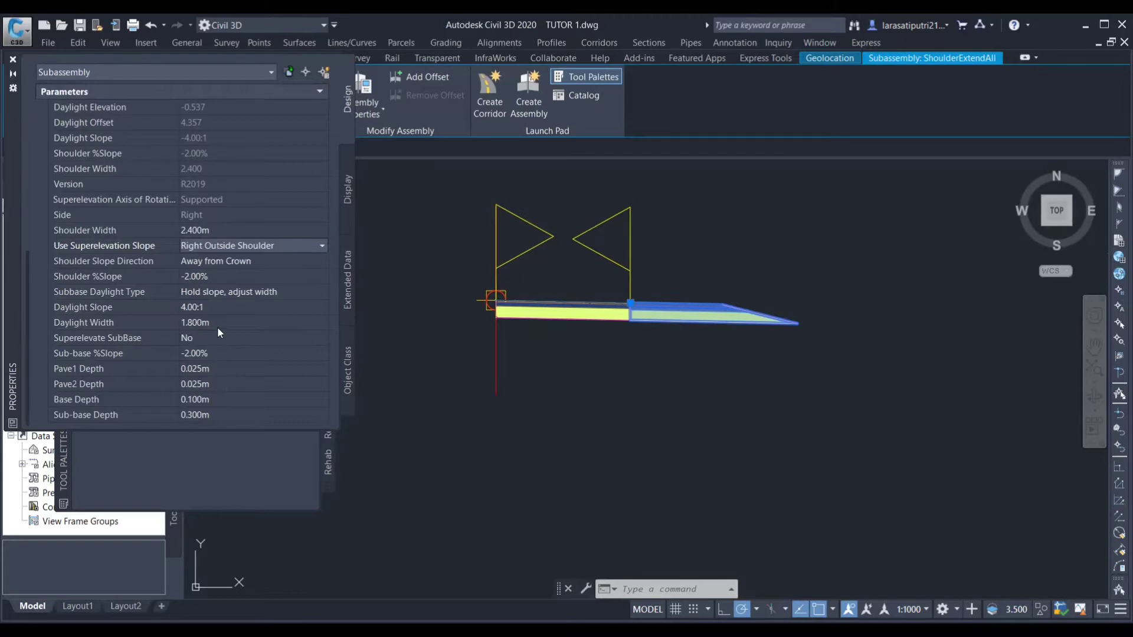
{"action": "left_click", "coordinate": [205, 370]}
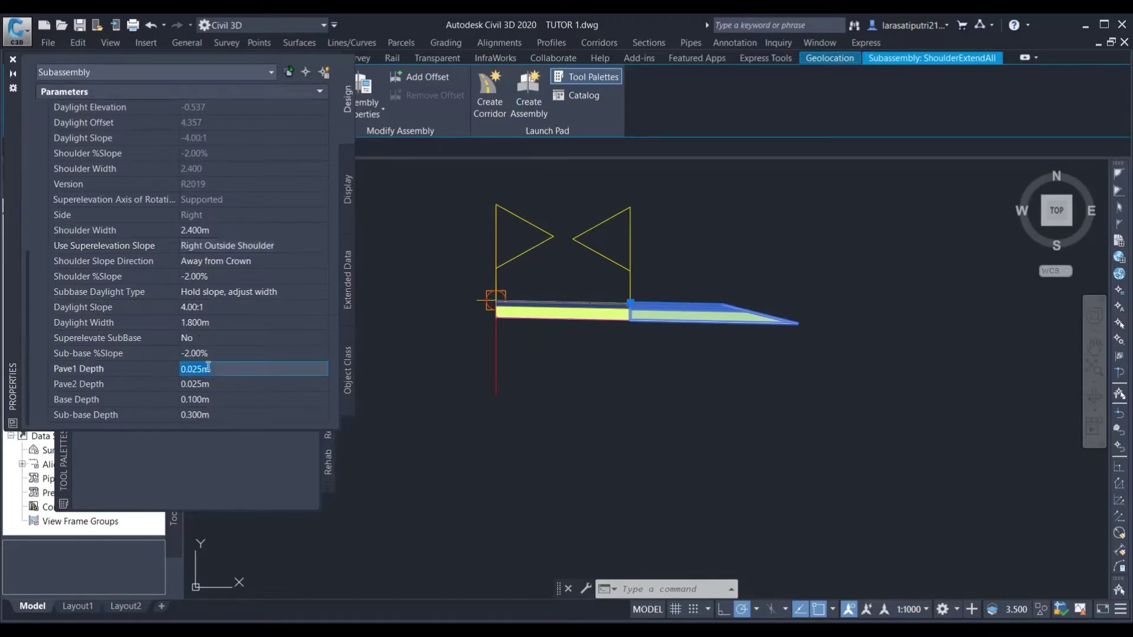
{"action": "type", "text": "0"}
{"action": "left_click", "coordinate": [191, 383]}
{"action": "type", "text": "0"}
{"action": "left_click", "coordinate": [209, 403]}
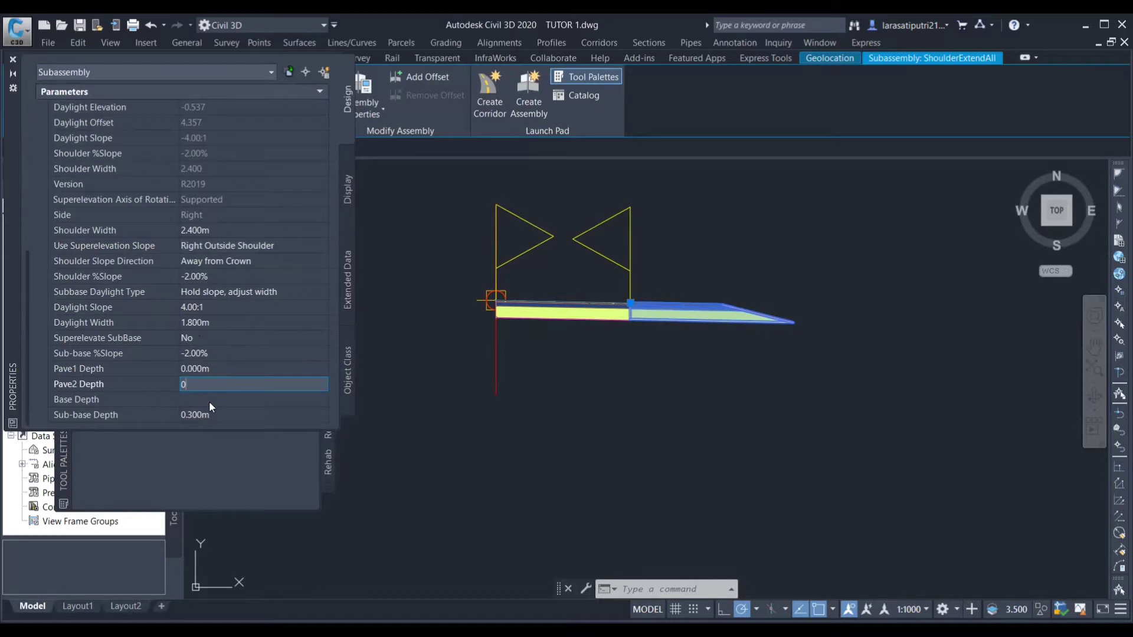
{"action": "type", "text": "0"}
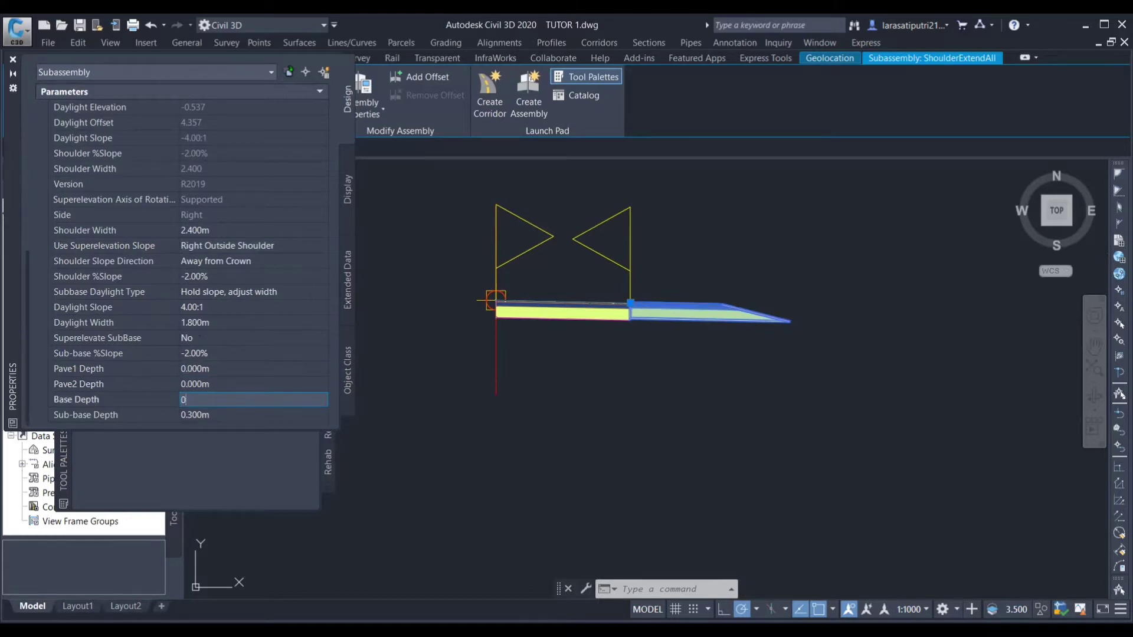
{"action": "left_click", "coordinate": [213, 412]}
{"action": "type", "text": "0"}
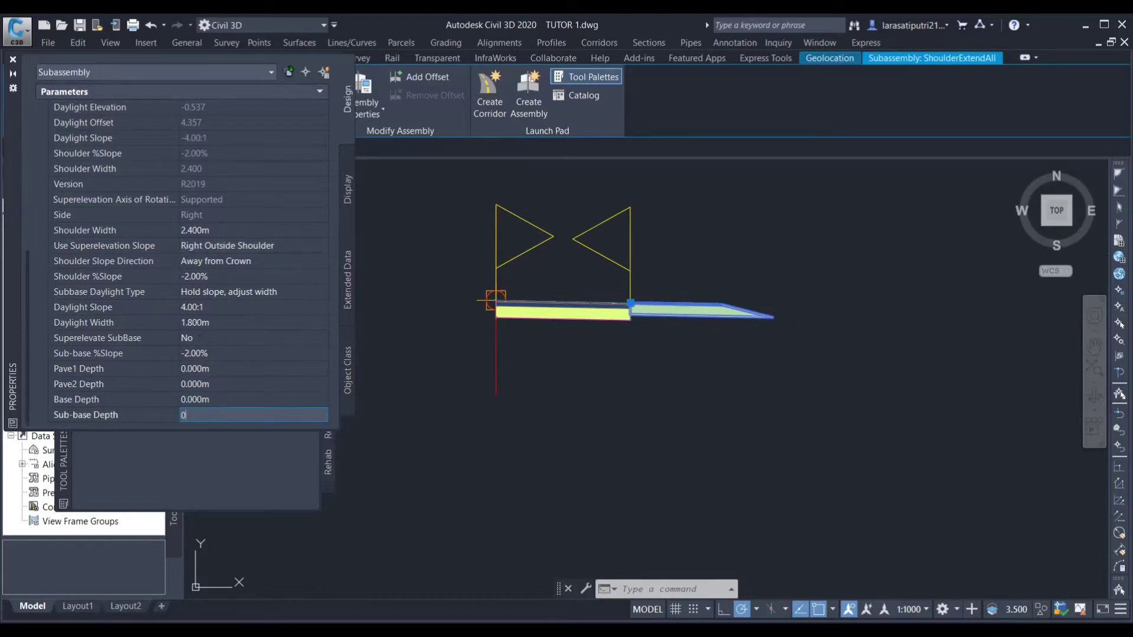
{"action": "type", "text": ".45"}
- Set the right shoulder's width to 1 m, close its properties and deselect it
{"action": "left_click", "coordinate": [202, 230]}
{"action": "type", "text": "1"}
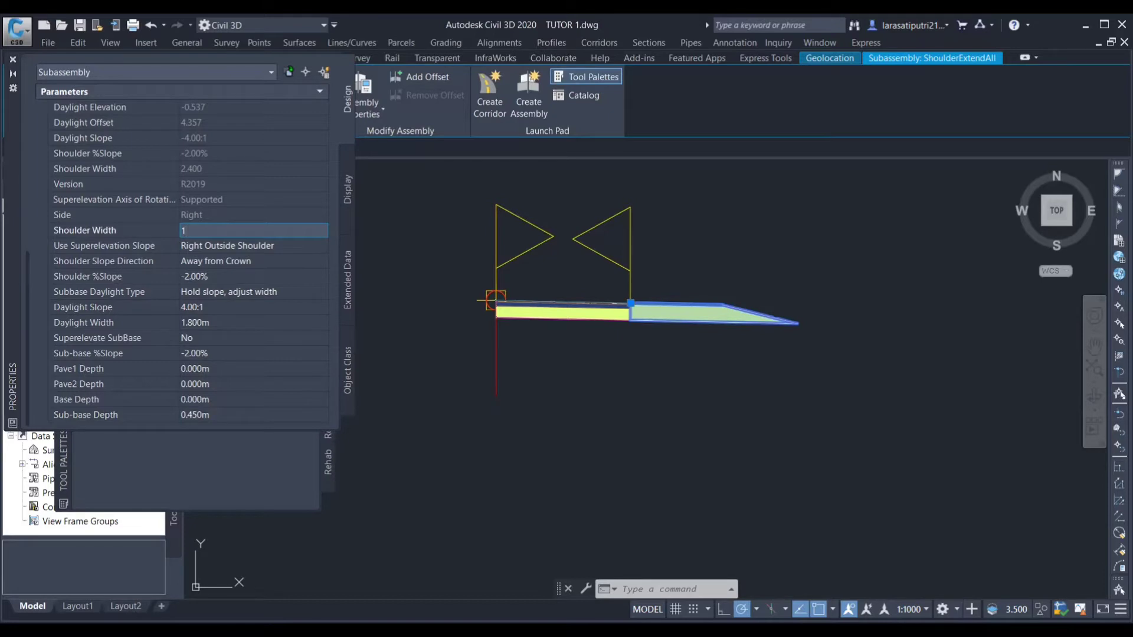
{"action": "key", "text": "Tab"}
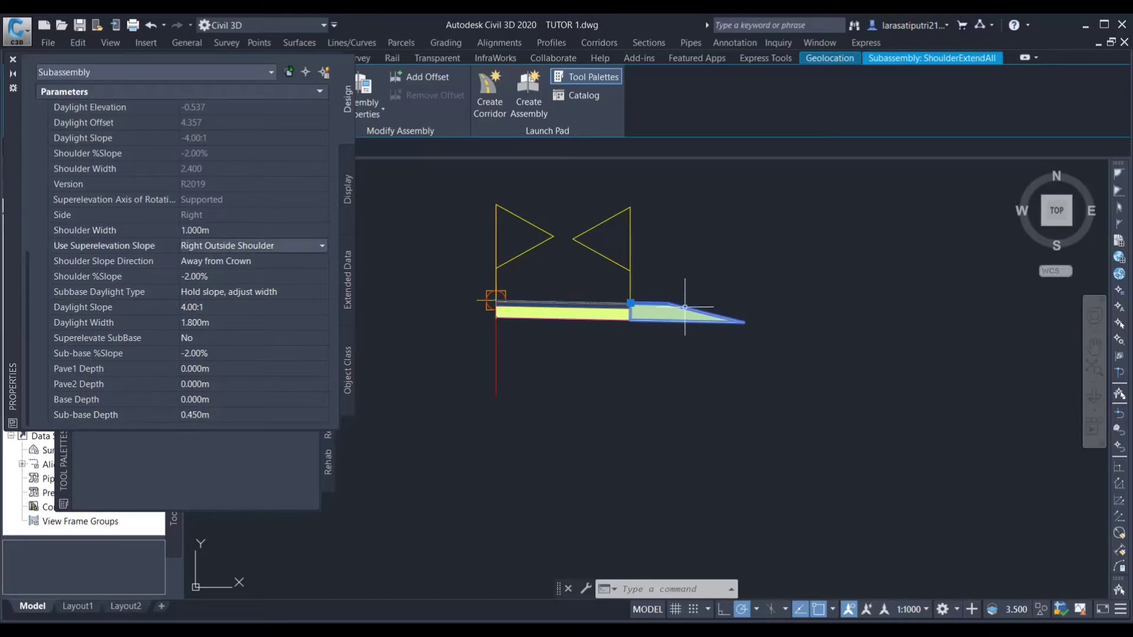
{"action": "scroll", "coordinate": [691, 319], "scroll_direction": "up", "scroll_amount": 4}
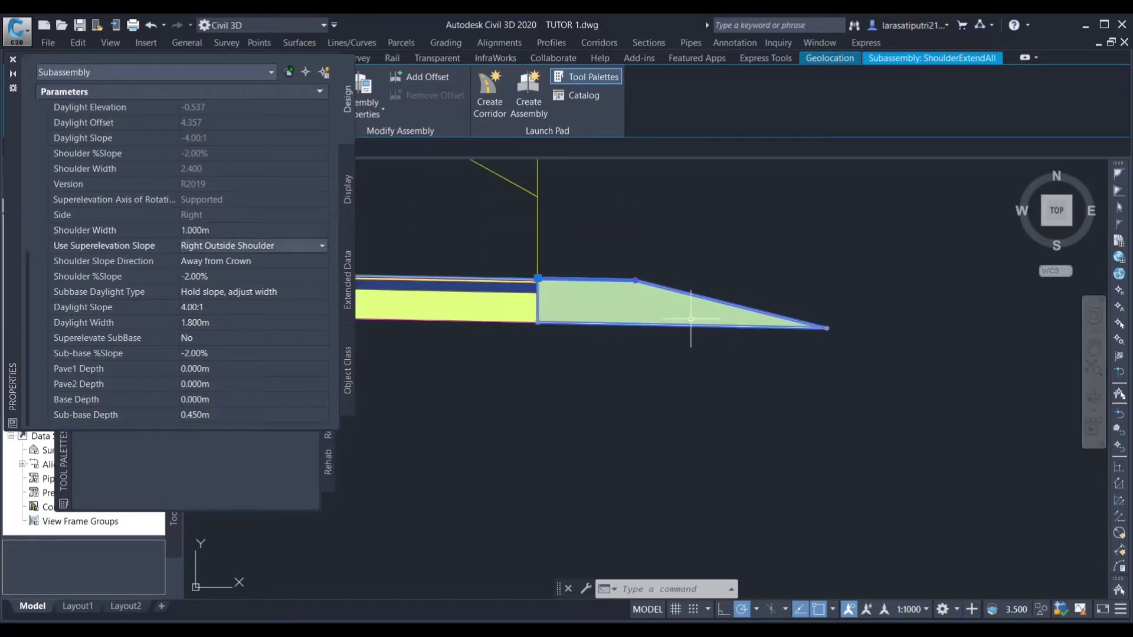
{"action": "left_click", "coordinate": [13, 59]}
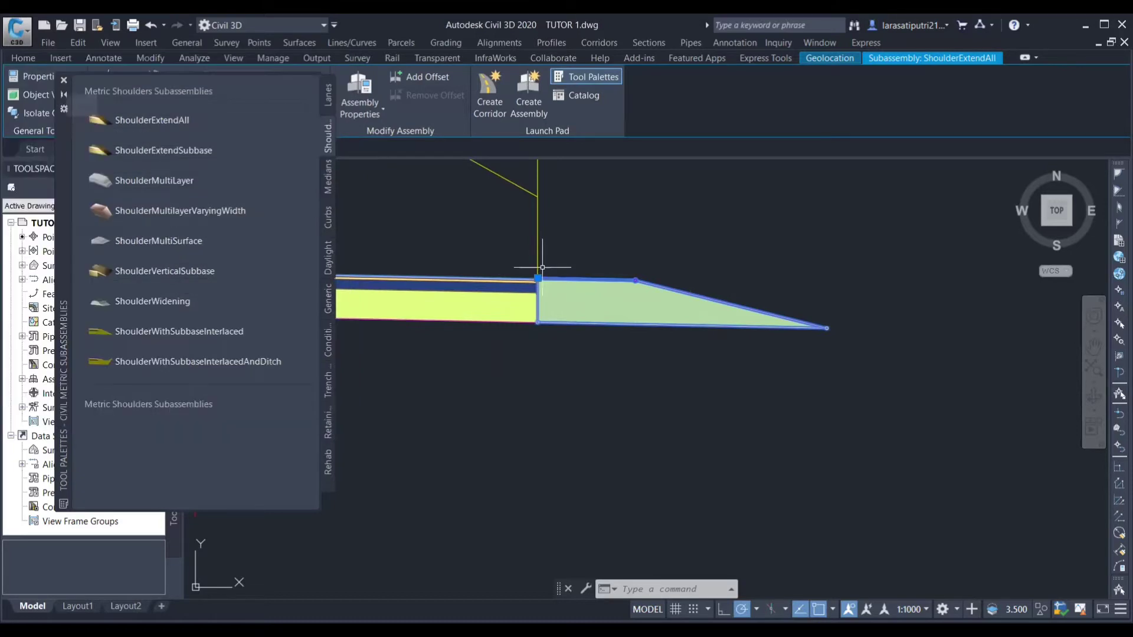
{"action": "key", "text": "Escape"}
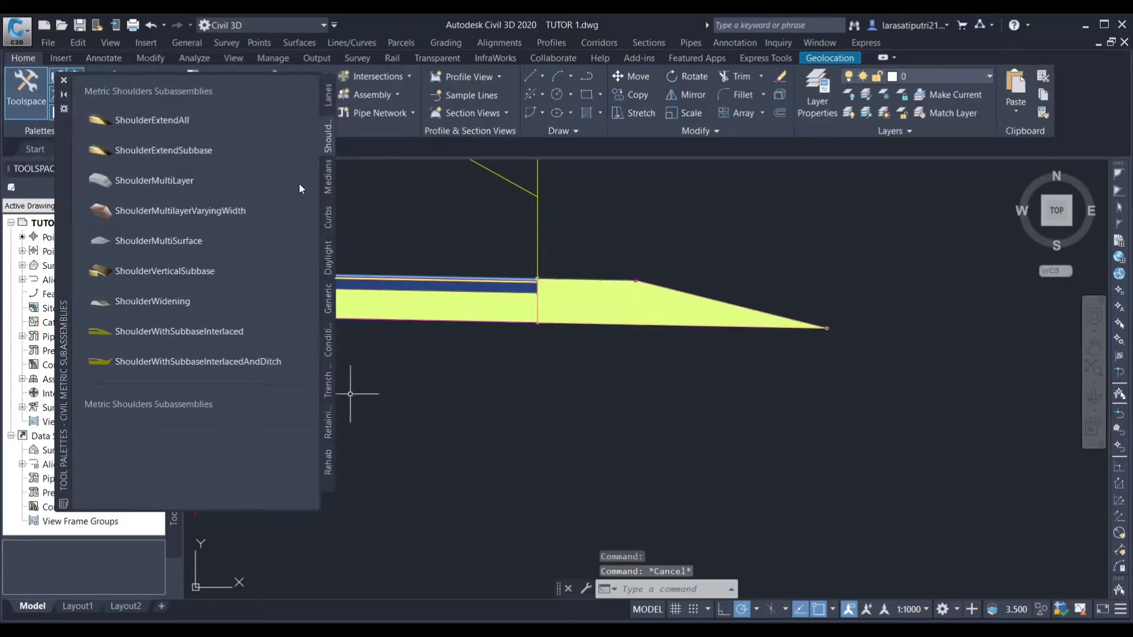
- Attach a DaylightGeneral subassembly from the metric daylight subassemblies to the right shoulder's outer tip and set the annotation scale to 1:200
{"action": "left_click", "coordinate": [328, 254]}
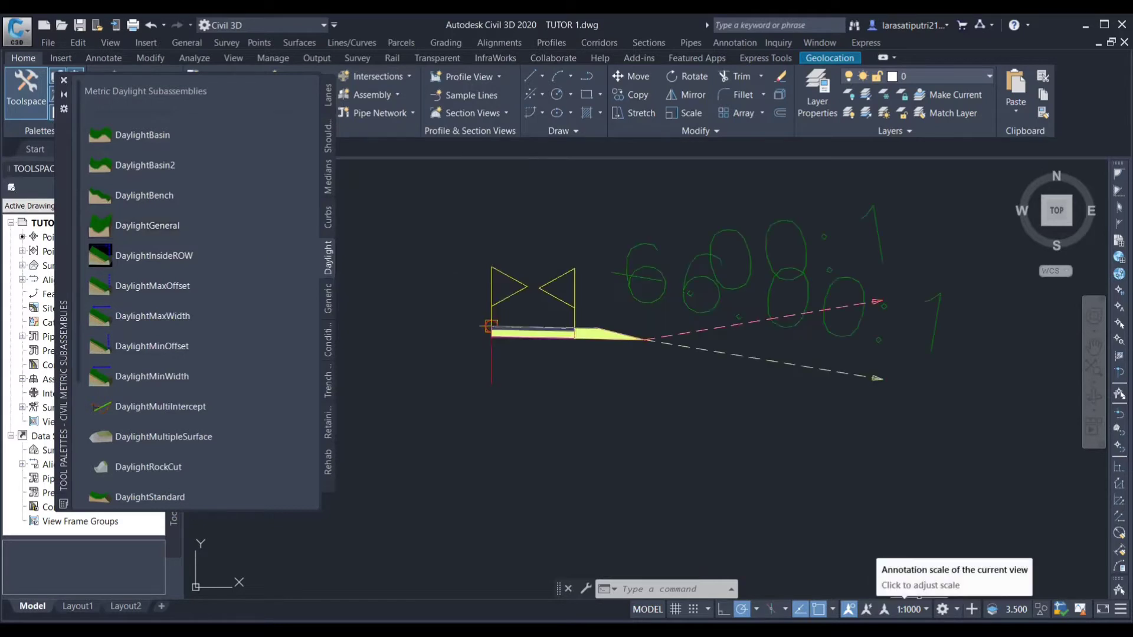
{"action": "left_click", "coordinate": [911, 609]}
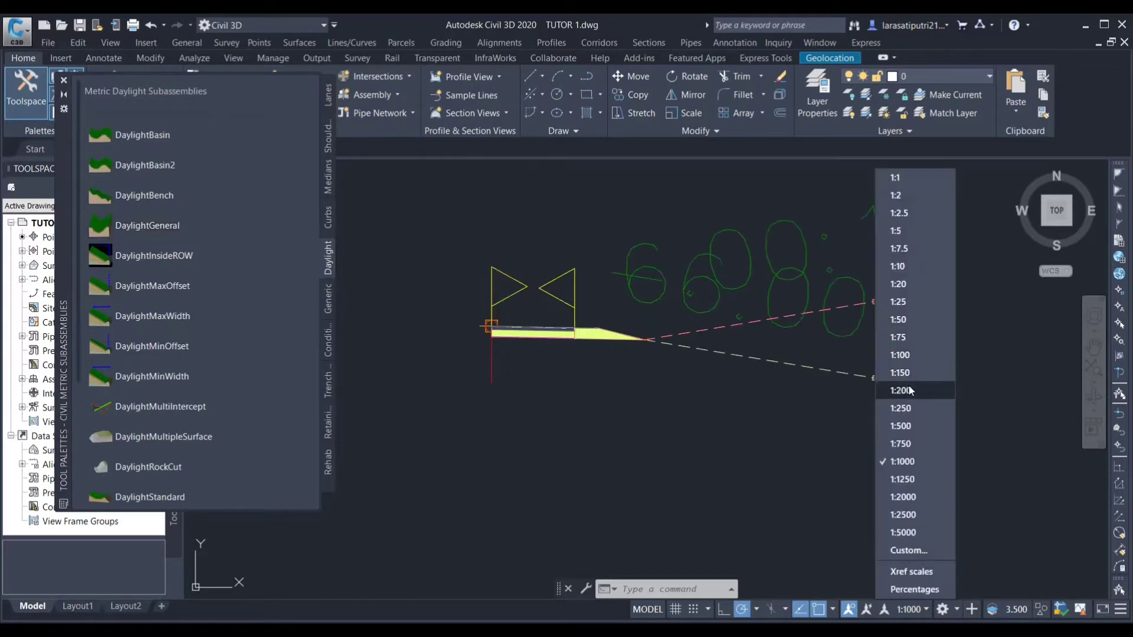
{"action": "left_click", "coordinate": [911, 390]}
{"action": "scroll", "coordinate": [761, 328], "scroll_direction": "up", "scroll_amount": 3}
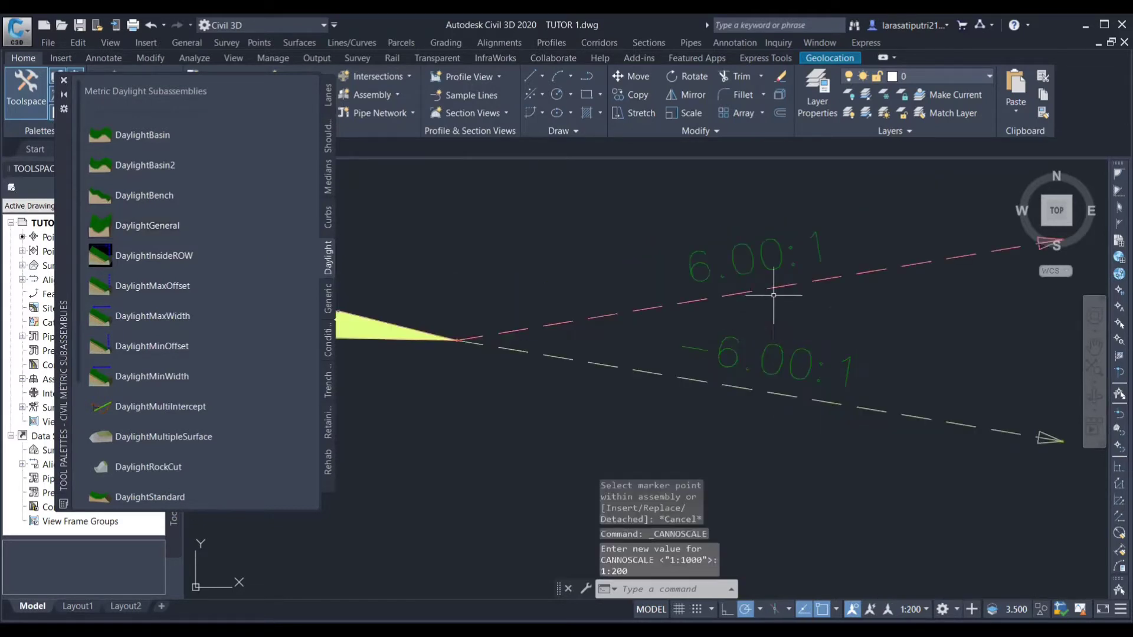
- Set the right DaylightGeneral subassembly's Flat Cut Slope and Medium Cut Slope to 2:1 in its properties
{"action": "left_click", "coordinate": [732, 295]}
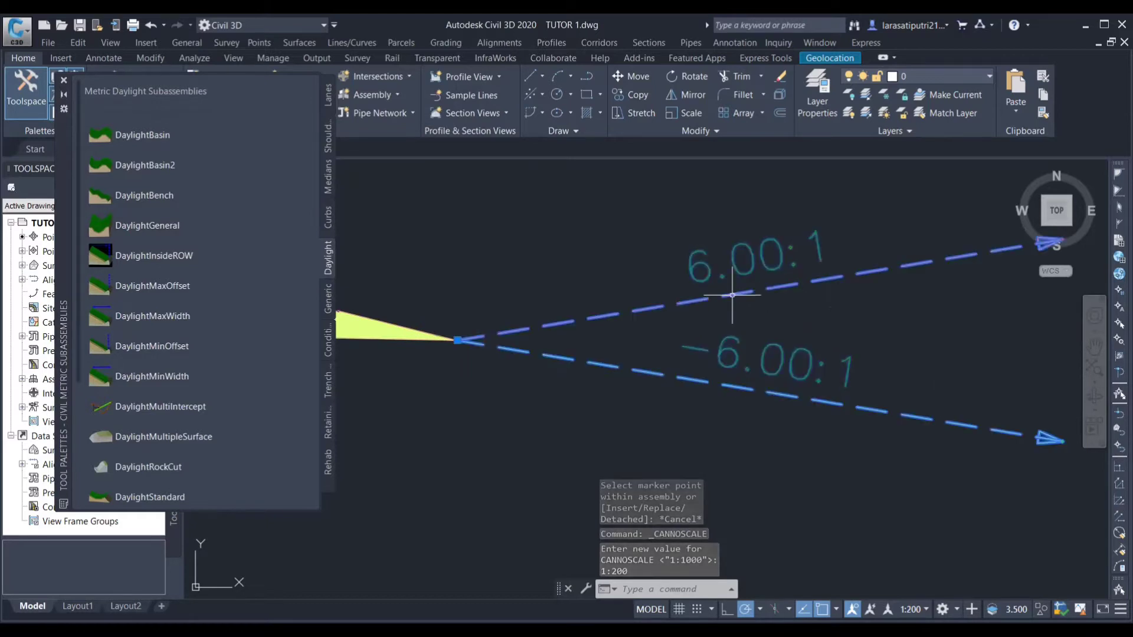
{"action": "right_click", "coordinate": [608, 344]}
{"action": "left_click", "coordinate": [611, 352]}
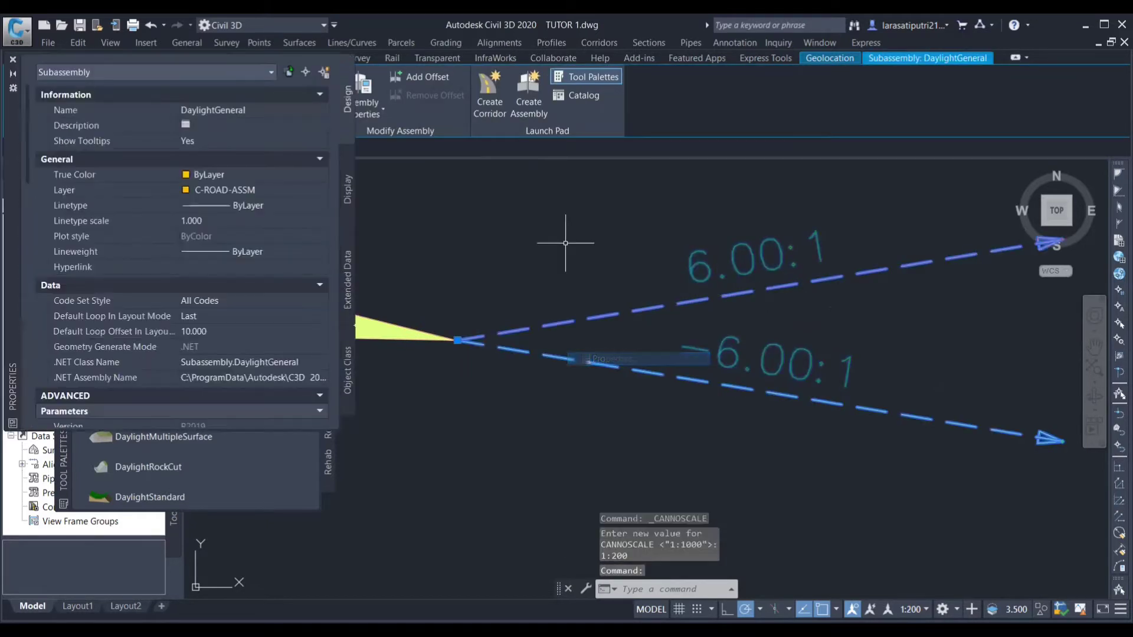
{"action": "scroll", "coordinate": [213, 288], "scroll_direction": "down", "scroll_amount": 5}
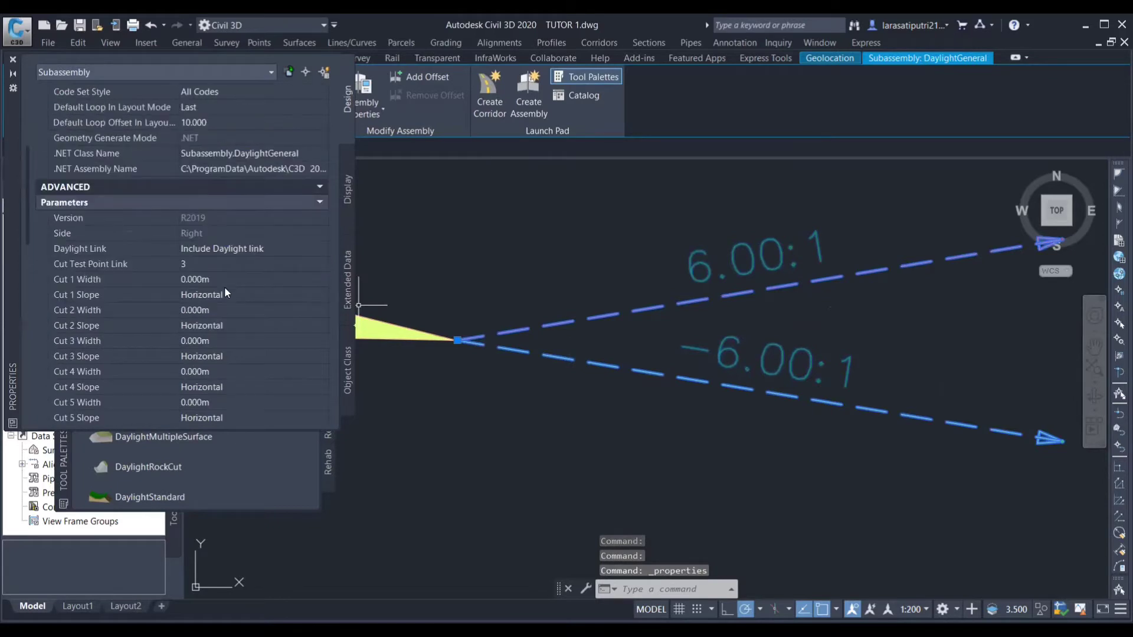
{"action": "scroll", "coordinate": [241, 276], "scroll_direction": "down", "scroll_amount": 5}
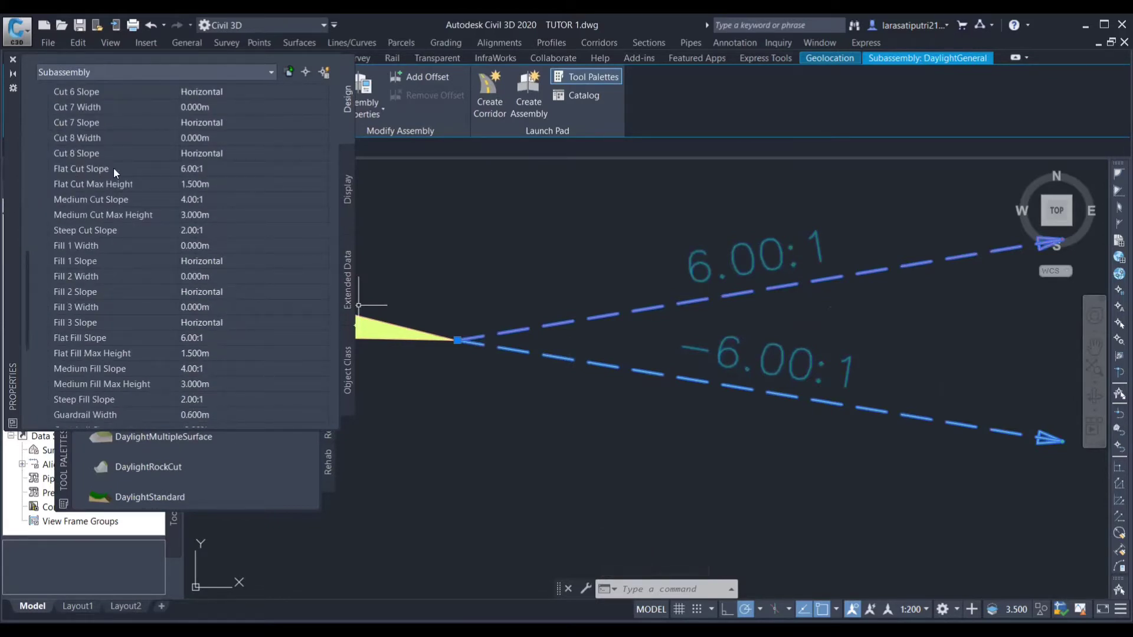
{"action": "left_click", "coordinate": [198, 168]}
{"action": "key", "text": "BackSpace"}
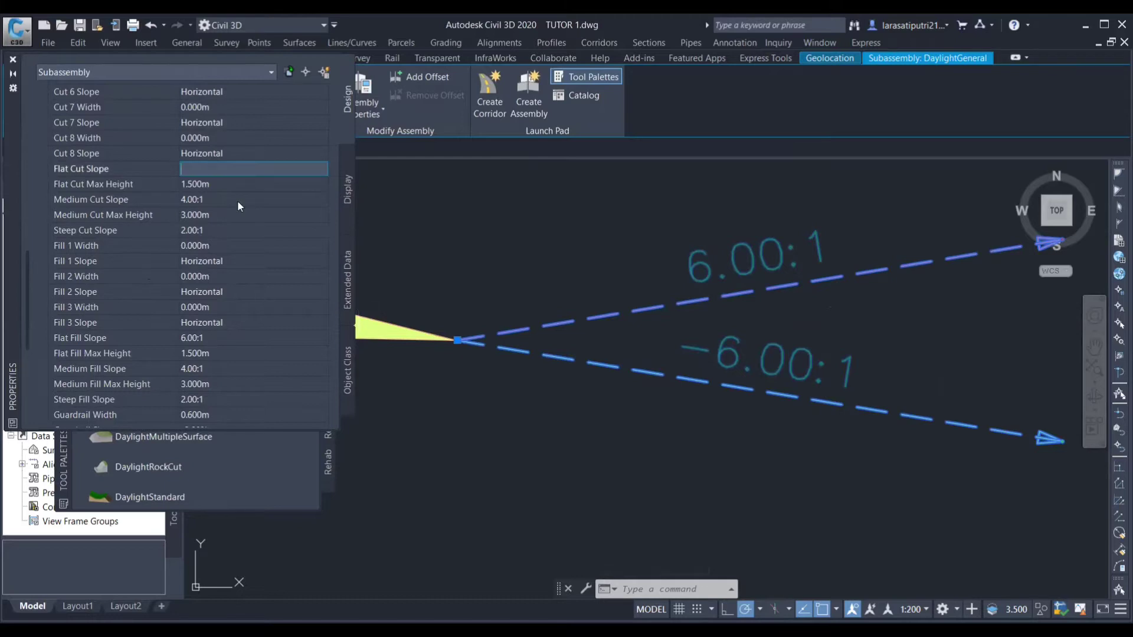
{"action": "type", "text": "2"}
{"action": "left_click", "coordinate": [193, 199]}
{"action": "type", "text": "2"}
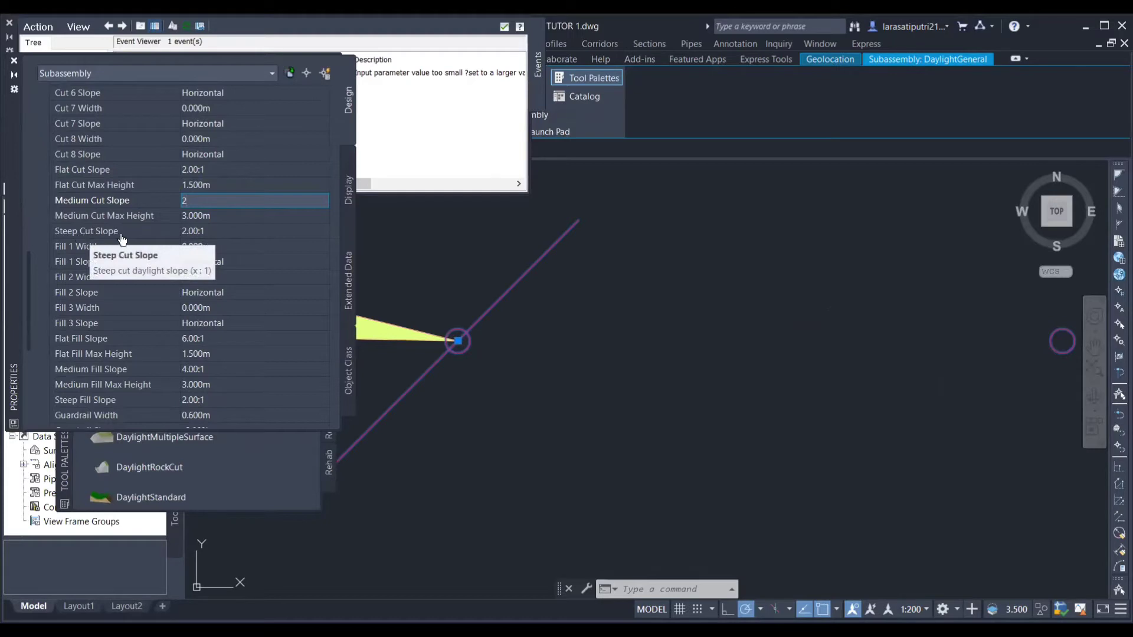
{"action": "scroll", "coordinate": [227, 232], "scroll_direction": "down", "scroll_amount": 2}
{"action": "key", "text": "Return"}
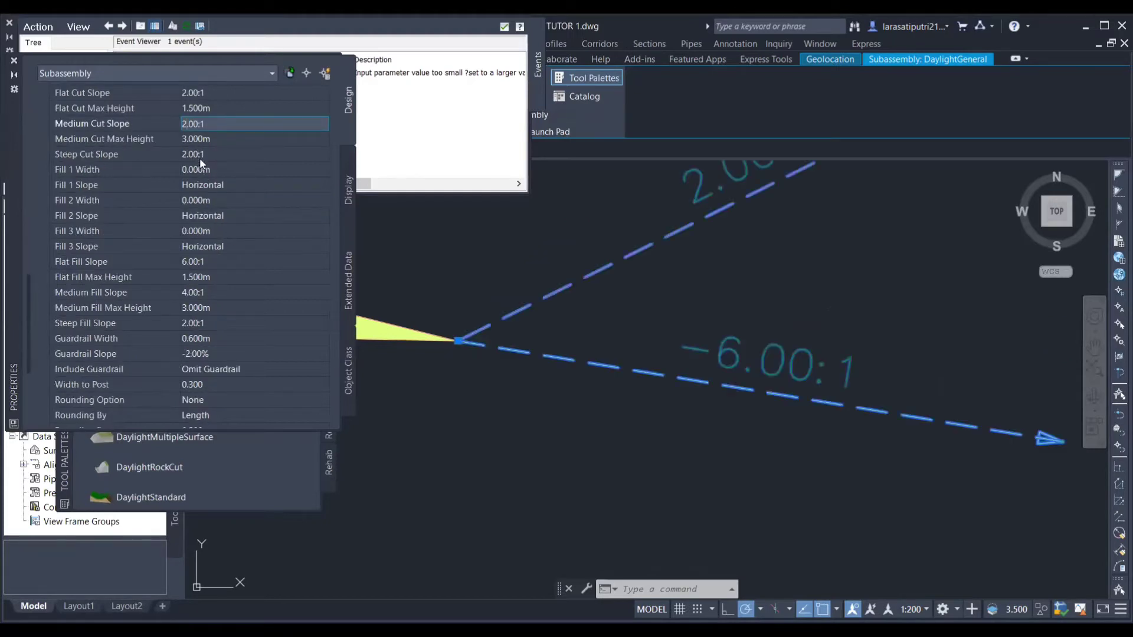
- Set the daylight subassembly's Flat, Medium and Steep Fill Slopes to 3:1
{"action": "scroll", "coordinate": [227, 264], "scroll_direction": "down", "scroll_amount": 2}
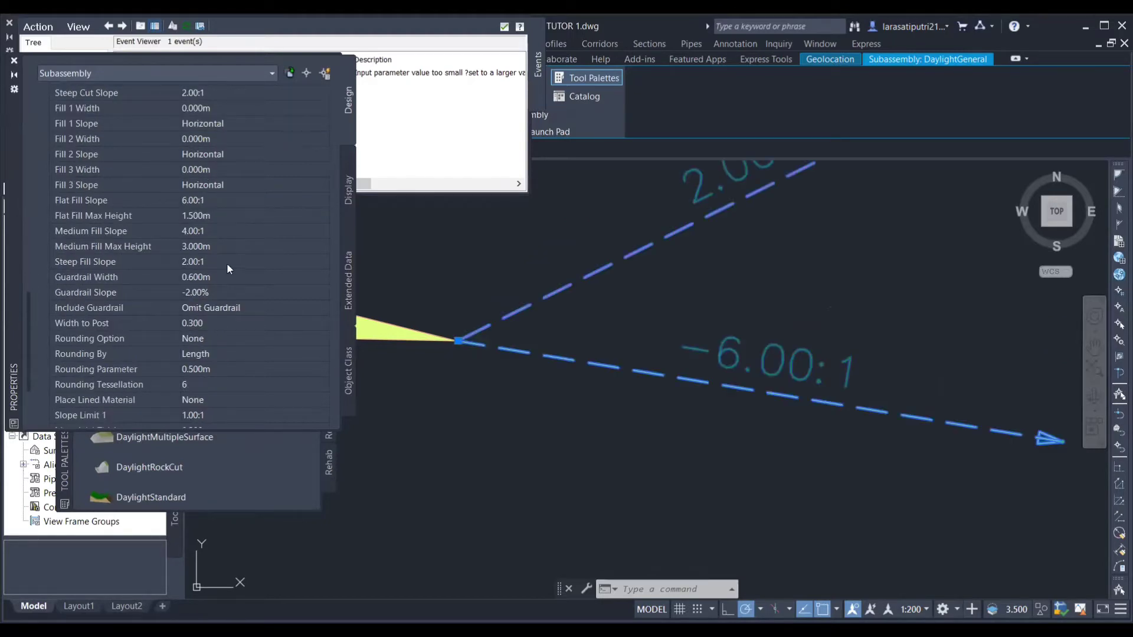
{"action": "scroll", "coordinate": [227, 263], "scroll_direction": "down", "scroll_amount": 2}
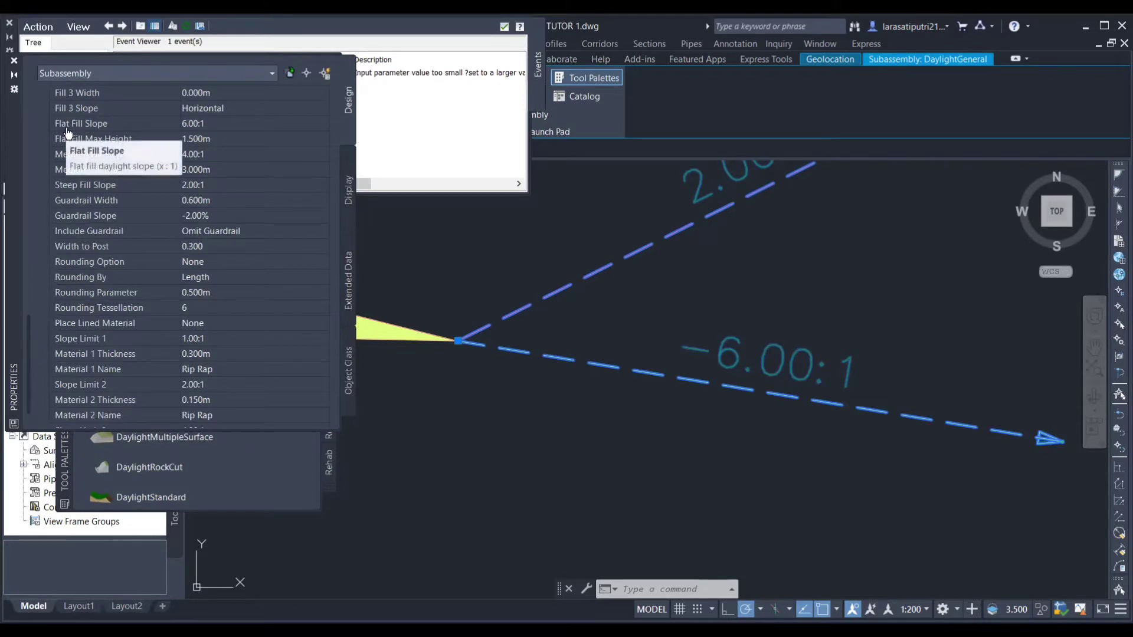
{"action": "left_click", "coordinate": [203, 123]}
{"action": "key", "text": "BackSpace"}
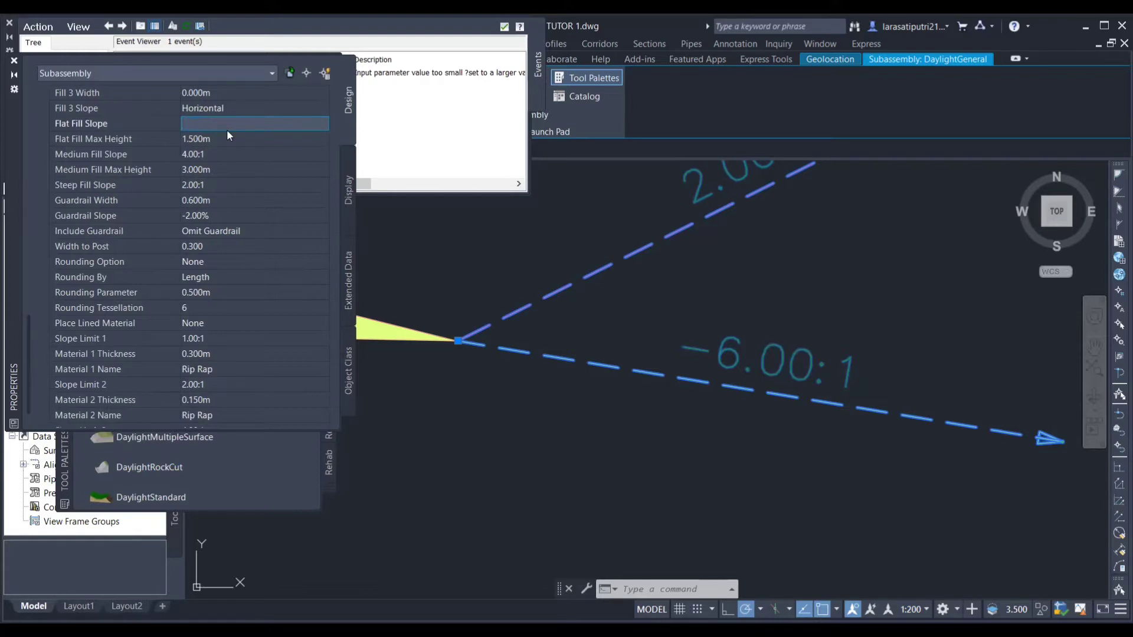
{"action": "type", "text": "3"}
{"action": "left_click", "coordinate": [206, 153]}
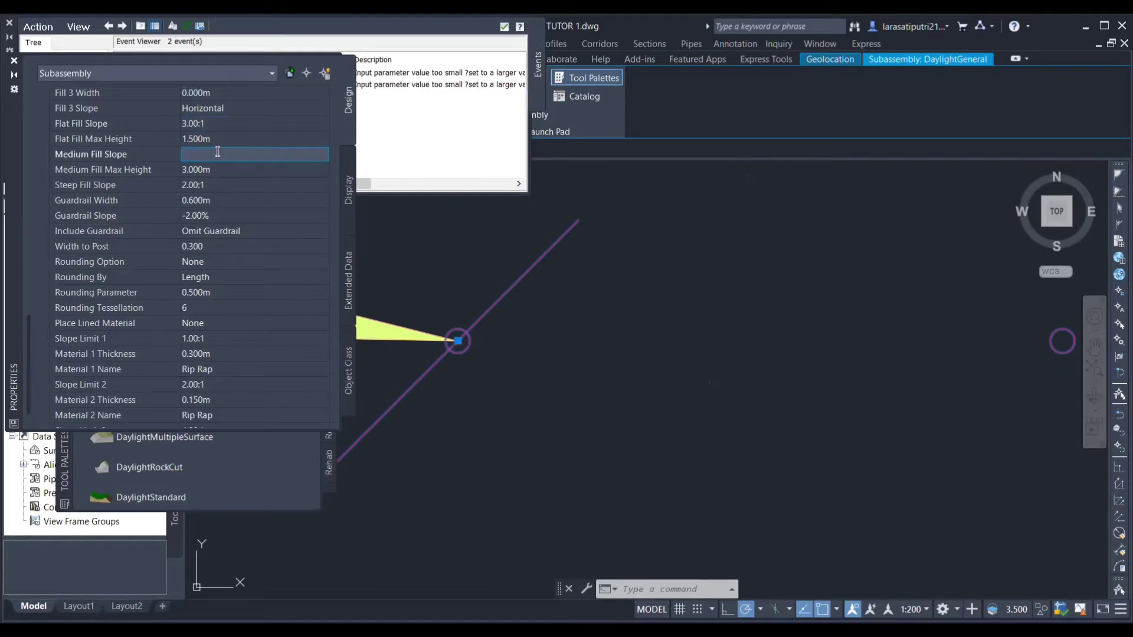
{"action": "type", "text": "3"}
{"action": "left_click", "coordinate": [204, 181]}
{"action": "type", "text": "3"}
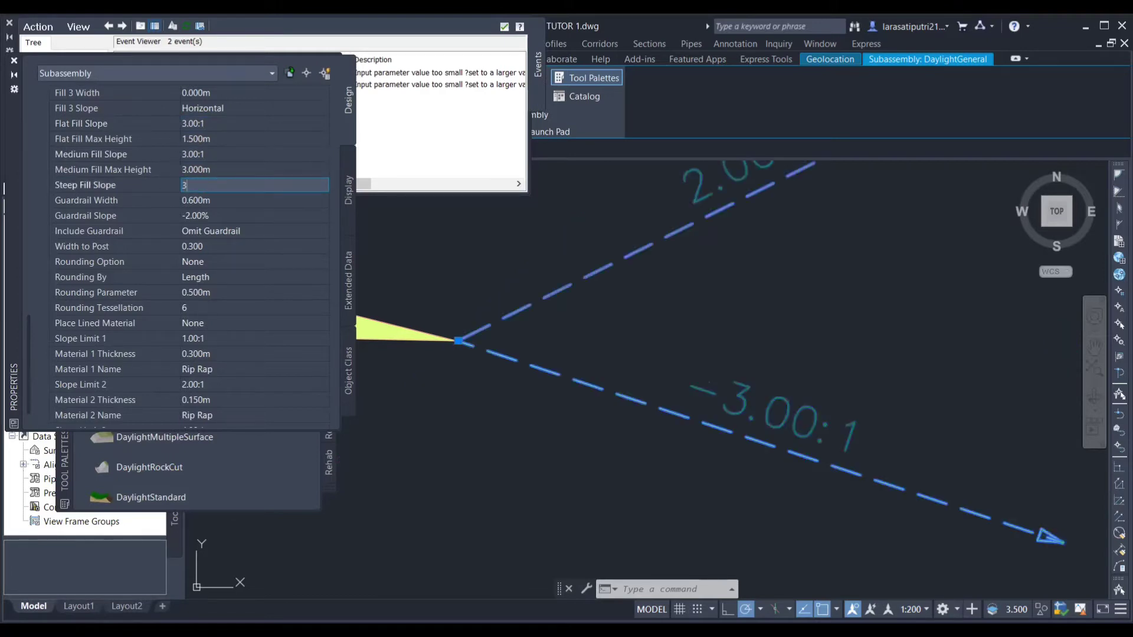
{"action": "scroll", "coordinate": [201, 292], "scroll_direction": "down", "scroll_amount": 1}
{"action": "key", "text": "Return"}
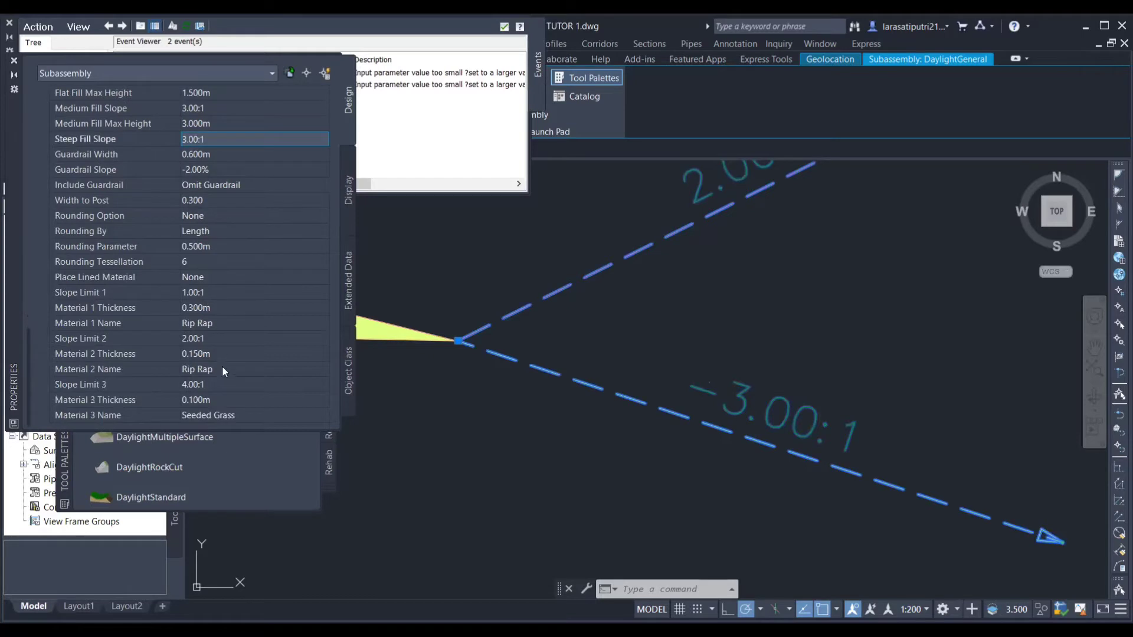
- Review the daylight subassembly's parameters, deselect it, and close the properties and the Event Viewer
{"action": "scroll", "coordinate": [239, 390], "scroll_direction": "up", "scroll_amount": 7}
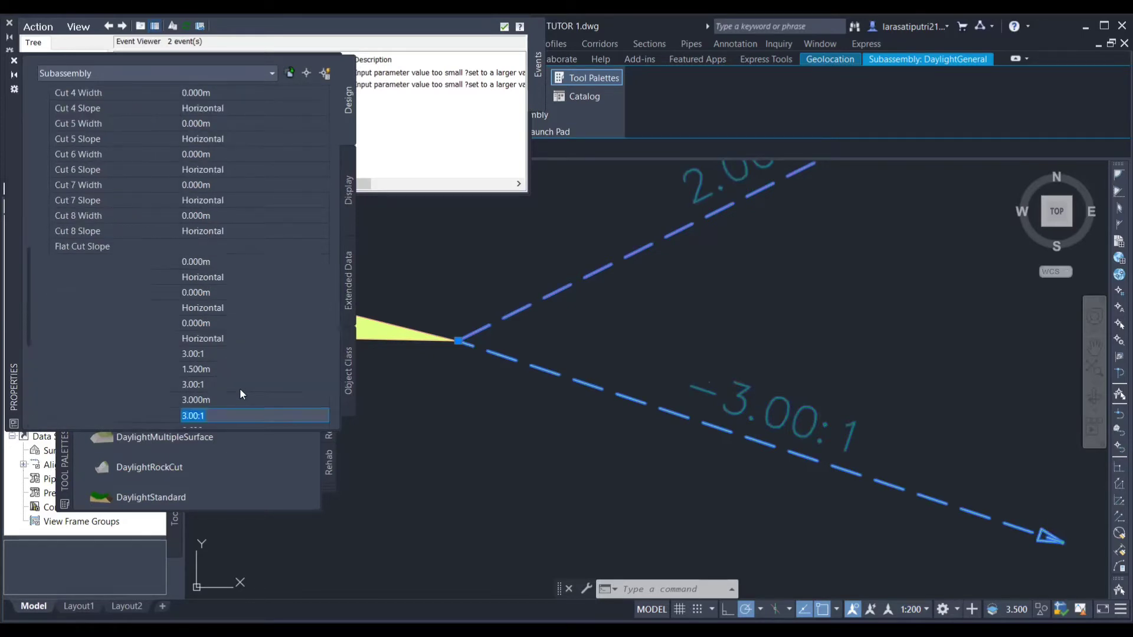
{"action": "scroll", "coordinate": [240, 377], "scroll_direction": "up", "scroll_amount": 10}
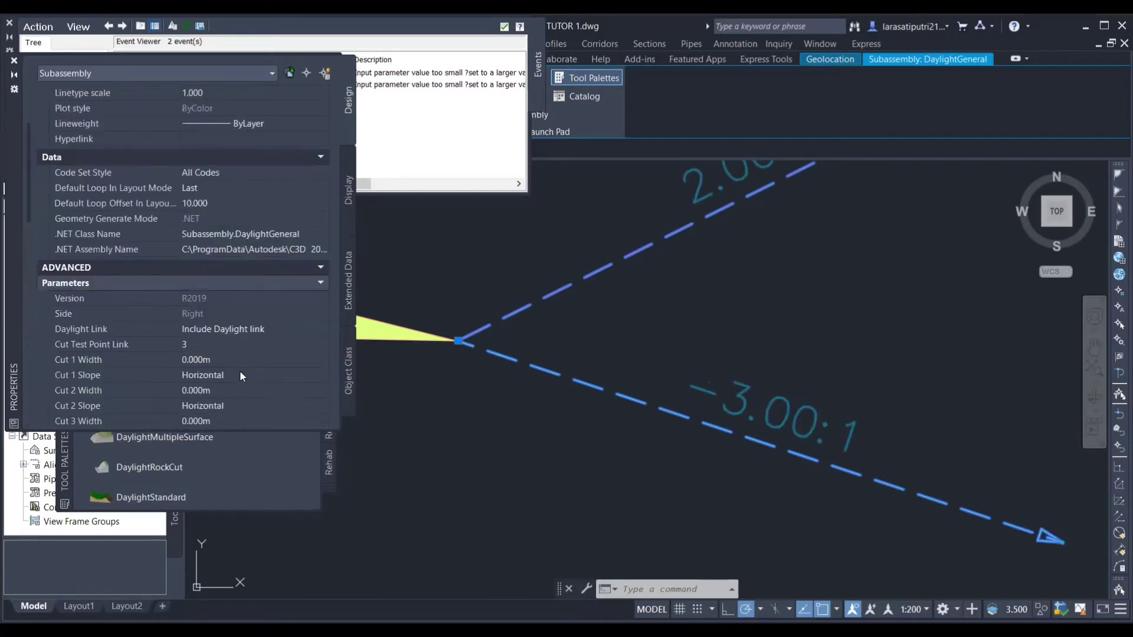
{"action": "scroll", "coordinate": [237, 390], "scroll_direction": "down", "scroll_amount": 17}
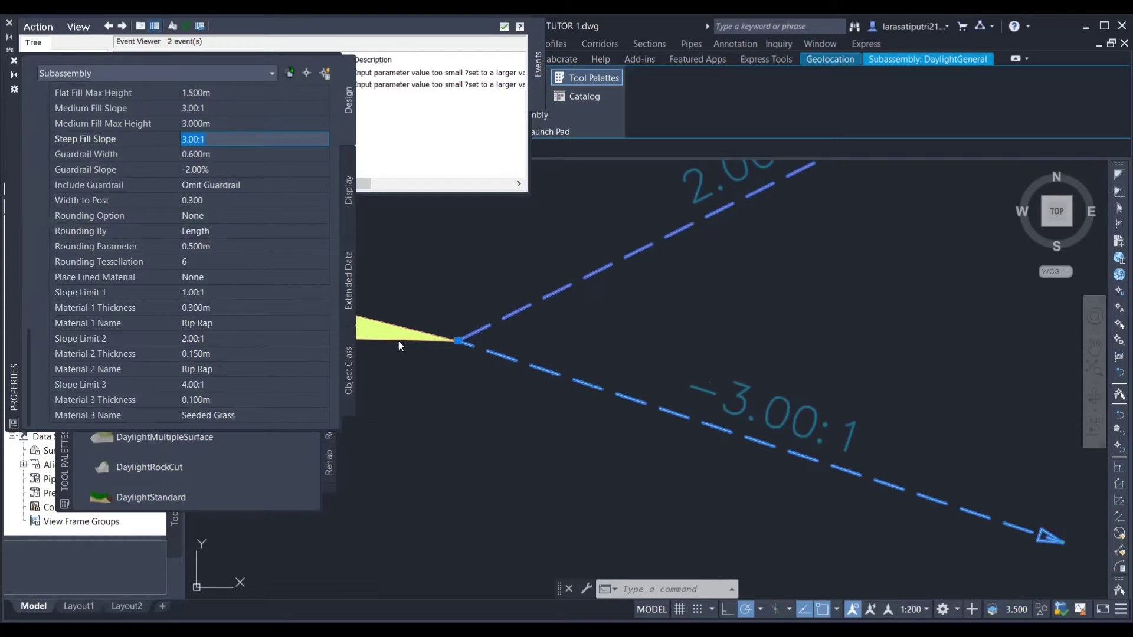
{"action": "scroll", "coordinate": [579, 383], "scroll_direction": "down", "scroll_amount": 2}
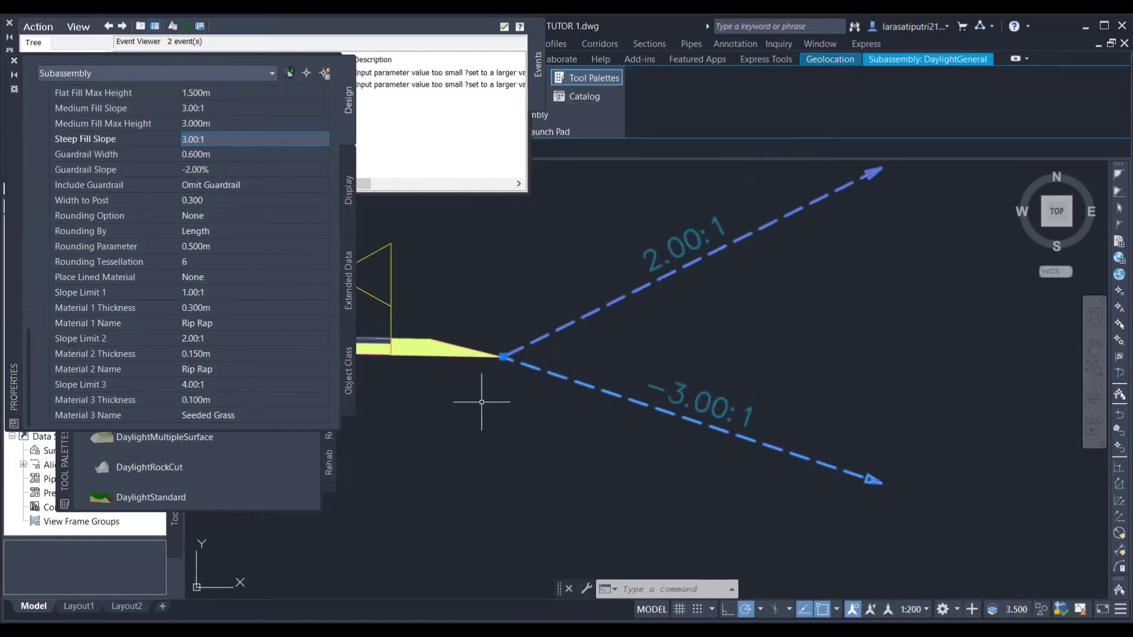
{"action": "key", "text": "Escape"}
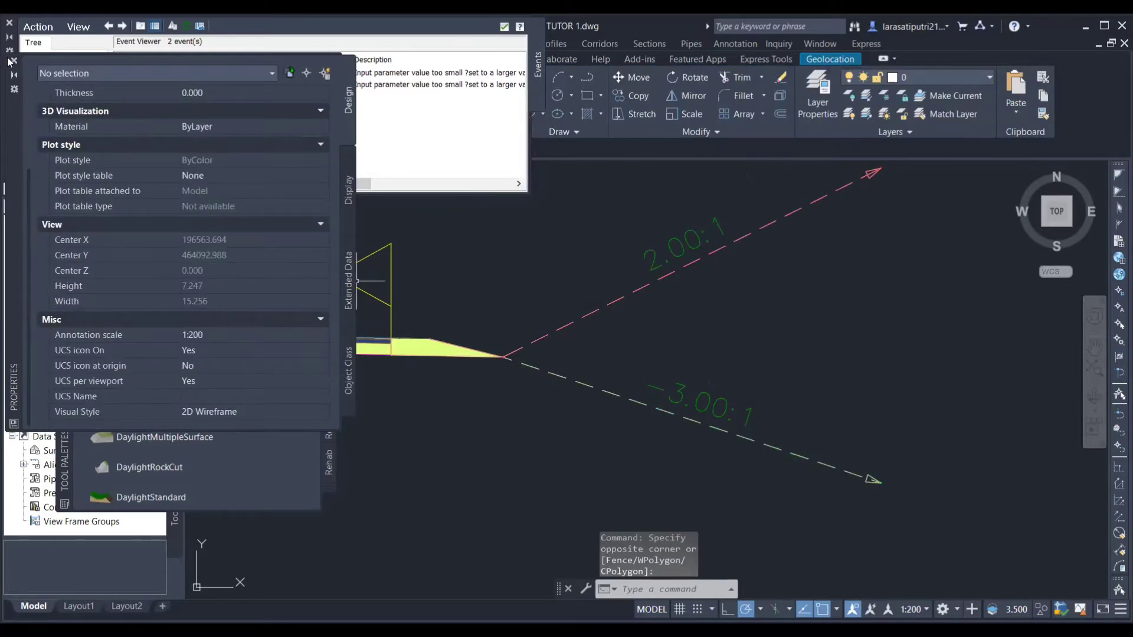
{"action": "left_click", "coordinate": [10, 24]}
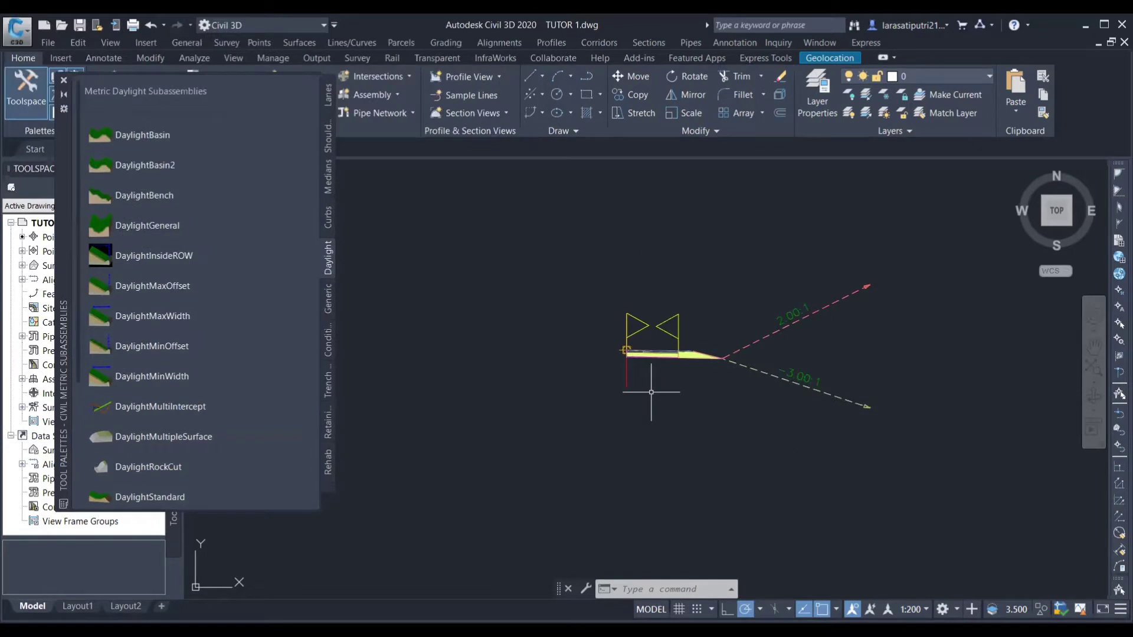
- Mirror the right lane, shoulder and daylight subassemblies to the left side of the assembly about its centre marker
{"action": "scroll", "coordinate": [651, 393], "scroll_direction": "up", "scroll_amount": 4}
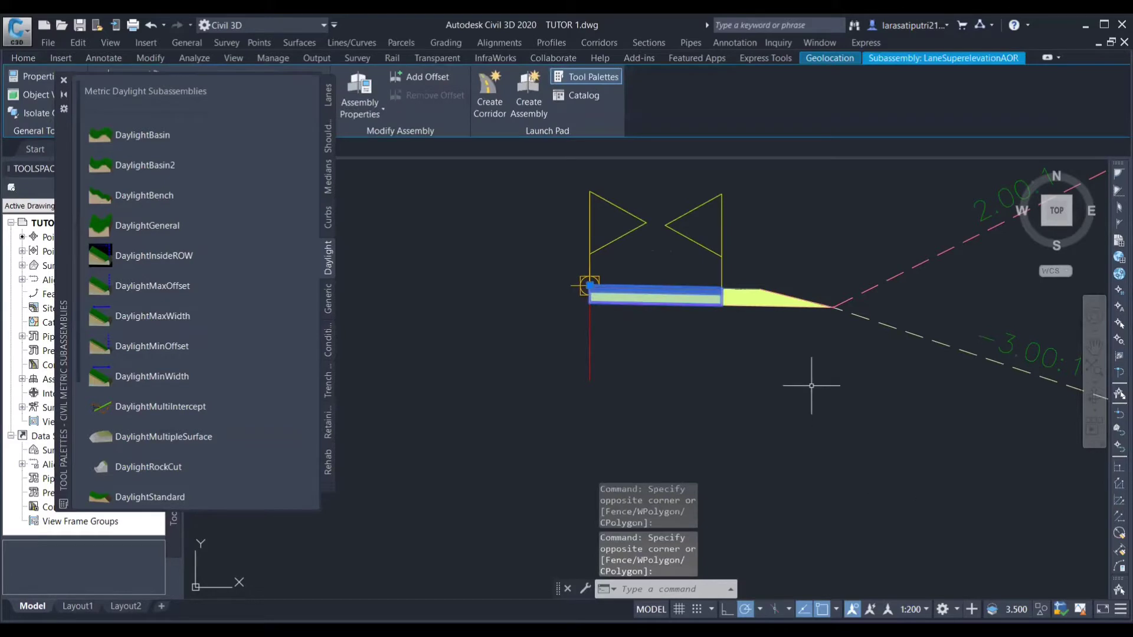
{"action": "left_click", "coordinate": [672, 293]}
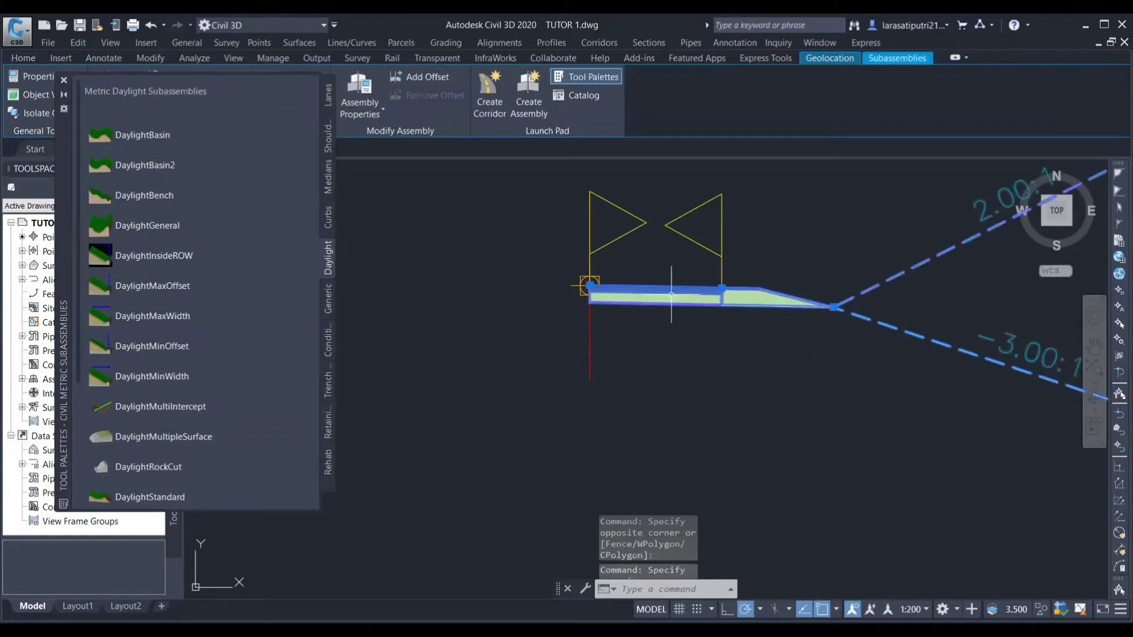
{"action": "right_click", "coordinate": [747, 268]}
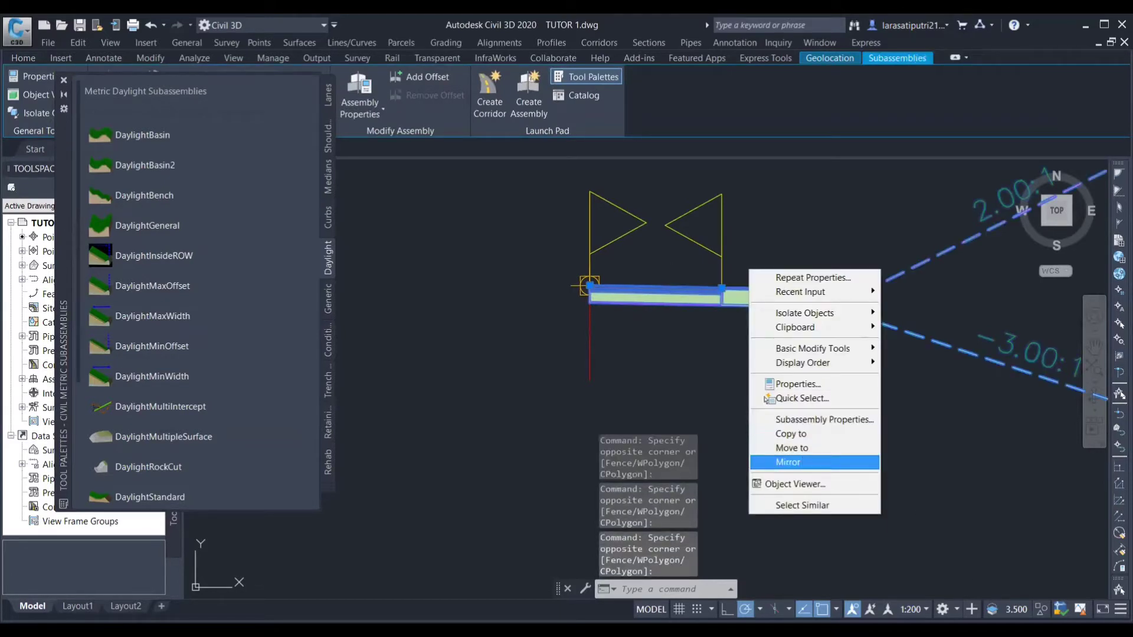
{"action": "left_click", "coordinate": [803, 458]}
{"action": "left_click", "coordinate": [588, 285]}
{"action": "scroll", "coordinate": [649, 330], "scroll_direction": "down", "scroll_amount": 2}
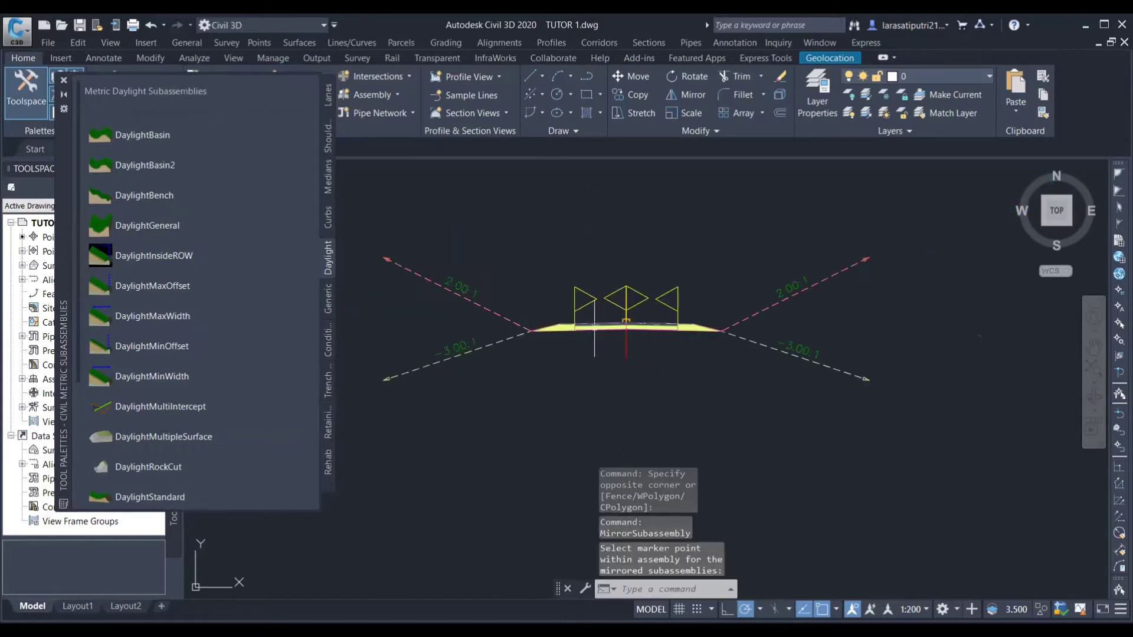
{"action": "scroll", "coordinate": [709, 354], "scroll_direction": "up", "scroll_amount": 3}
{"action": "key", "text": "Escape"}
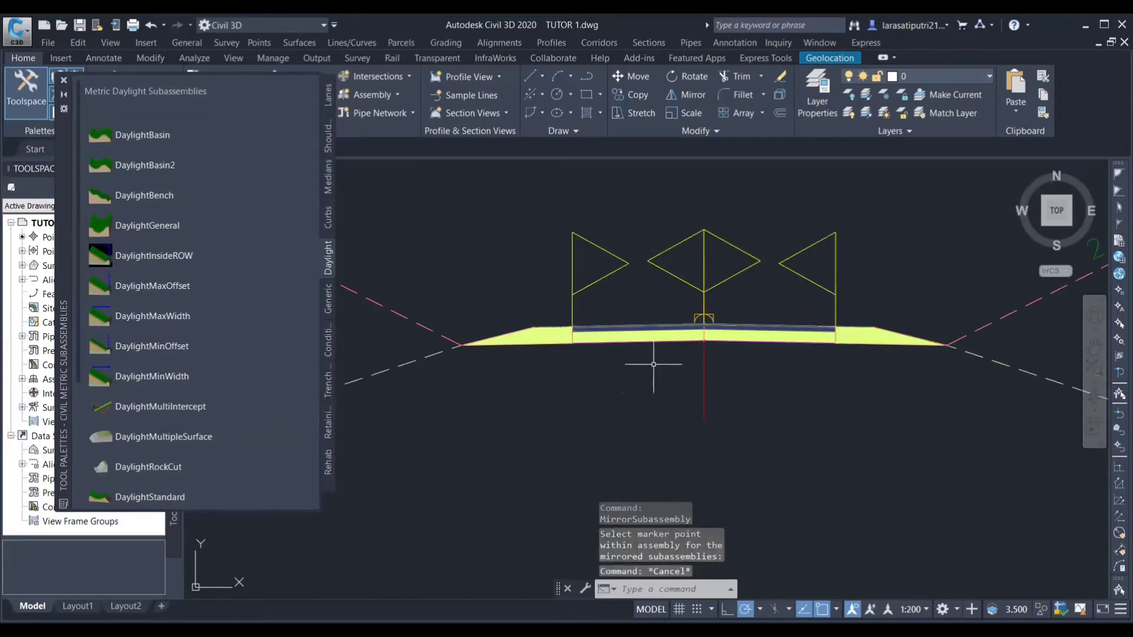
- Set Use Superelevation of the mirrored left lane subassembly to Left Lane Outside
{"action": "left_click", "coordinate": [639, 333]}
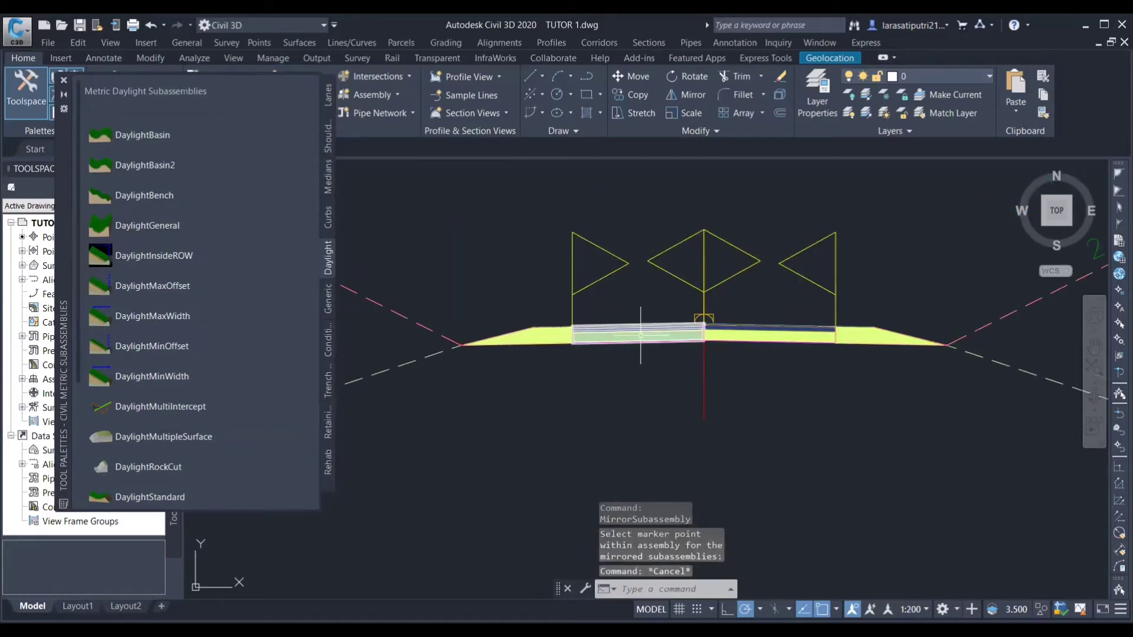
{"action": "right_click", "coordinate": [607, 305]}
{"action": "left_click", "coordinate": [655, 421]}
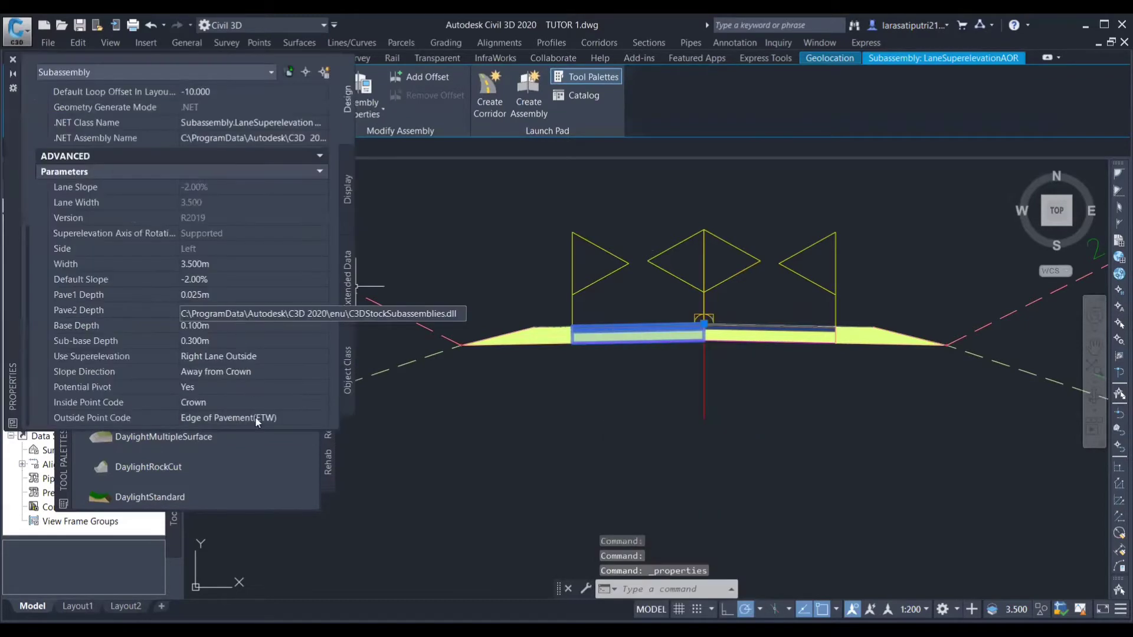
{"action": "left_click", "coordinate": [284, 355]}
{"action": "left_click", "coordinate": [260, 367]}
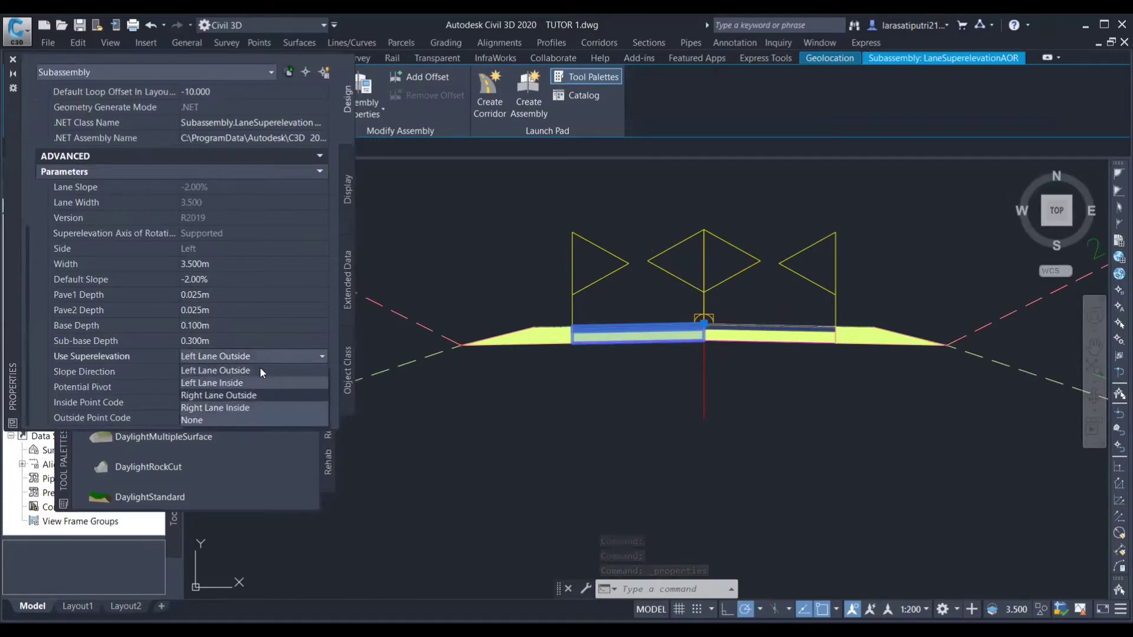
{"action": "key", "text": "Escape"}
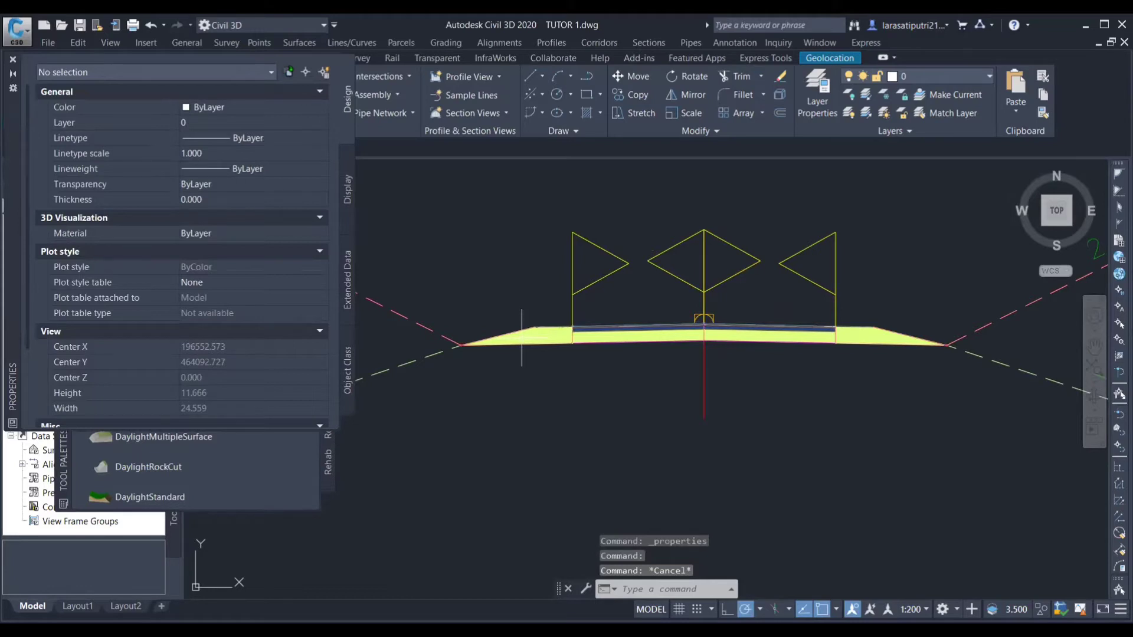
- Set Use Superelevation Slope of the left shoulder subassembly to Left Outside Shoulder
{"action": "left_click", "coordinate": [522, 336]}
{"action": "scroll", "coordinate": [217, 369], "scroll_direction": "down", "scroll_amount": 1}
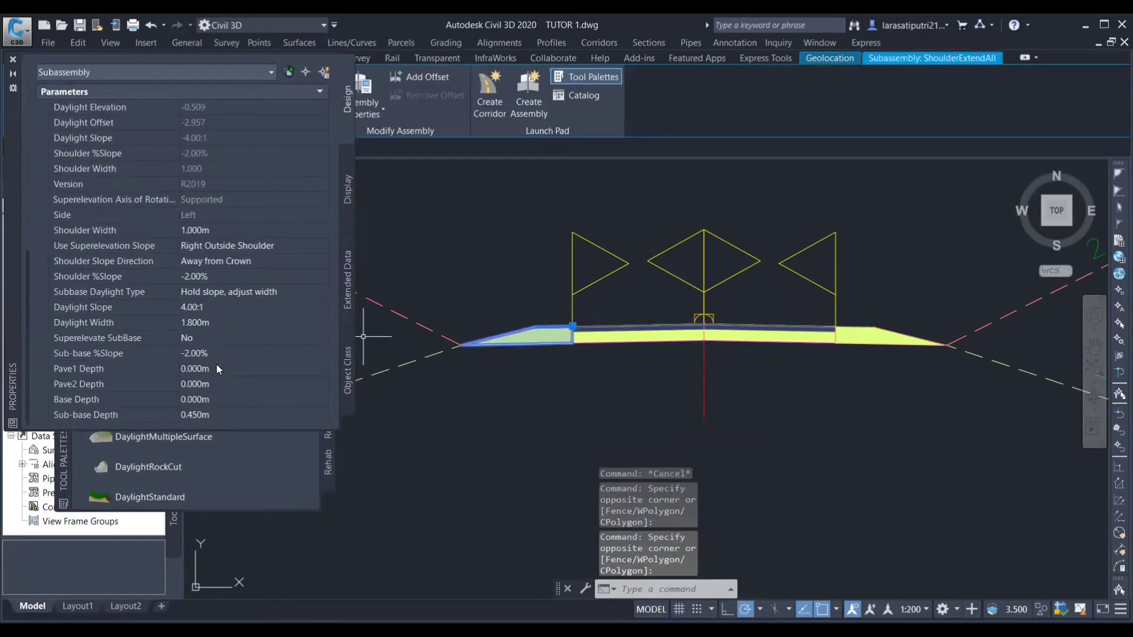
{"action": "left_click", "coordinate": [270, 244]}
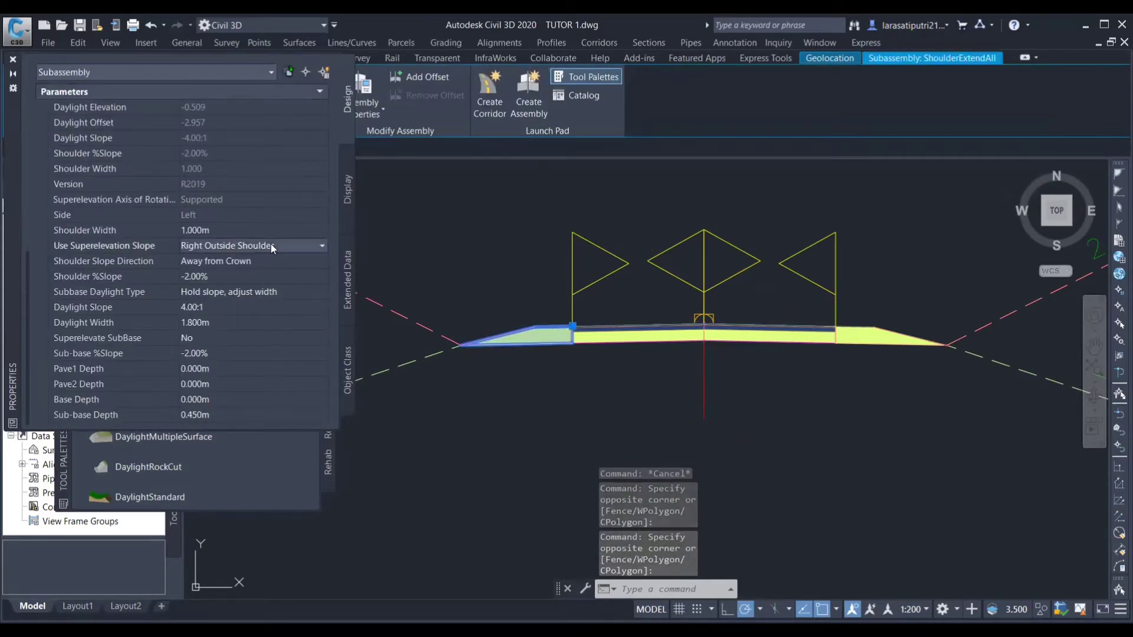
{"action": "left_click", "coordinate": [271, 245]}
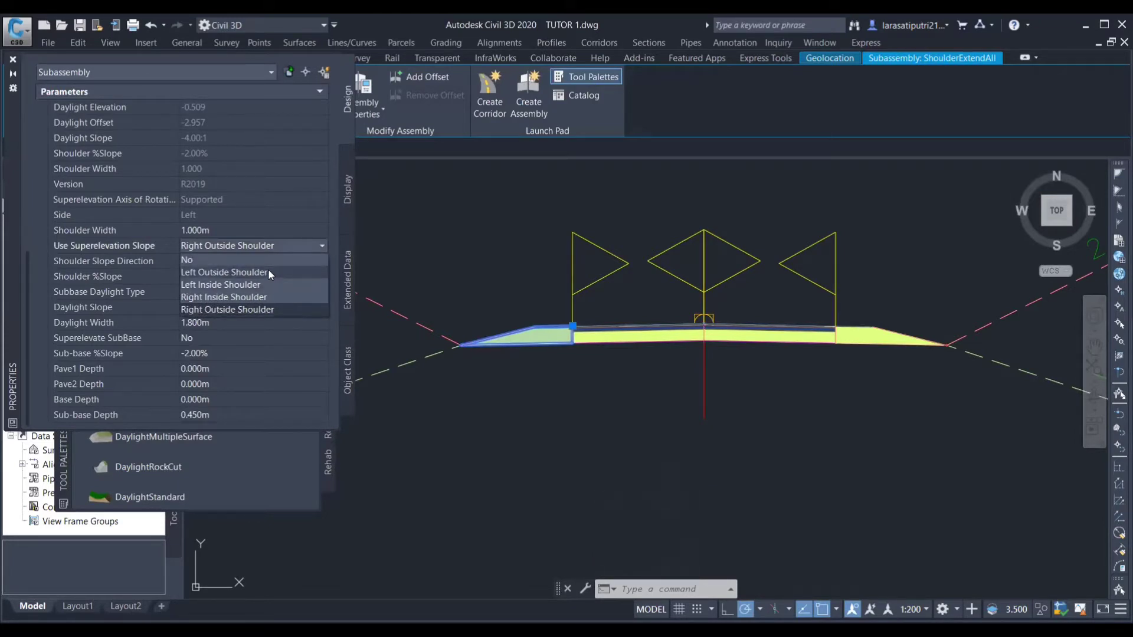
{"action": "left_click", "coordinate": [268, 272]}
{"action": "key", "text": "Escape"}
{"action": "scroll", "coordinate": [587, 392], "scroll_direction": "down", "scroll_amount": 3}
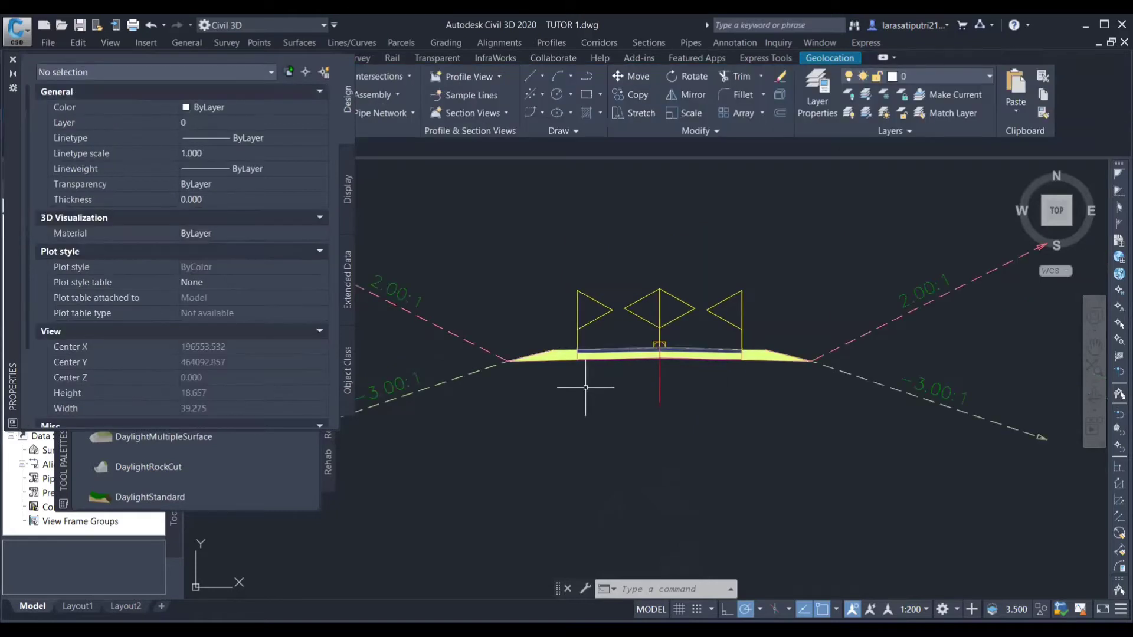
- Review the left DaylightGeneral subassembly's cut and fill slope parameters, and close the properties and the subassembly palette
{"action": "left_click", "coordinate": [478, 334]}
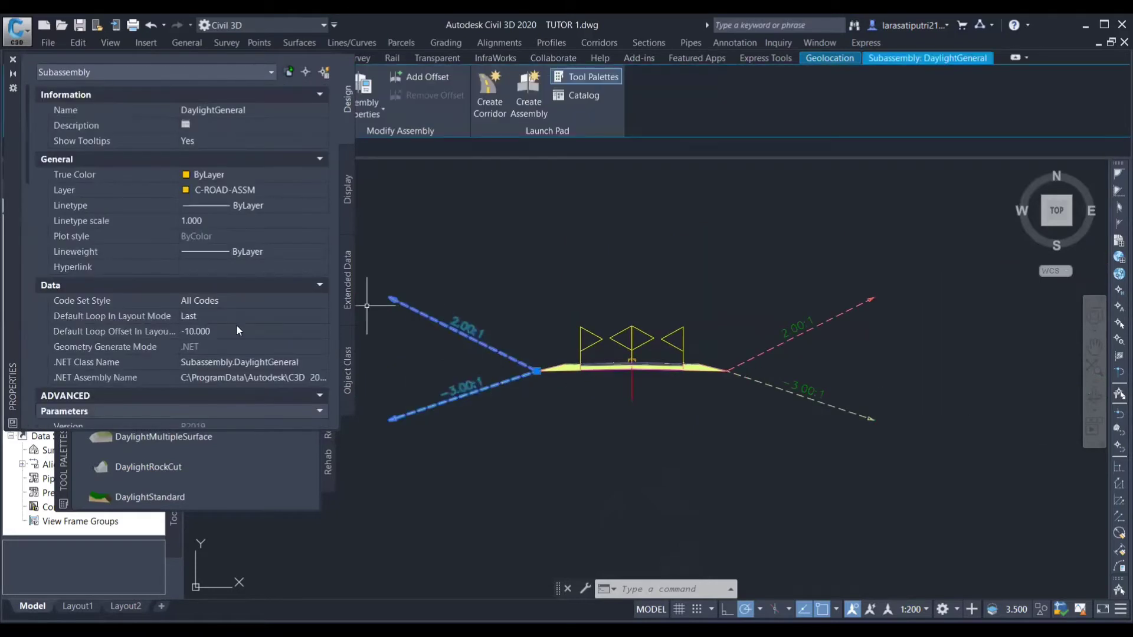
{"action": "scroll", "coordinate": [236, 325], "scroll_direction": "down", "scroll_amount": 10}
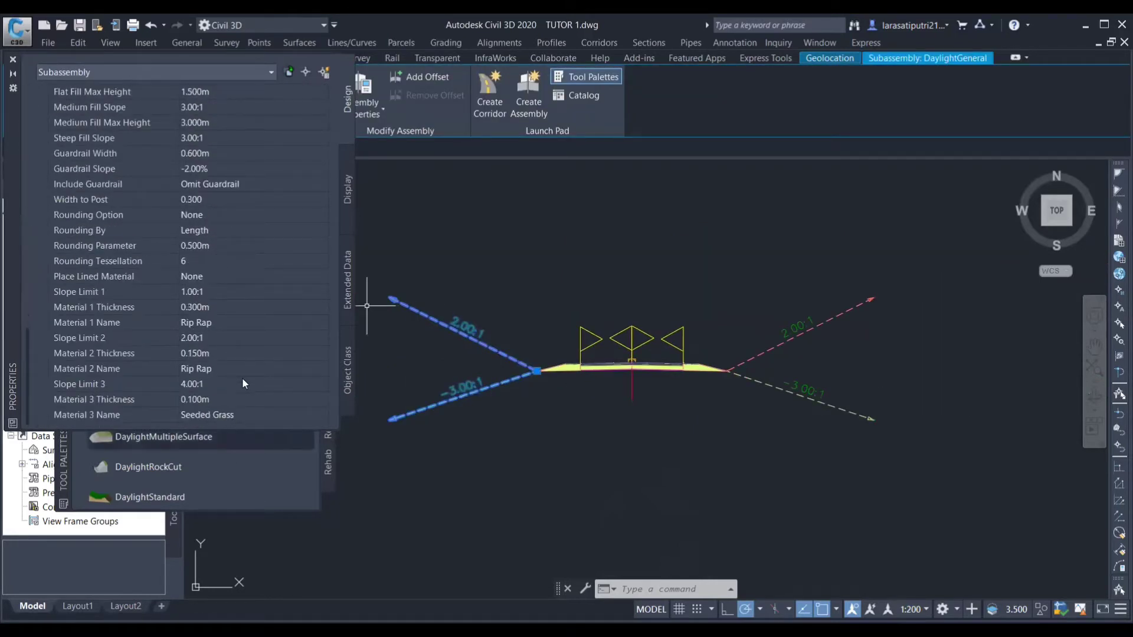
{"action": "scroll", "coordinate": [242, 377], "scroll_direction": "up", "scroll_amount": 6}
{"action": "scroll", "coordinate": [252, 298], "scroll_direction": "up", "scroll_amount": 10}
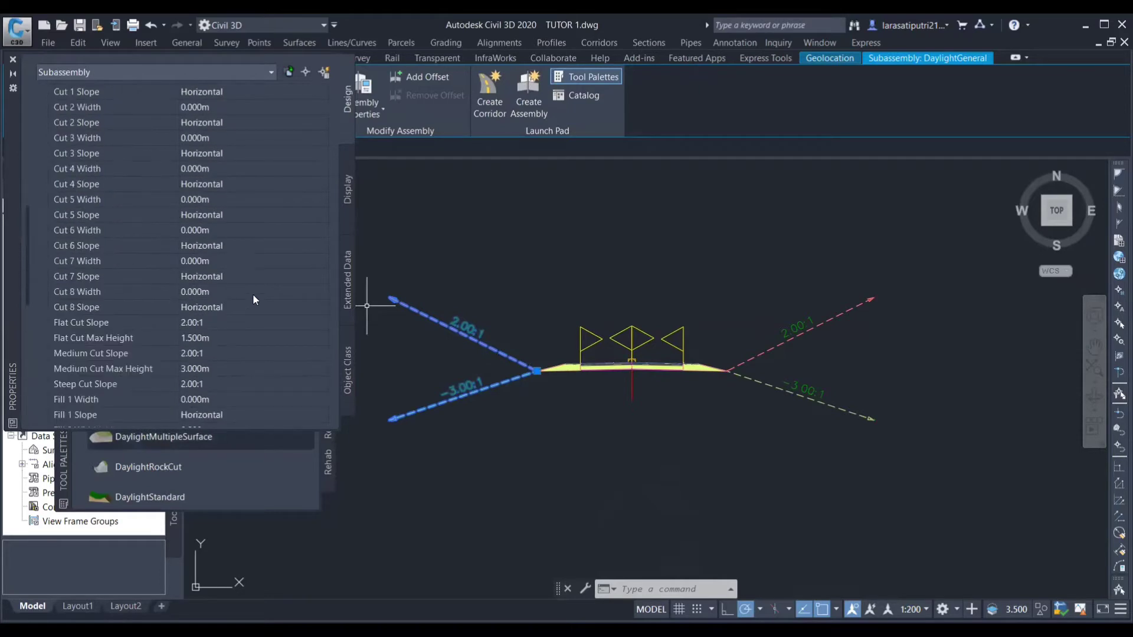
{"action": "scroll", "coordinate": [253, 330], "scroll_direction": "down", "scroll_amount": 3}
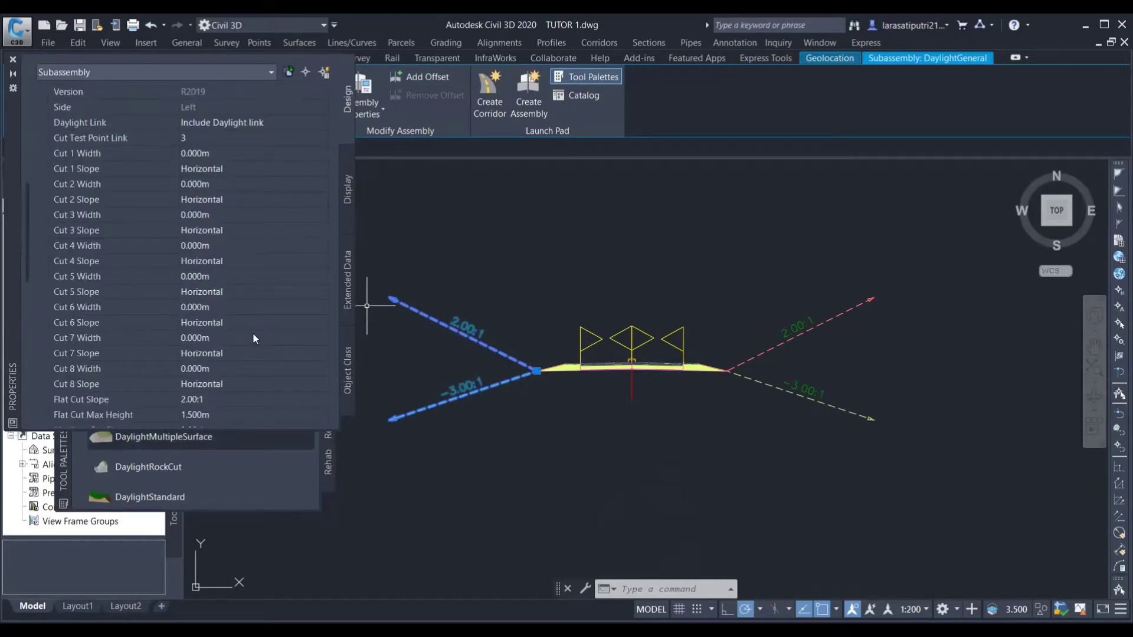
{"action": "key", "text": "Escape"}
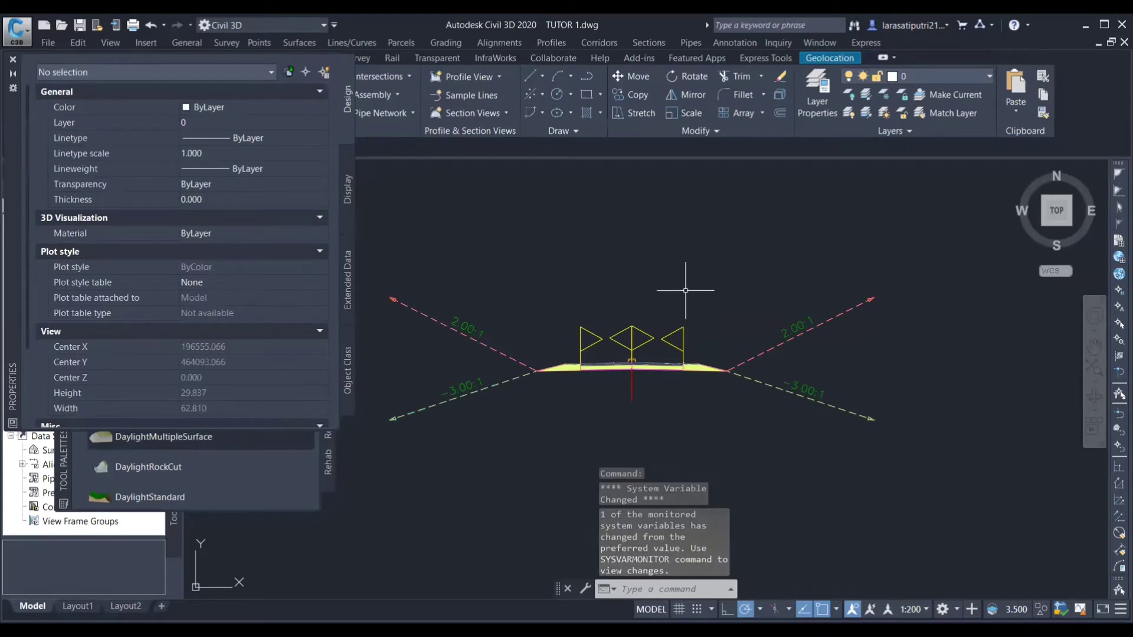
{"action": "left_click", "coordinate": [12, 60]}
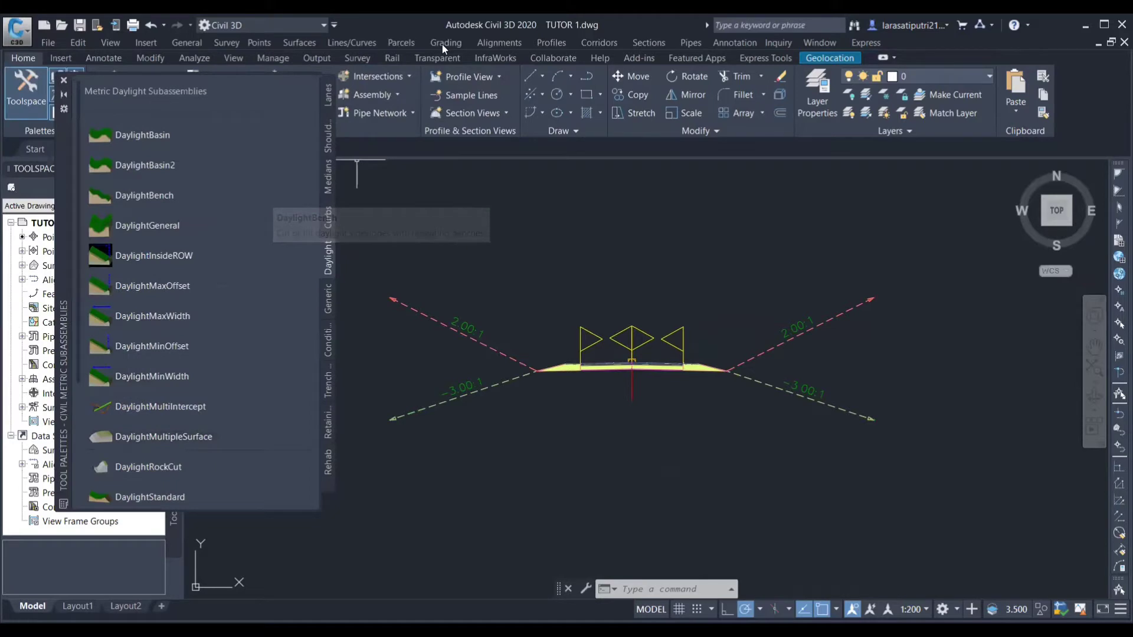
{"action": "left_click", "coordinate": [63, 81]}
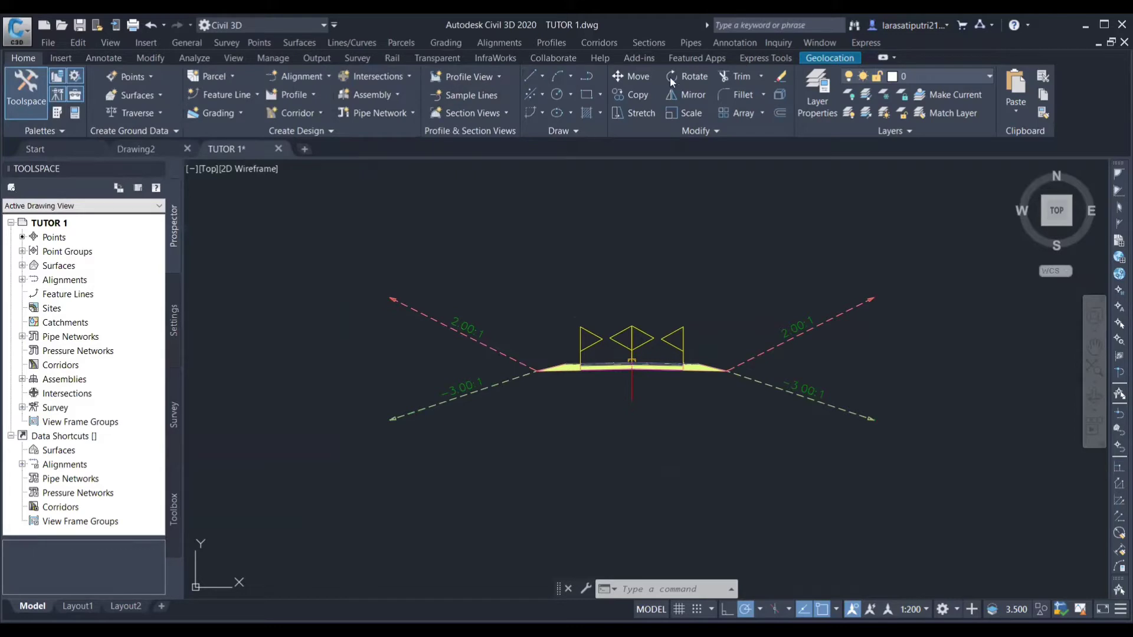
- Define a new corridor named Corridor 1 with Assembly 1 and Surface Belajar as the target surface
{"action": "left_click", "coordinate": [599, 43]}
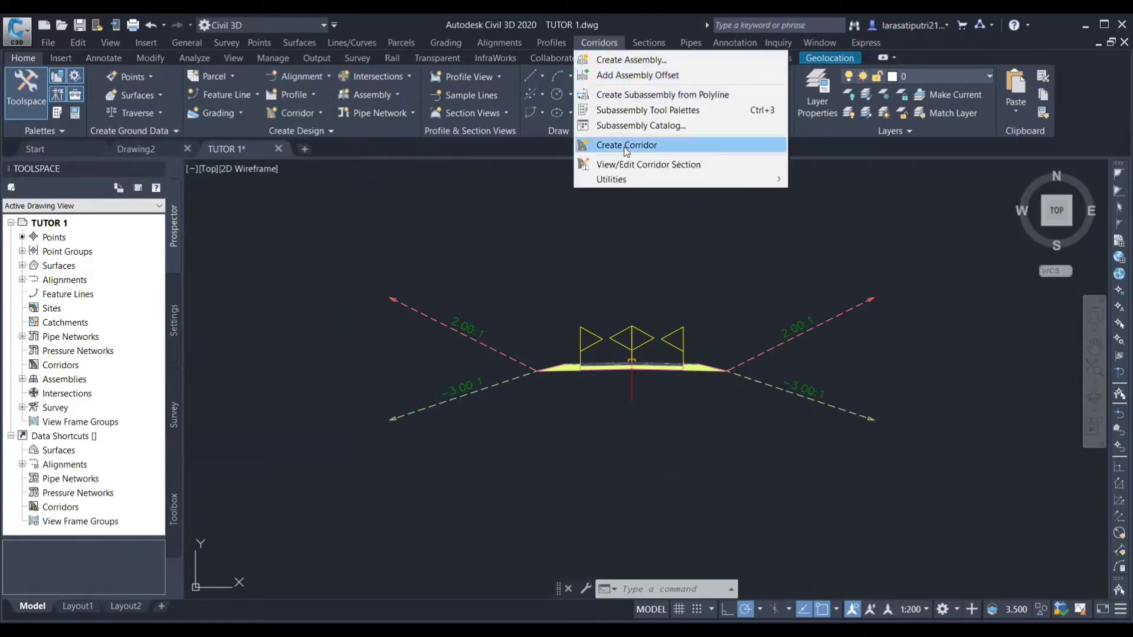
{"action": "left_click", "coordinate": [679, 145]}
{"action": "left_click_drag", "start_coordinate": [608, 110], "coordinate": [512, 103]}
{"action": "key", "text": "BackSpace"}
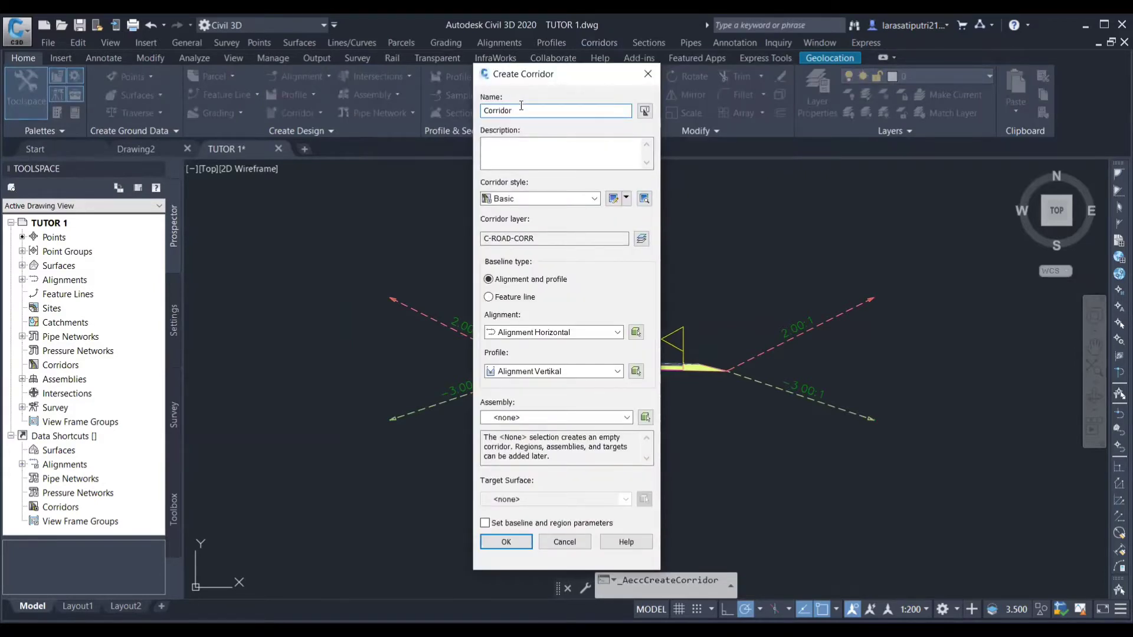
{"action": "type", "text": "1"}
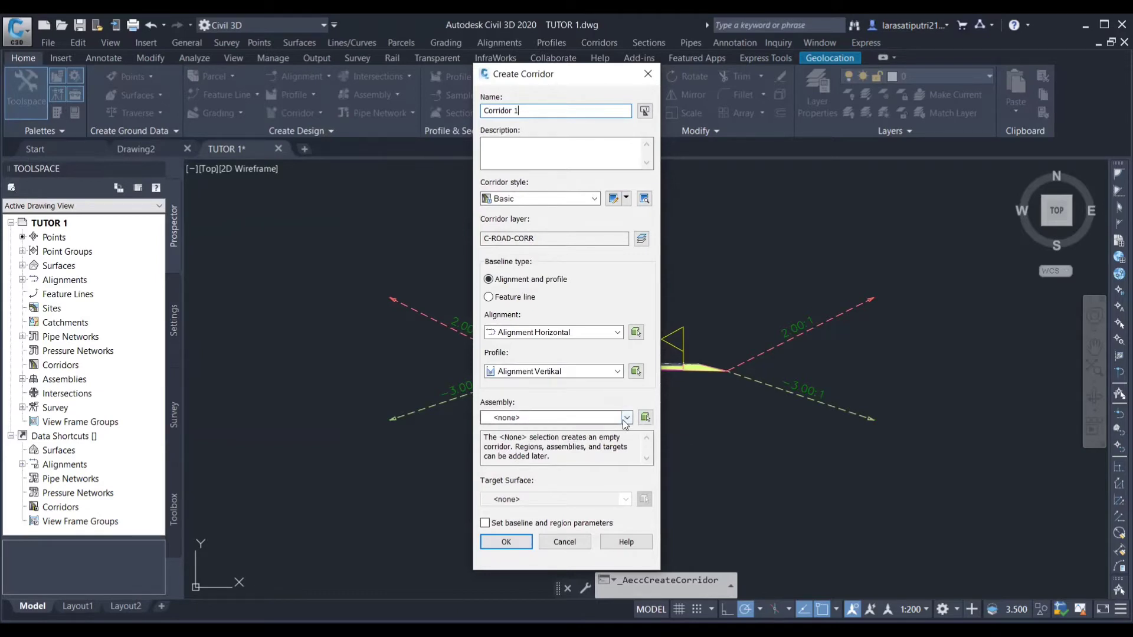
{"action": "left_click", "coordinate": [584, 418]}
{"action": "left_click", "coordinate": [517, 442]}
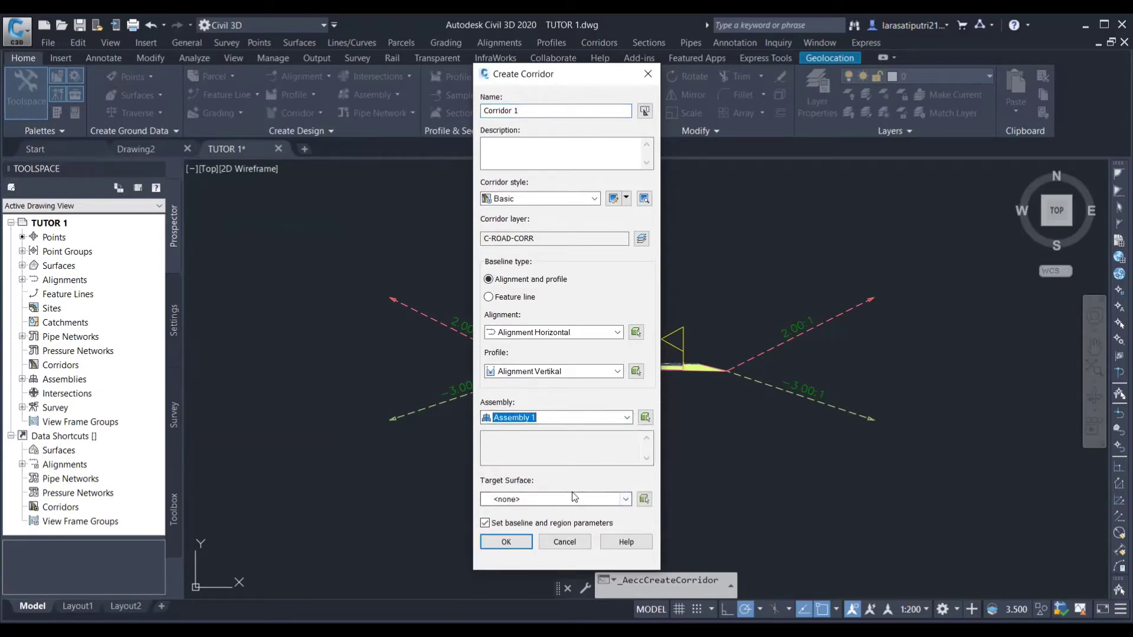
{"action": "left_click", "coordinate": [624, 499]}
{"action": "left_click", "coordinate": [532, 523]}
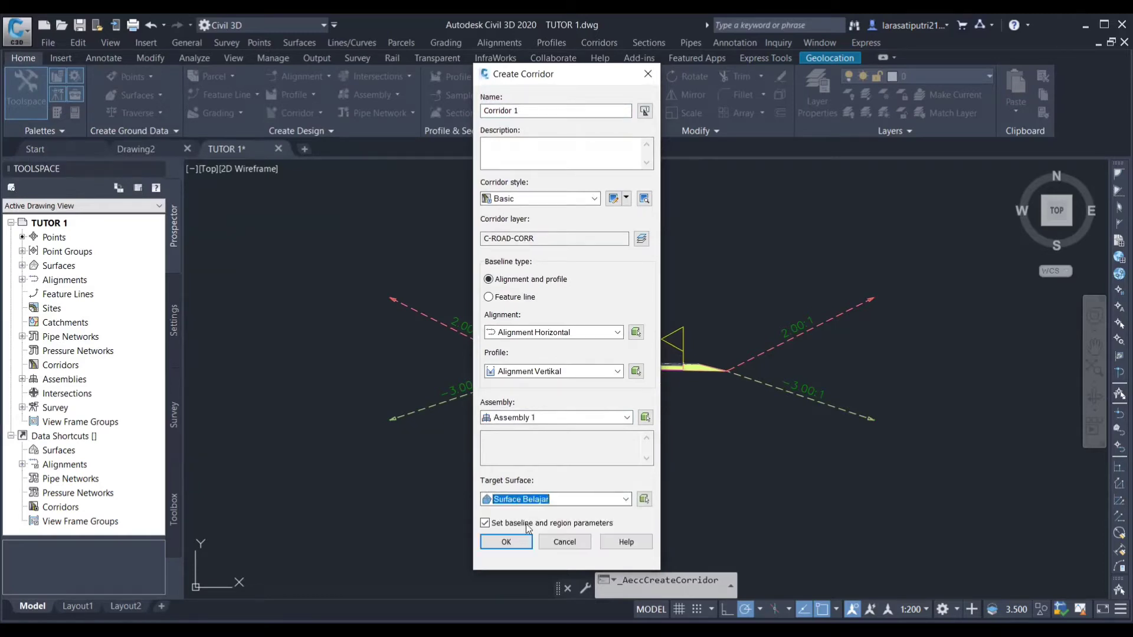
- Create the corridor, accepting the baseline and region parameters, and rebuild it
{"action": "left_click", "coordinate": [506, 541]}
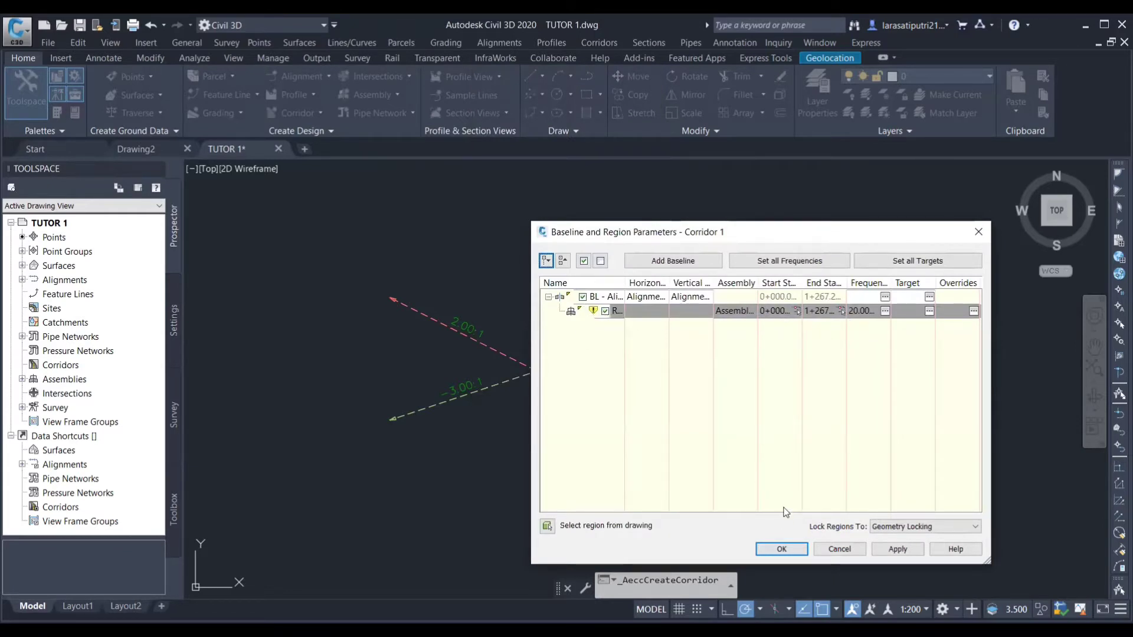
{"action": "left_click", "coordinate": [781, 550]}
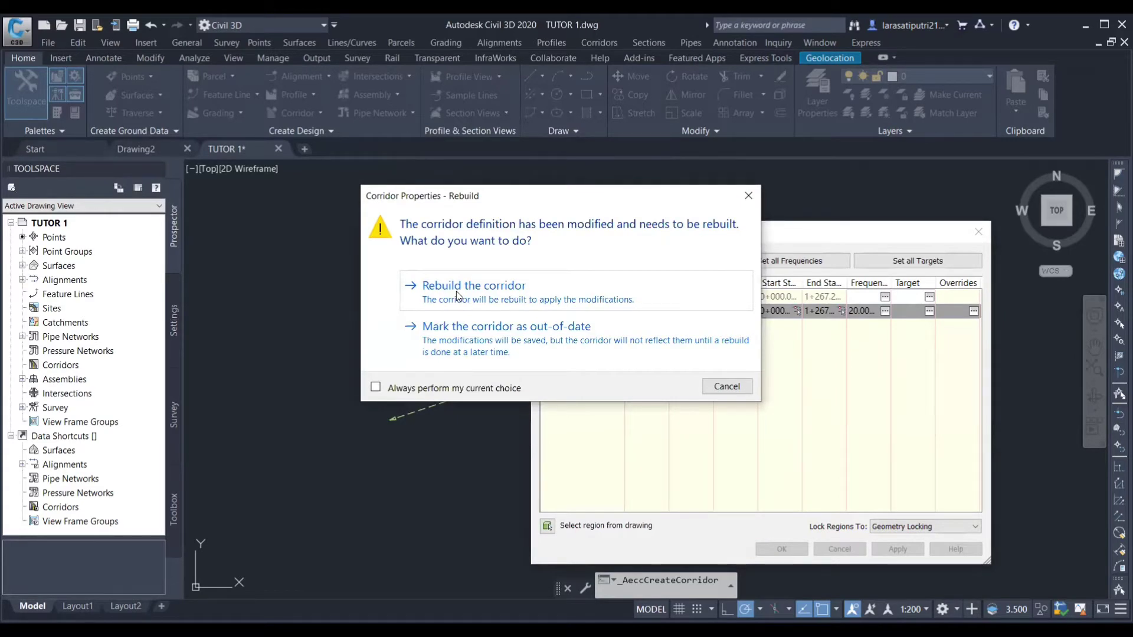
{"action": "left_click", "coordinate": [458, 293]}
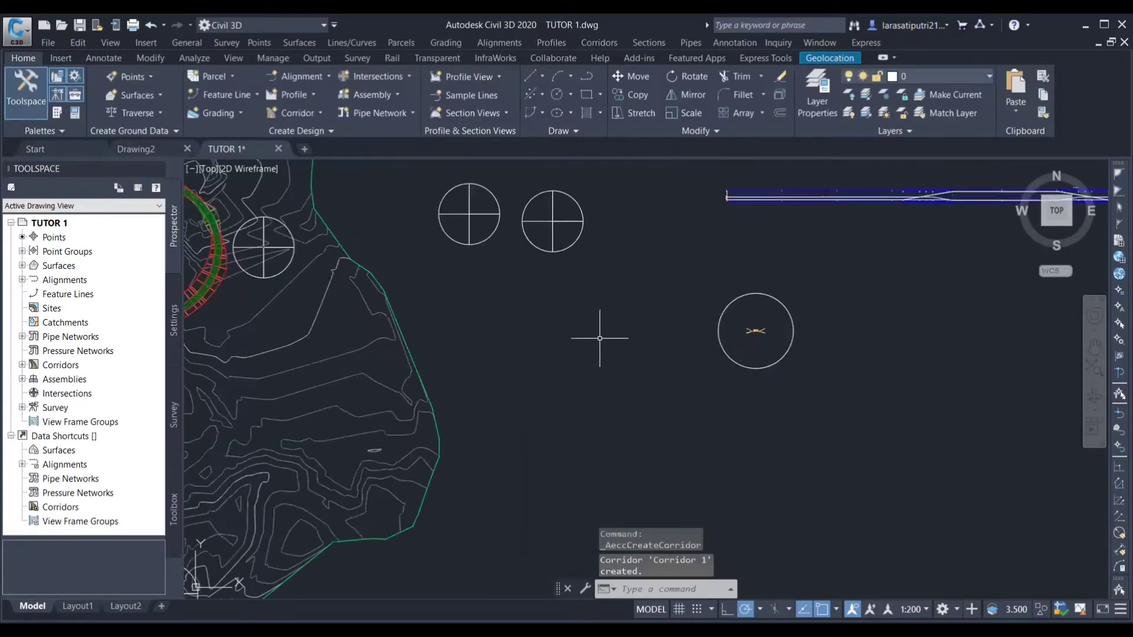
- Open the corridor's properties and set its object style to EII-WBN-Not show
{"action": "scroll", "coordinate": [617, 341], "scroll_direction": "up", "scroll_amount": 3}
{"action": "scroll", "coordinate": [595, 422], "scroll_direction": "down", "scroll_amount": 2}
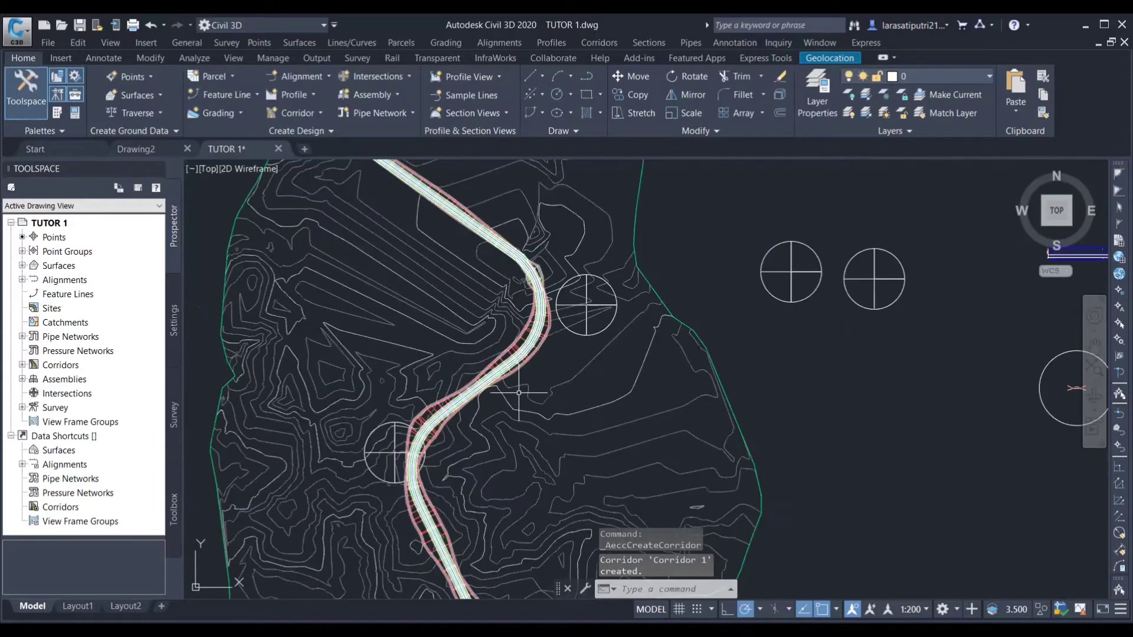
{"action": "middle_click_drag", "start_coordinate": [519, 393], "coordinate": [537, 441]}
{"action": "scroll", "coordinate": [541, 295], "scroll_direction": "up", "scroll_amount": 5}
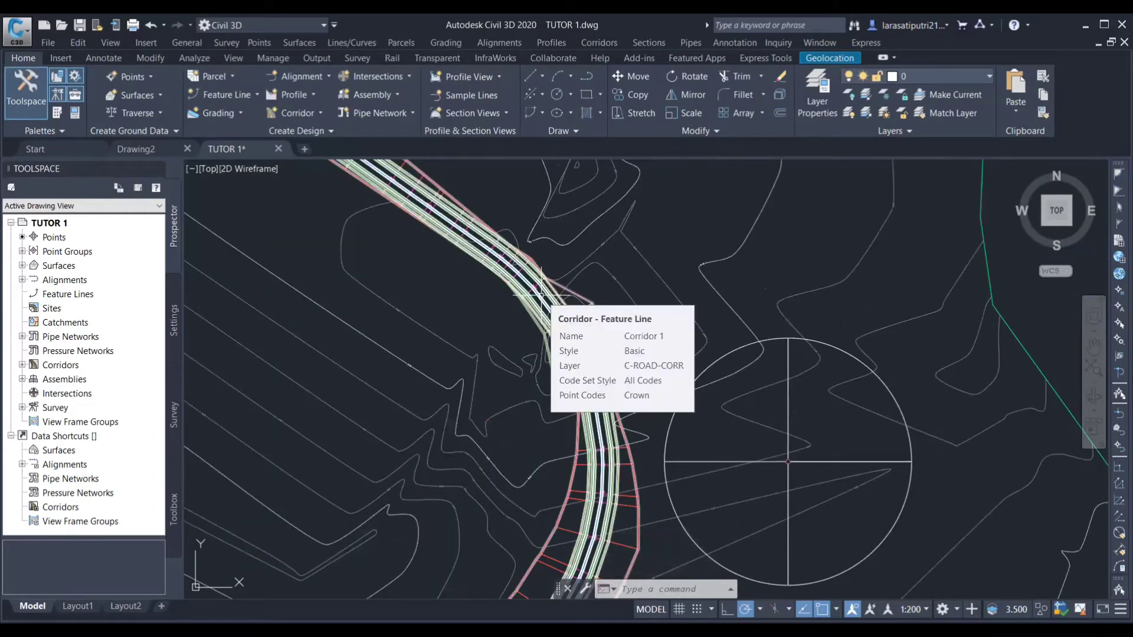
{"action": "left_click", "coordinate": [534, 284]}
{"action": "right_click", "coordinate": [561, 261]}
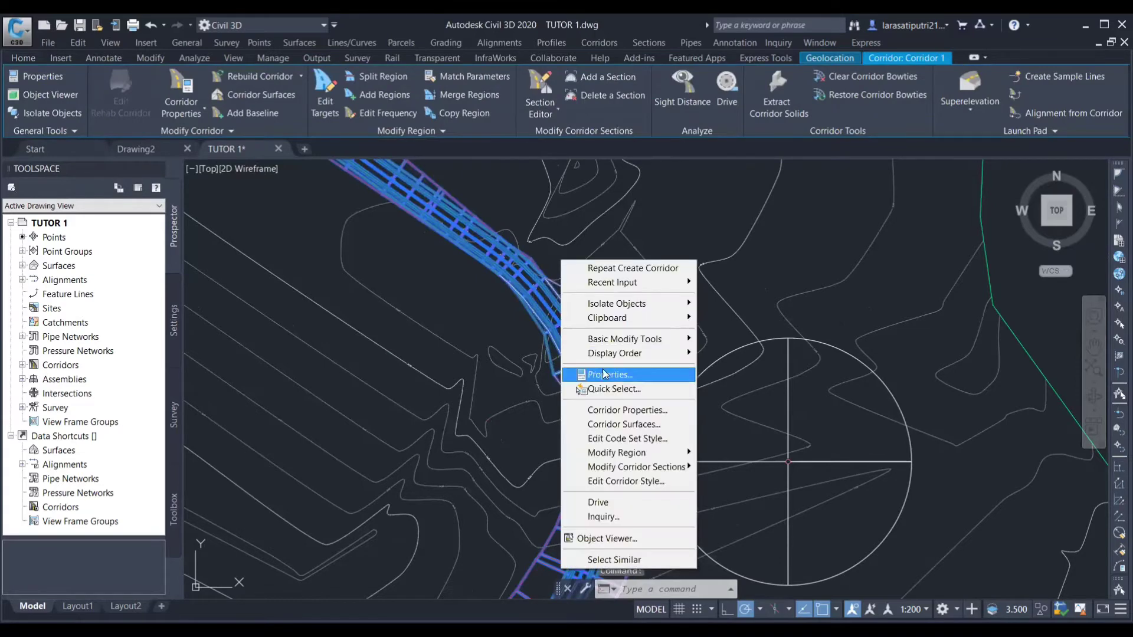
{"action": "left_click", "coordinate": [610, 410]}
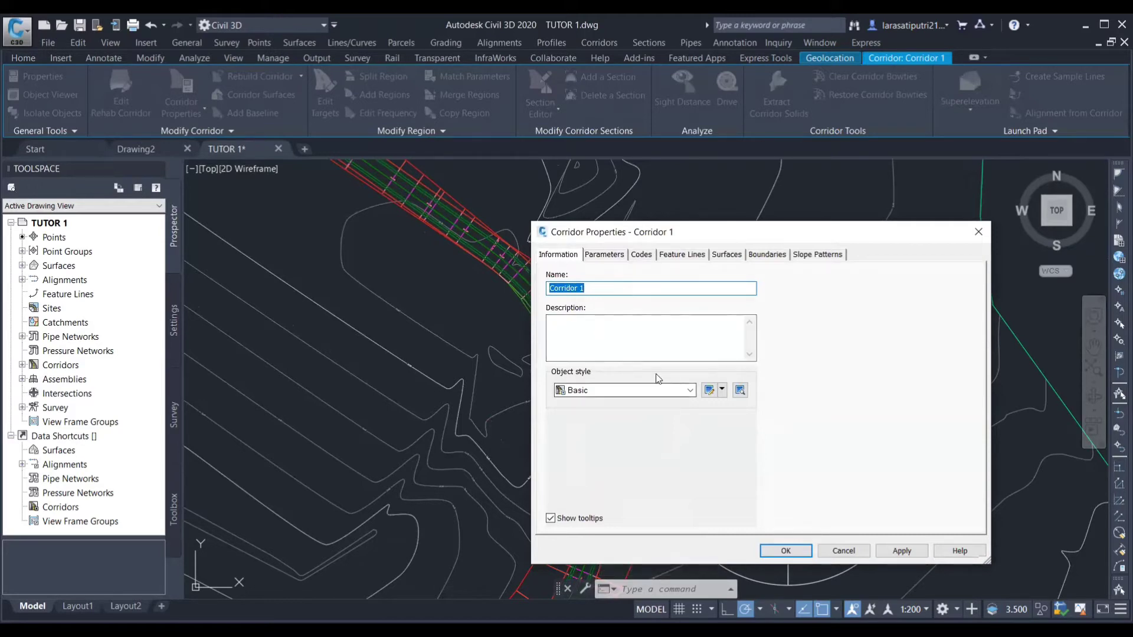
{"action": "left_click", "coordinate": [689, 392]}
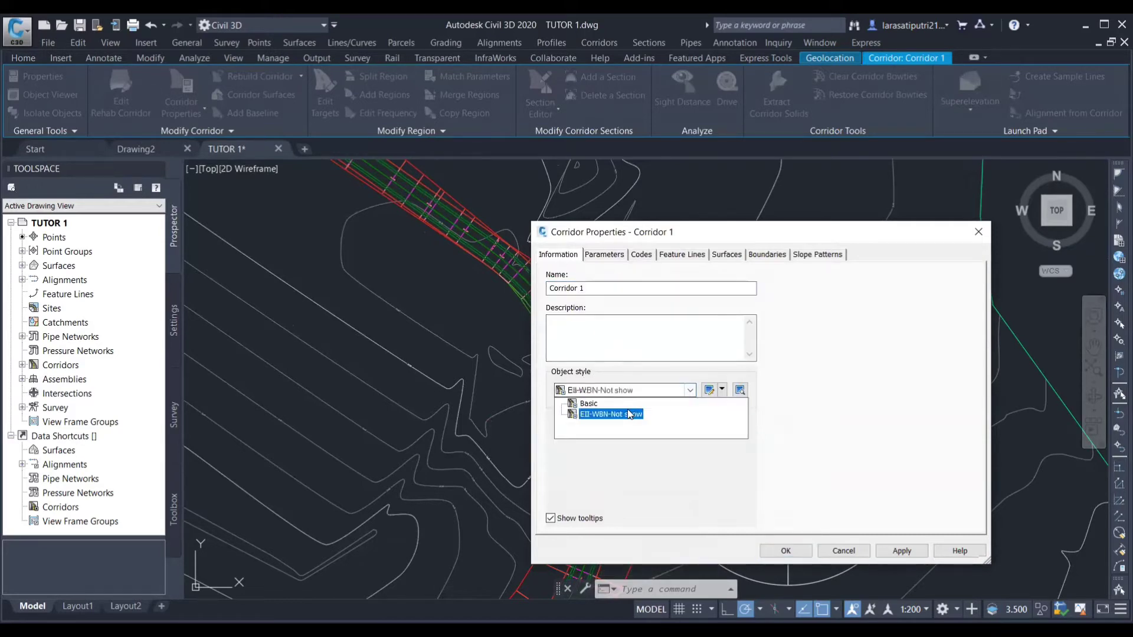
{"action": "left_click", "coordinate": [620, 414]}
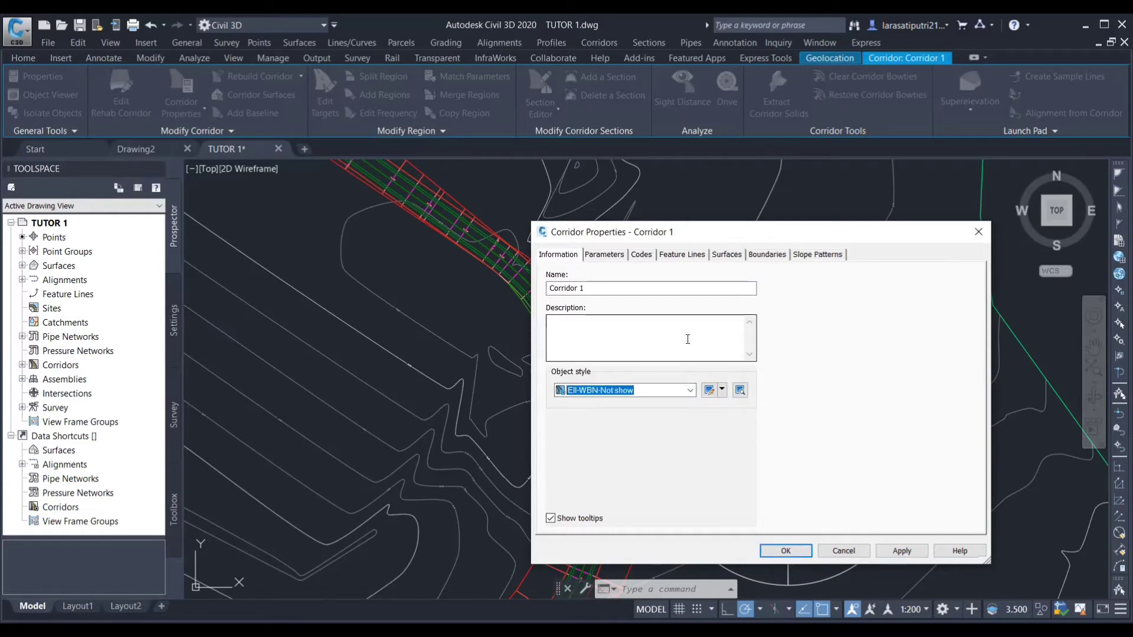
- Set the corridor's code set style to EII-WBN-No show
{"action": "left_click", "coordinate": [616, 260]}
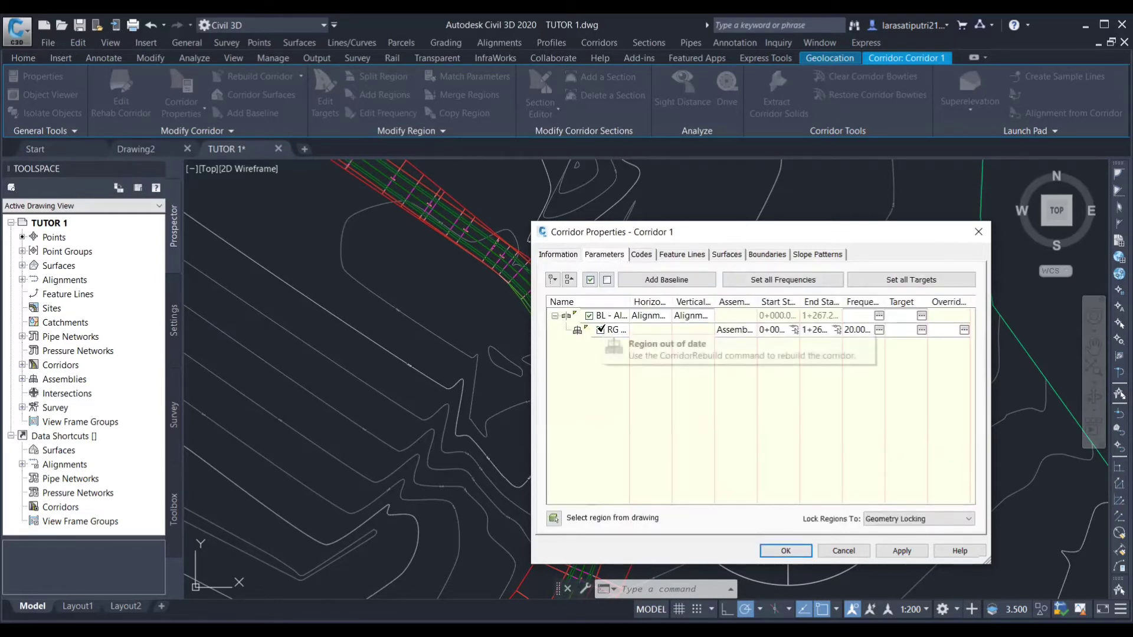
{"action": "left_click", "coordinate": [644, 257]}
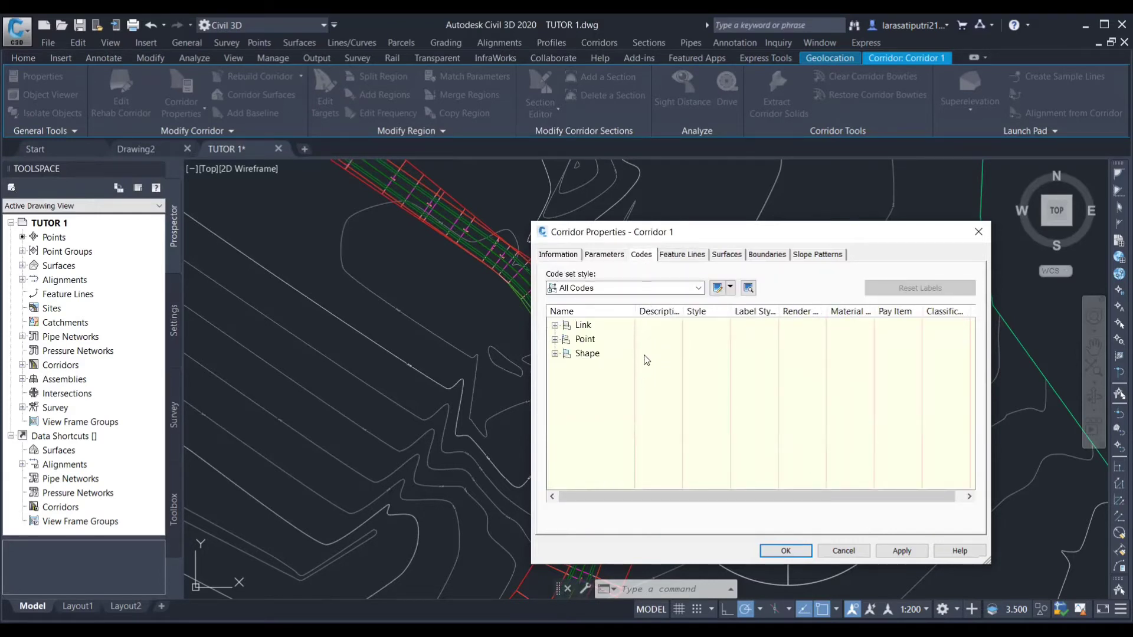
{"action": "left_click", "coordinate": [697, 289]}
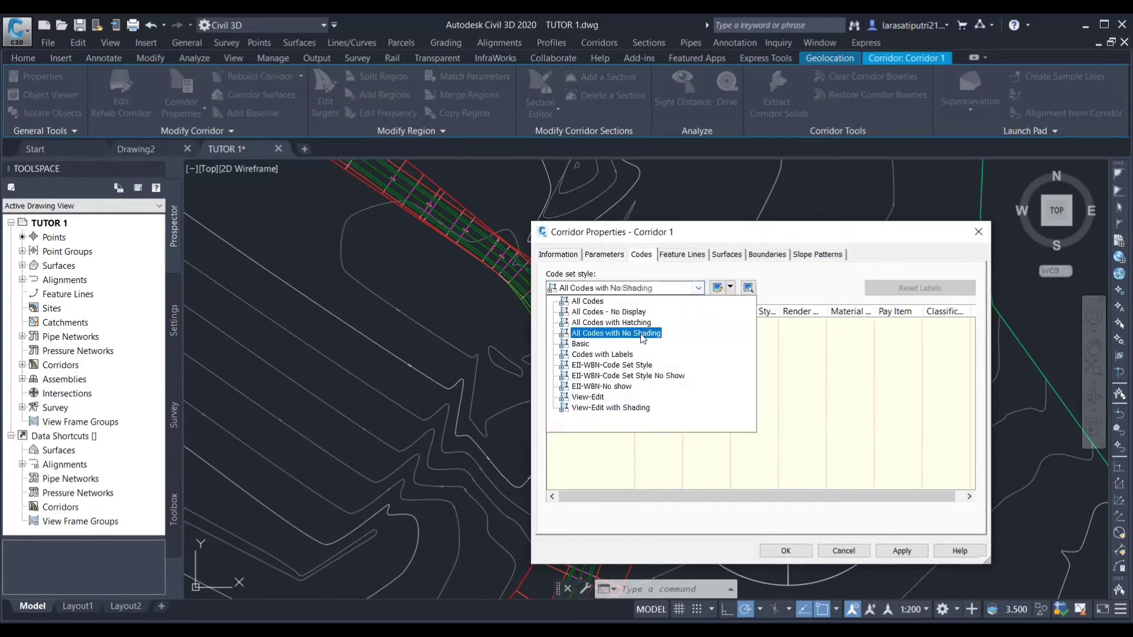
{"action": "left_click", "coordinate": [621, 388]}
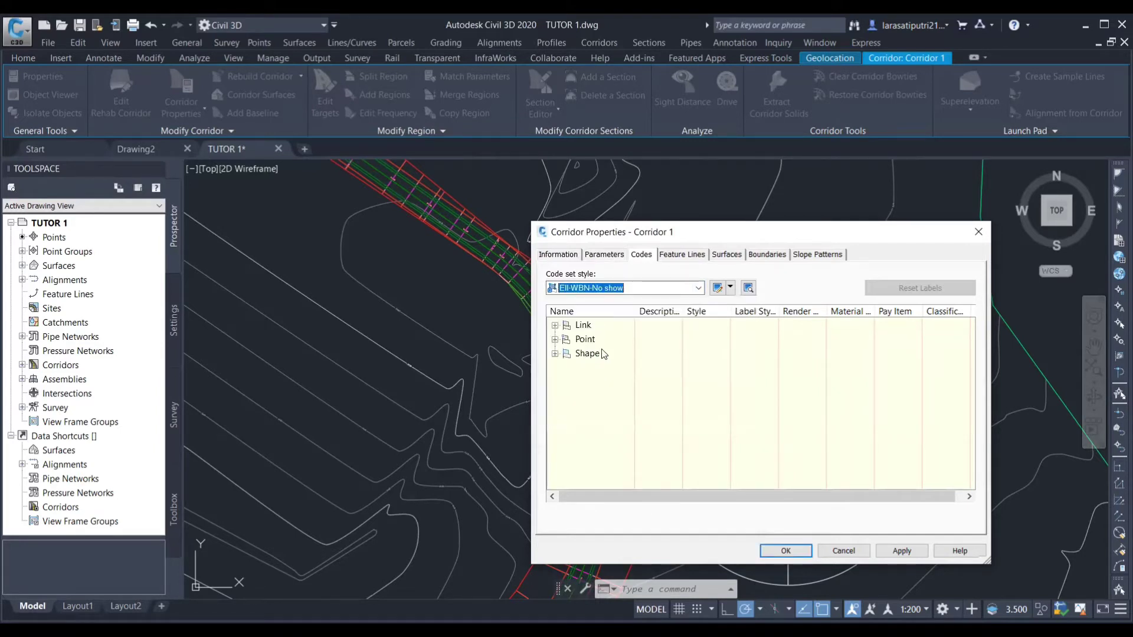
- Disable Connect for the EPS_Base and EPS_Pave2 corridor feature lines
{"action": "left_click", "coordinate": [681, 257]}
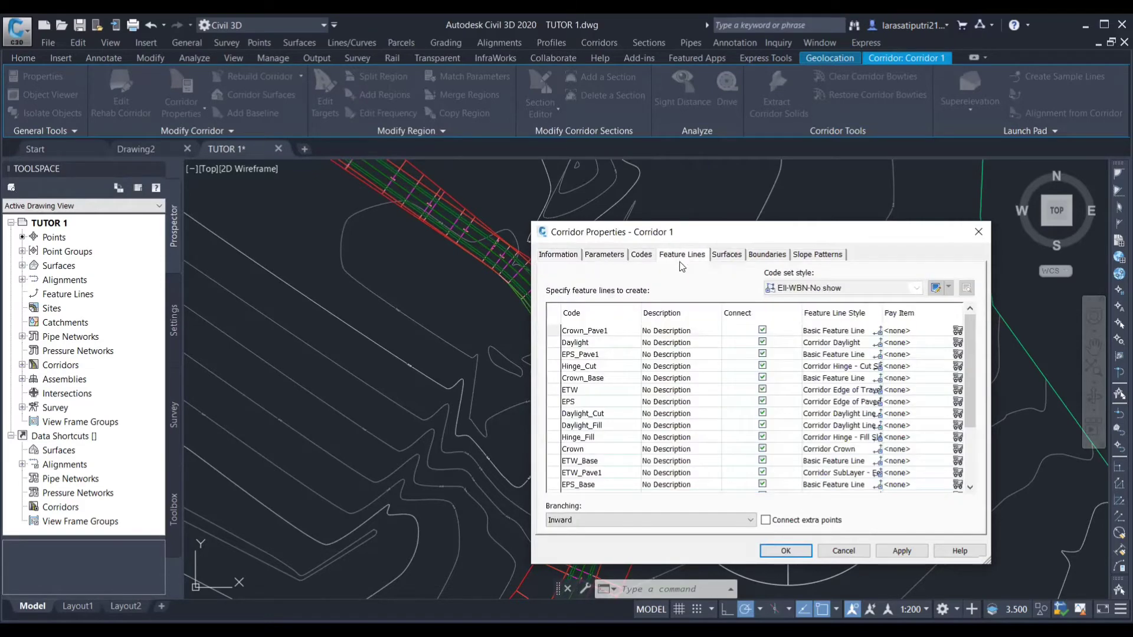
{"action": "left_click", "coordinate": [580, 354]}
{"action": "scroll", "coordinate": [737, 399], "scroll_direction": "down", "scroll_amount": 2}
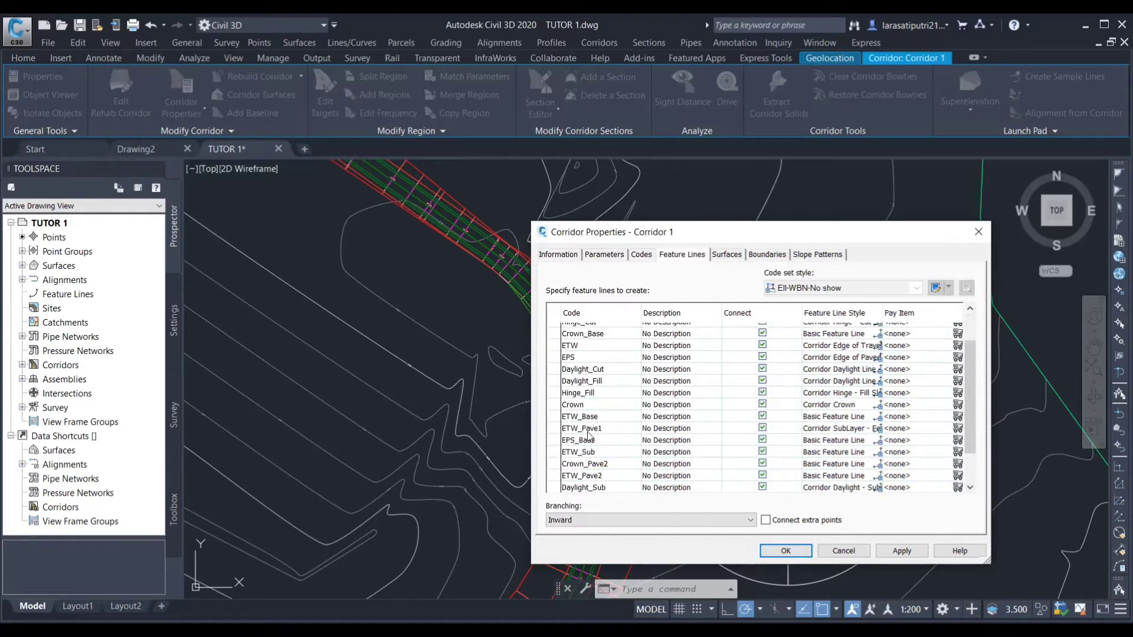
{"action": "left_click", "coordinate": [762, 440]}
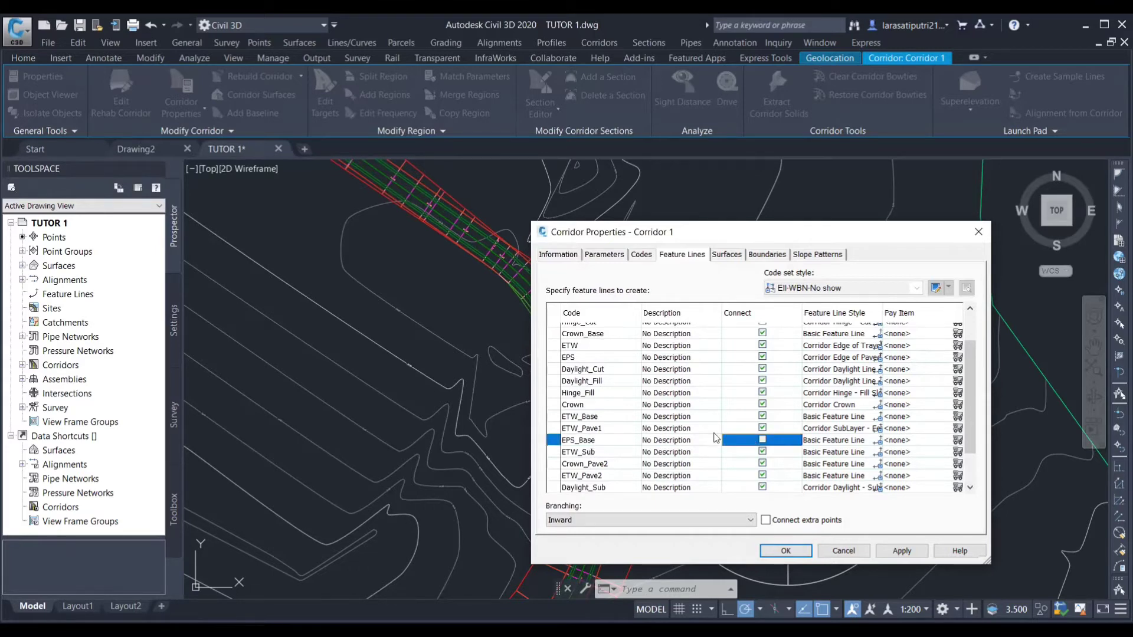
{"action": "scroll", "coordinate": [675, 409], "scroll_direction": "down", "scroll_amount": 2}
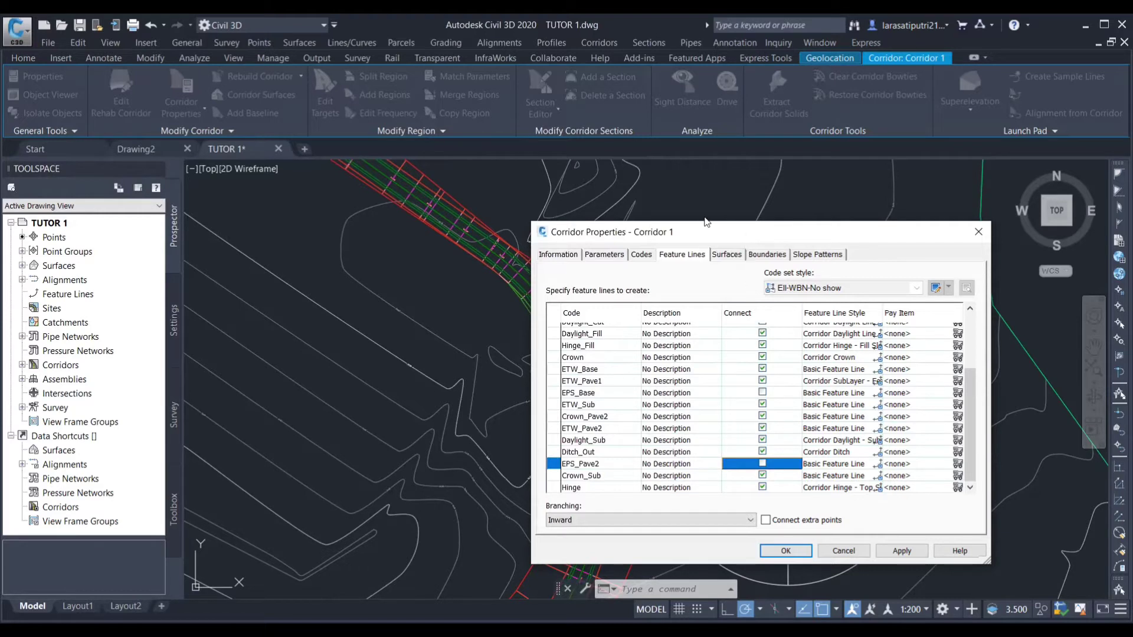
- Create a corridor surface and name it Corridor Datum
{"action": "left_click", "coordinate": [727, 255]}
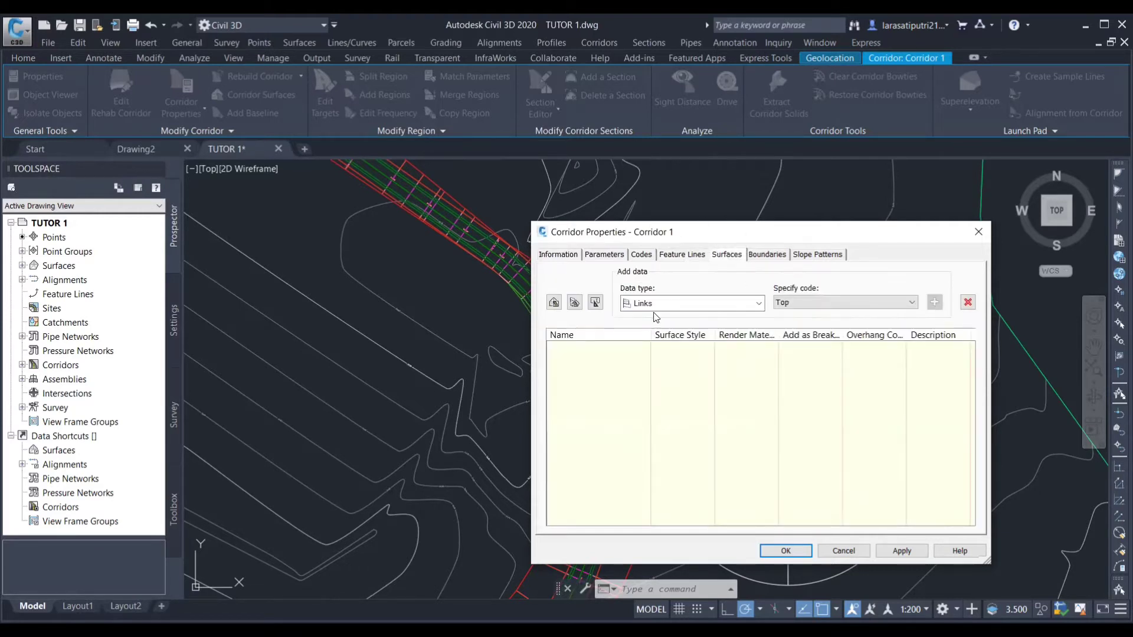
{"action": "left_click", "coordinate": [553, 303]}
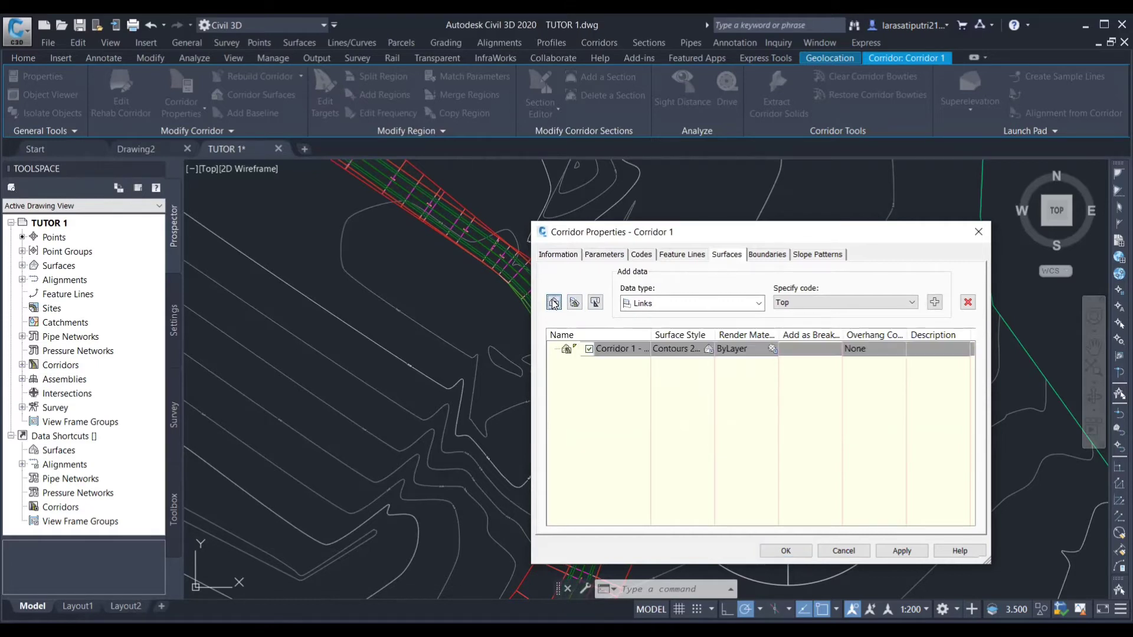
{"action": "left_click", "coordinate": [638, 349]}
{"action": "left_click", "coordinate": [647, 350]}
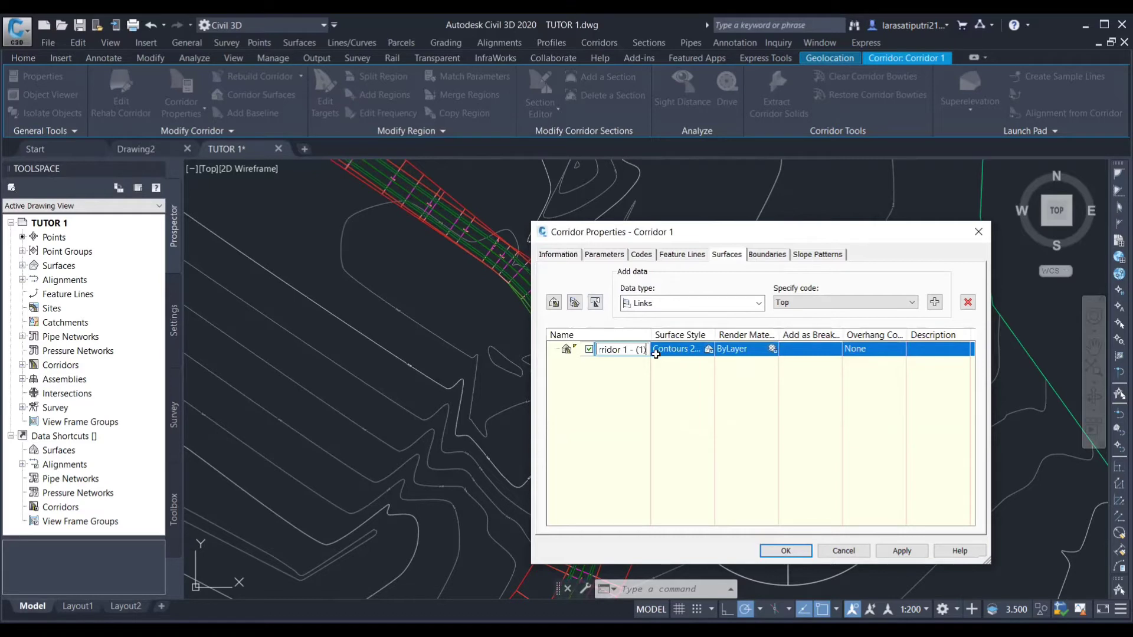
{"action": "key", "text": "BackSpace"}
{"action": "key", "text": "BackSpace"}
{"action": "key", "text": "BackSpace"}
{"action": "key", "text": "BackSpace"}
{"action": "key", "text": "BackSpace"}
{"action": "key", "text": "BackSpace"}
{"action": "key", "text": "Return"}
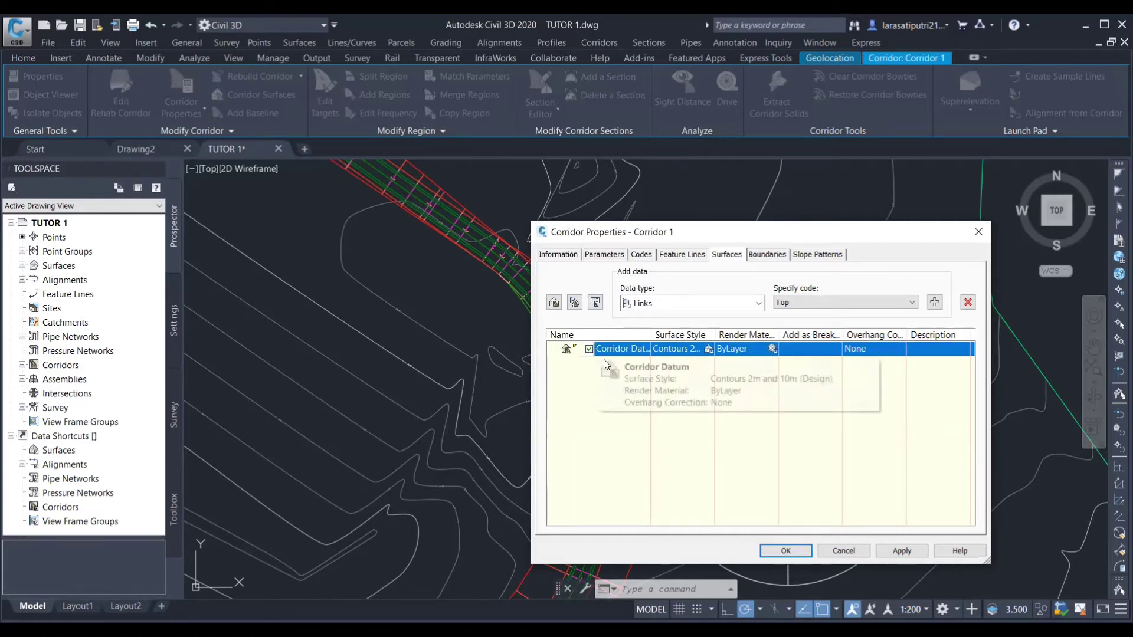
- Rename the corridor surface as Surface Datum
{"action": "left_click", "coordinate": [622, 350]}
{"action": "left_click", "coordinate": [621, 350]}
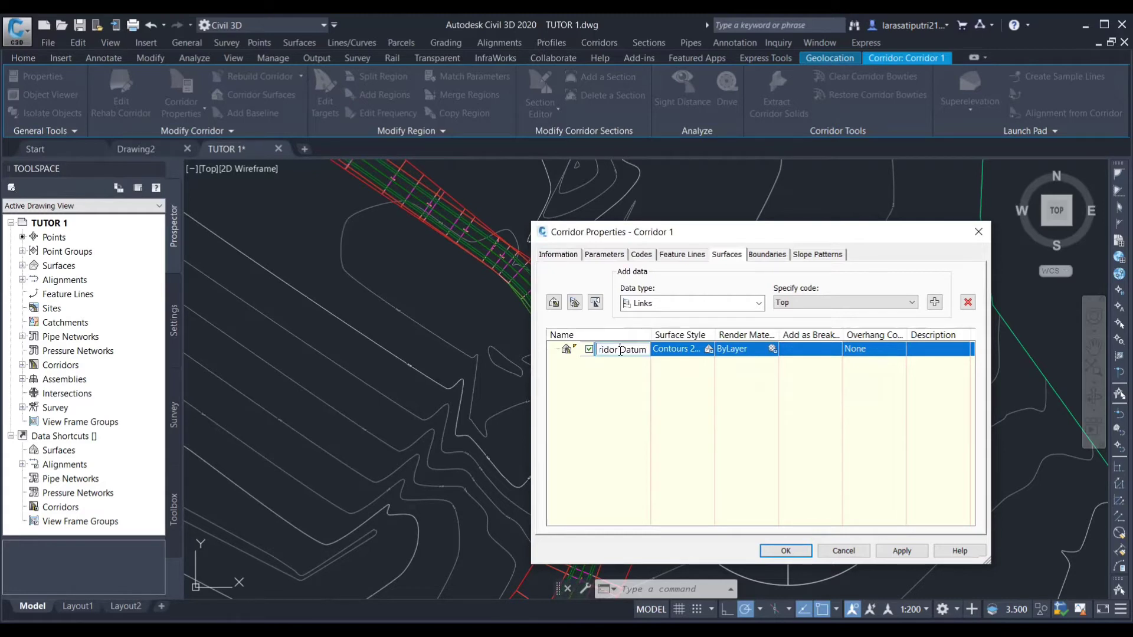
{"action": "key", "text": "BackSpace"}
{"action": "key", "text": "BackSpace"}
{"action": "key", "text": "BackSpace"}
{"action": "key", "text": "BackSpace"}
{"action": "key", "text": "BackSpace"}
{"action": "key", "text": "BackSpace"}
{"action": "key", "text": "BackSpace"}
{"action": "key", "text": "BackSpace"}
{"action": "key", "text": "BackSpace"}
{"action": "type", "text": "s"}
{"action": "key", "text": "BackSpace"}
{"action": "type", "text": "Surface"}
- Add the Datum link code to Surface Datum and enable Add as Breakline for it
{"action": "left_click", "coordinate": [821, 302]}
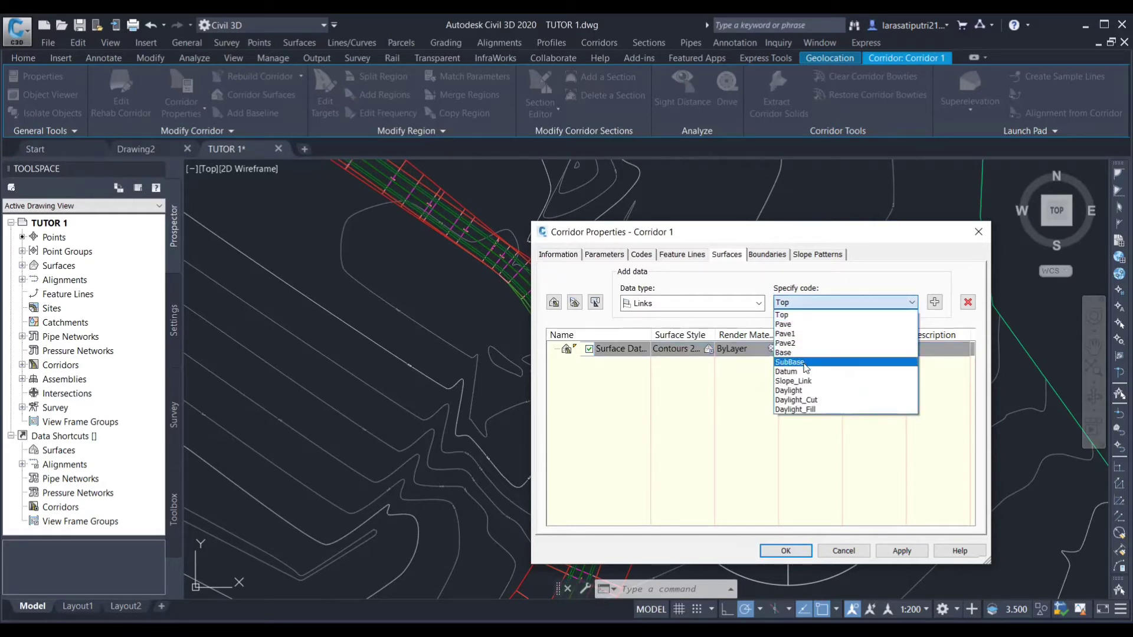
{"action": "left_click", "coordinate": [806, 372]}
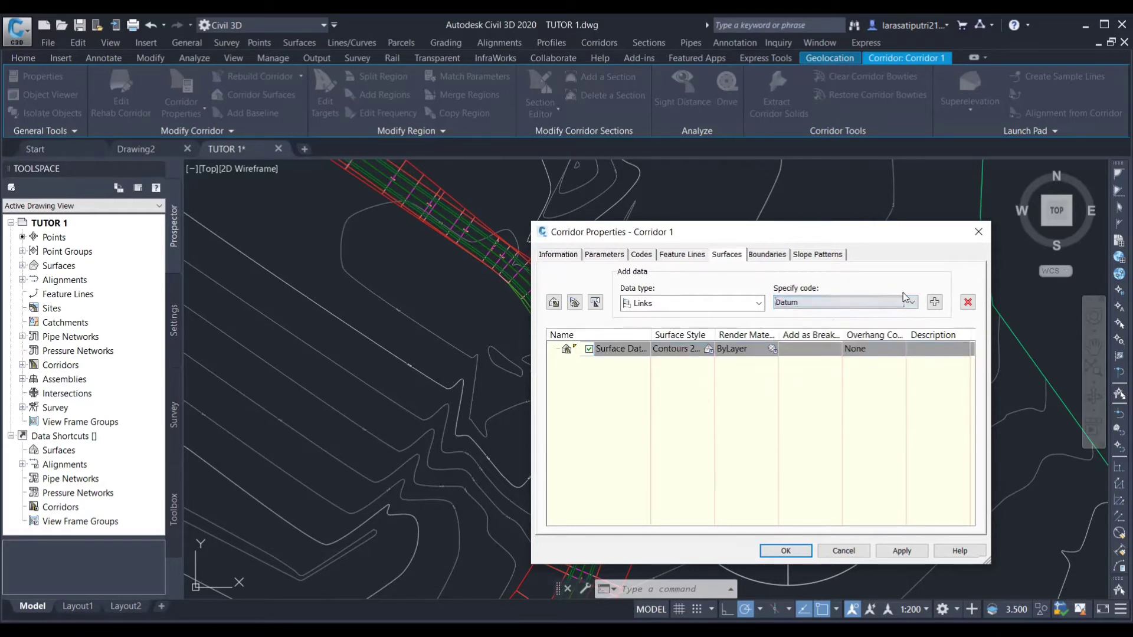
{"action": "left_click", "coordinate": [935, 302]}
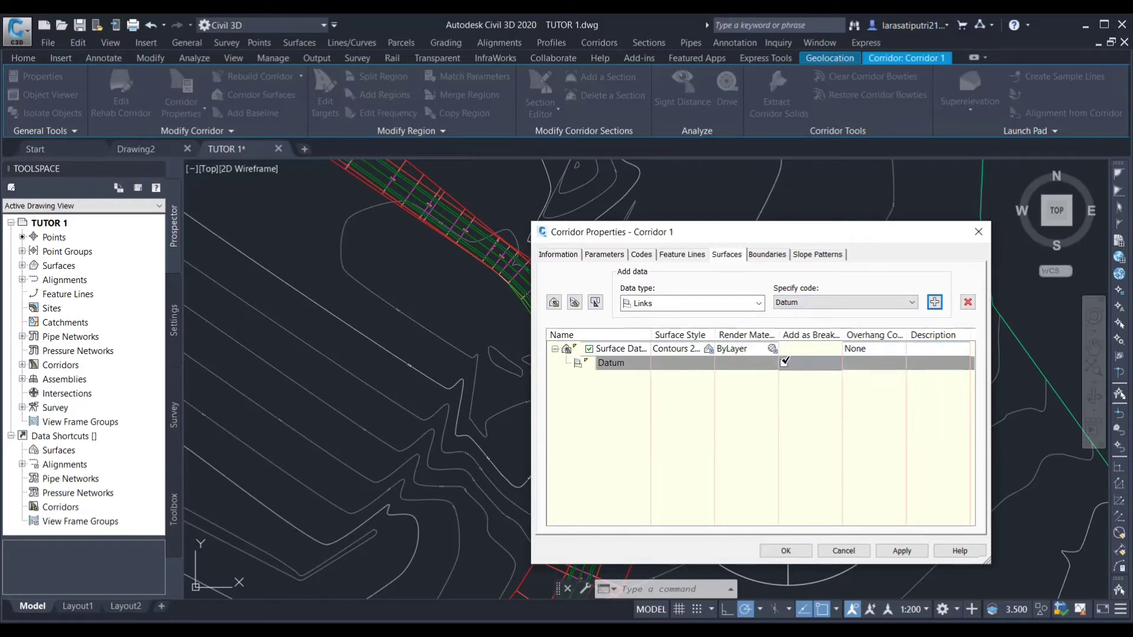
{"action": "left_click", "coordinate": [784, 363]}
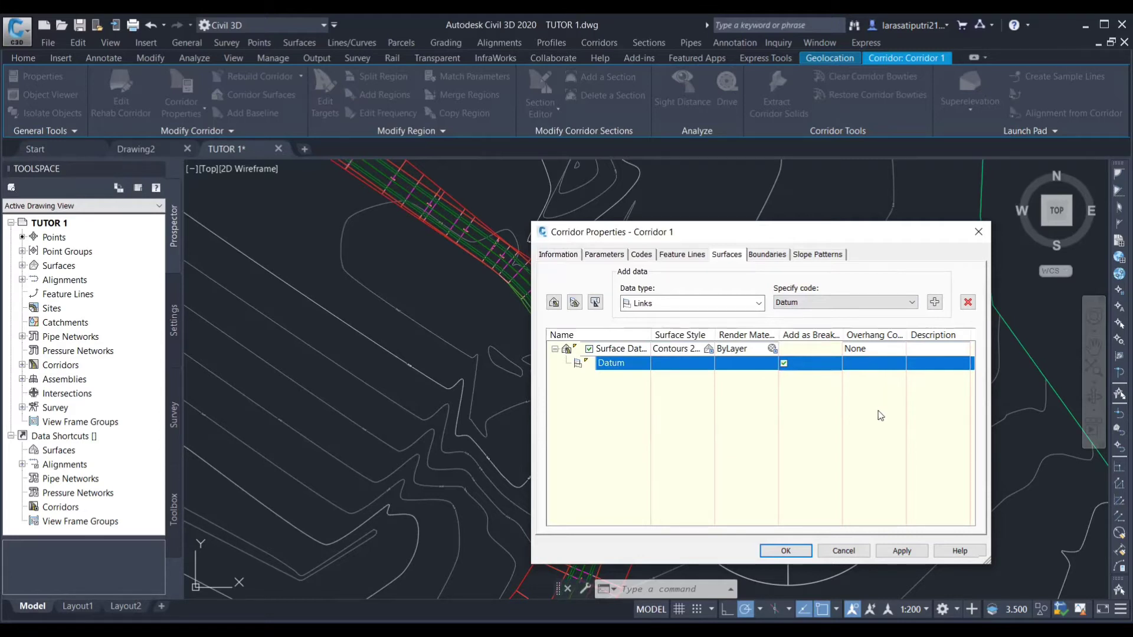
- Apply the corridor property changes, rebuild the corridor, and close its properties
{"action": "left_click", "coordinate": [898, 551]}
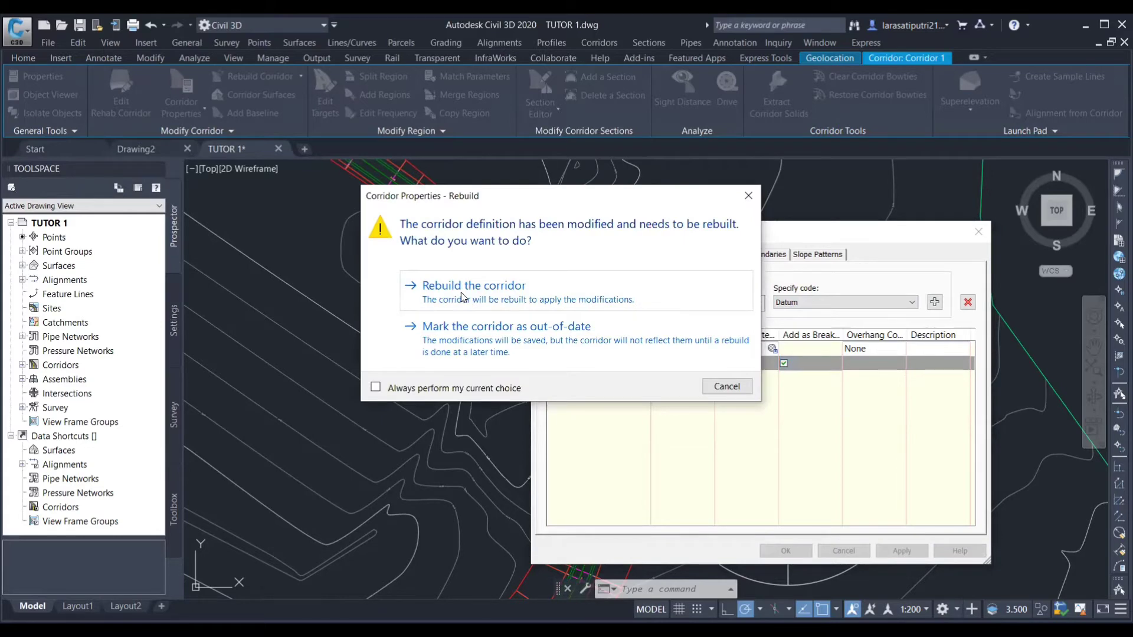
{"action": "left_click", "coordinate": [462, 289]}
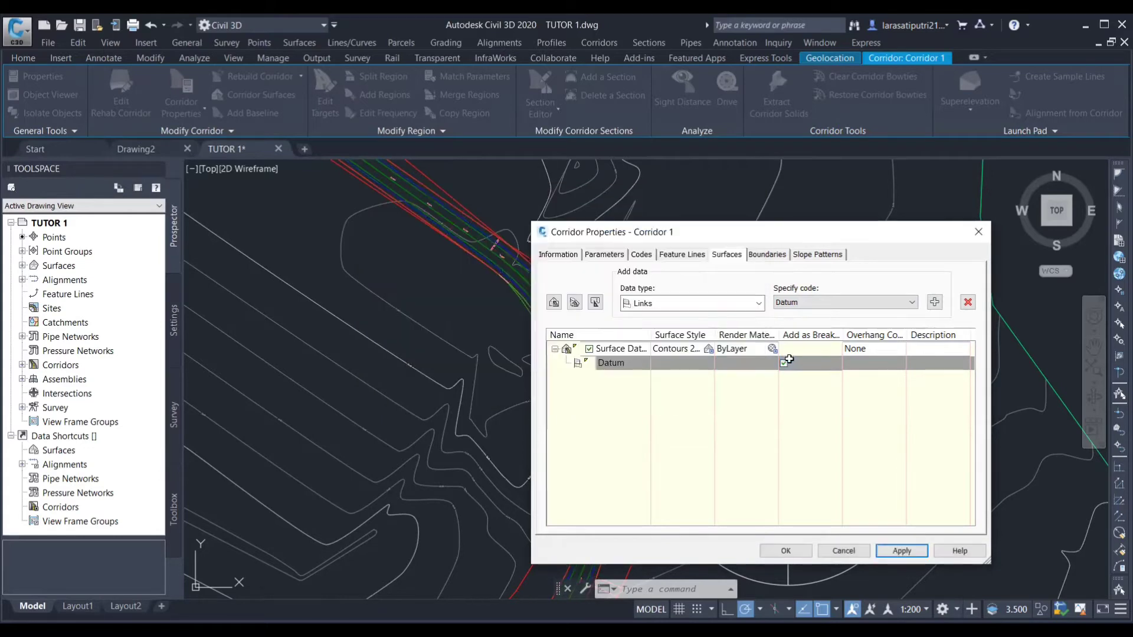
{"action": "left_click", "coordinate": [785, 551]}
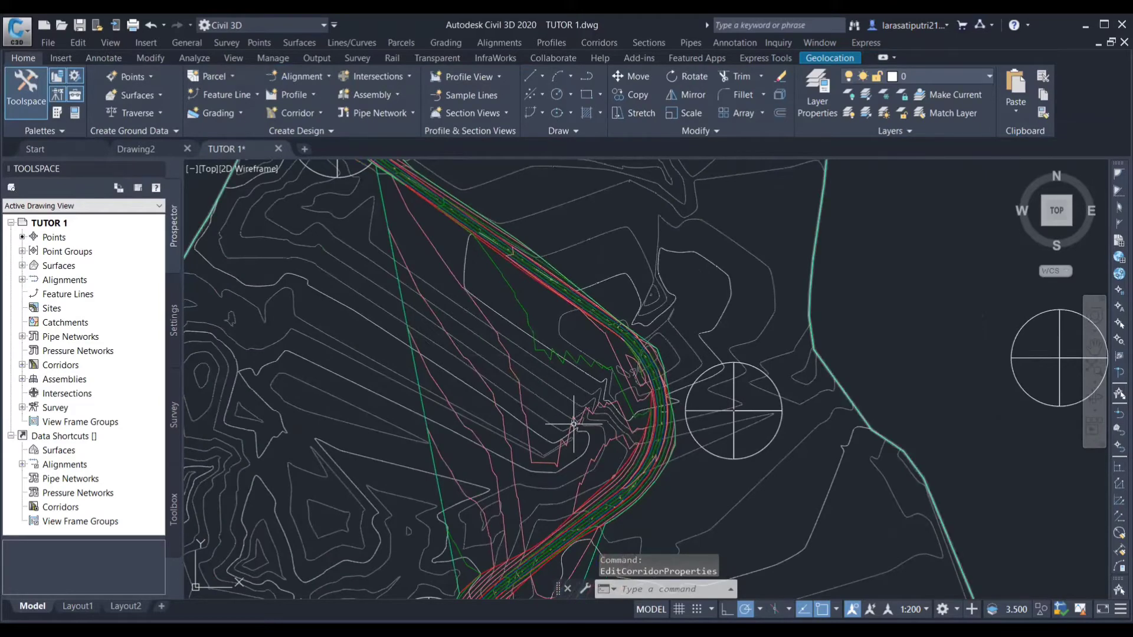
- Set the surface style of Surface Datum to _No Display
{"action": "scroll", "coordinate": [516, 367], "scroll_direction": "up", "scroll_amount": 2}
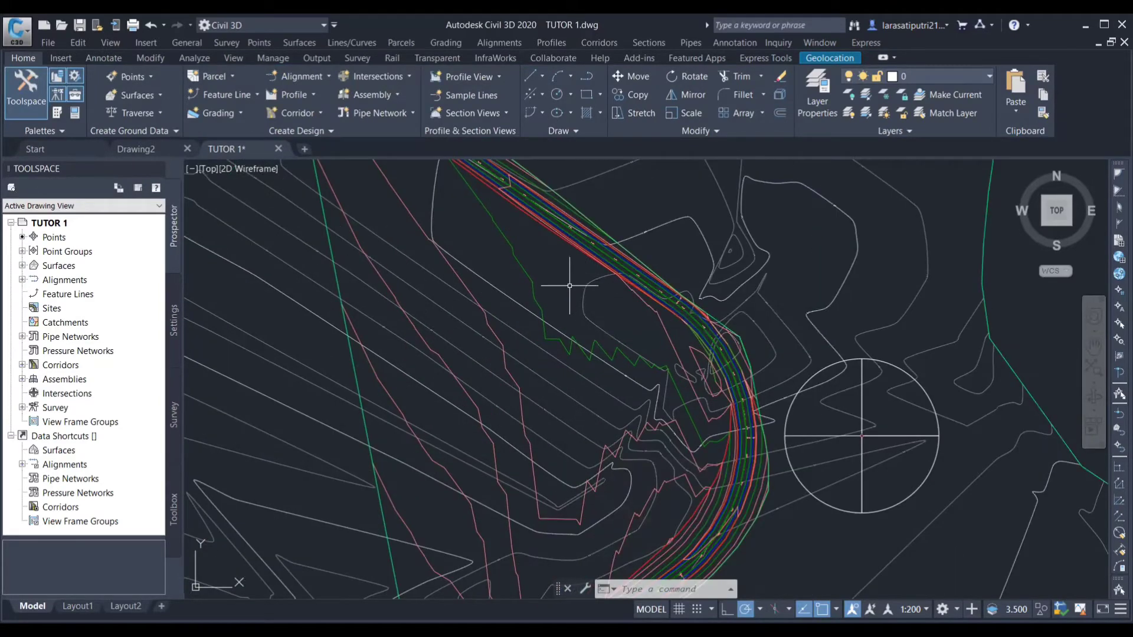
{"action": "left_click", "coordinate": [532, 297]}
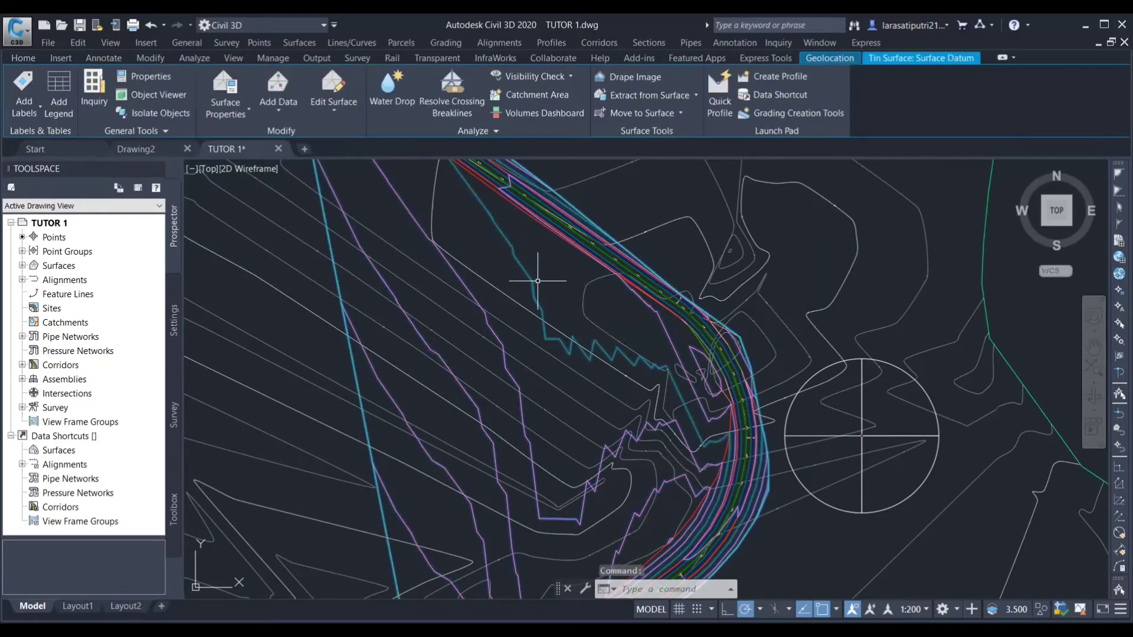
{"action": "right_click", "coordinate": [538, 283]}
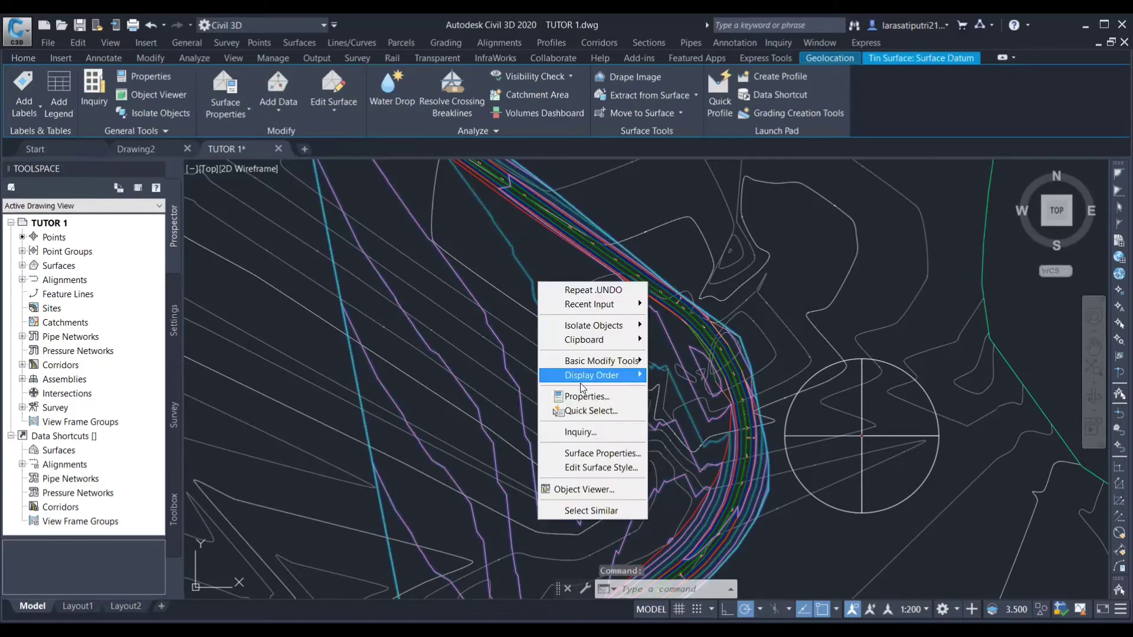
{"action": "left_click", "coordinate": [591, 454]}
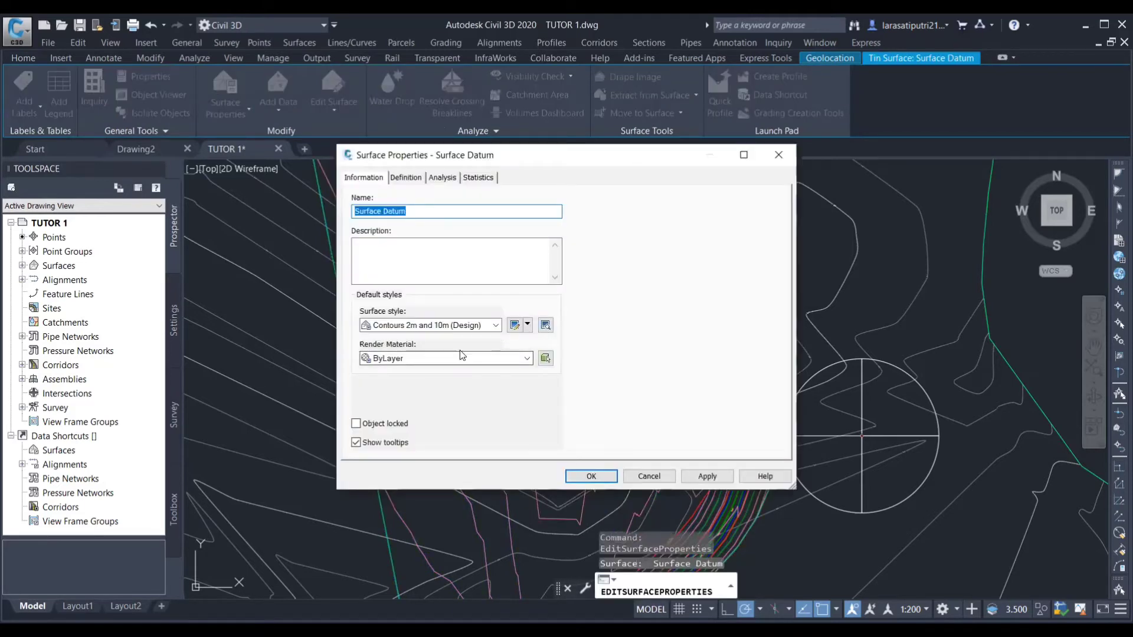
{"action": "left_click", "coordinate": [495, 327]}
{"action": "left_click", "coordinate": [411, 340]}
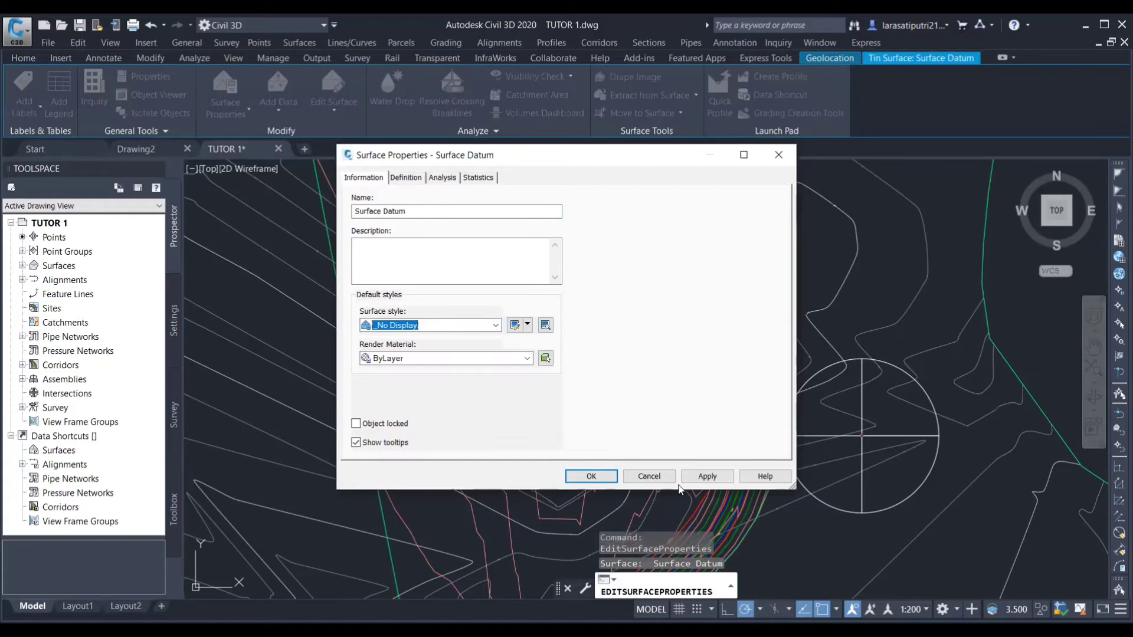
{"action": "left_click", "coordinate": [707, 476]}
{"action": "left_click", "coordinate": [592, 477]}
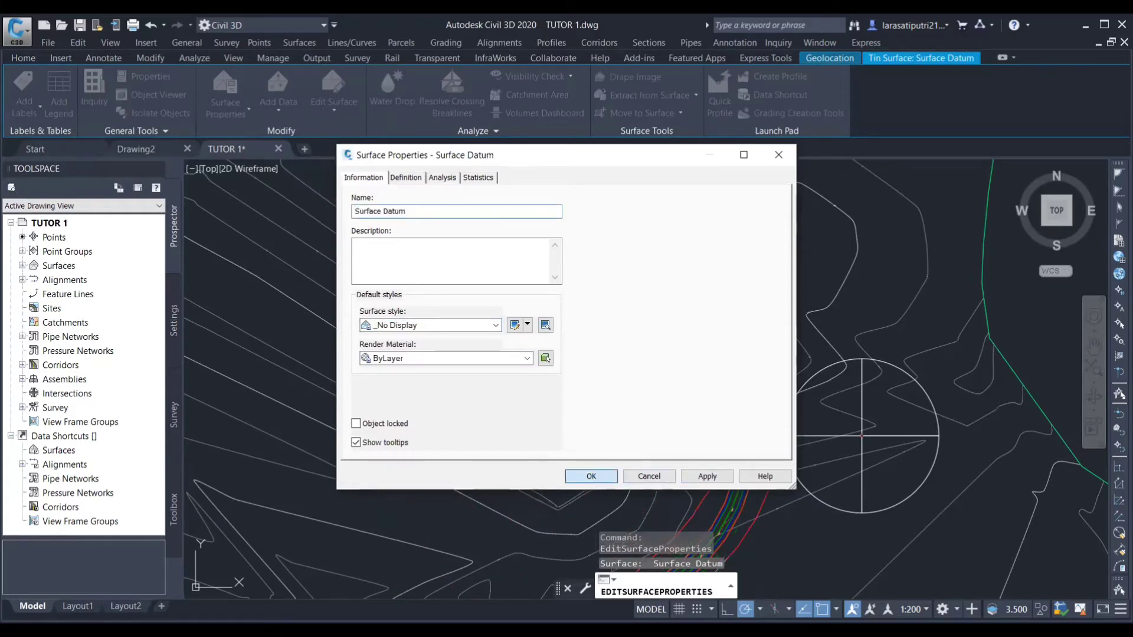
{"action": "scroll", "coordinate": [600, 368], "scroll_direction": "up", "scroll_amount": 2}
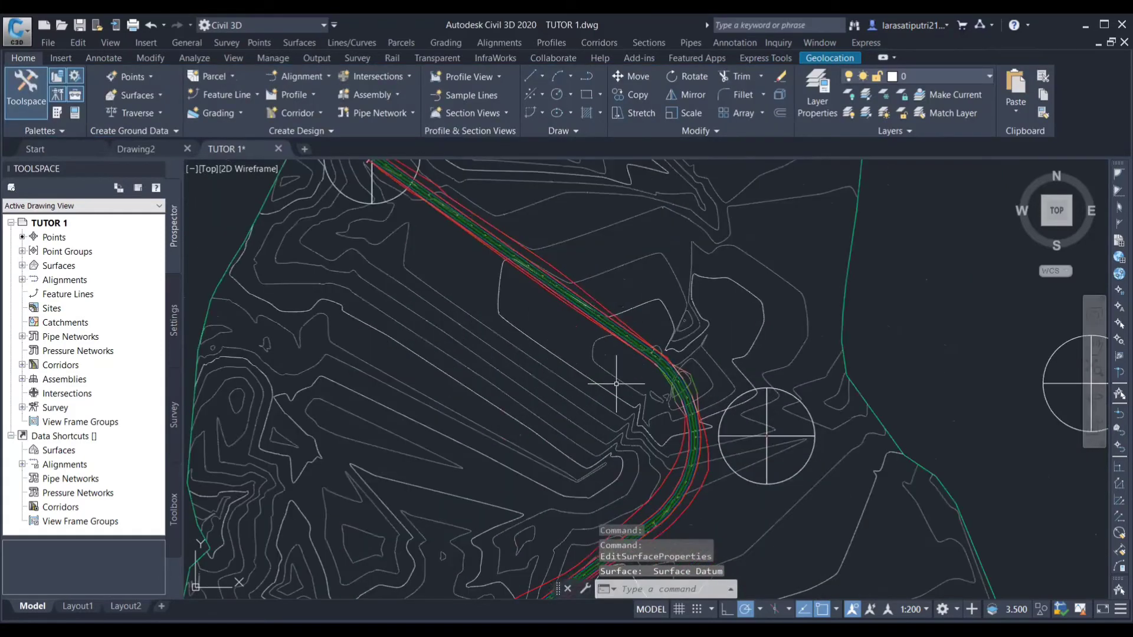
{"action": "scroll", "coordinate": [608, 395], "scroll_direction": "down", "scroll_amount": 2}
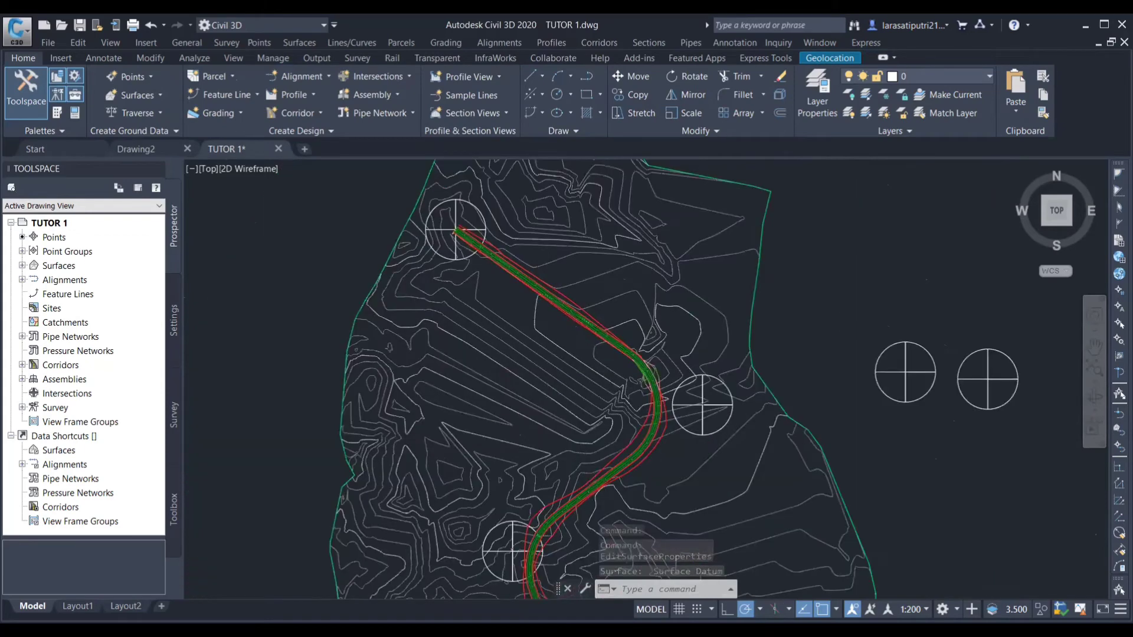
{"action": "scroll", "coordinate": [616, 366], "scroll_direction": "up", "scroll_amount": 3}
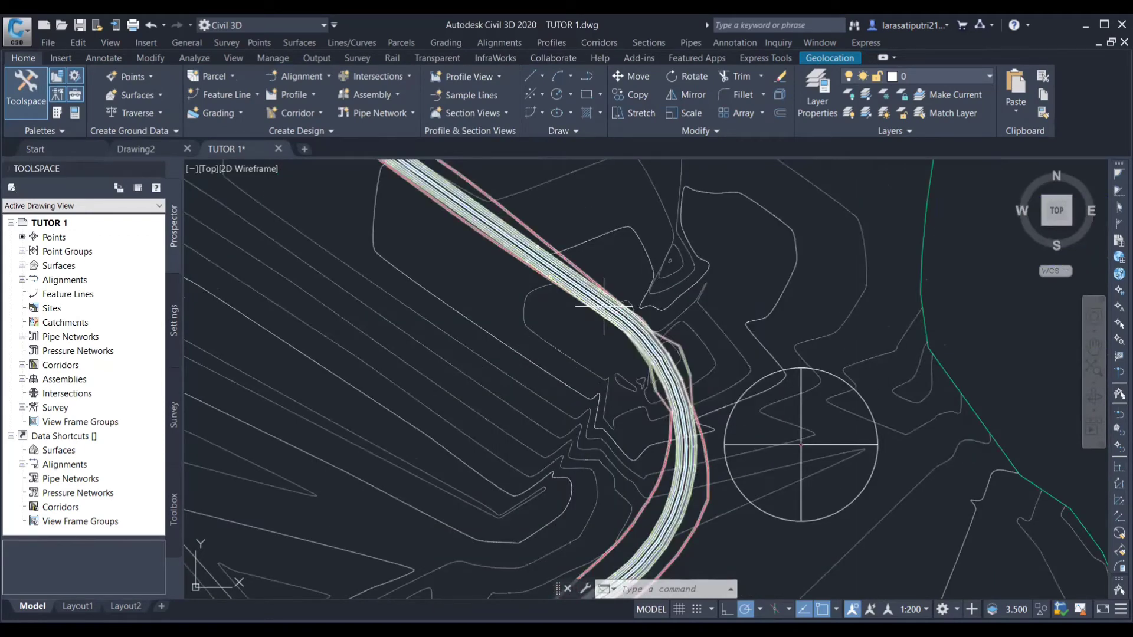
- Add an automatic outside boundary to Surface Datum in the corridor properties, using the Daylight feature lines
{"action": "left_click", "coordinate": [605, 307]}
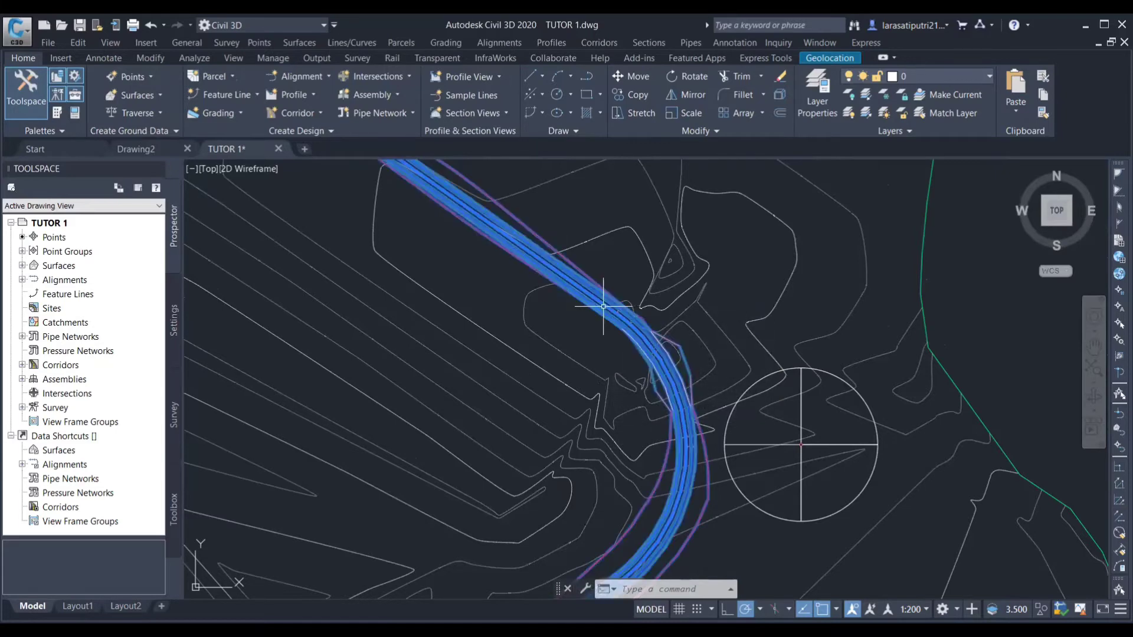
{"action": "right_click", "coordinate": [558, 313]}
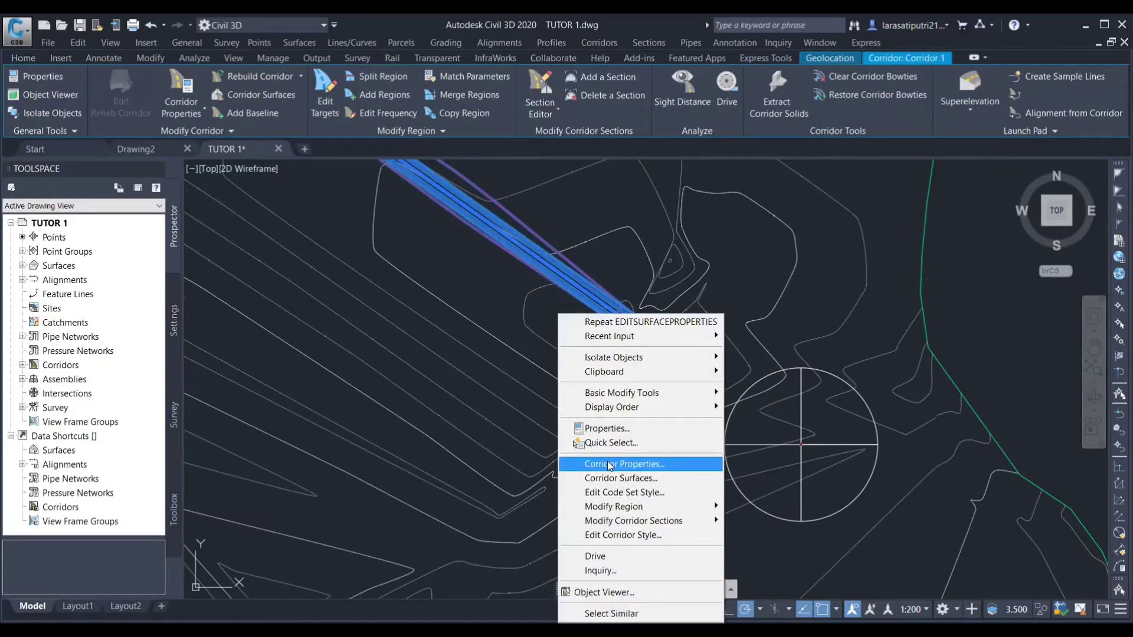
{"action": "left_click", "coordinate": [610, 464]}
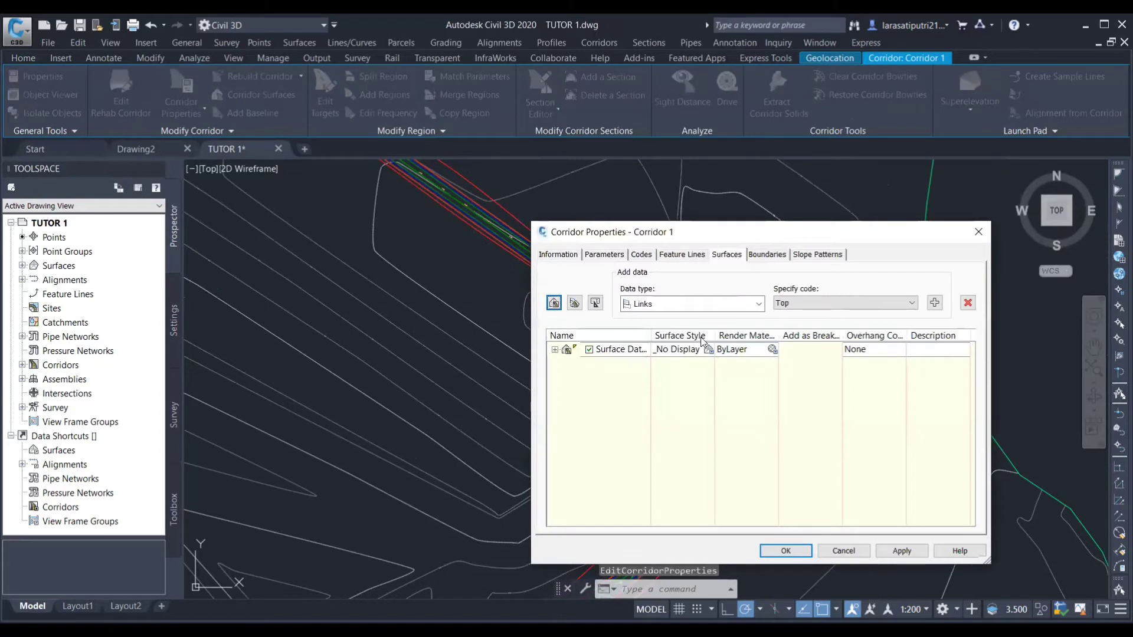
{"action": "left_click", "coordinate": [766, 255]}
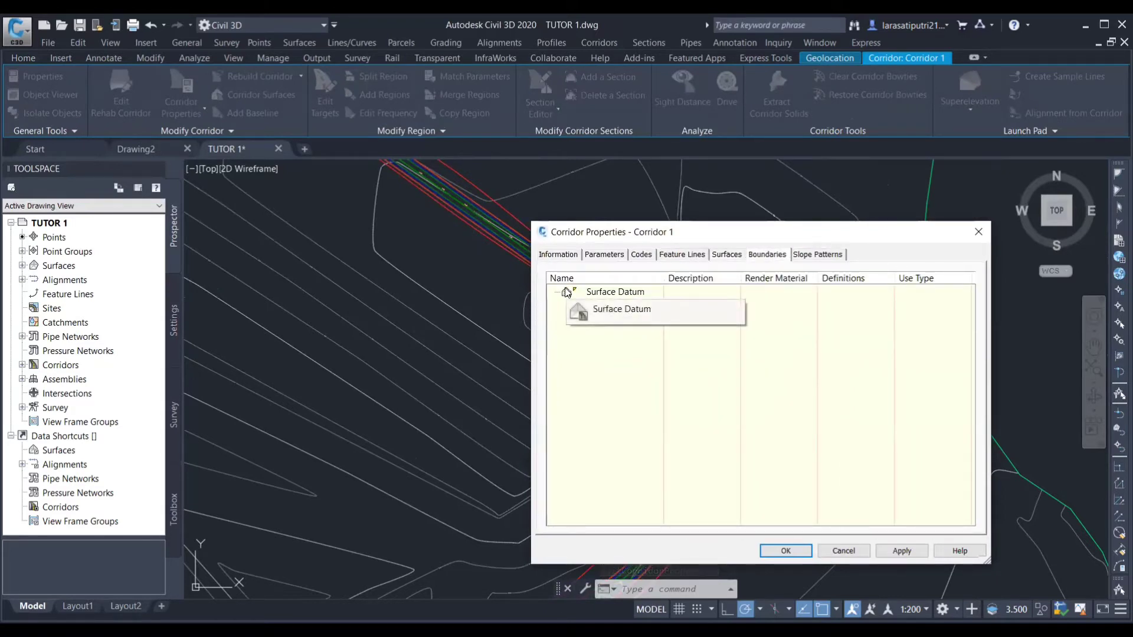
{"action": "left_click", "coordinate": [617, 293]}
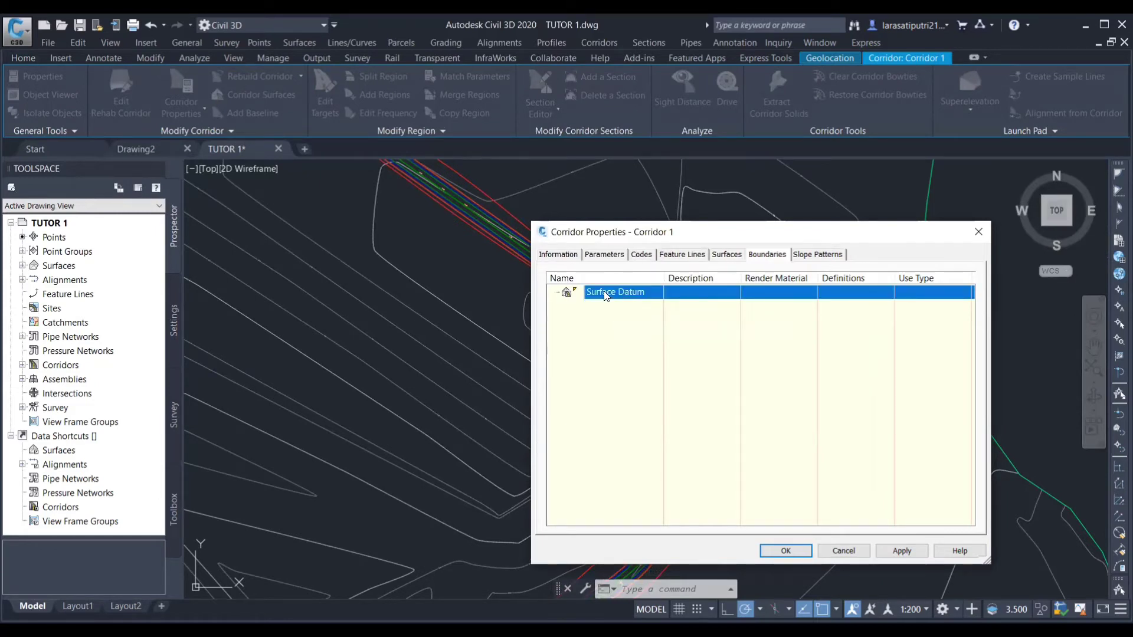
{"action": "right_click", "coordinate": [606, 296]}
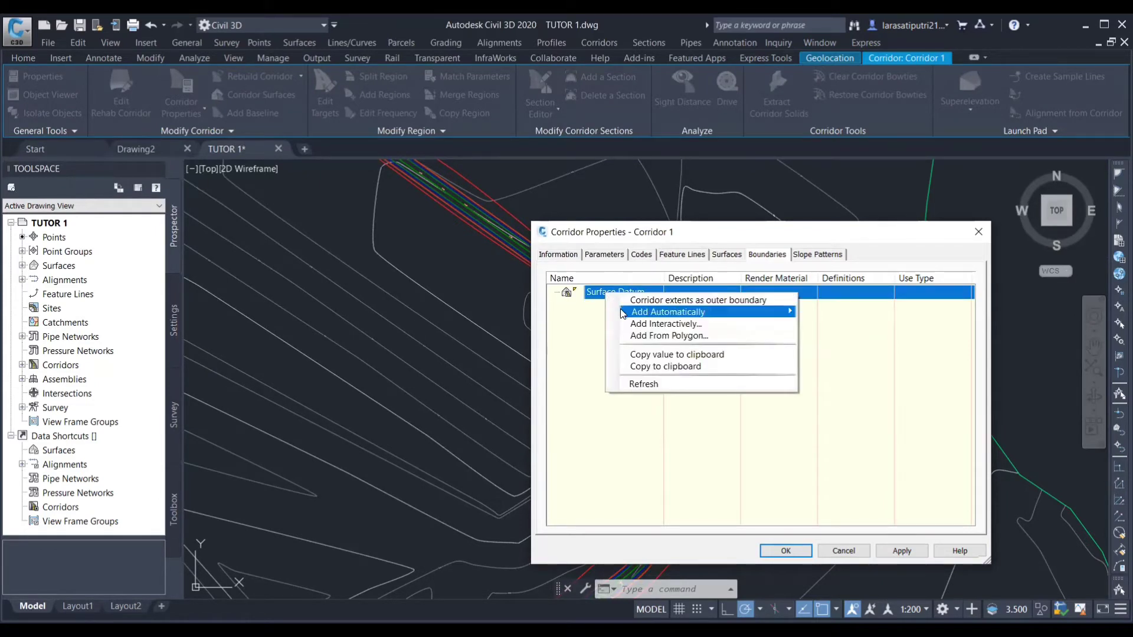
{"action": "mouse_move", "coordinate": [623, 313]}
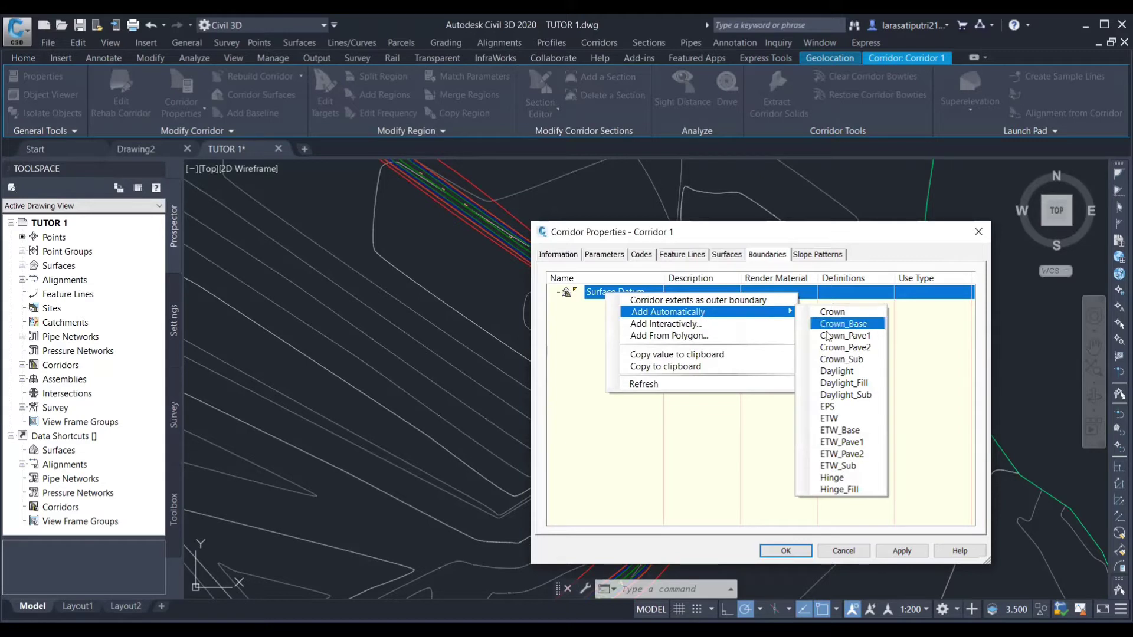
{"action": "left_click", "coordinate": [833, 370]}
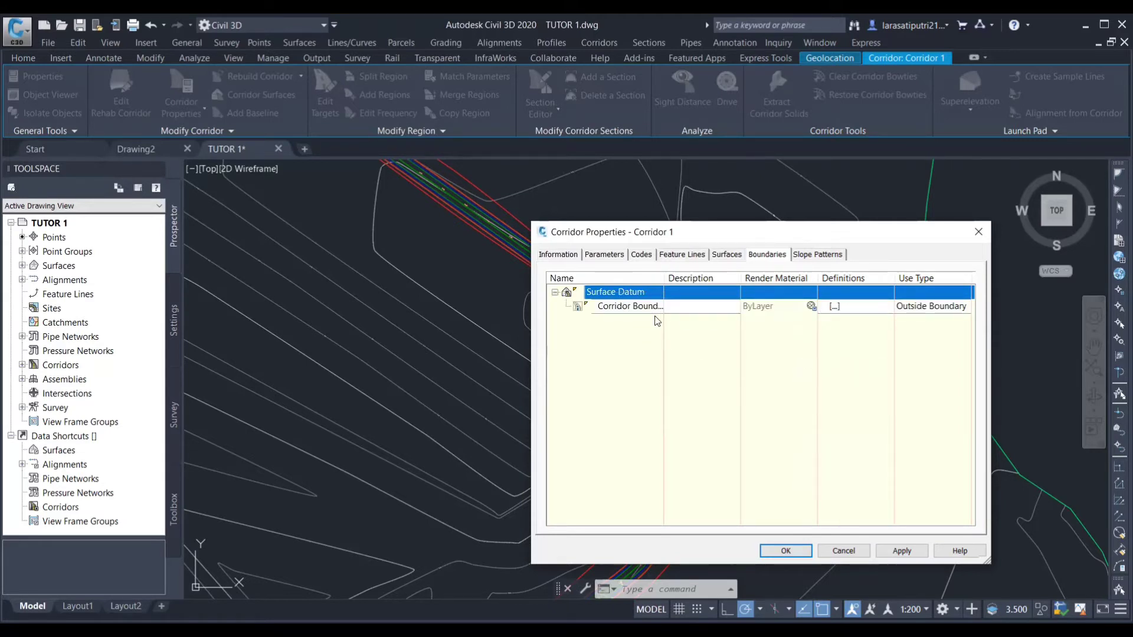
- Apply the new surface boundary, rebuild the corridor, and close its properties
{"action": "left_click", "coordinate": [897, 550]}
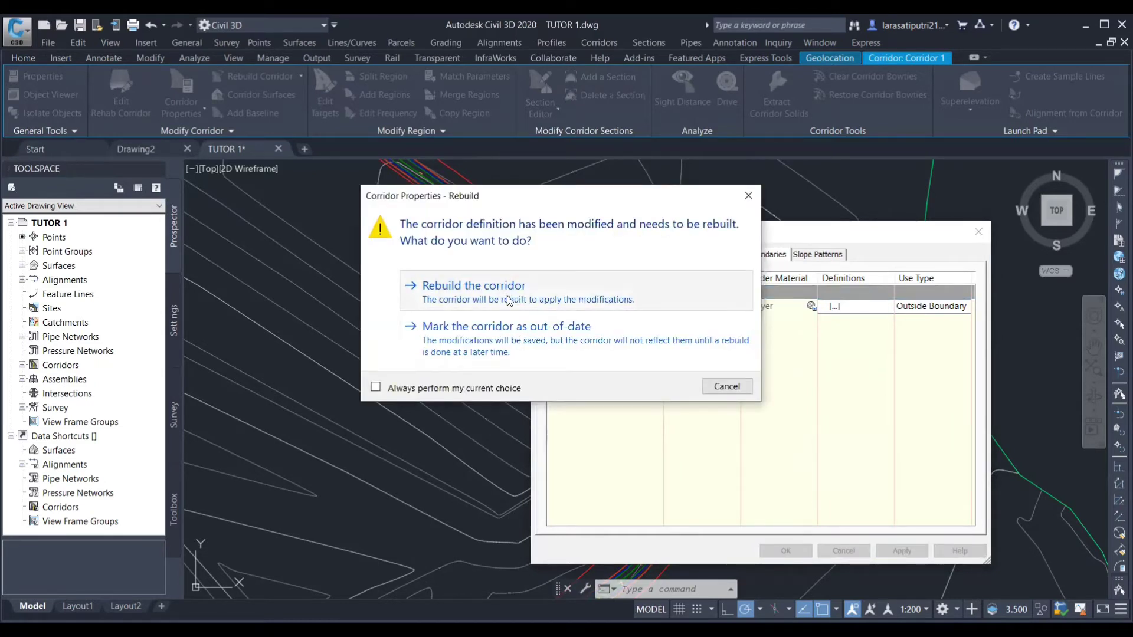
{"action": "left_click", "coordinate": [507, 296]}
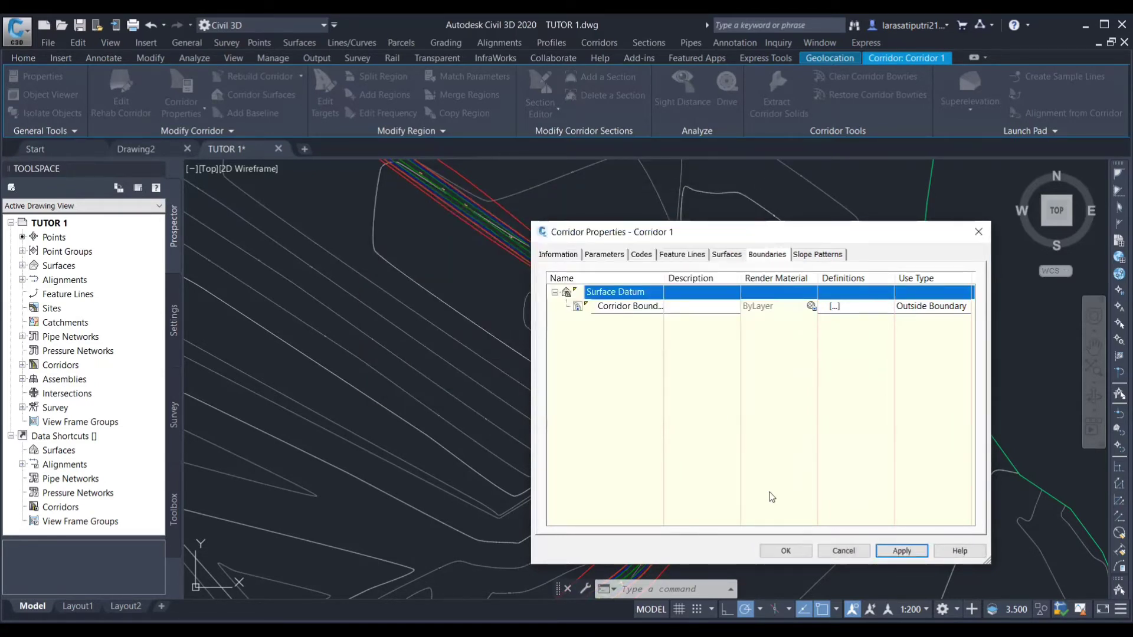
{"action": "left_click", "coordinate": [787, 551]}
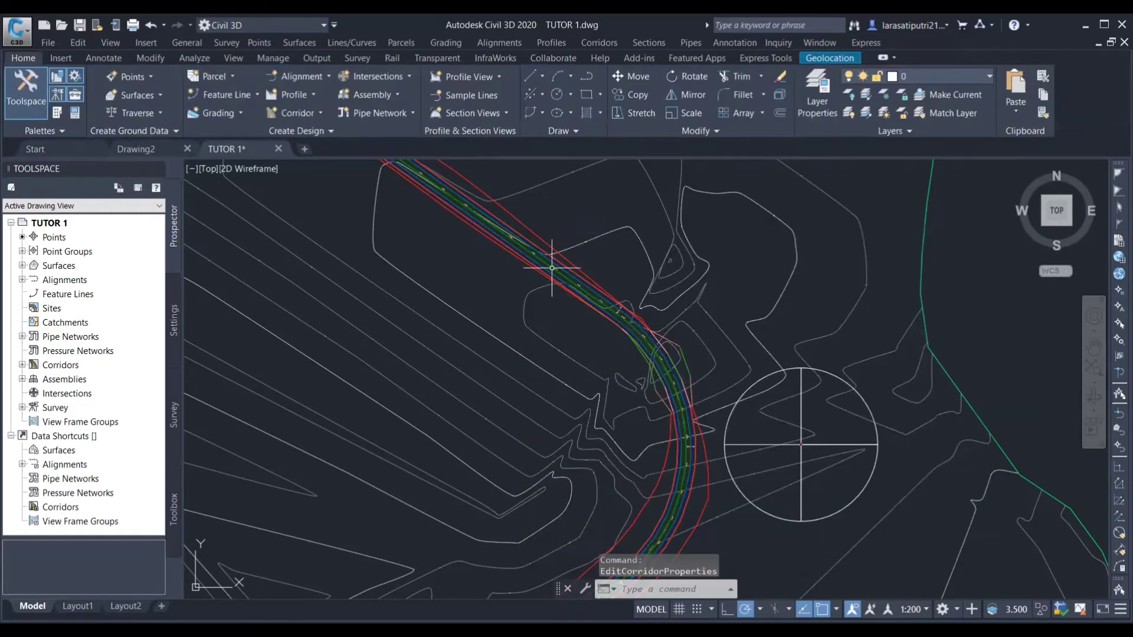
- Open the slope pattern settings in the corridor's properties
{"action": "scroll", "coordinate": [580, 356], "scroll_direction": "down", "scroll_amount": 2}
{"action": "scroll", "coordinate": [553, 325], "scroll_direction": "down", "scroll_amount": 3}
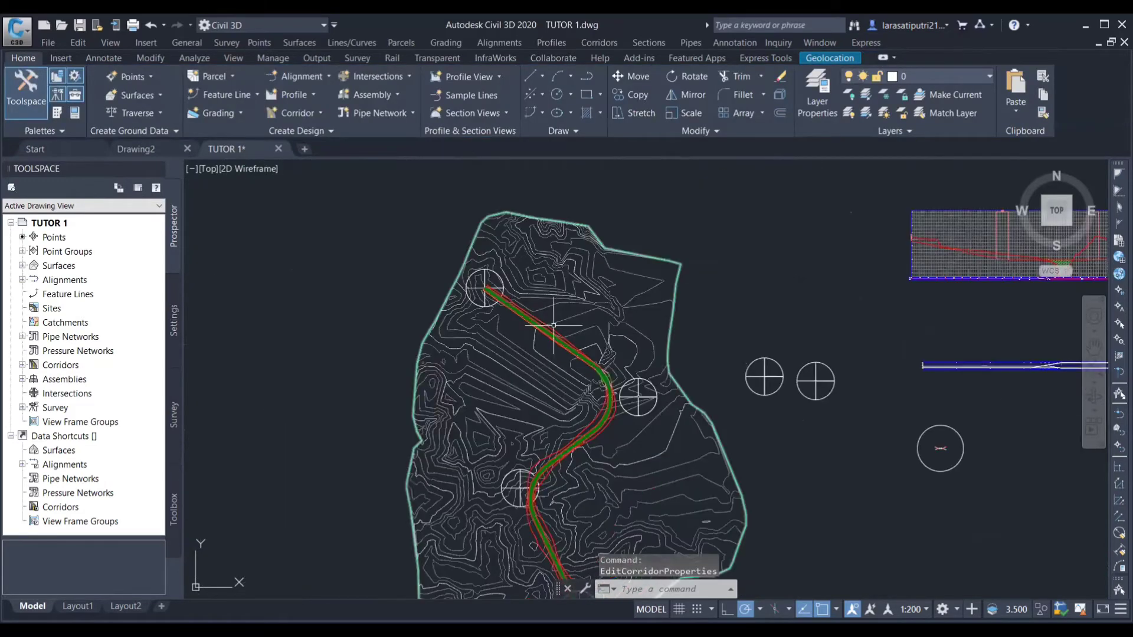
{"action": "scroll", "coordinate": [531, 327], "scroll_direction": "up", "scroll_amount": 5}
{"action": "scroll", "coordinate": [627, 464], "scroll_direction": "down", "scroll_amount": 4}
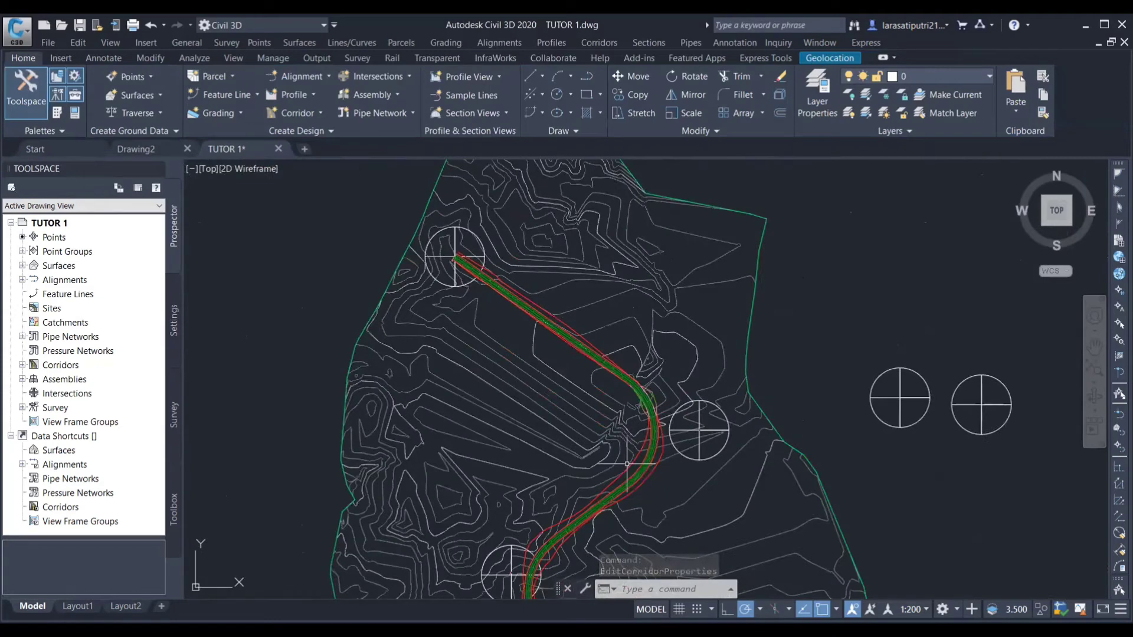
{"action": "scroll", "coordinate": [627, 464], "scroll_direction": "up", "scroll_amount": 2}
{"action": "middle_click_drag", "start_coordinate": [637, 511], "coordinate": [638, 491]}
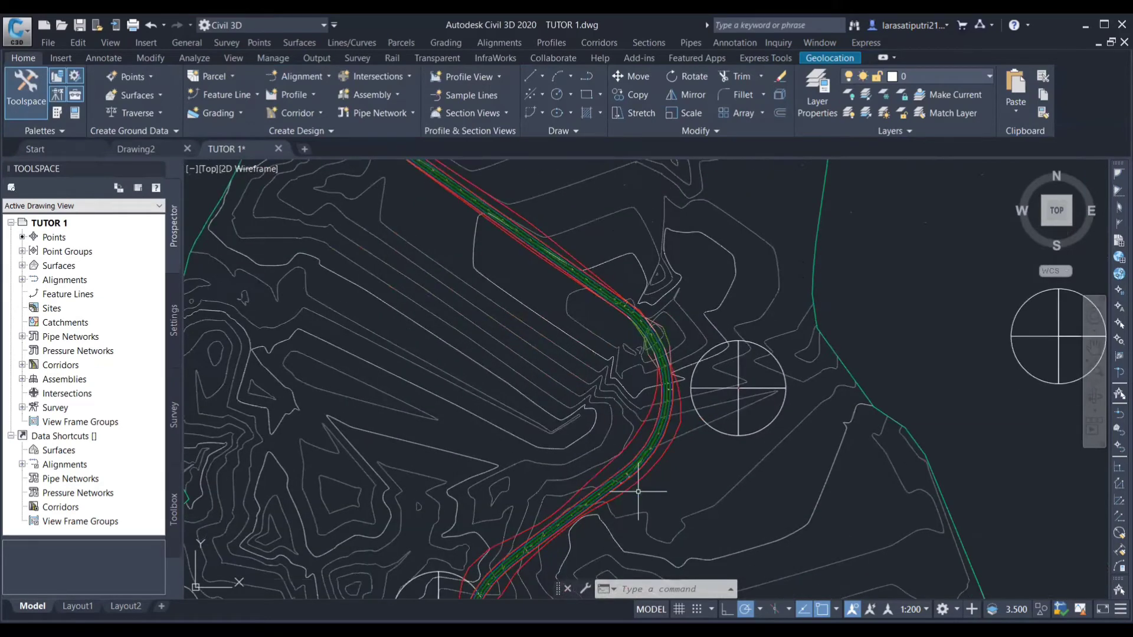
{"action": "scroll", "coordinate": [638, 492], "scroll_direction": "up", "scroll_amount": 3}
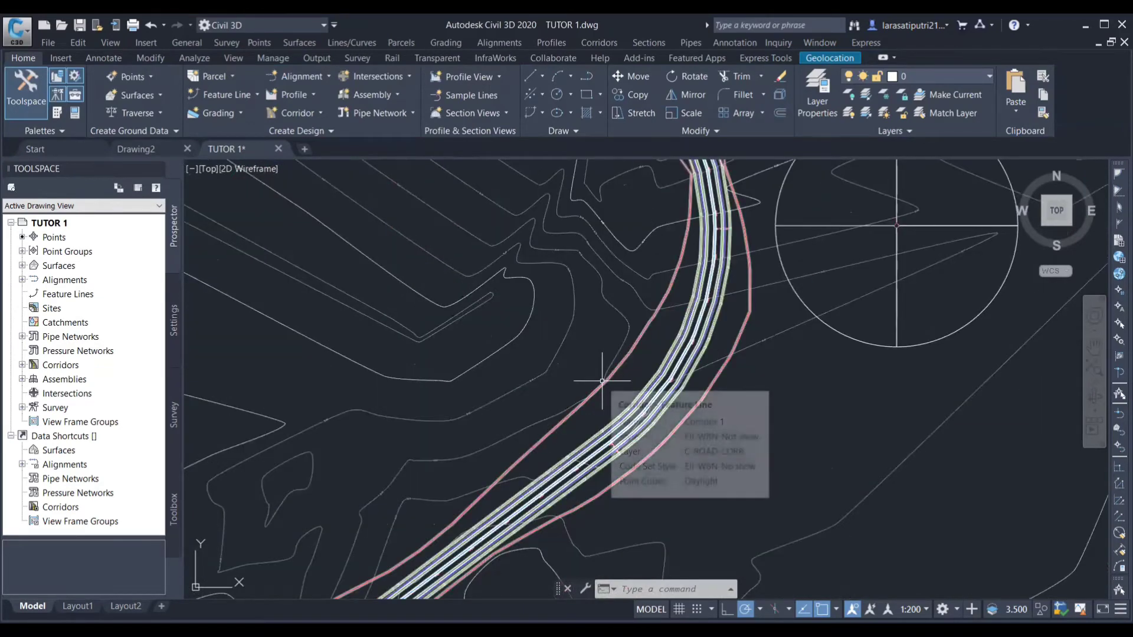
{"action": "left_click", "coordinate": [666, 386]}
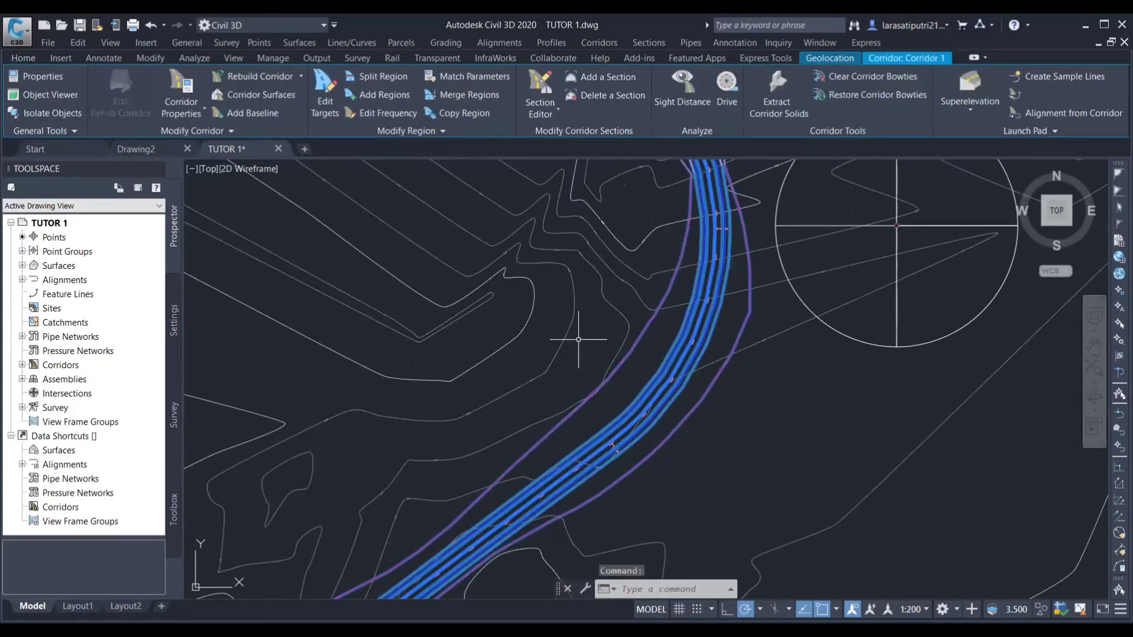
{"action": "right_click", "coordinate": [628, 310]}
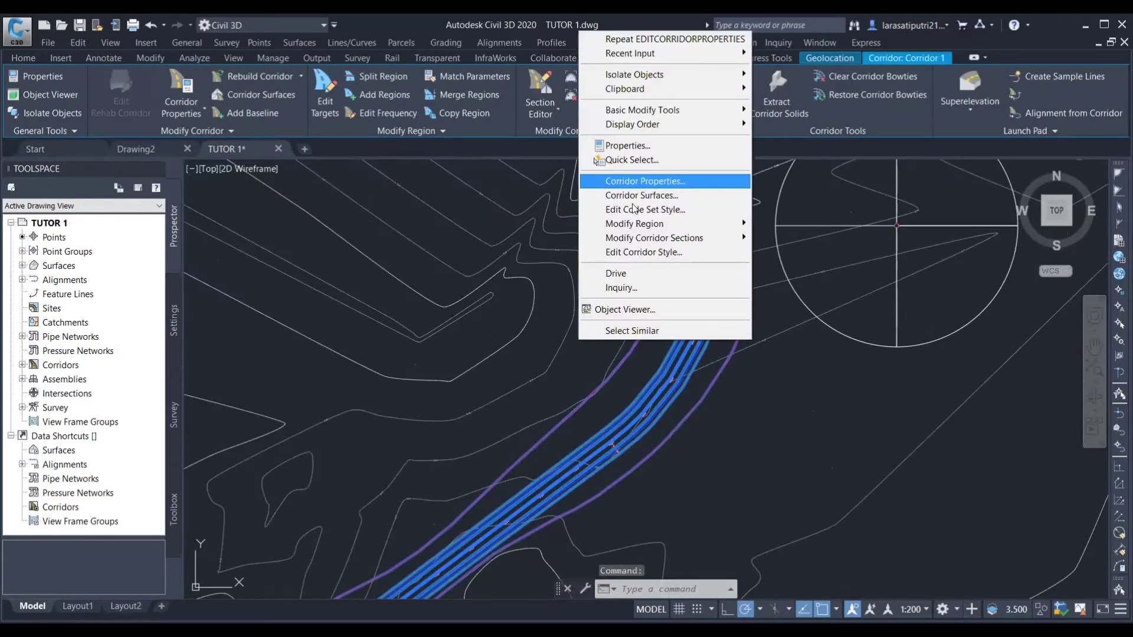
{"action": "left_click", "coordinate": [643, 184]}
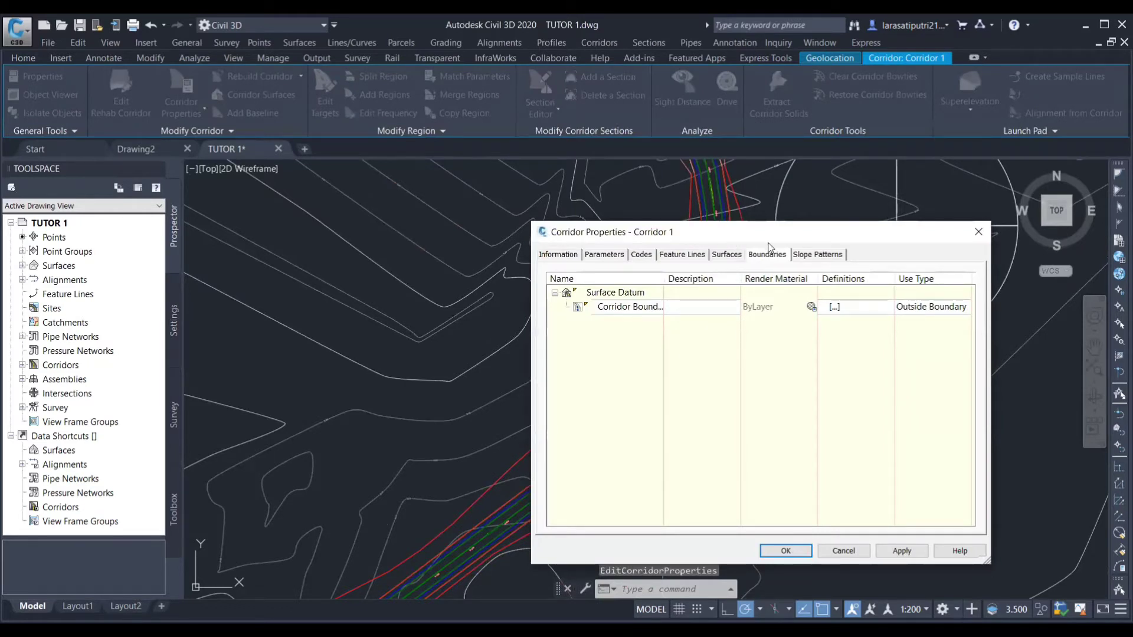
{"action": "left_click", "coordinate": [806, 254]}
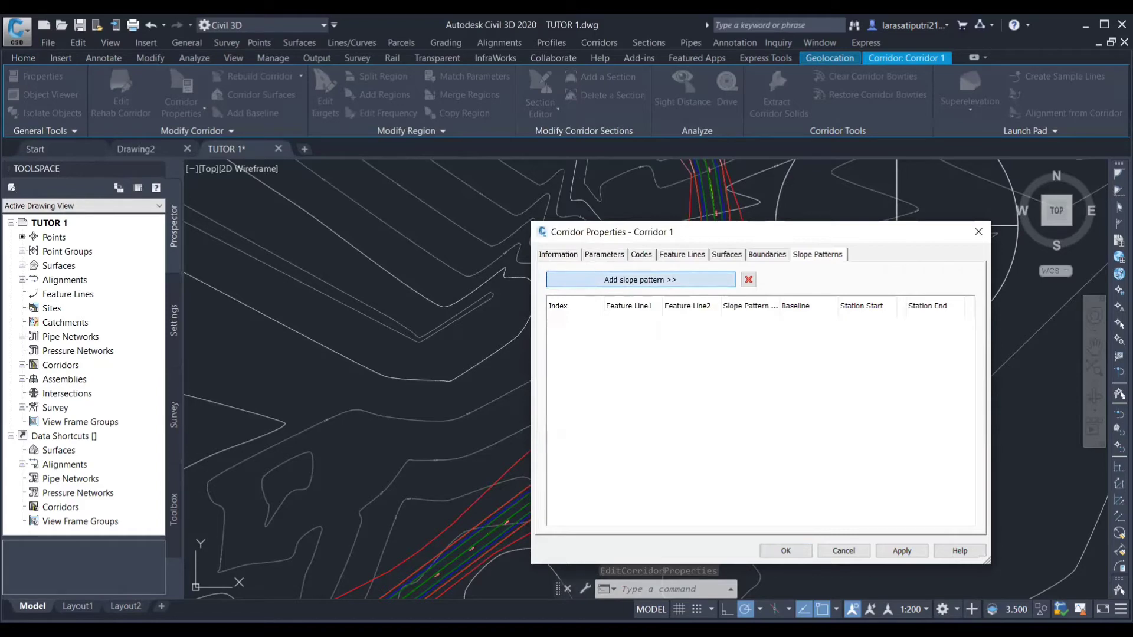
- Add a slope pattern to the corridor with Daylight_Cut as the first feature line and Hinge as the second
{"action": "left_click", "coordinate": [641, 280]}
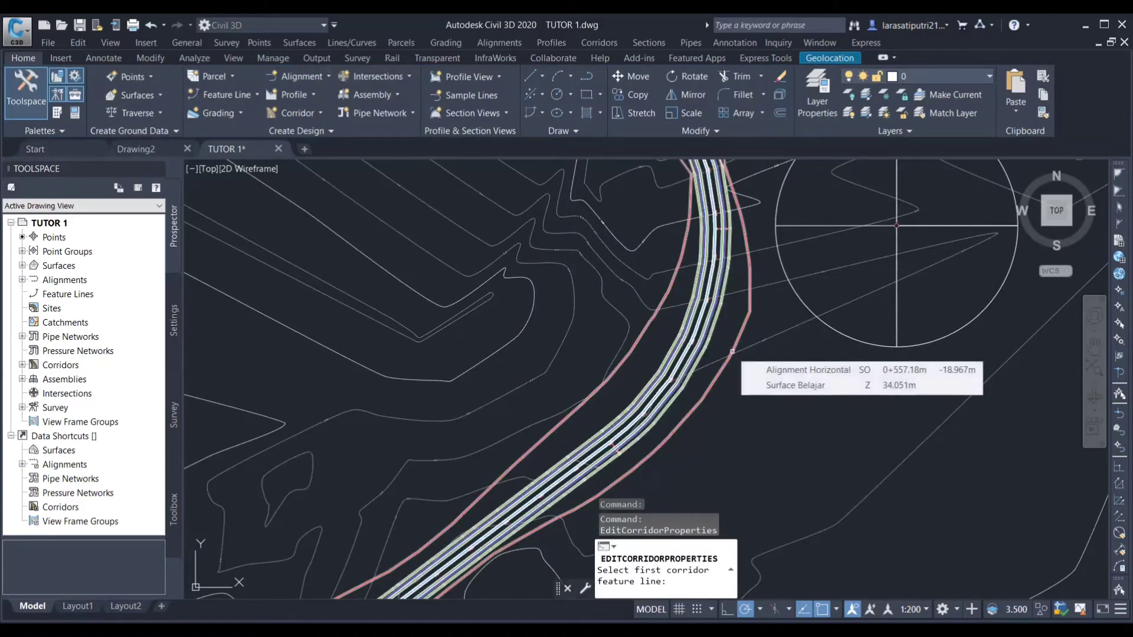
{"action": "left_click", "coordinate": [613, 352]}
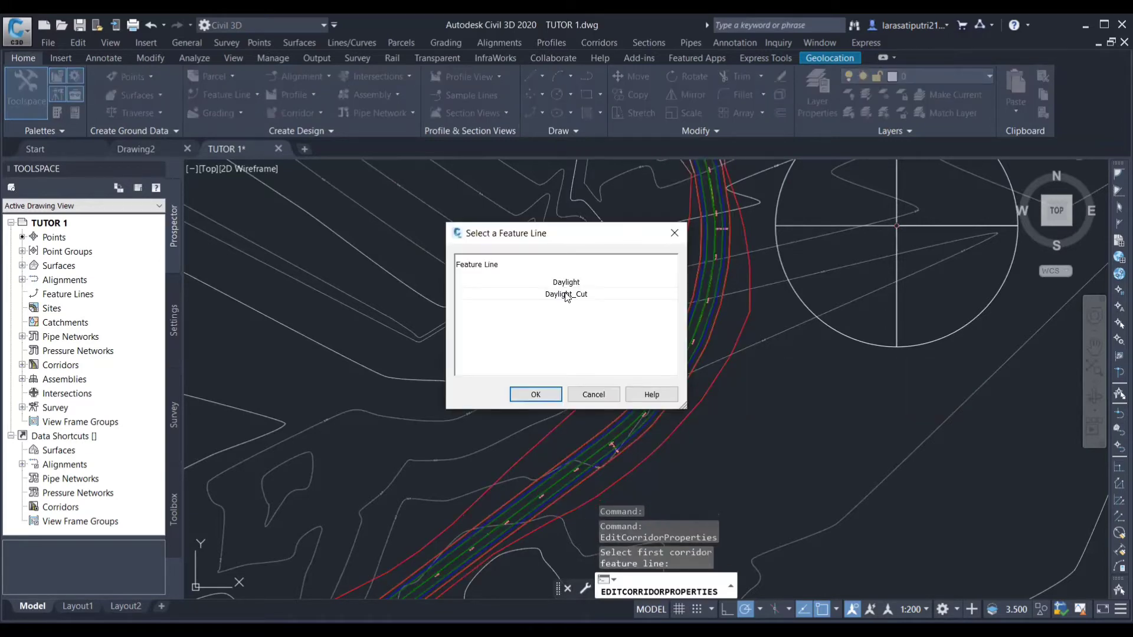
{"action": "left_click", "coordinate": [566, 295]}
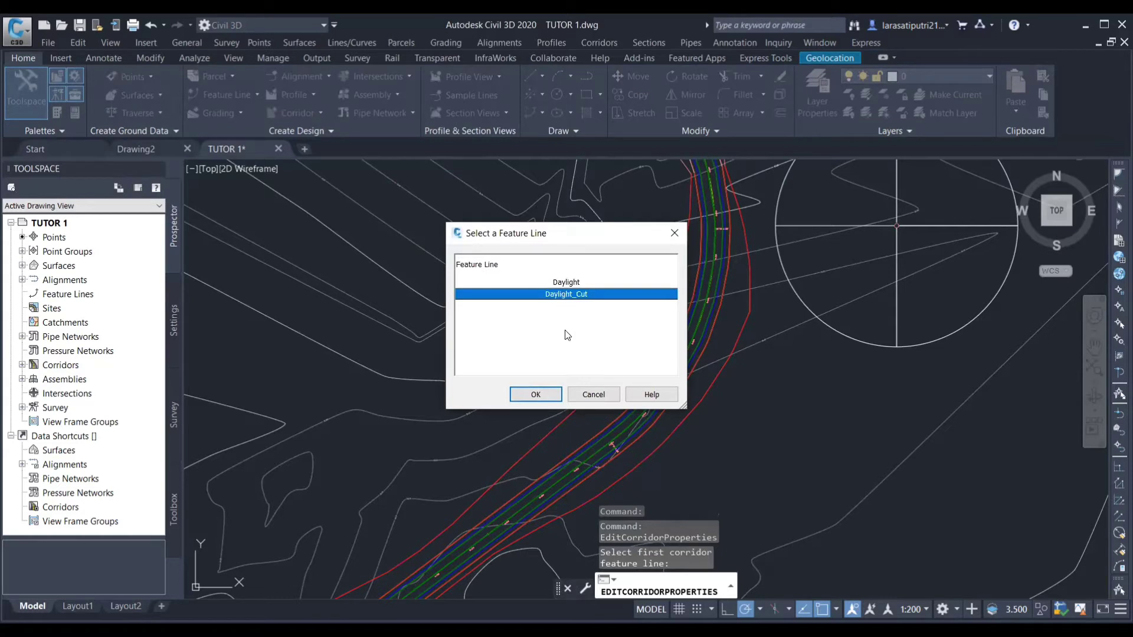
{"action": "left_click", "coordinate": [547, 391]}
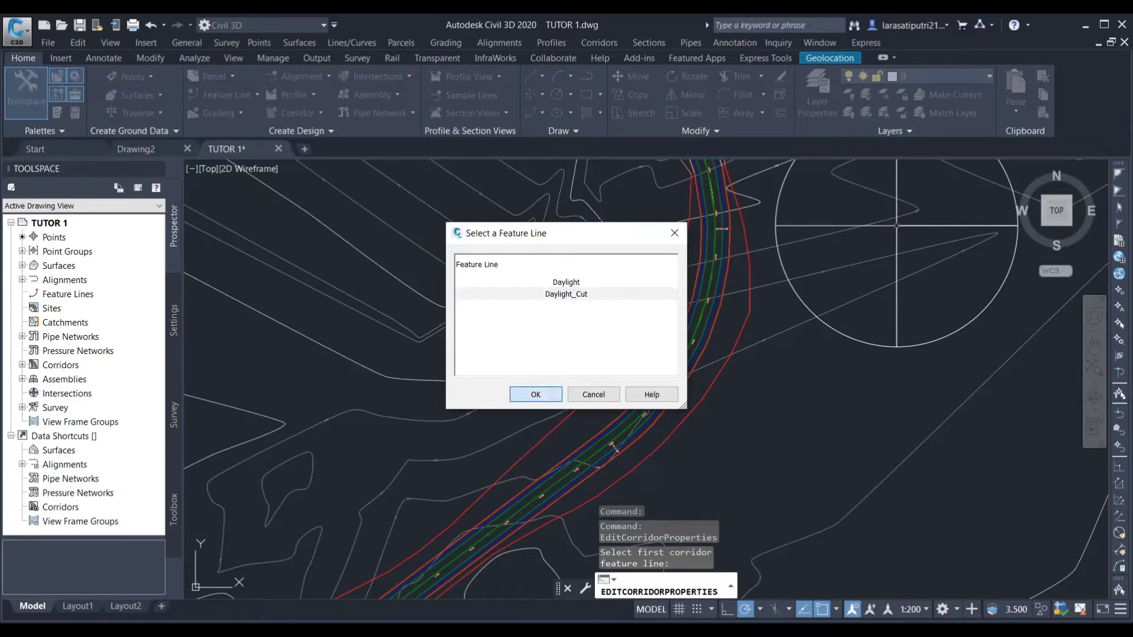
{"action": "scroll", "coordinate": [702, 335], "scroll_direction": "up", "scroll_amount": 4}
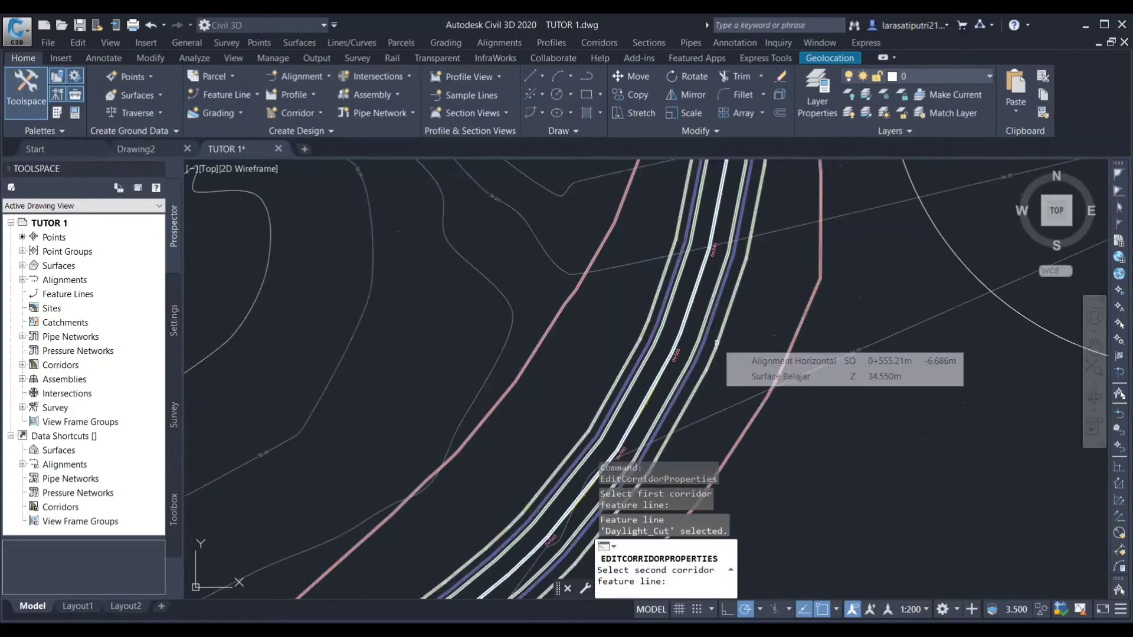
{"action": "left_click", "coordinate": [713, 338]}
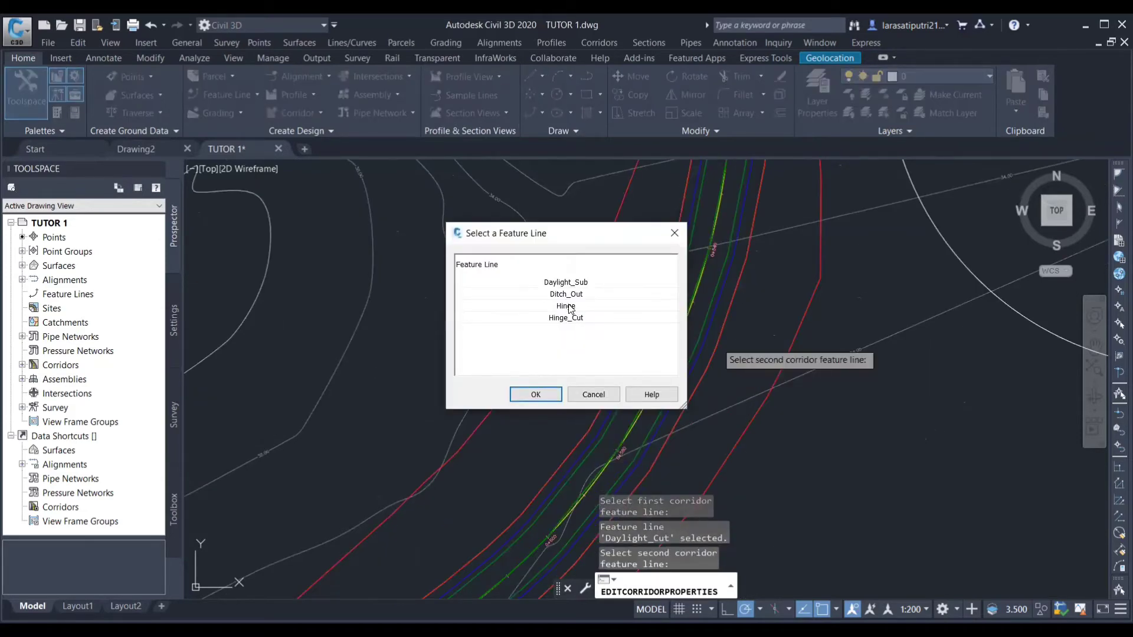
{"action": "left_click", "coordinate": [567, 305]}
{"action": "left_click", "coordinate": [553, 391]}
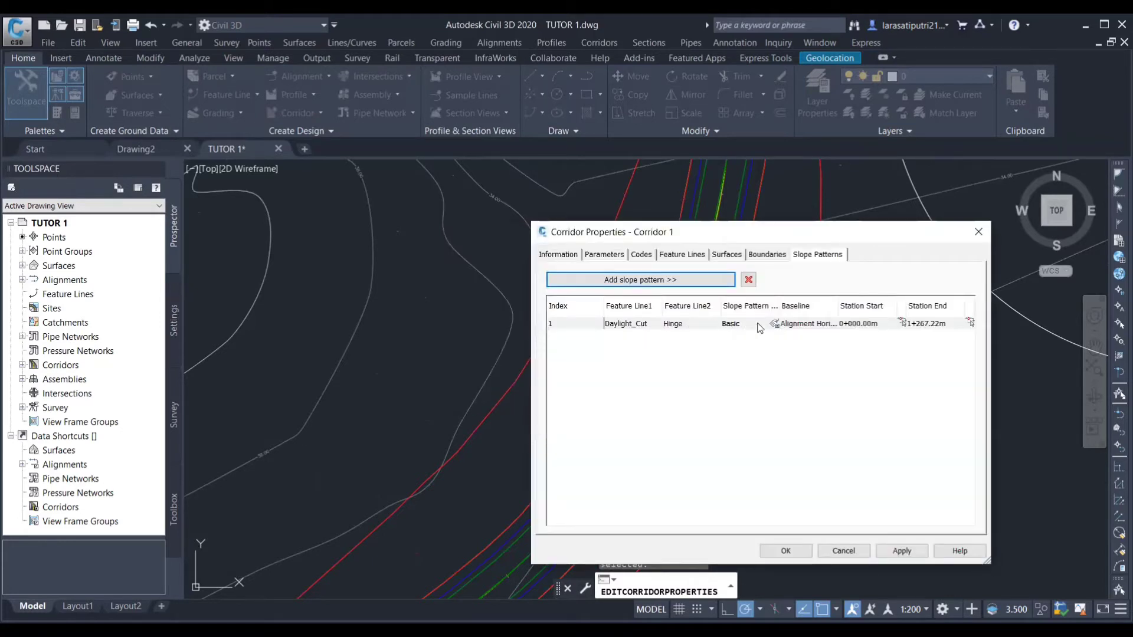
- Set the style of the Daylight_Cut to Hinge slope pattern to EII-WBN-Basic cut
{"action": "left_click", "coordinate": [773, 324]}
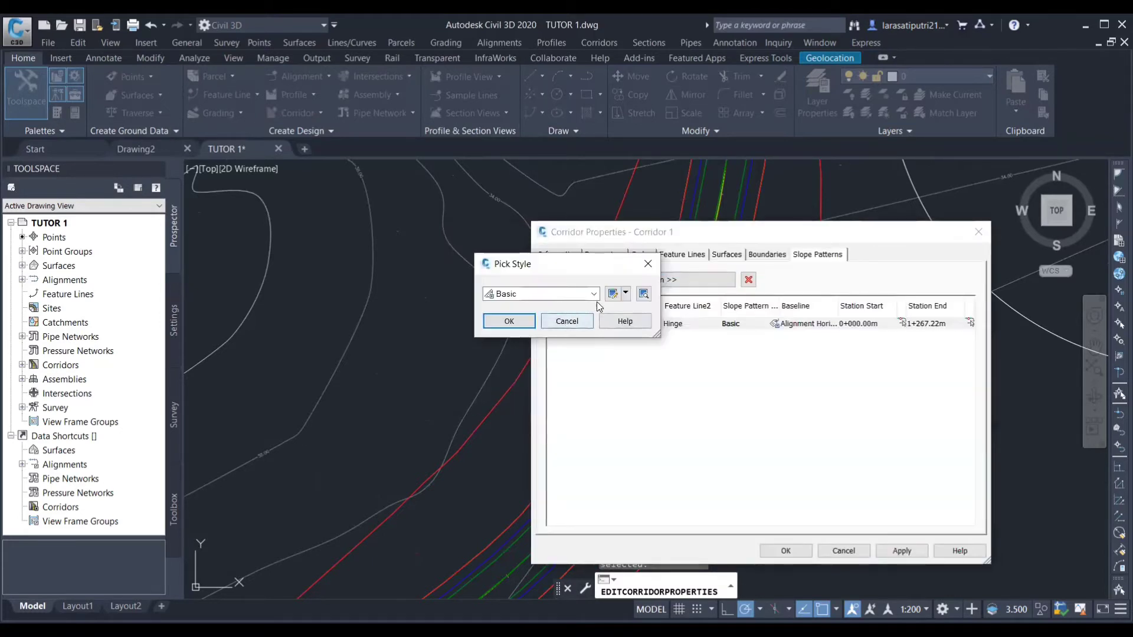
{"action": "left_click", "coordinate": [593, 294]}
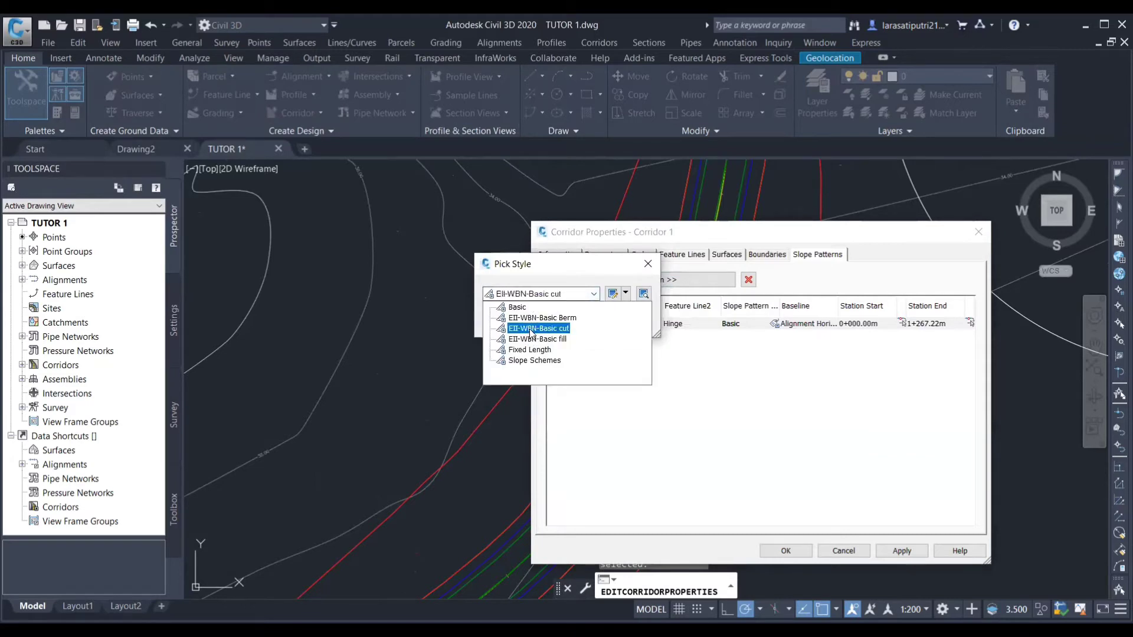
{"action": "left_click", "coordinate": [531, 328]}
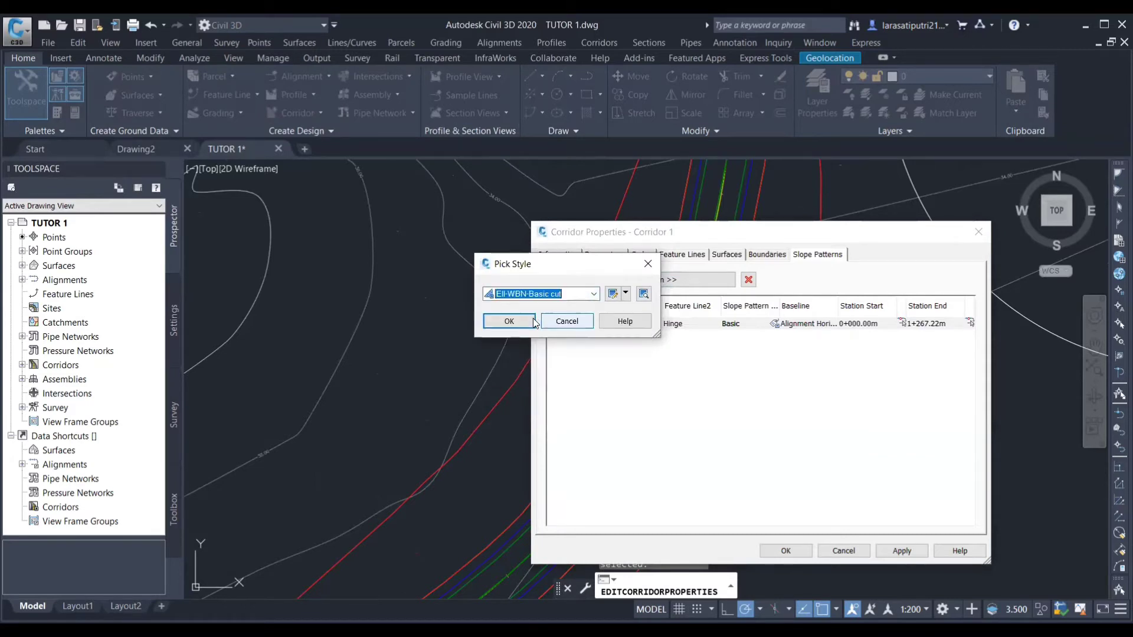
{"action": "left_click", "coordinate": [514, 320]}
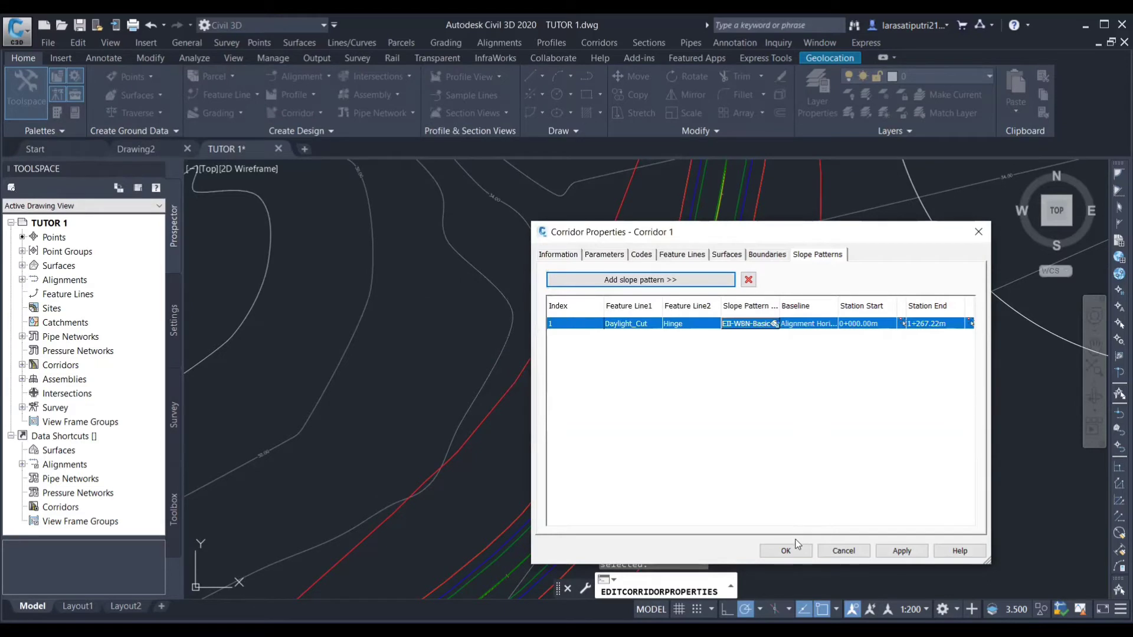
- Add a second corridor slope pattern, again with Daylight_Cut as the first feature line and Hinge as the second
{"action": "left_click", "coordinate": [661, 280]}
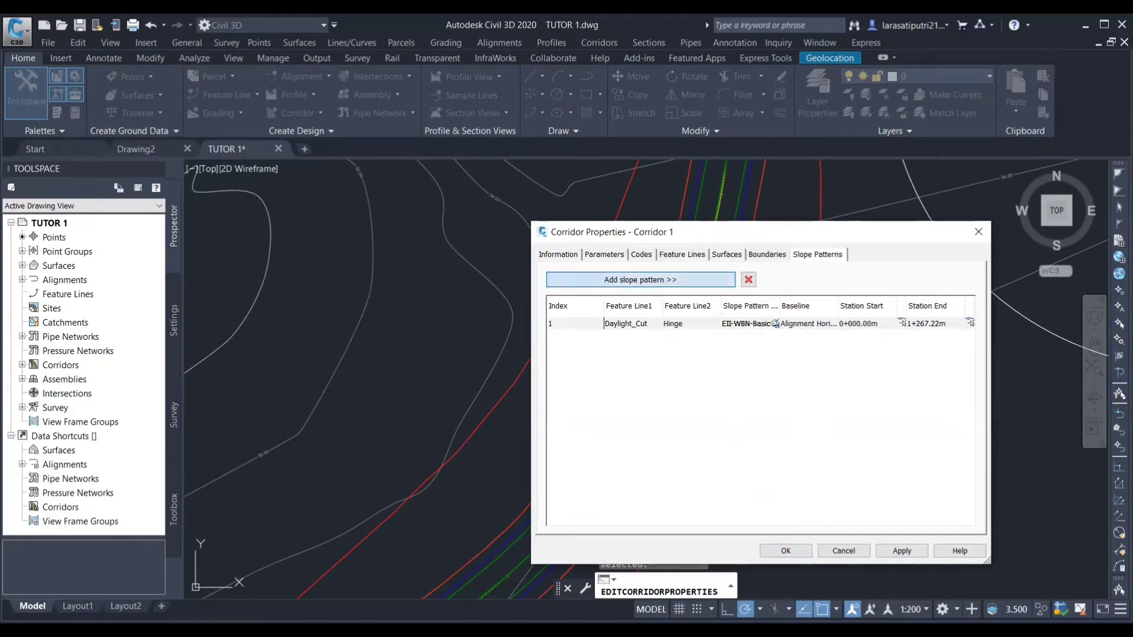
{"action": "left_click", "coordinate": [565, 309]}
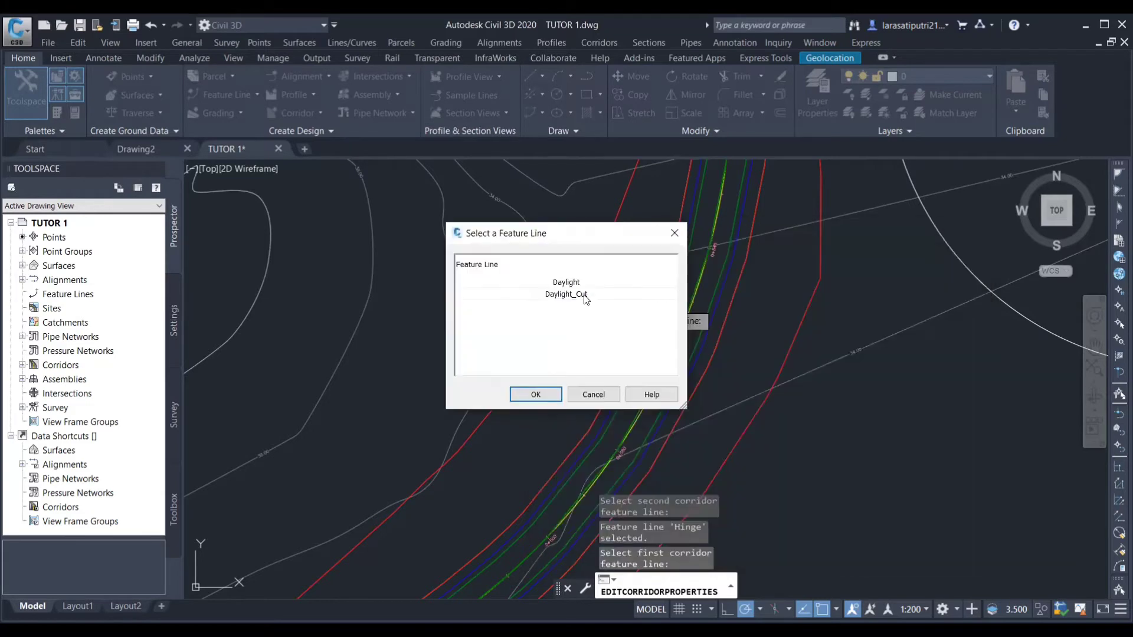
{"action": "left_click", "coordinate": [585, 294]}
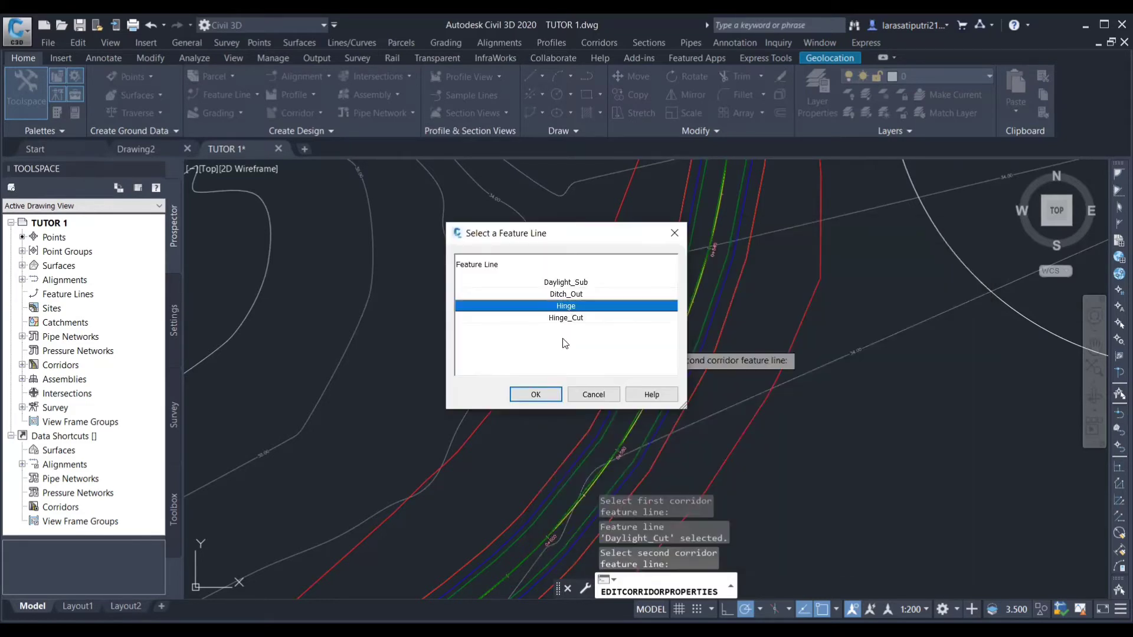
{"action": "left_click", "coordinate": [546, 395]}
{"action": "left_click", "coordinate": [694, 300]}
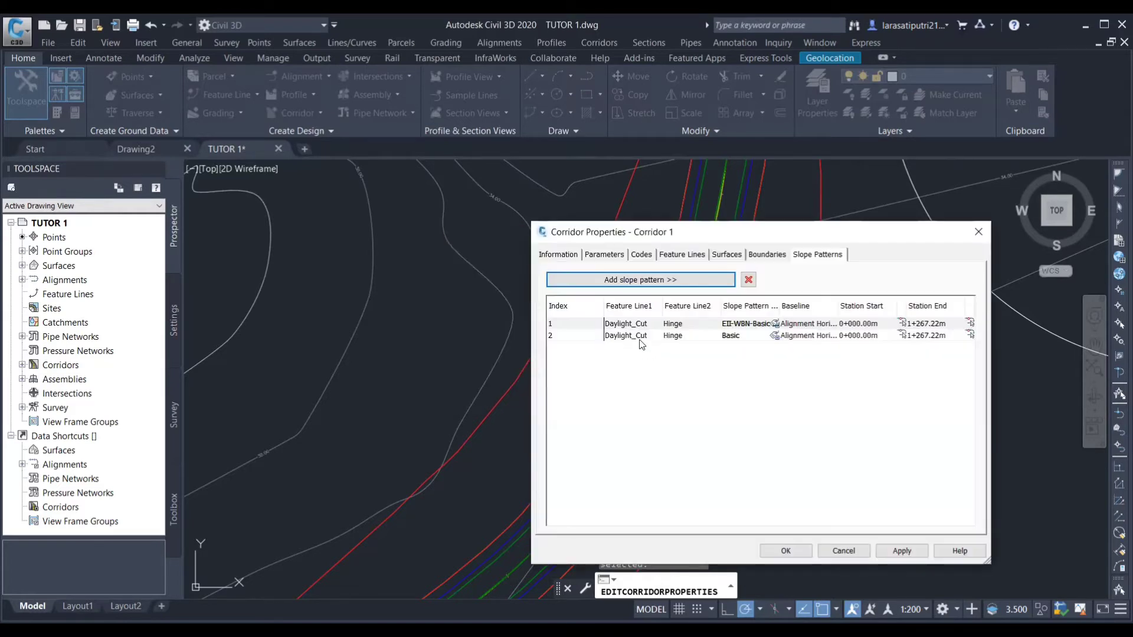
- Set the style of the second Daylight_Cut to Hinge slope pattern to EII-WBN-Basic cut and apply it to the corridor
{"action": "left_click", "coordinate": [773, 334]}
{"action": "left_click", "coordinate": [774, 336]}
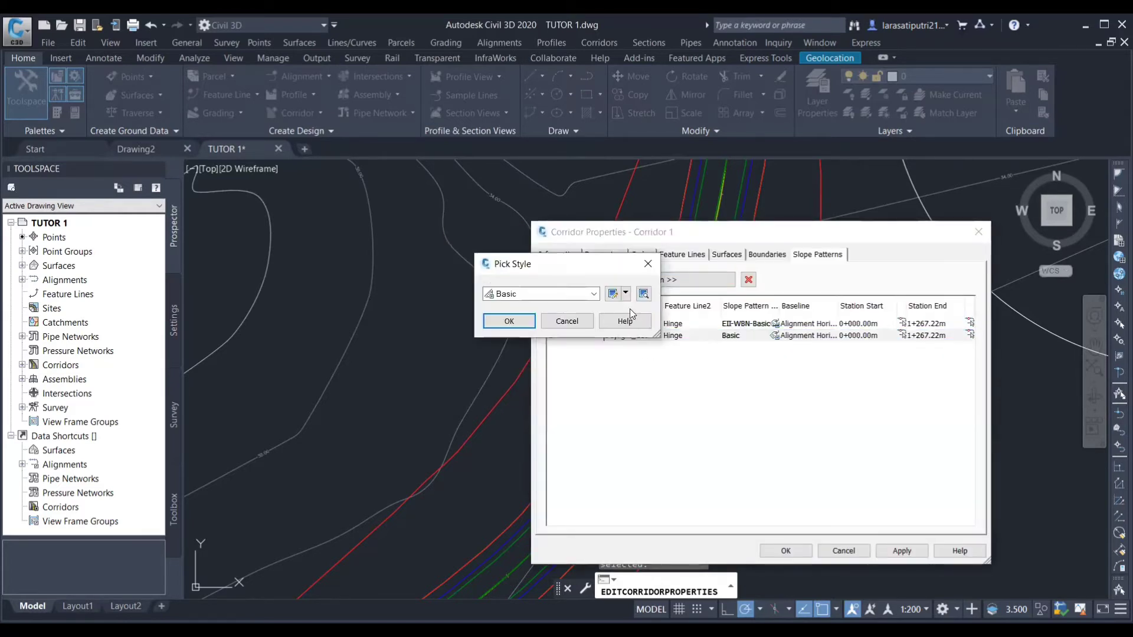
{"action": "left_click", "coordinate": [594, 295]}
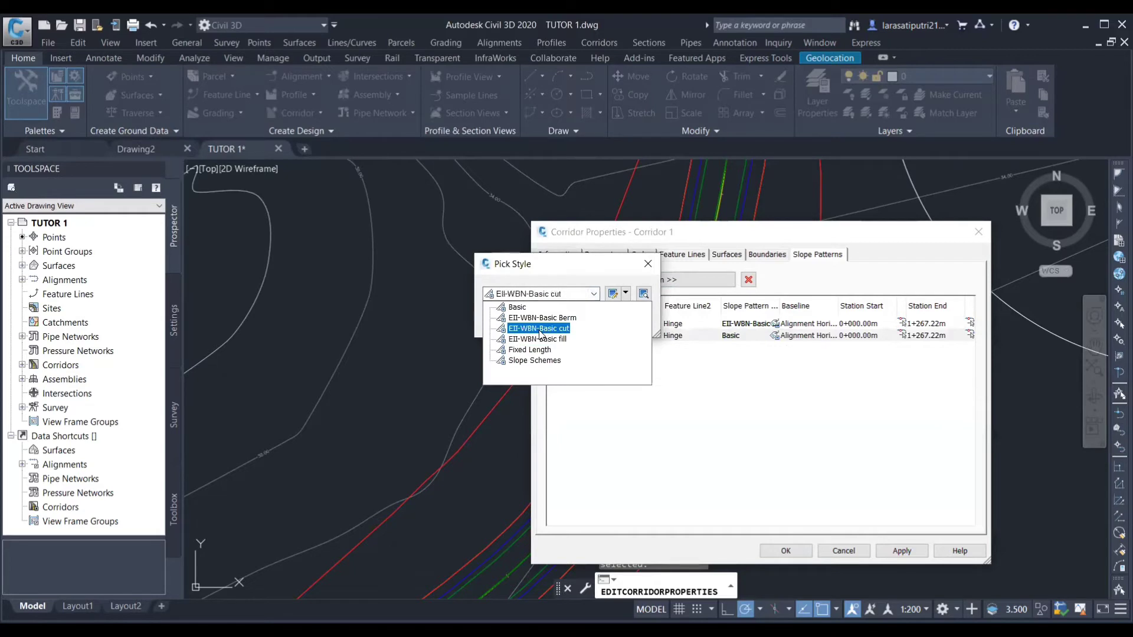
{"action": "left_click", "coordinate": [539, 328]}
{"action": "left_click", "coordinate": [513, 319]}
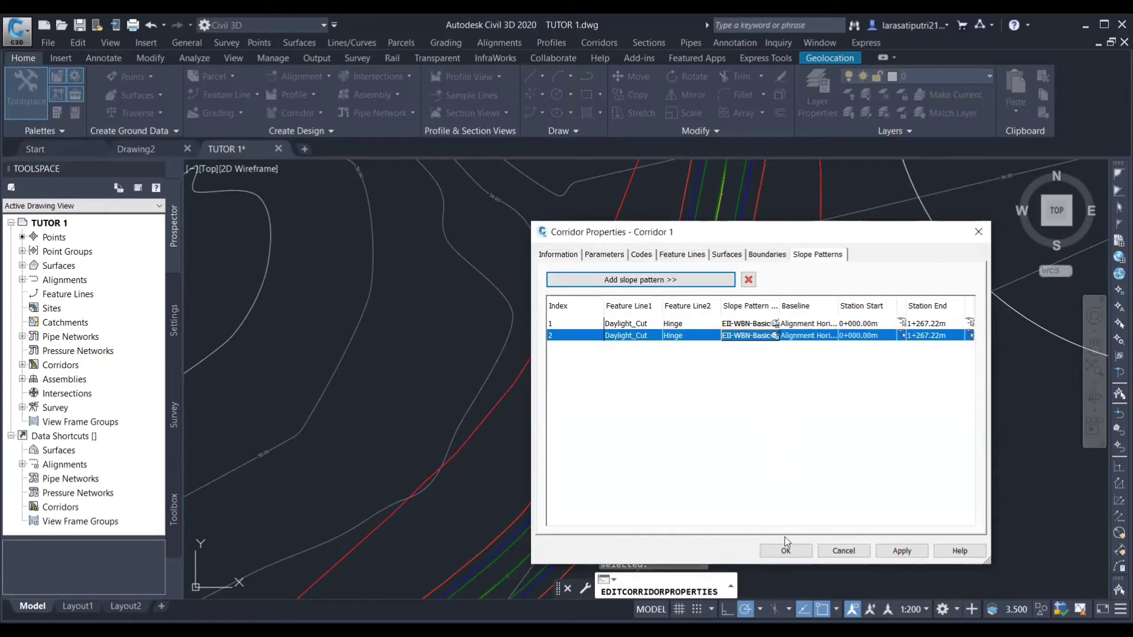
{"action": "left_click", "coordinate": [892, 548]}
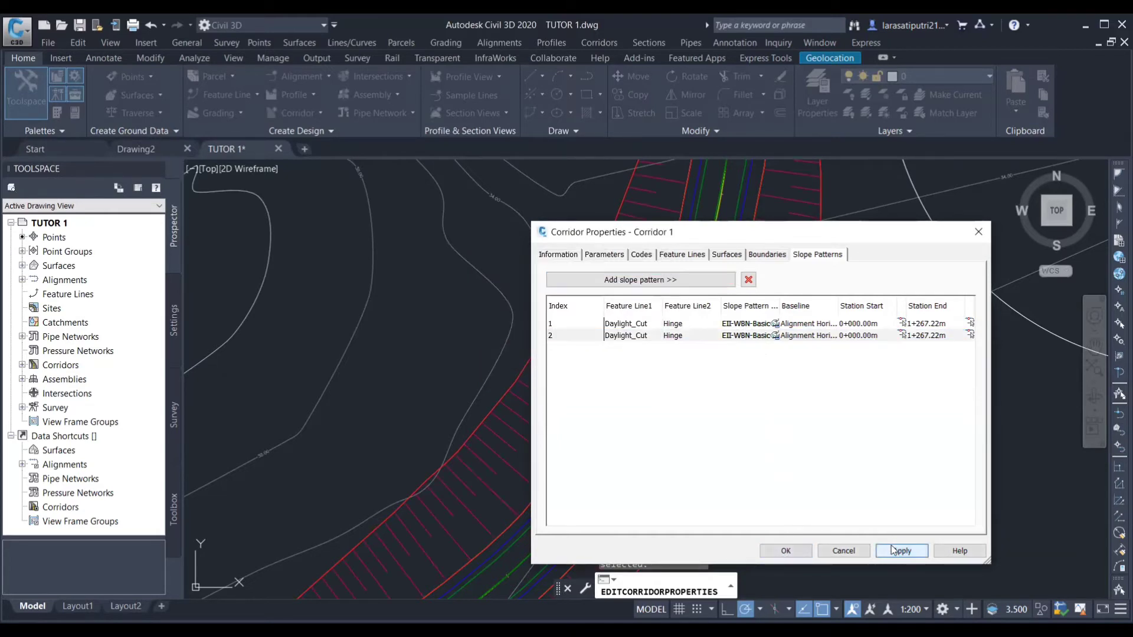
{"action": "left_click_drag", "start_coordinate": [602, 235], "coordinate": [921, 273]}
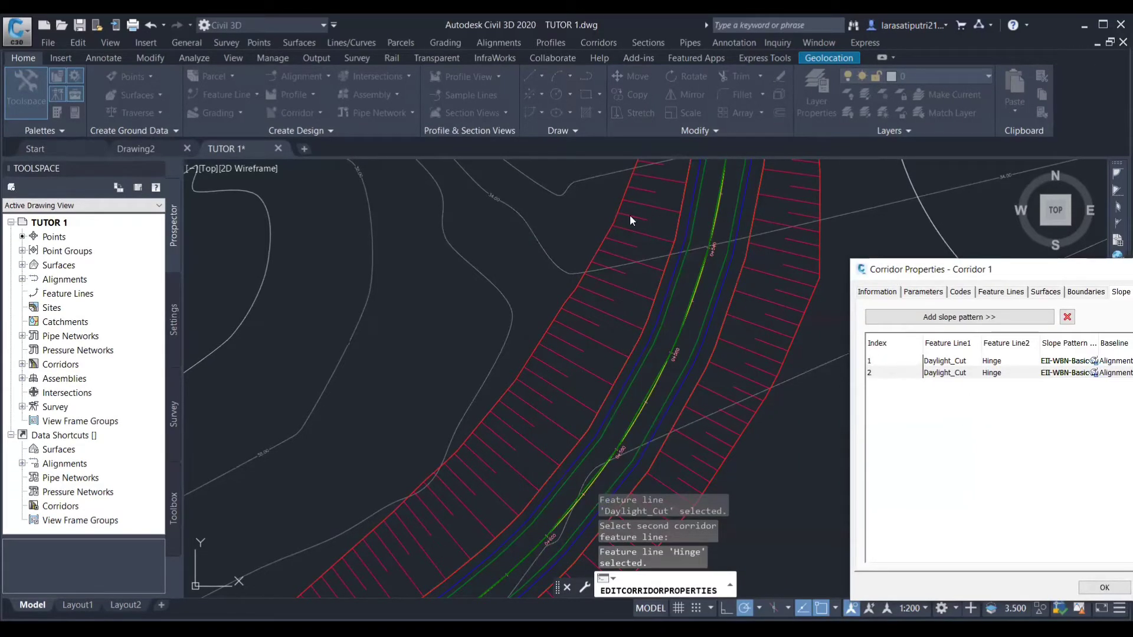
- Reopen the corridor's properties and add a slope pattern at the bend, with Daylight_Fill as the first feature line and Hinge as the second
{"action": "scroll", "coordinate": [716, 272], "scroll_direction": "down", "scroll_amount": 4}
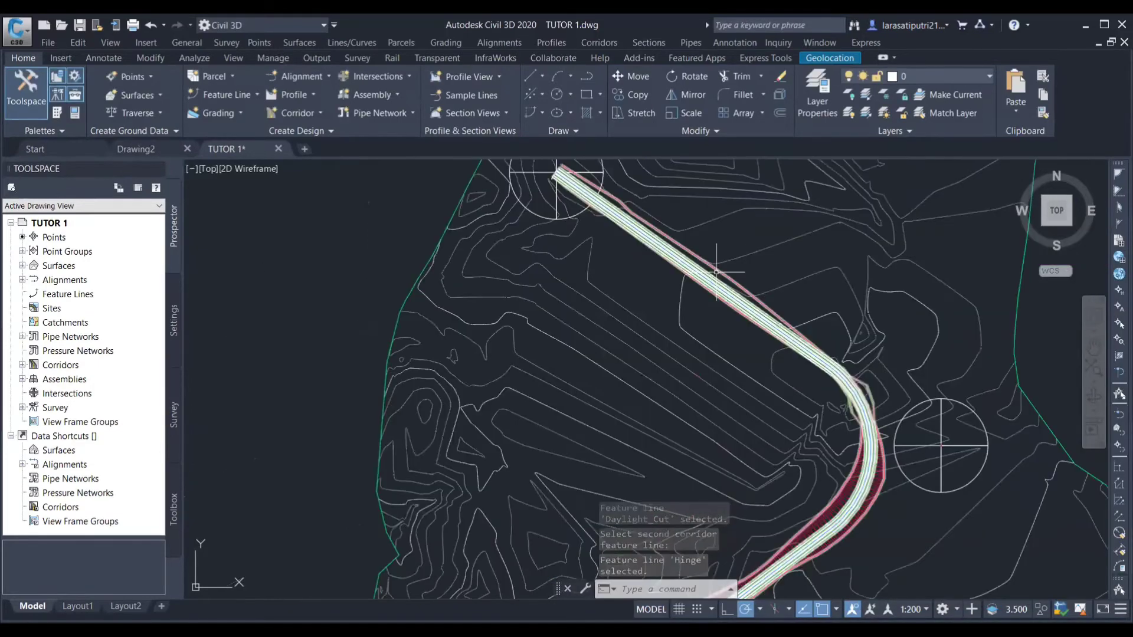
{"action": "scroll", "coordinate": [848, 413], "scroll_direction": "up", "scroll_amount": 3}
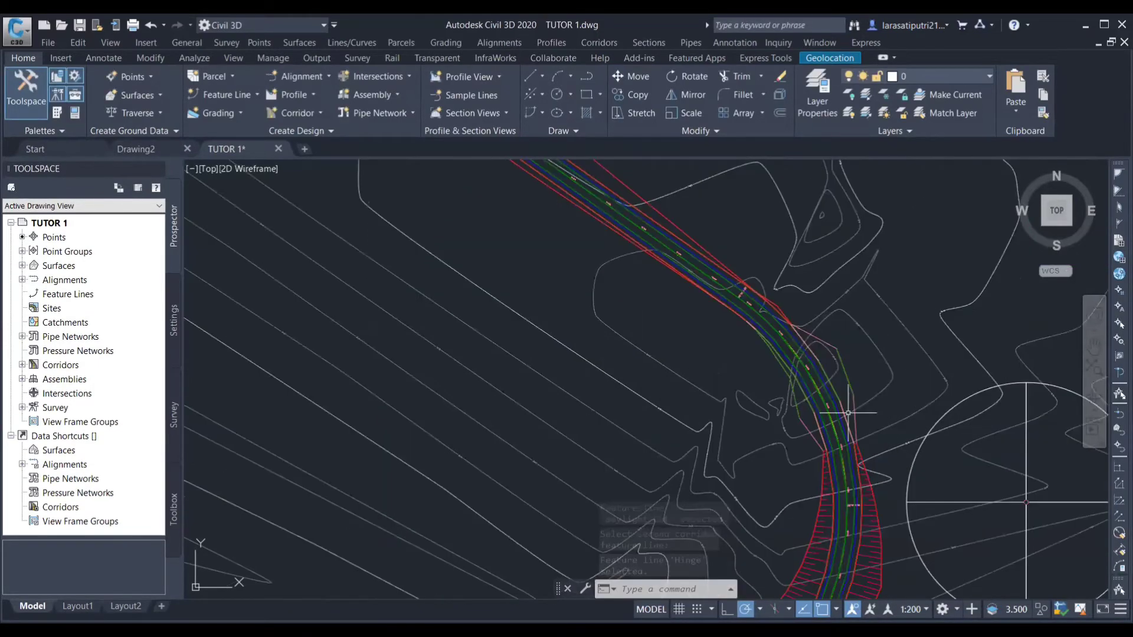
{"action": "scroll", "coordinate": [849, 413], "scroll_direction": "up", "scroll_amount": 2}
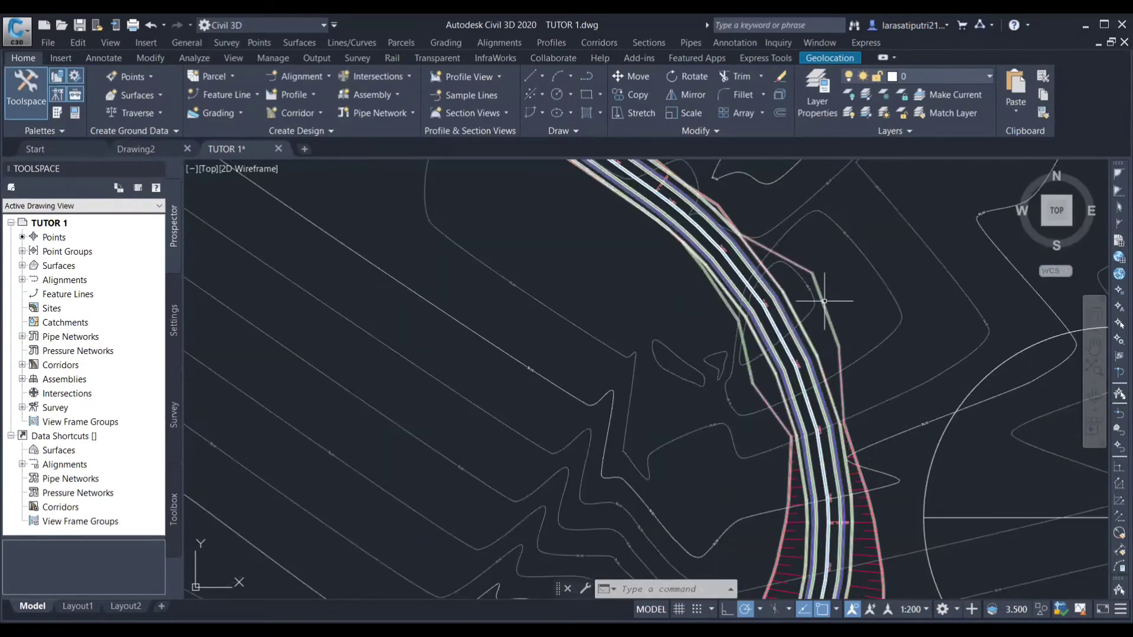
{"action": "left_click", "coordinate": [792, 318]}
{"action": "right_click", "coordinate": [877, 283]}
{"action": "left_click", "coordinate": [925, 426]}
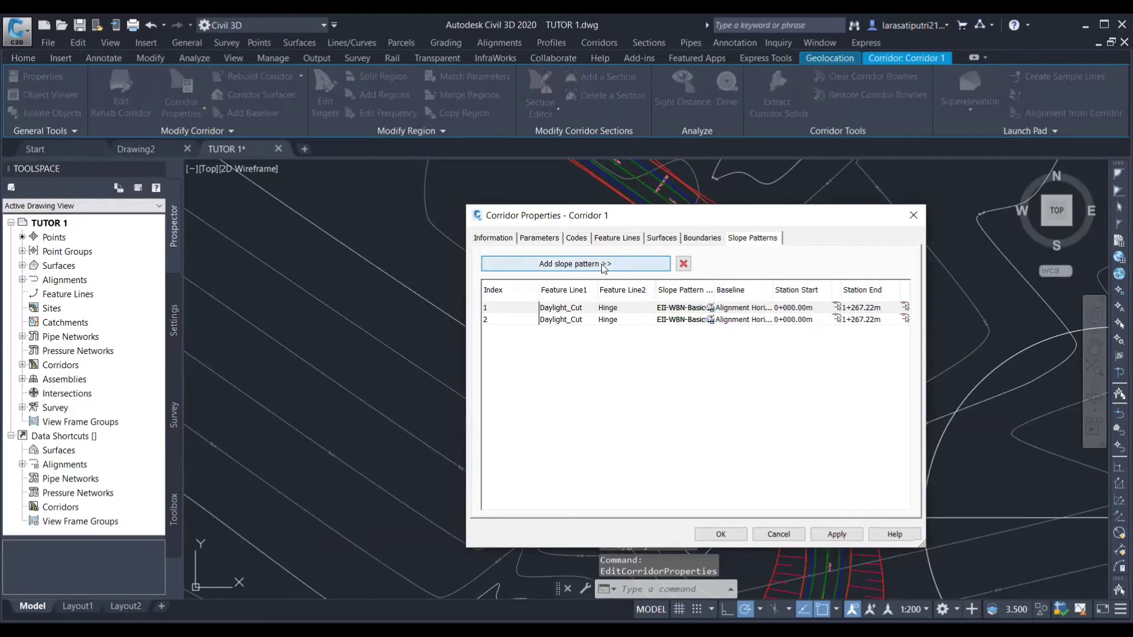
{"action": "left_click", "coordinate": [576, 264]}
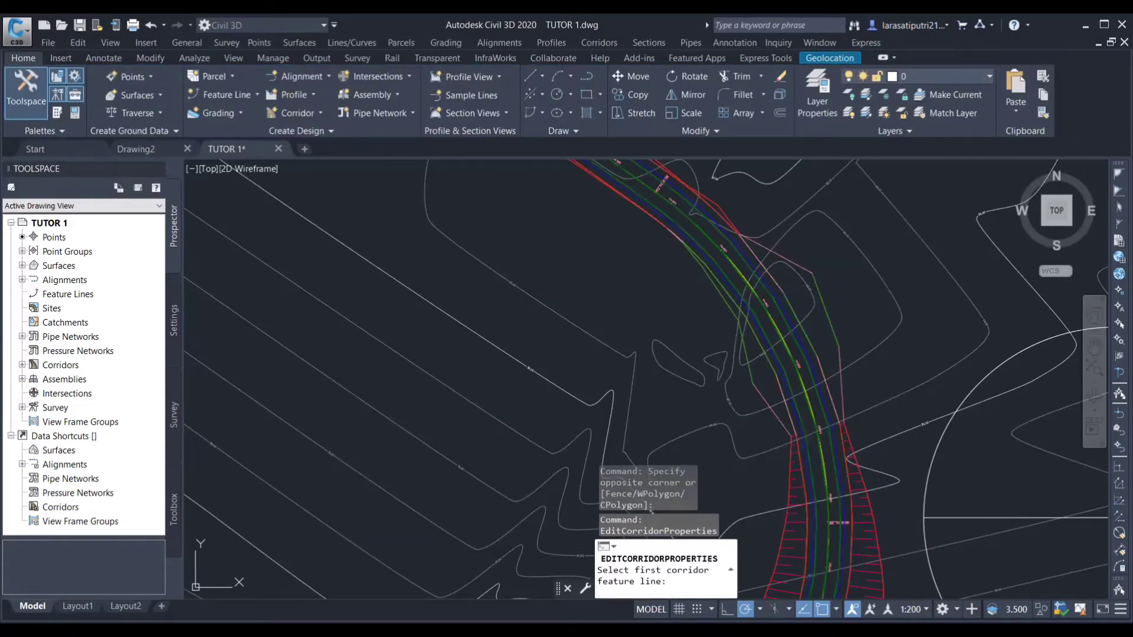
{"action": "left_click", "coordinate": [590, 335]}
{"action": "left_click", "coordinate": [566, 294]}
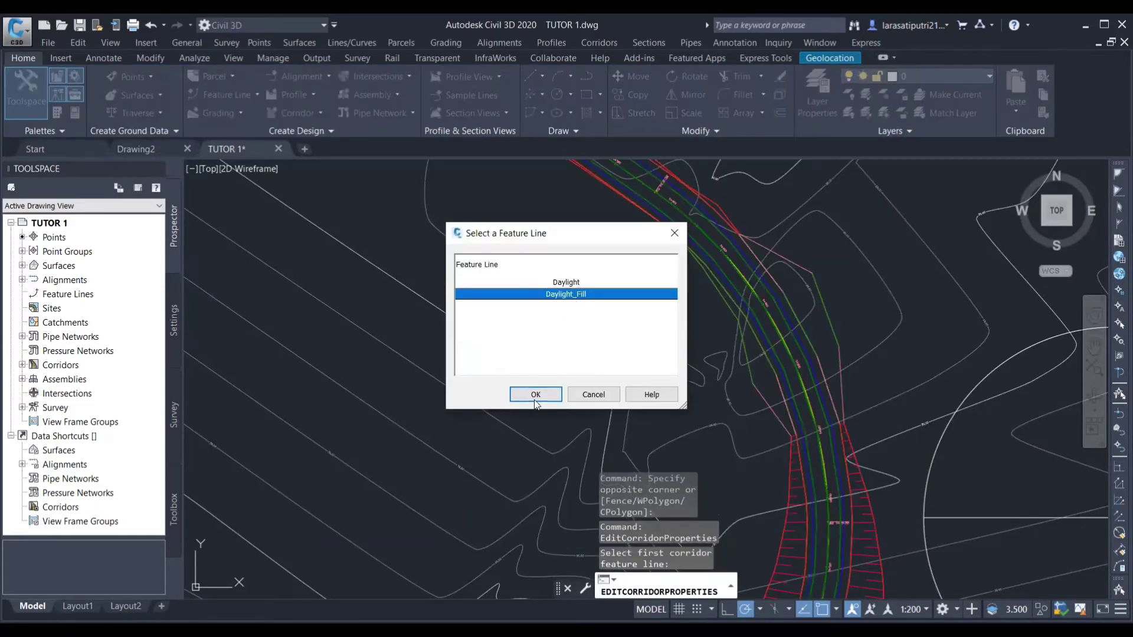
{"action": "left_click", "coordinate": [535, 394]}
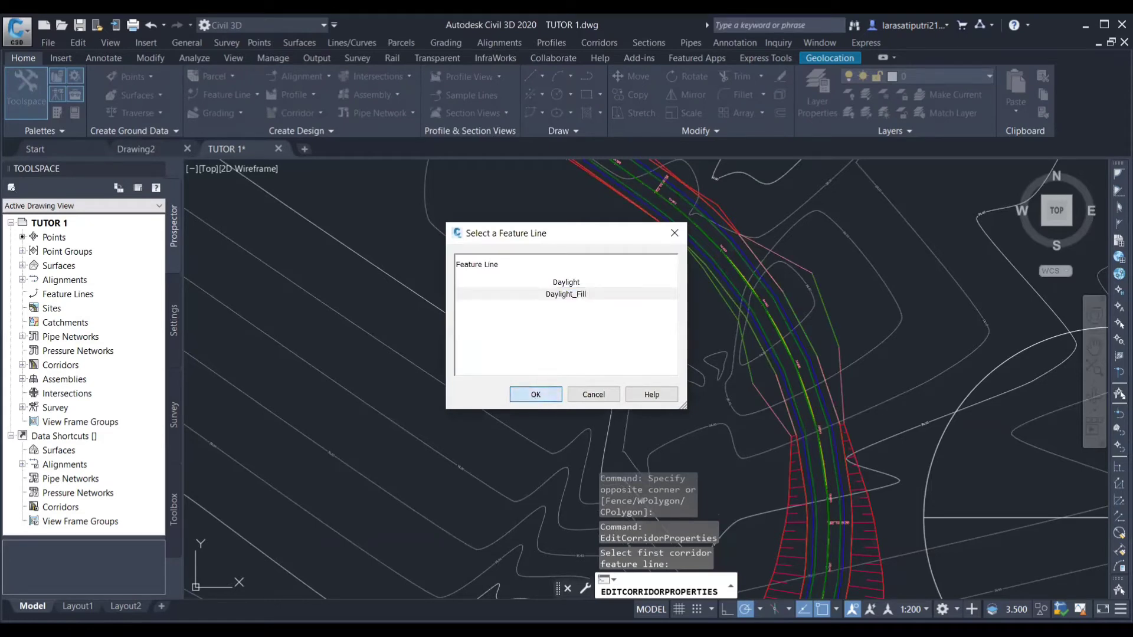
{"action": "left_click", "coordinate": [706, 327]}
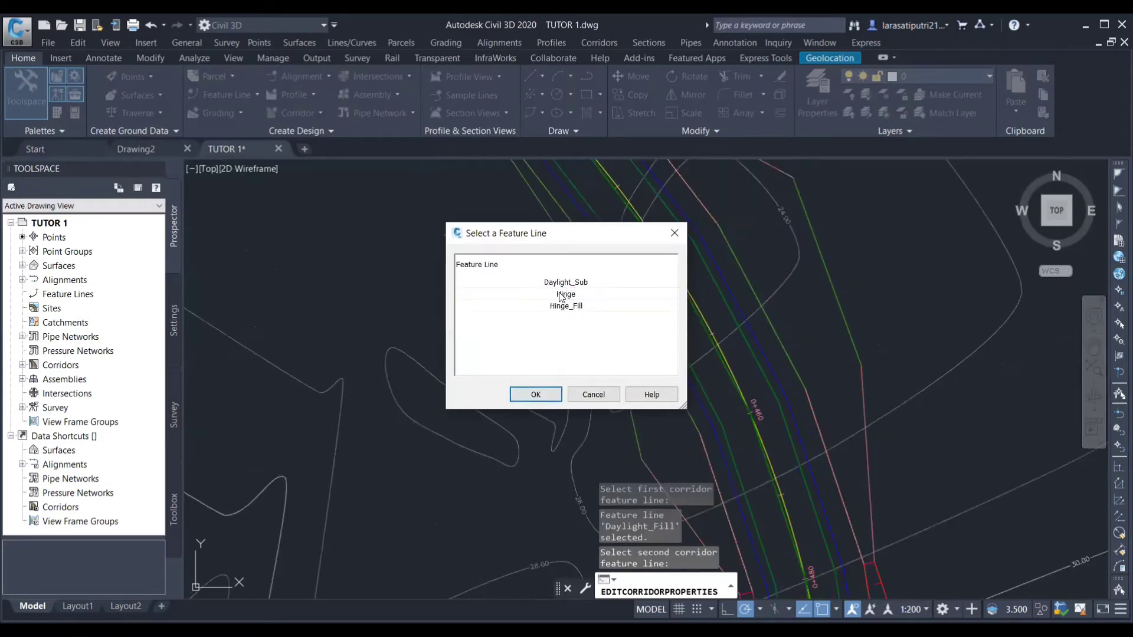
{"action": "left_click", "coordinate": [566, 294]}
{"action": "left_click", "coordinate": [538, 394]}
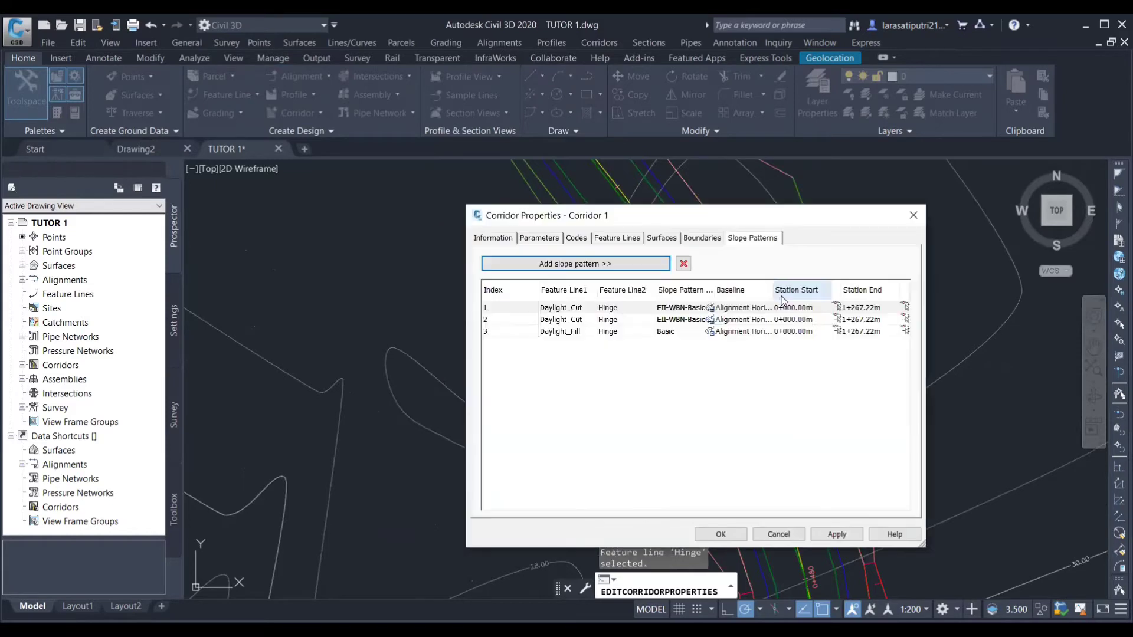
- Set the style of the Daylight_Fill to Hinge slope pattern to EII-WBN-Basic fill
{"action": "left_click", "coordinate": [706, 332]}
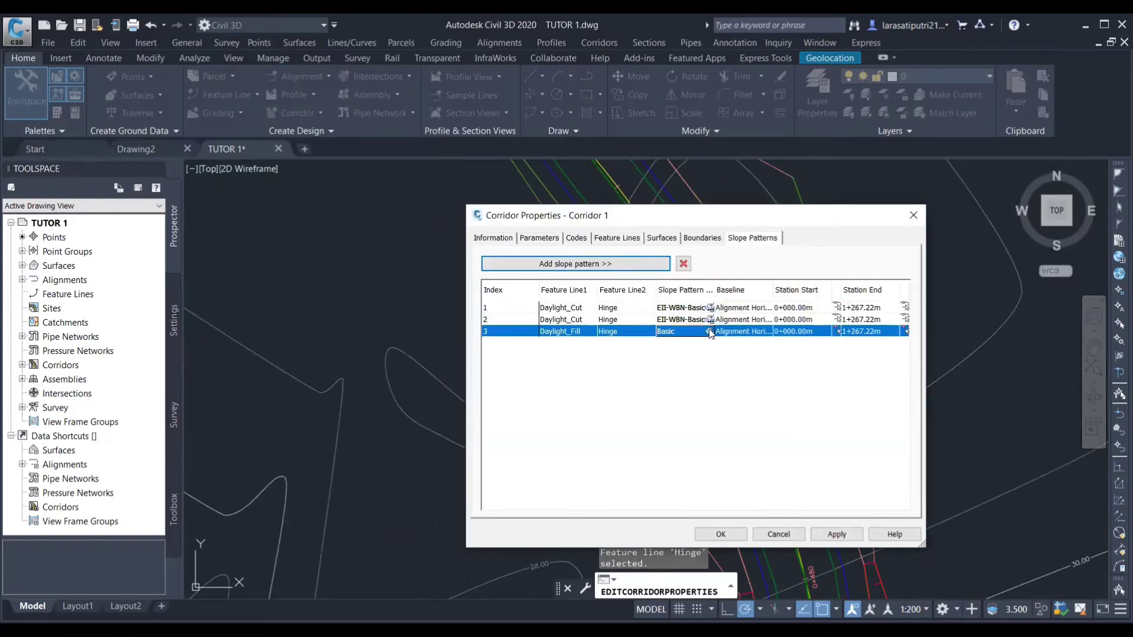
{"action": "left_click", "coordinate": [709, 333]}
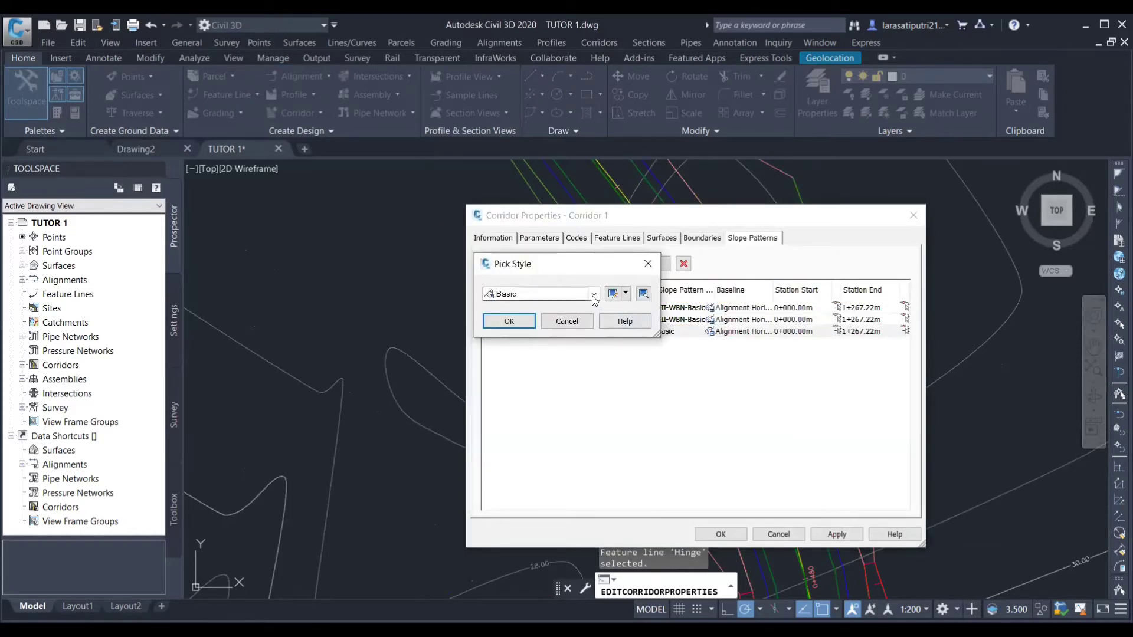
{"action": "left_click", "coordinate": [593, 294]}
{"action": "left_click", "coordinate": [539, 340]}
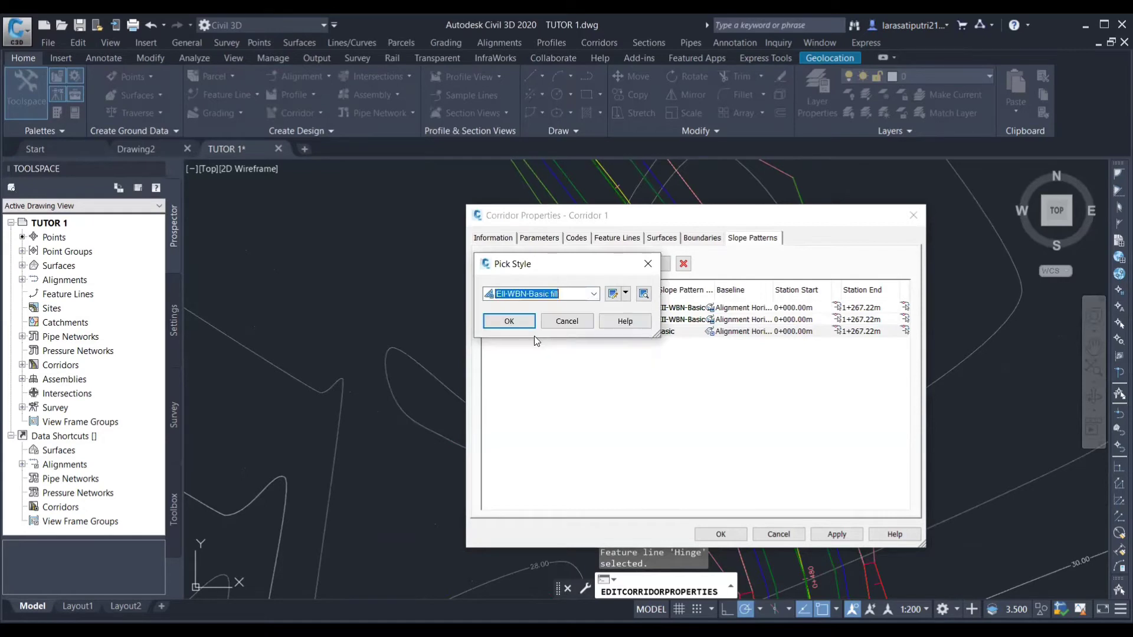
{"action": "left_click", "coordinate": [522, 321]}
{"action": "left_click", "coordinate": [722, 538]}
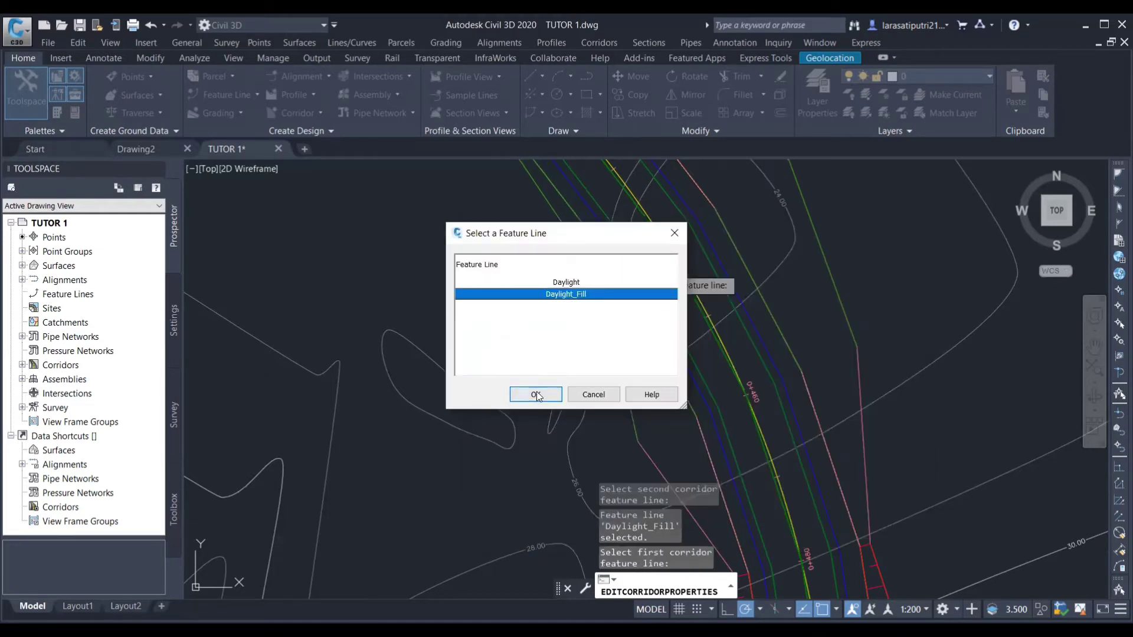
- Add a second fill slope pattern, again with Daylight_Fill as the first feature line and Hinge as the second
{"action": "left_click", "coordinate": [537, 392]}
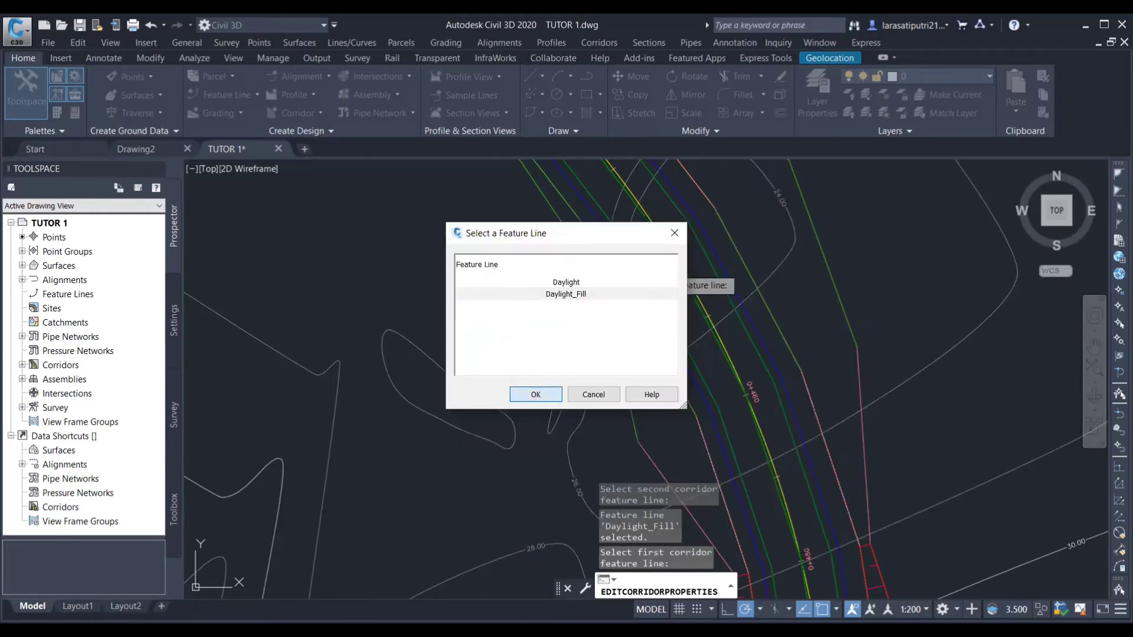
{"action": "left_click", "coordinate": [625, 304]}
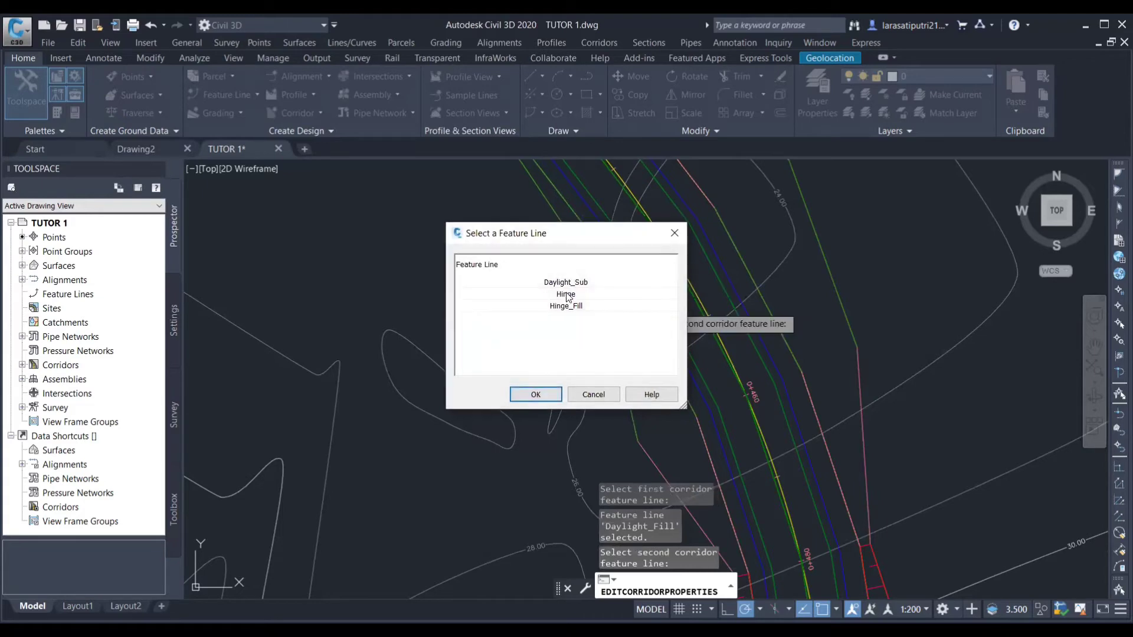
{"action": "left_click", "coordinate": [566, 298]}
{"action": "left_click", "coordinate": [540, 392]}
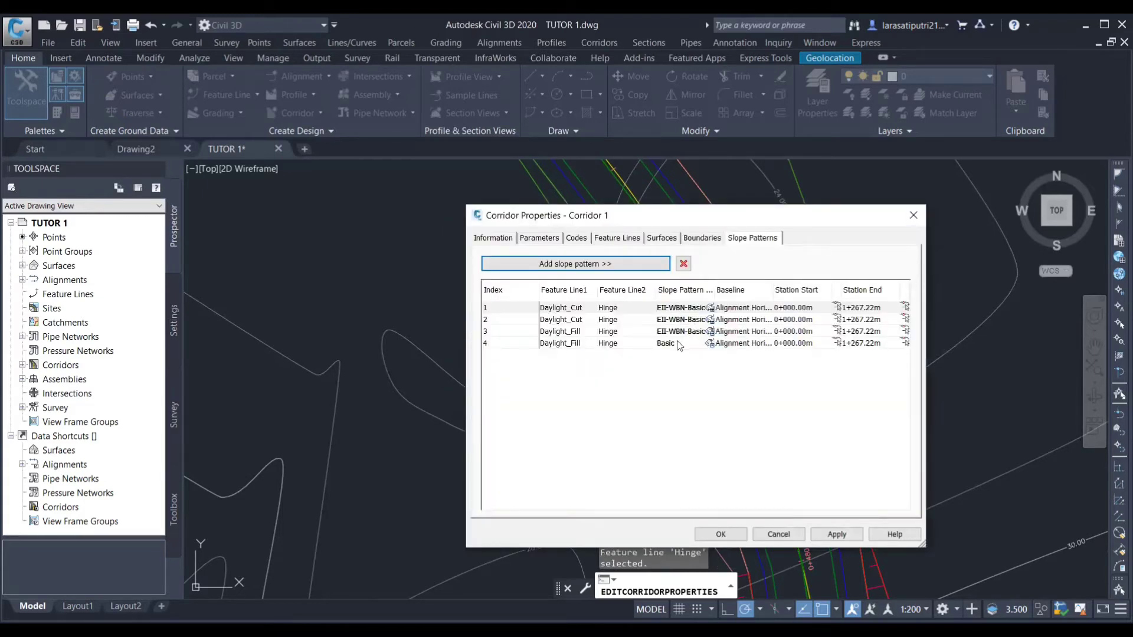
- Set the fourth slope pattern's style to EII-WBN-Basic fill, apply the patterns and close the corridor's properties
{"action": "left_click", "coordinate": [708, 344]}
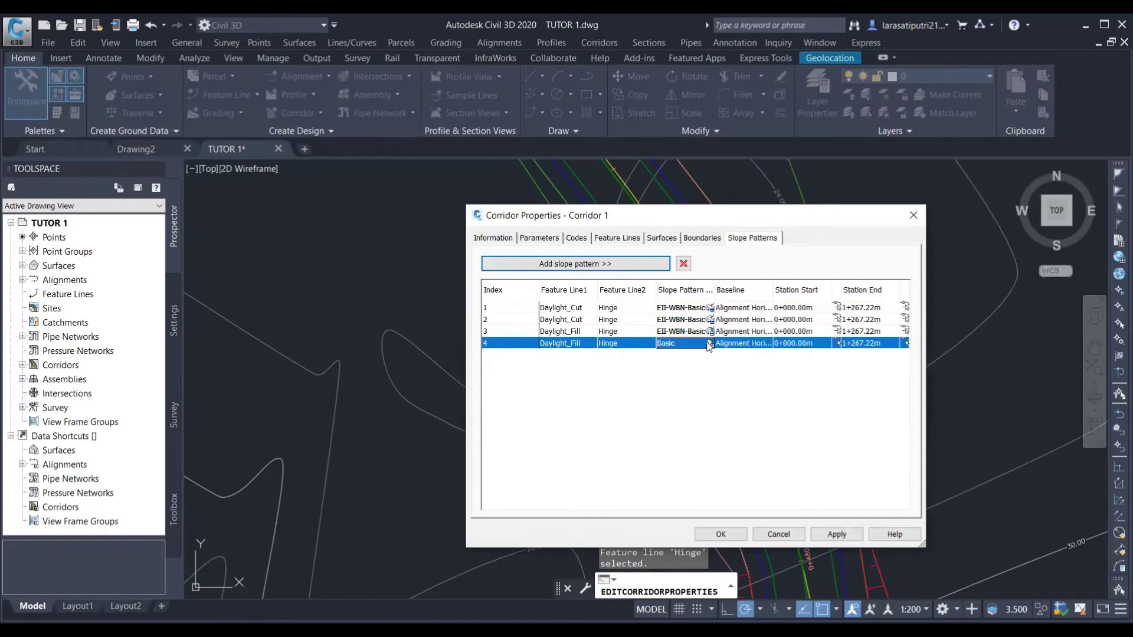
{"action": "left_click", "coordinate": [709, 344]}
{"action": "left_click", "coordinate": [594, 294]}
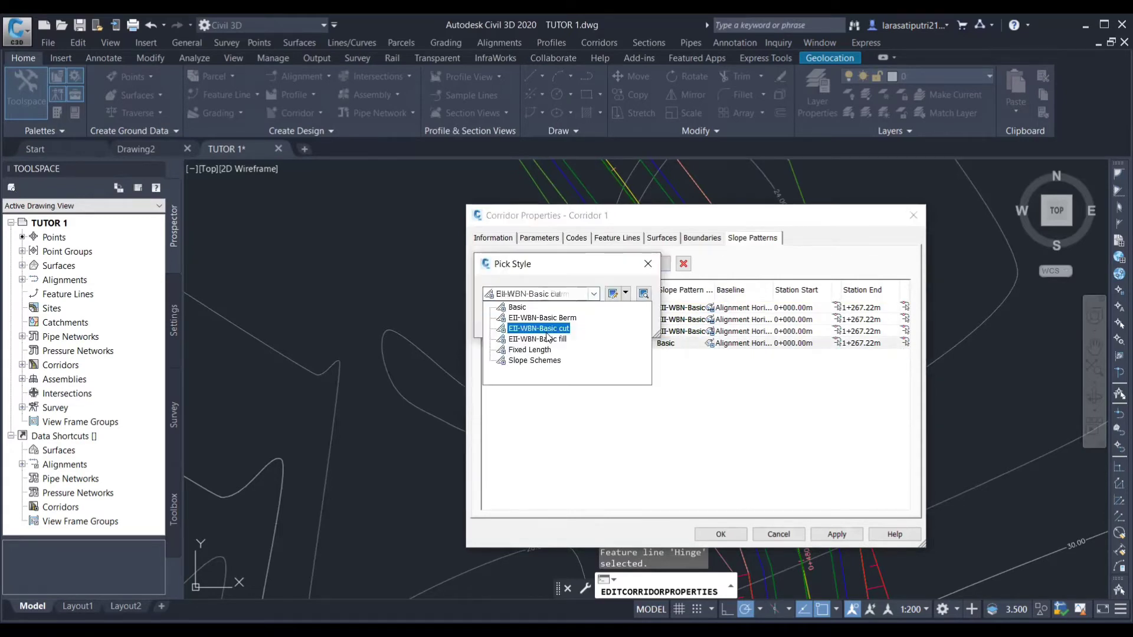
{"action": "left_click", "coordinate": [547, 340]}
{"action": "left_click", "coordinate": [523, 321]}
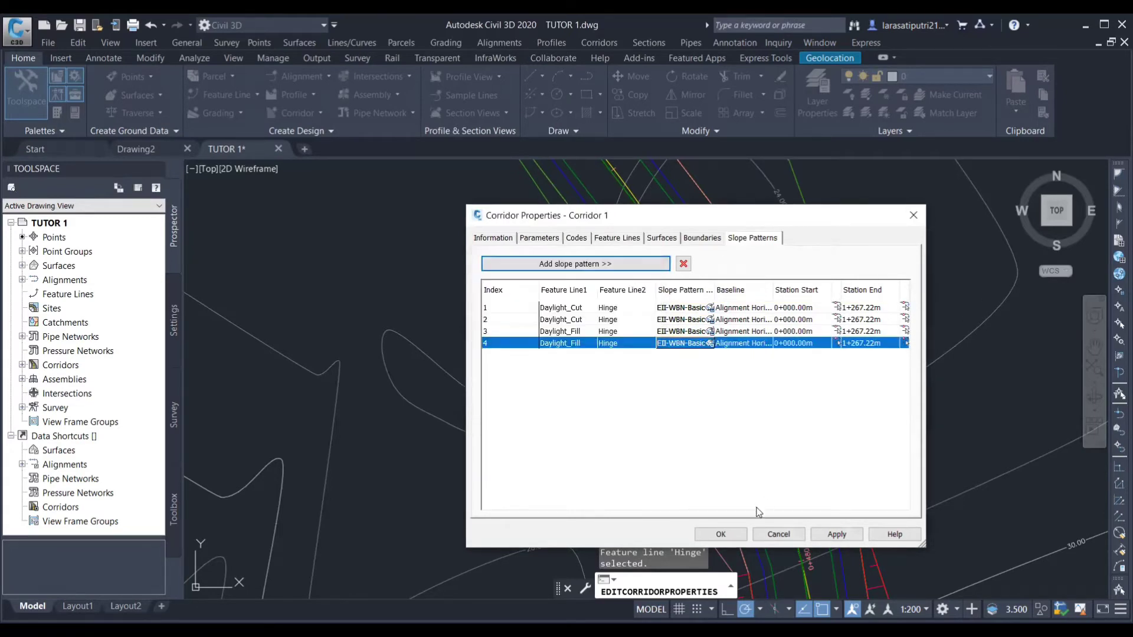
{"action": "left_click", "coordinate": [836, 535]}
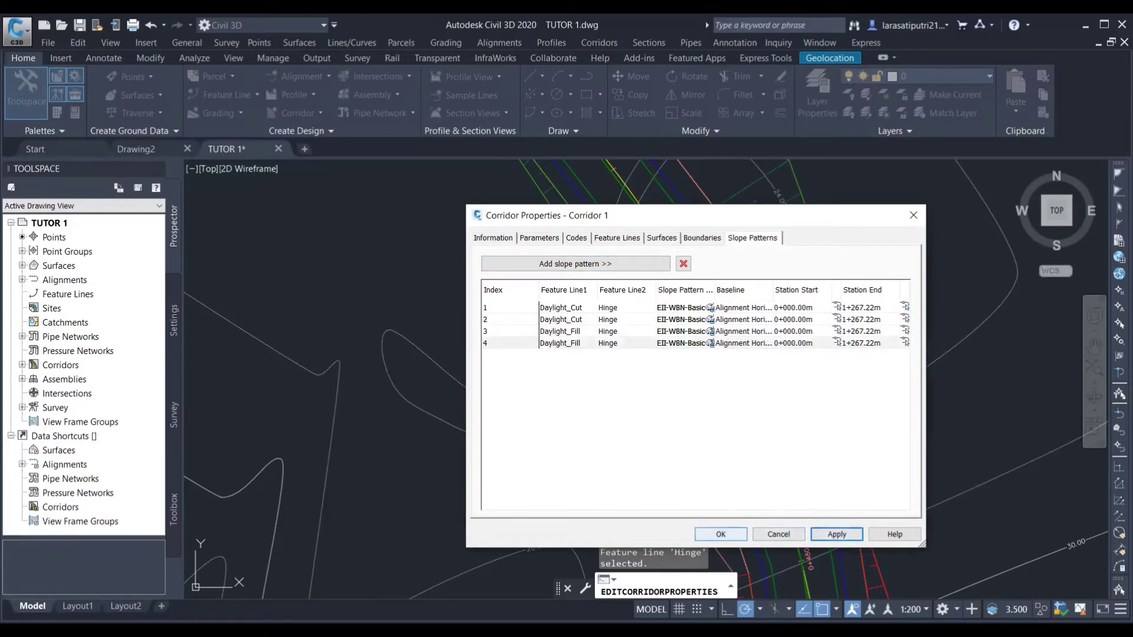
{"action": "left_click", "coordinate": [721, 534]}
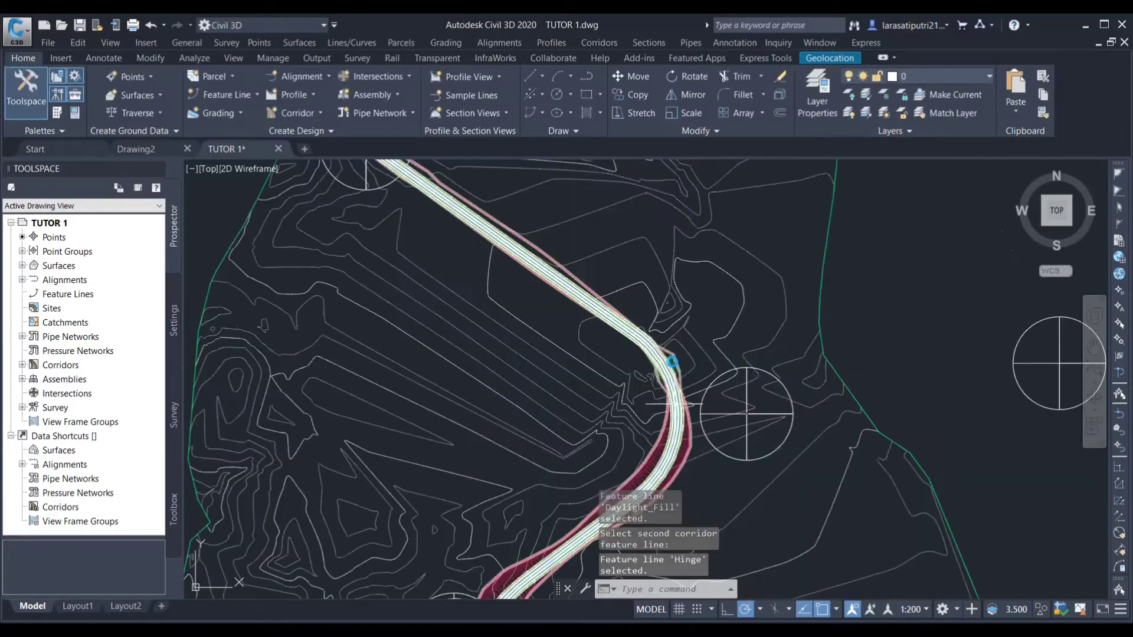
- Add a fifth corridor slope pattern on the straight road section, with Daylight_Cut as the first feature line and Hinge as the second
{"action": "scroll", "coordinate": [683, 380], "scroll_direction": "down", "scroll_amount": 5}
{"action": "scroll", "coordinate": [549, 288], "scroll_direction": "up", "scroll_amount": 5}
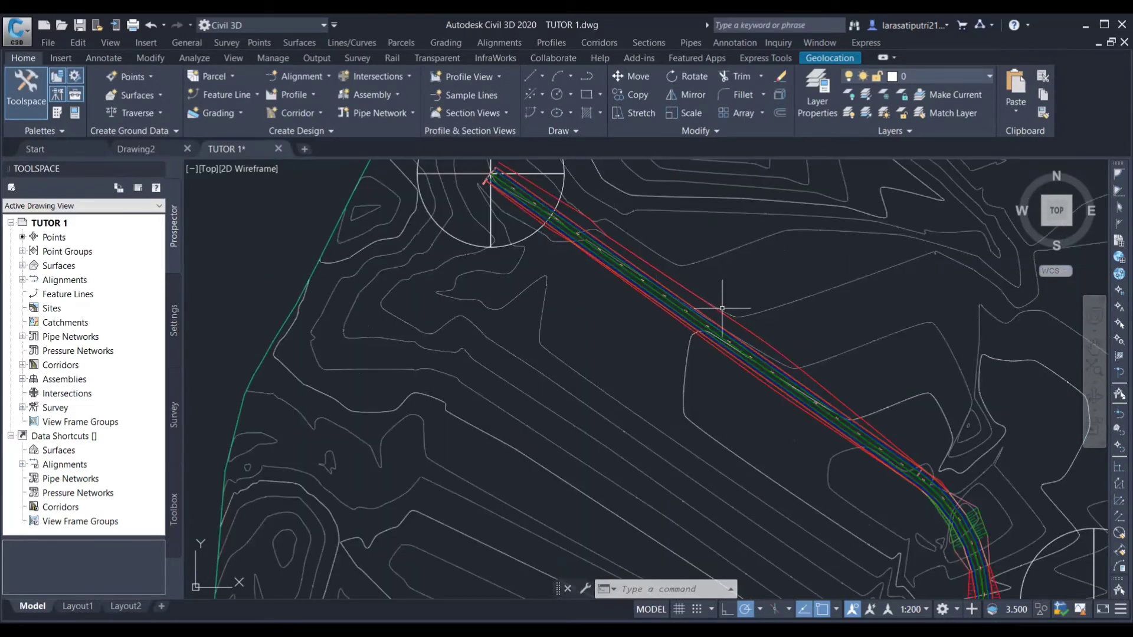
{"action": "scroll", "coordinate": [617, 321], "scroll_direction": "down", "scroll_amount": 5}
{"action": "scroll", "coordinate": [646, 331], "scroll_direction": "up", "scroll_amount": 5}
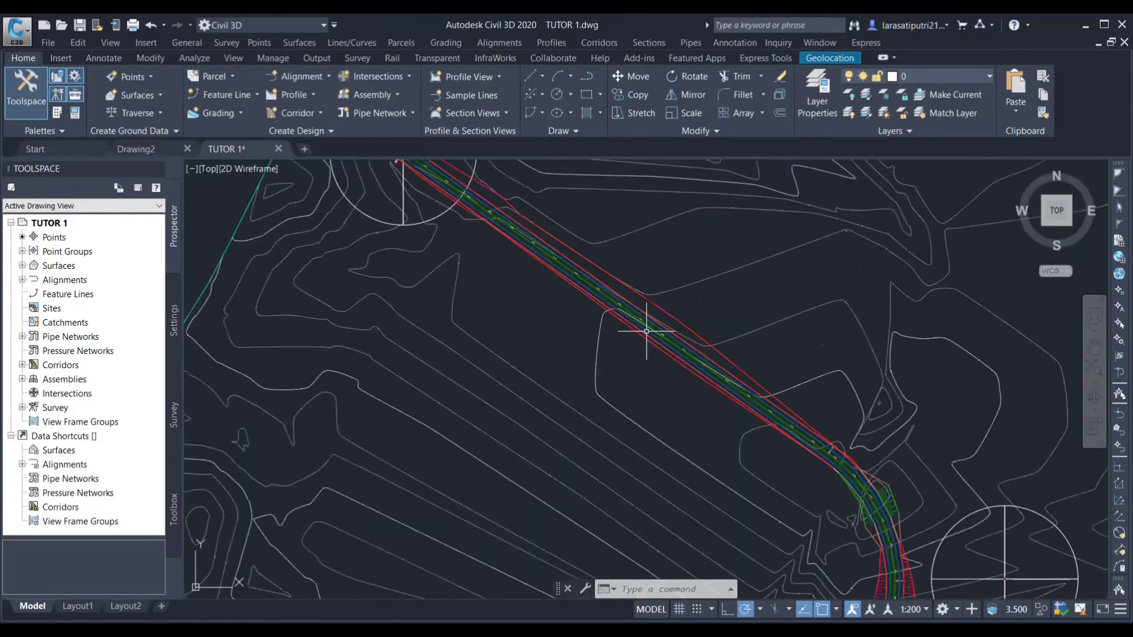
{"action": "scroll", "coordinate": [647, 331], "scroll_direction": "up", "scroll_amount": 3}
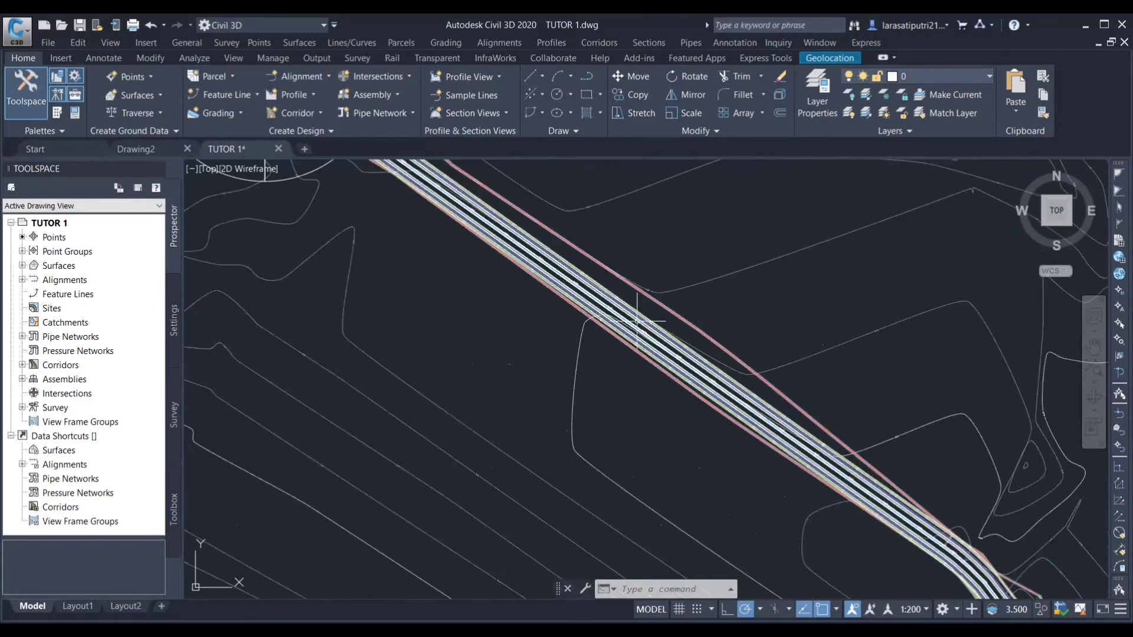
{"action": "left_click", "coordinate": [637, 321]}
{"action": "right_click", "coordinate": [649, 242]}
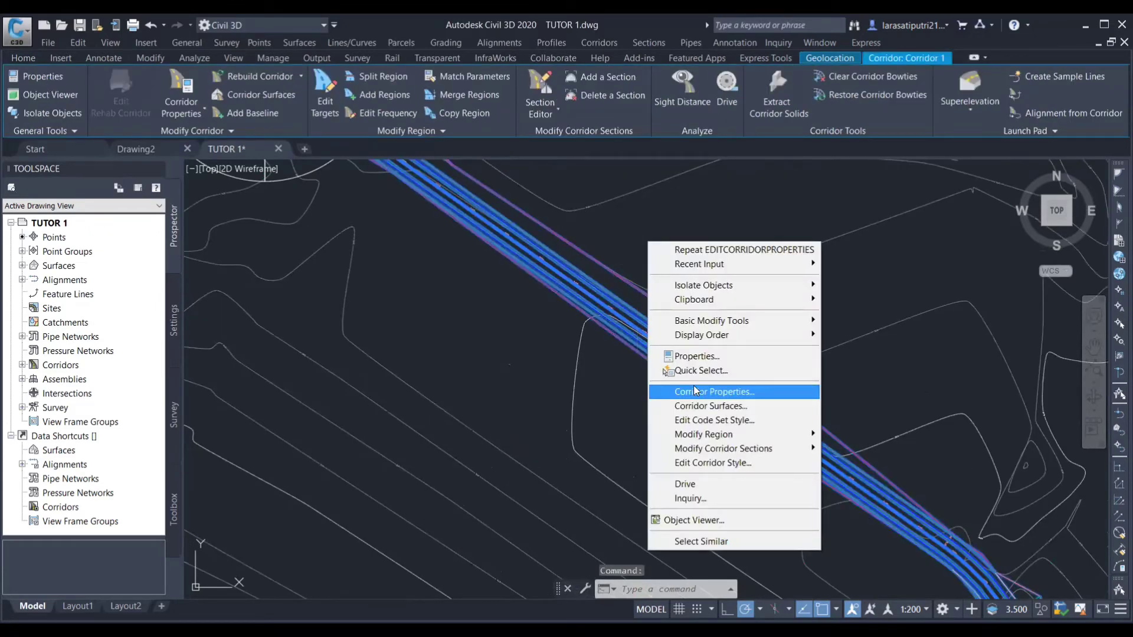
{"action": "left_click", "coordinate": [694, 391]}
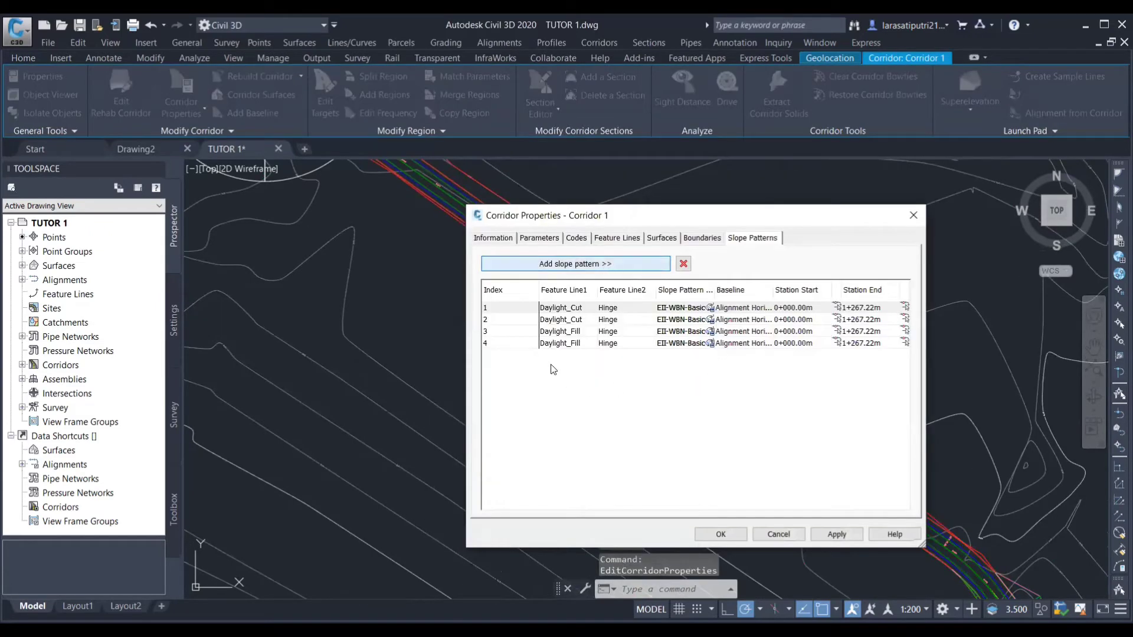
{"action": "left_click", "coordinate": [564, 264]}
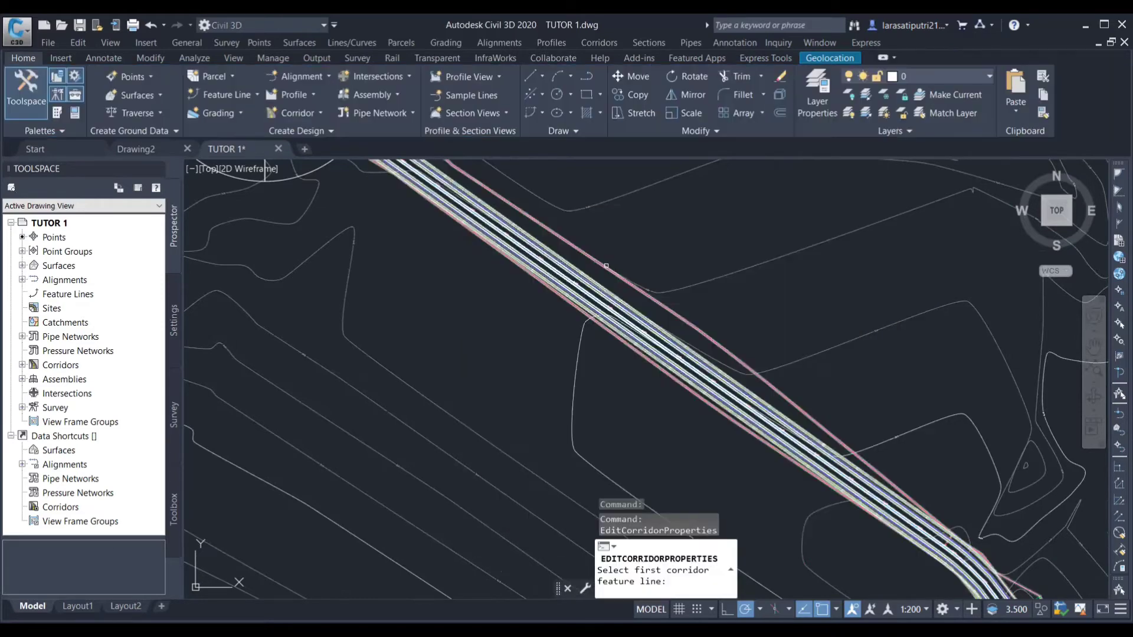
{"action": "left_click", "coordinate": [591, 300]}
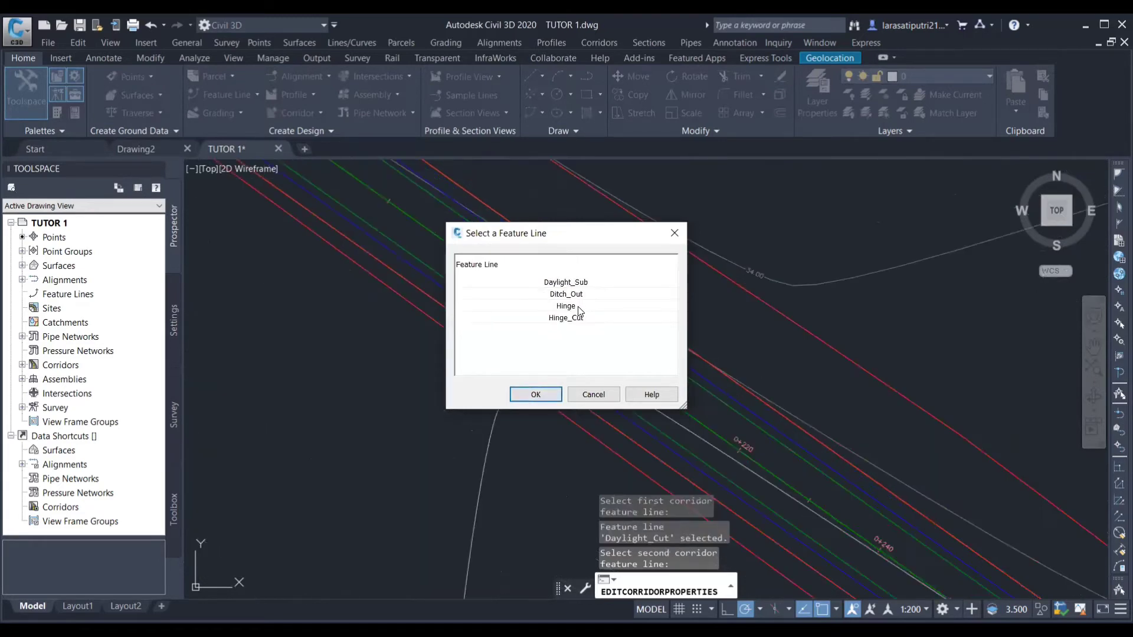
{"action": "left_click", "coordinate": [577, 307]}
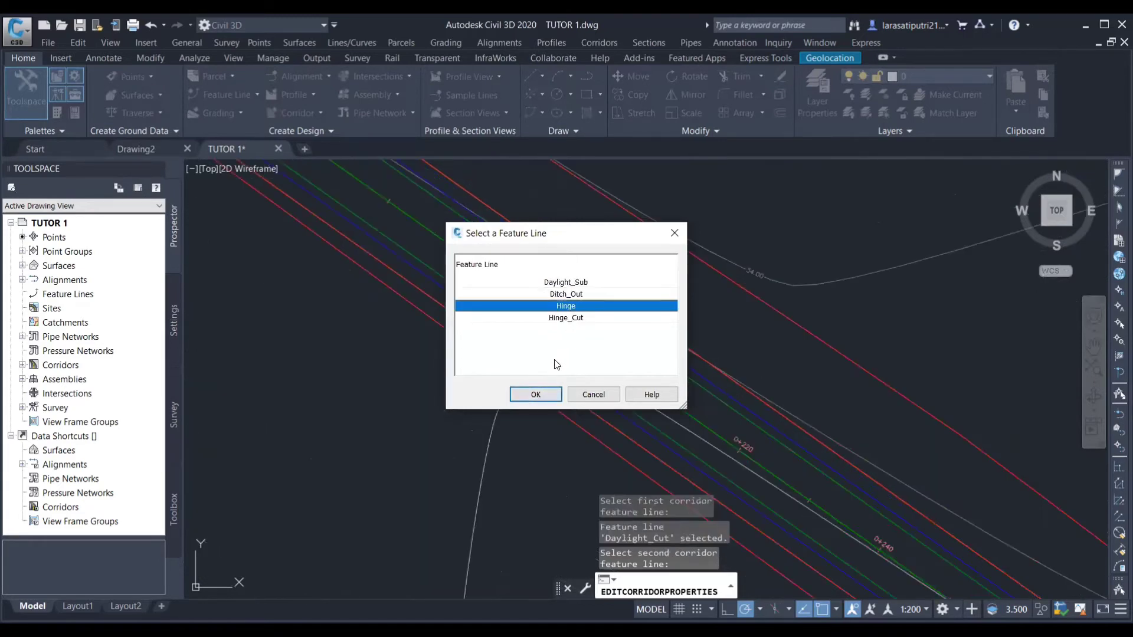
{"action": "left_click", "coordinate": [543, 392]}
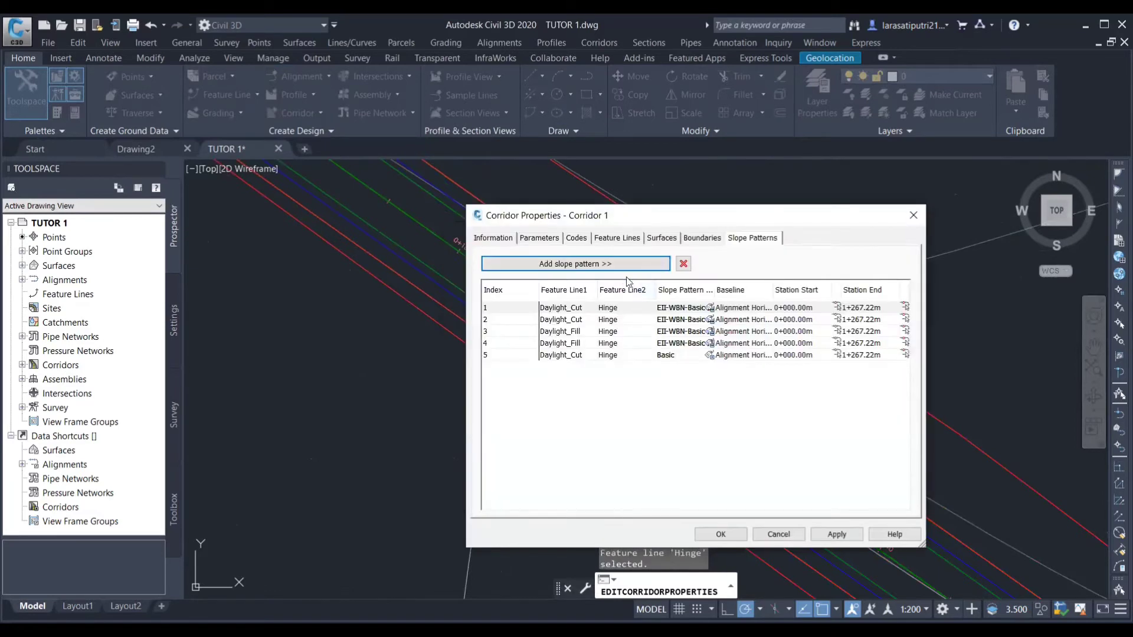
- Set the style of the fifth slope pattern to EII-WBN-Basic cut
{"action": "left_click", "coordinate": [709, 357]}
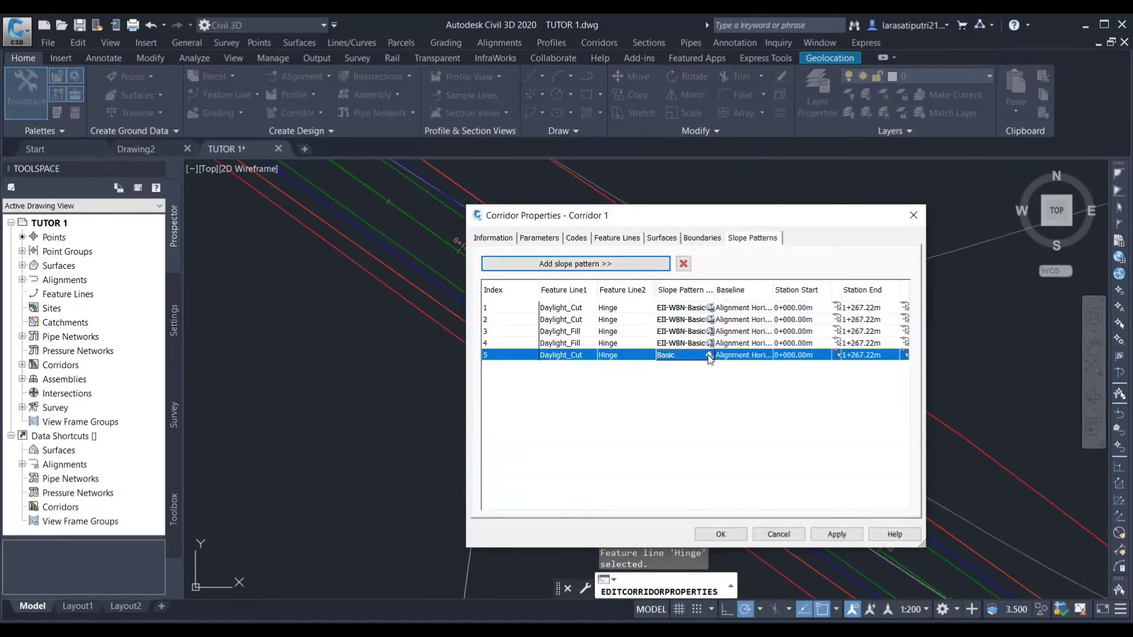
{"action": "left_click", "coordinate": [710, 356]}
{"action": "left_click", "coordinate": [594, 293]}
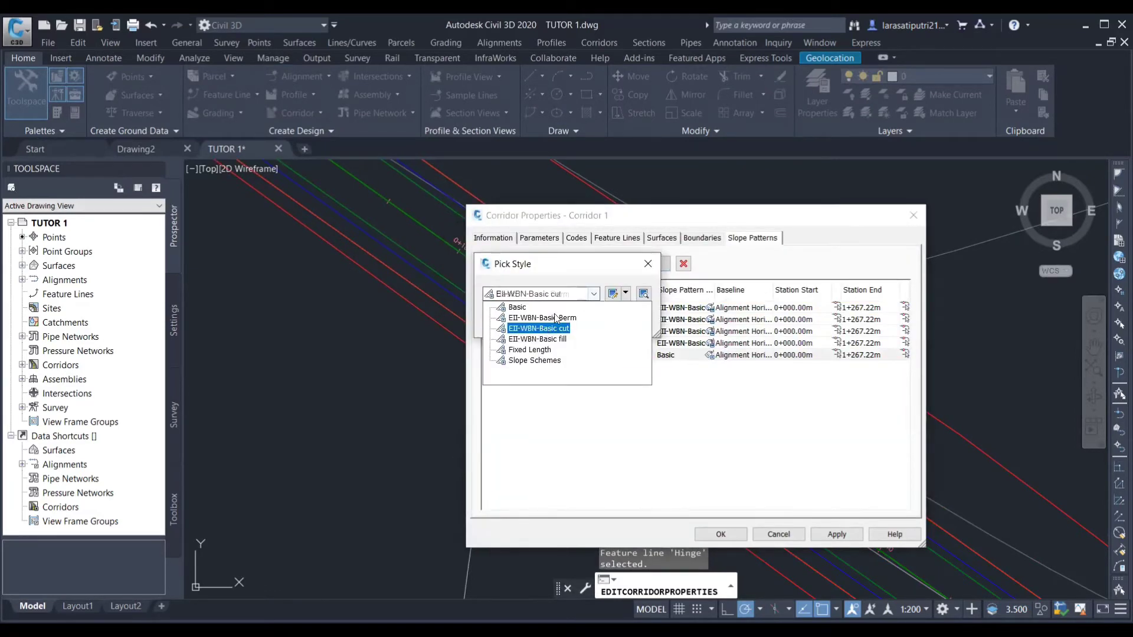
{"action": "left_click", "coordinate": [555, 319]}
{"action": "left_click", "coordinate": [512, 322]}
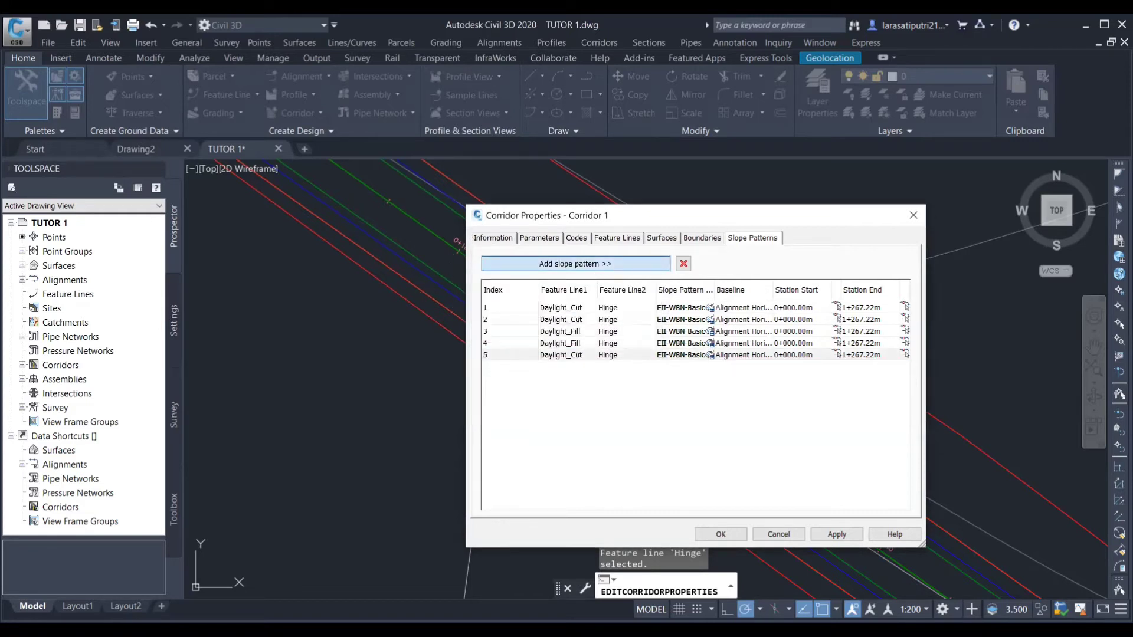
- Start a sixth slope pattern on the straight road section with Daylight_Cut as its first feature line
{"action": "left_click", "coordinate": [474, 309]}
{"action": "left_click", "coordinate": [583, 293]}
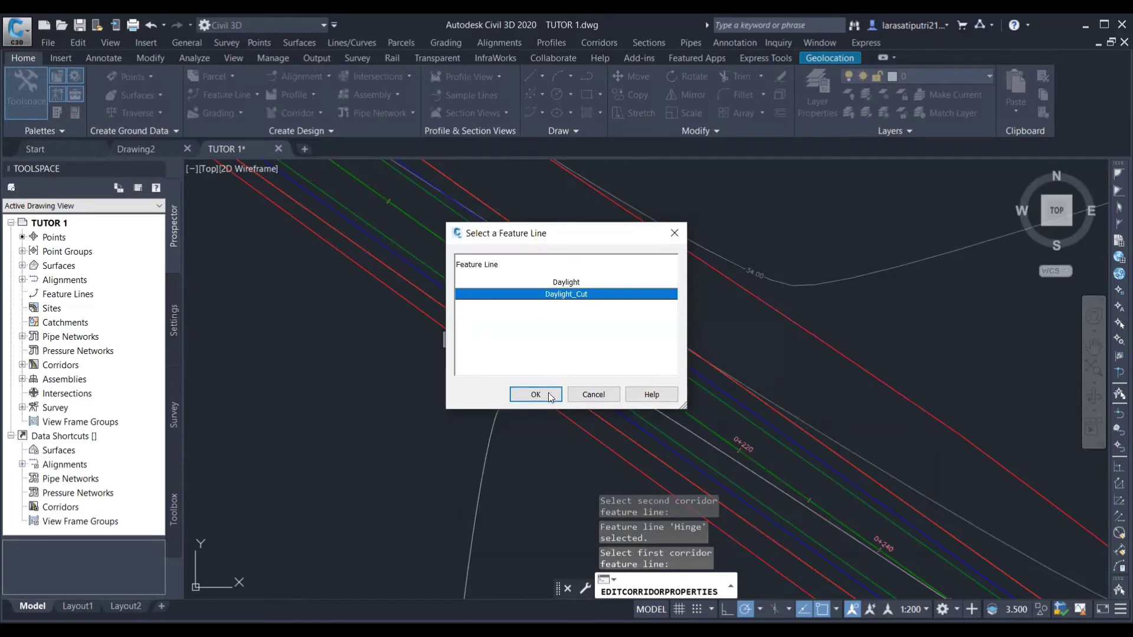
{"action": "left_click", "coordinate": [548, 394]}
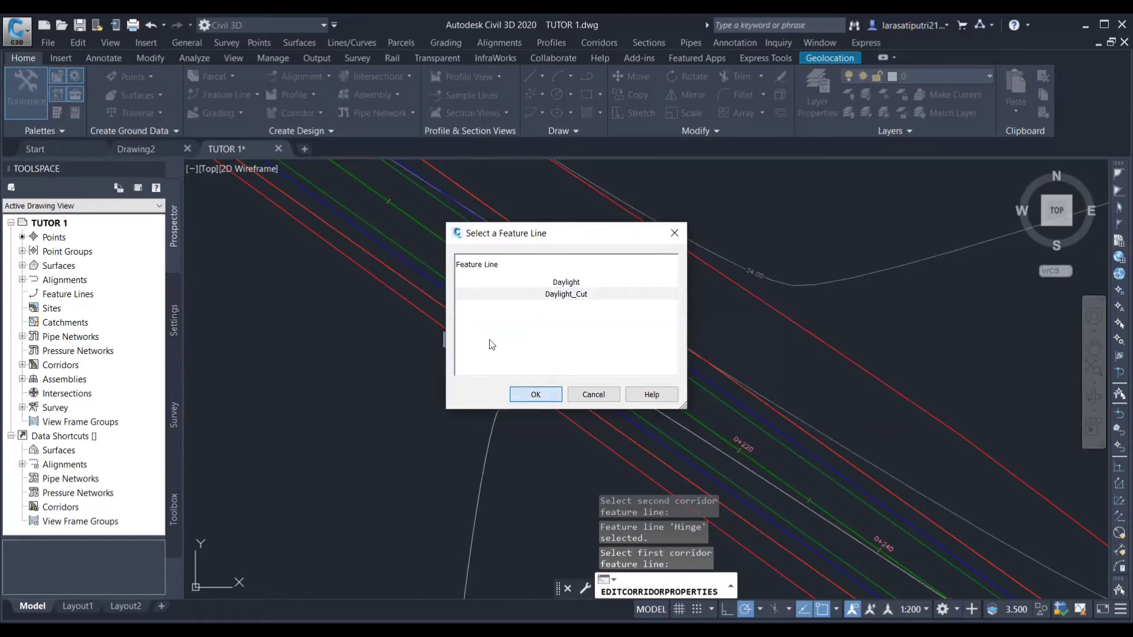
- Add a corridor slope pattern between Daylight_Cut and Hinge with the EII-WBN-Basic cut style, and apply the corridor properties
{"action": "left_click", "coordinate": [549, 307]}
{"action": "left_click", "coordinate": [540, 391]}
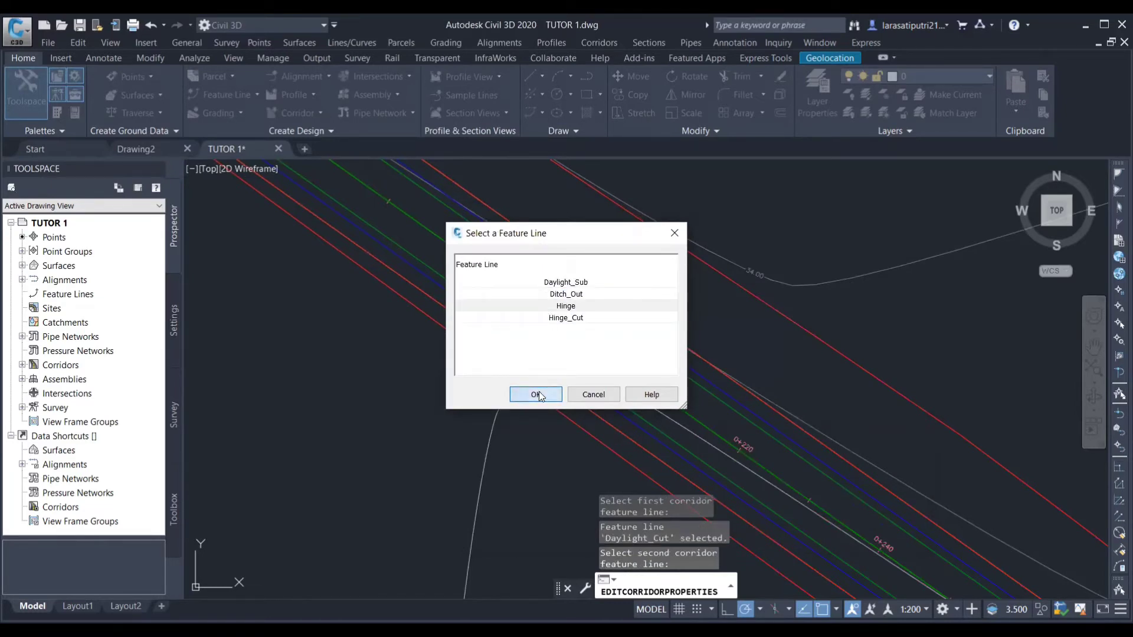
{"action": "left_click", "coordinate": [708, 367]}
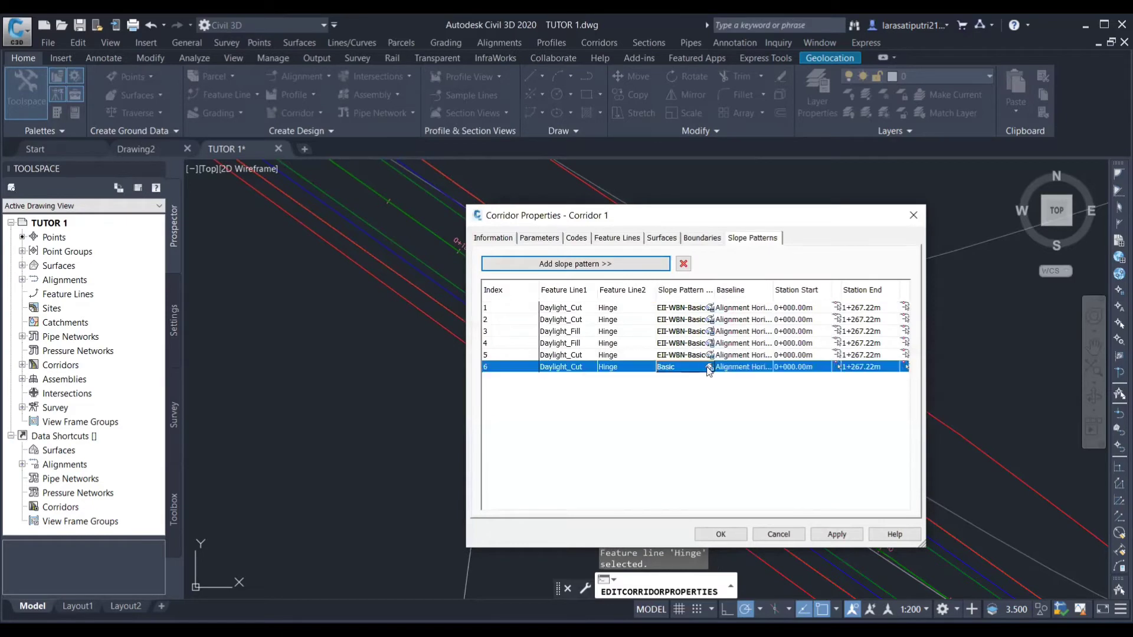
{"action": "left_click", "coordinate": [707, 367]}
{"action": "left_click", "coordinate": [594, 294]}
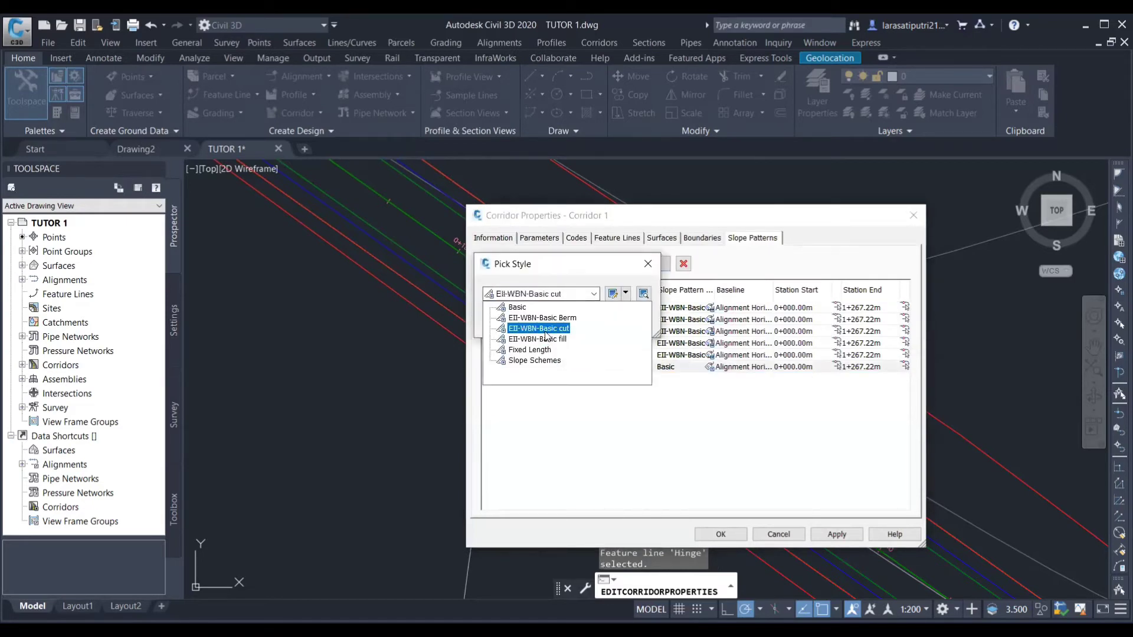
{"action": "left_click", "coordinate": [538, 329]}
{"action": "left_click", "coordinate": [508, 318]}
{"action": "left_click", "coordinate": [832, 533]}
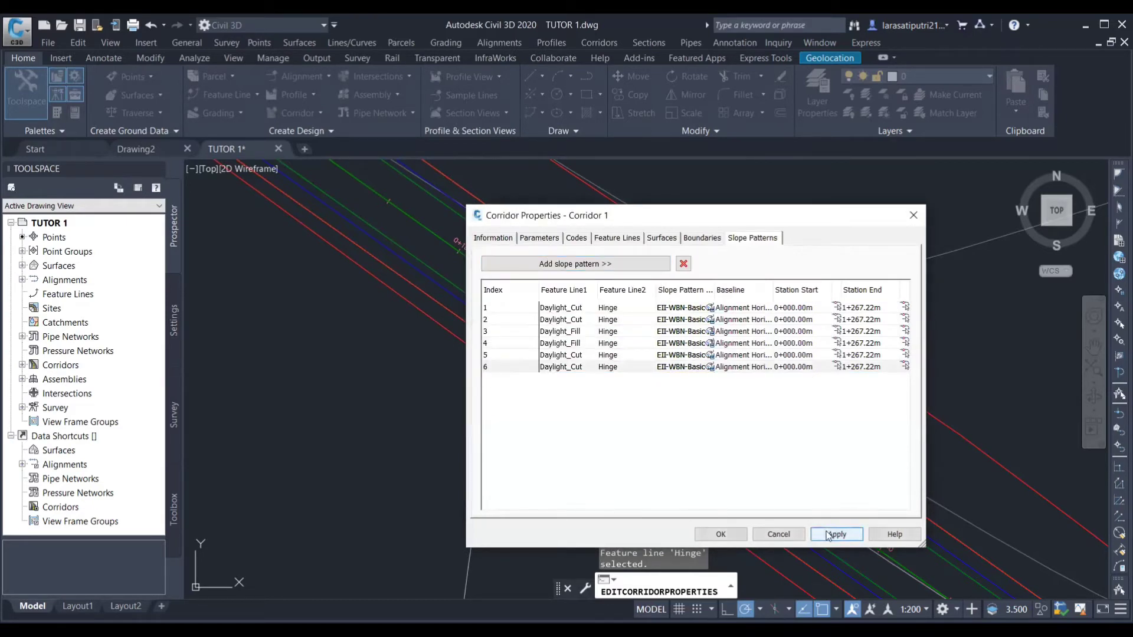
{"action": "left_click", "coordinate": [721, 534]}
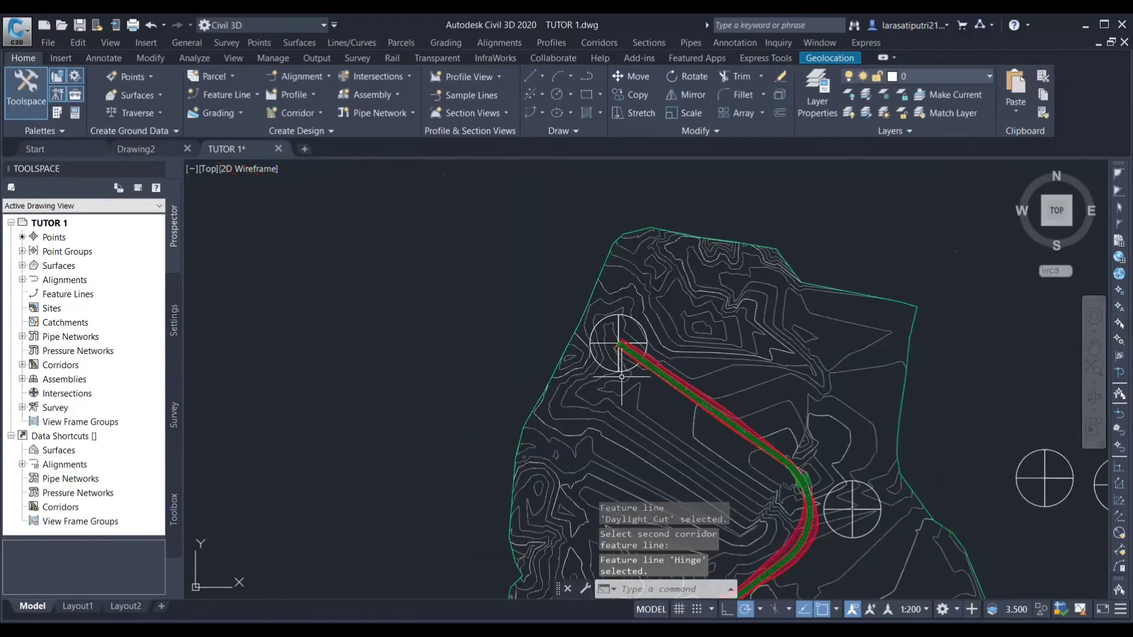
- Create a sample line group named "SL Collection -1" on the road's horizontal alignment, sampling all listed data sources
{"action": "scroll", "coordinate": [718, 448], "scroll_direction": "down", "scroll_amount": 4}
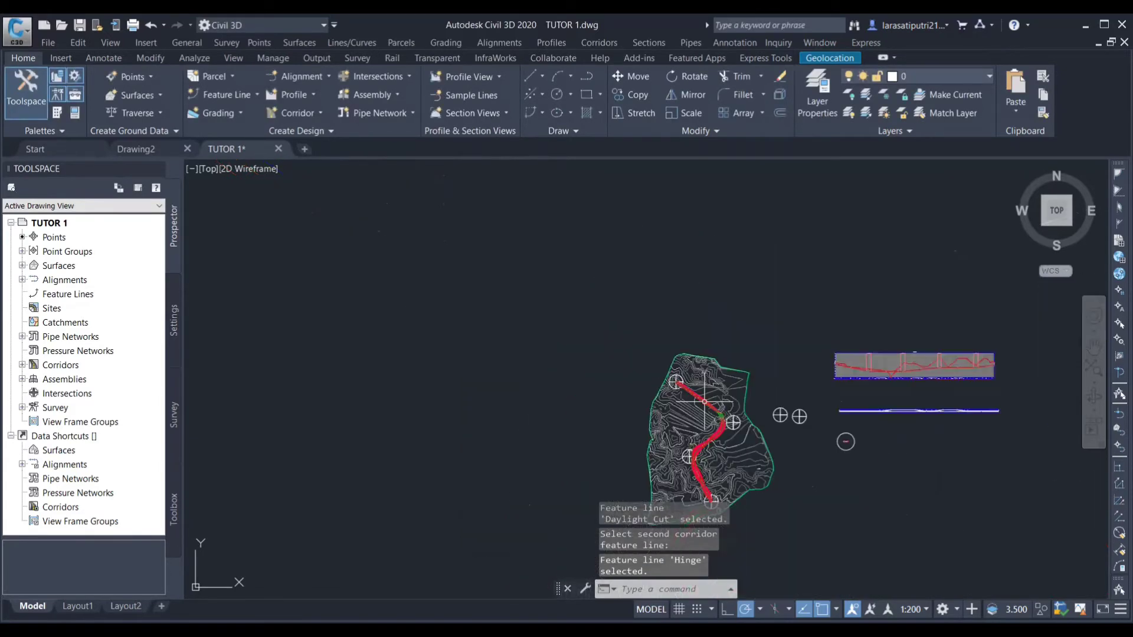
{"action": "scroll", "coordinate": [685, 459], "scroll_direction": "up", "scroll_amount": 4}
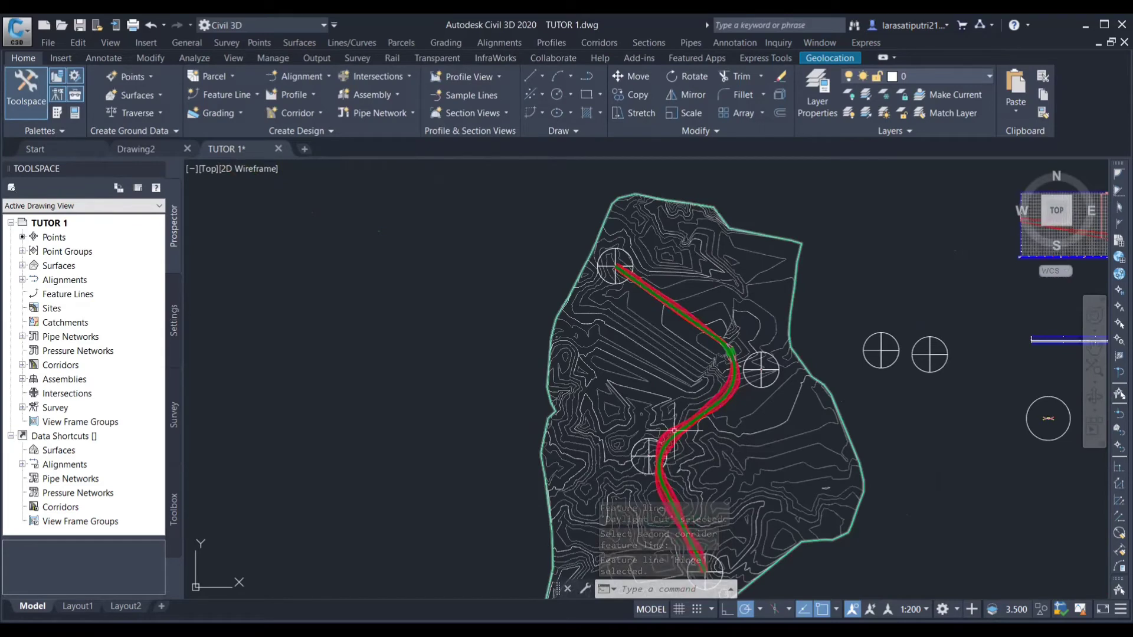
{"action": "left_click", "coordinate": [649, 43]}
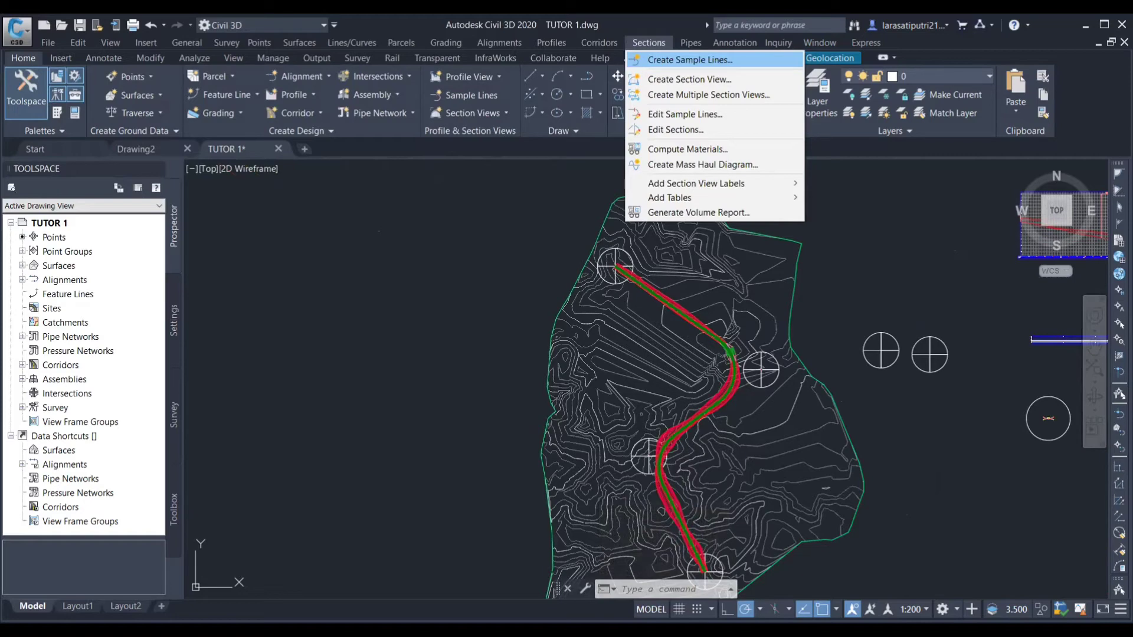
{"action": "scroll", "coordinate": [784, 341], "scroll_direction": "up", "scroll_amount": 5}
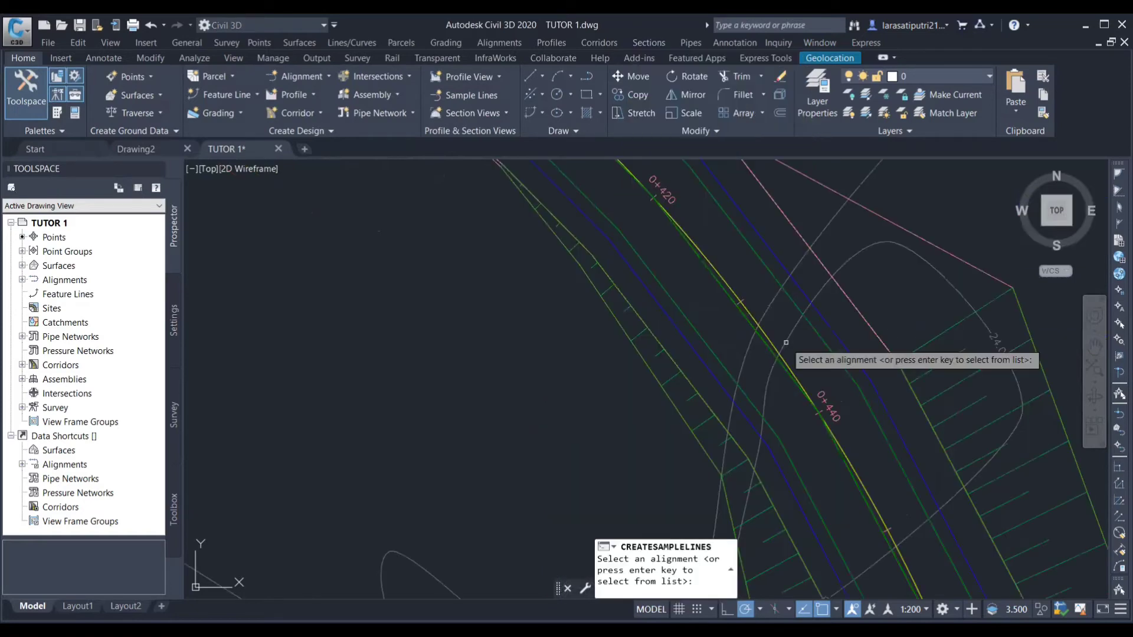
{"action": "left_click", "coordinate": [766, 341]}
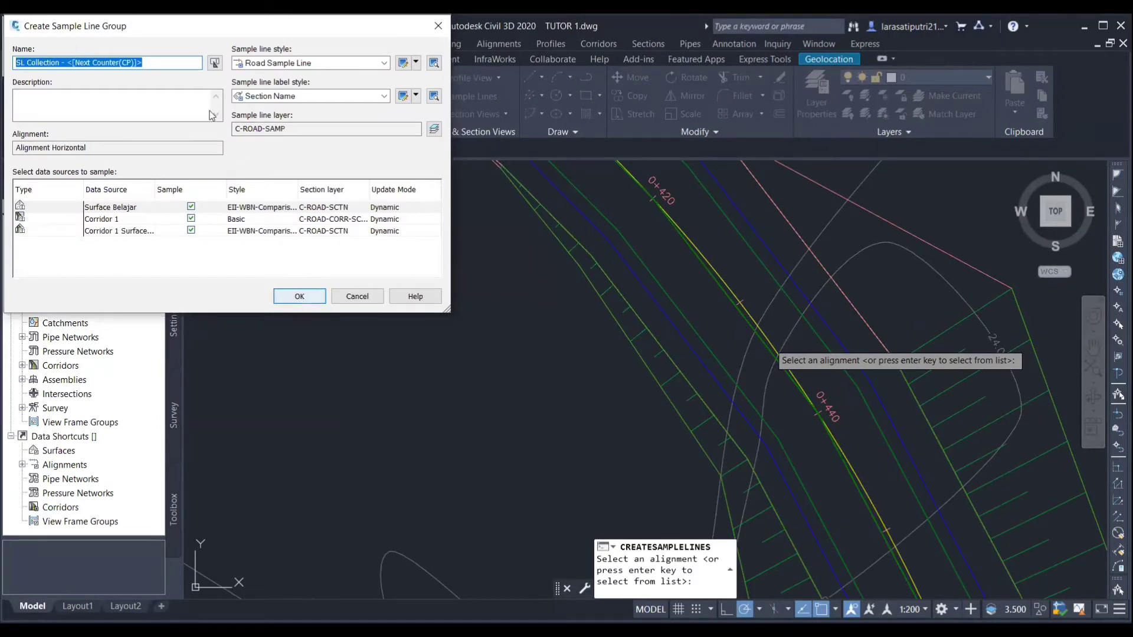
{"action": "left_click_drag", "start_coordinate": [61, 59], "coordinate": [122, 66]}
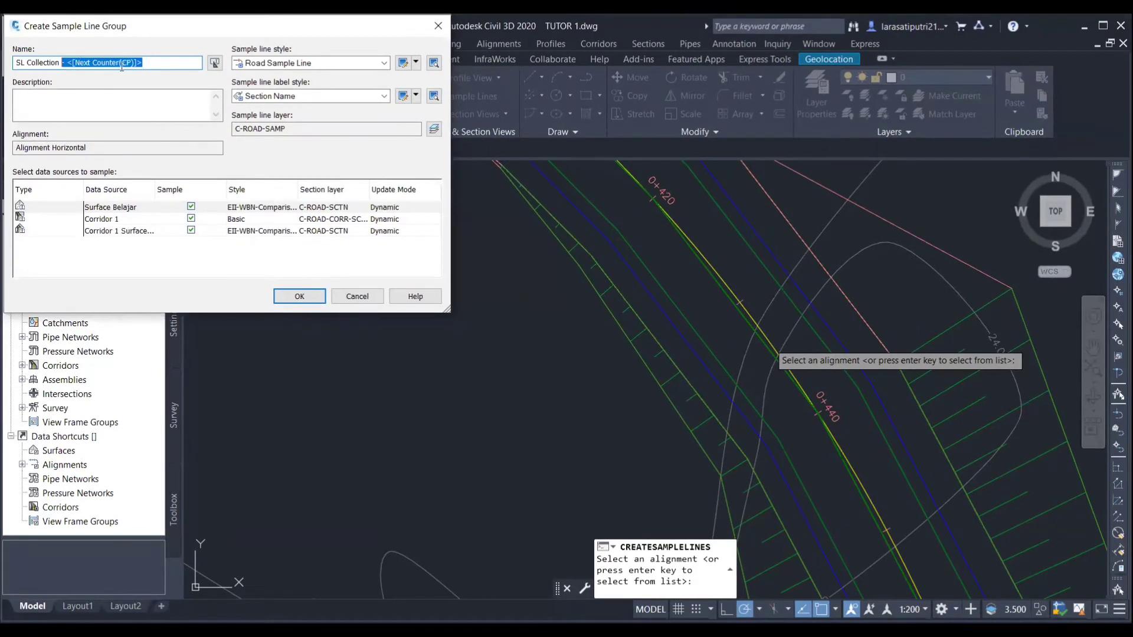
{"action": "type", "text": "-1"}
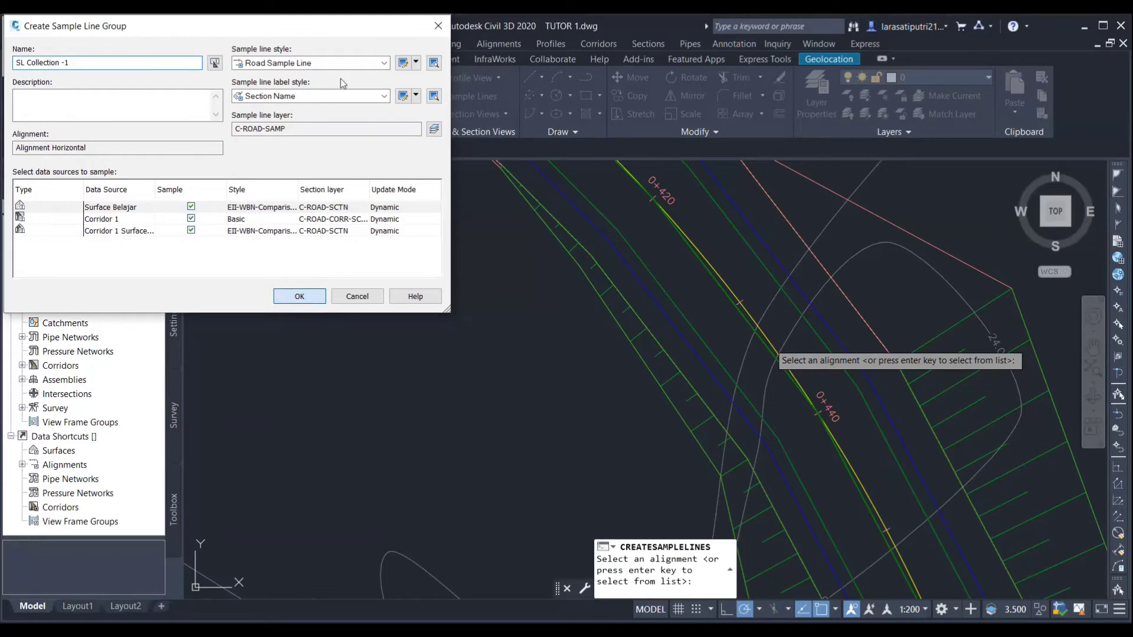
{"action": "key", "text": "Return"}
- Choose sample line creation by range of stations and set the left and right swath widths to 25 m
{"action": "left_click", "coordinate": [304, 46]}
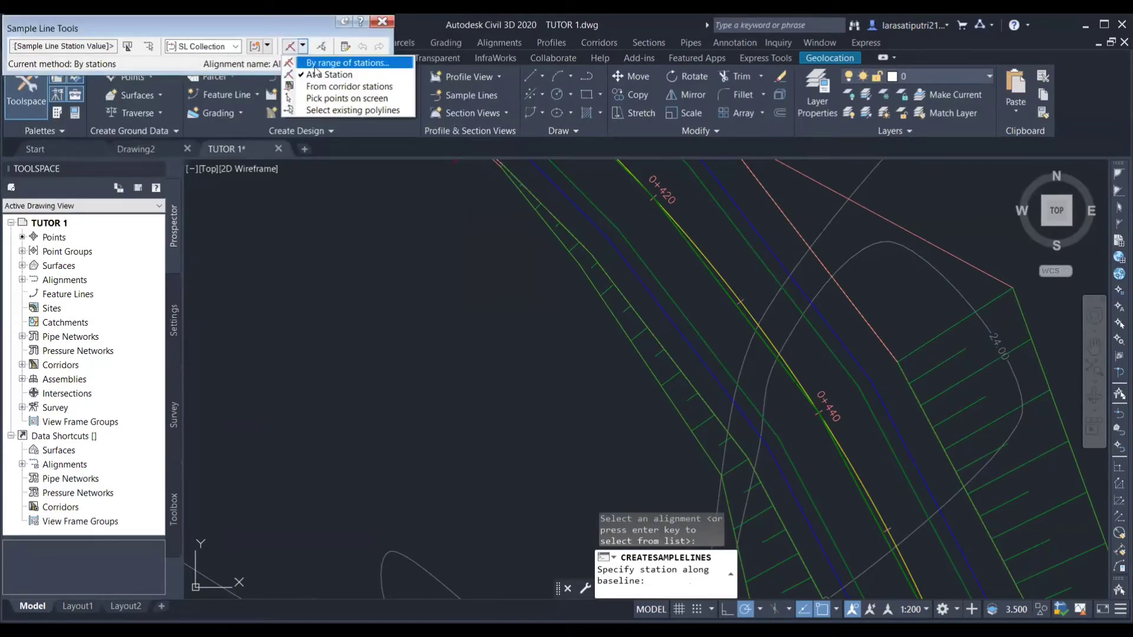
{"action": "left_click", "coordinate": [319, 63]}
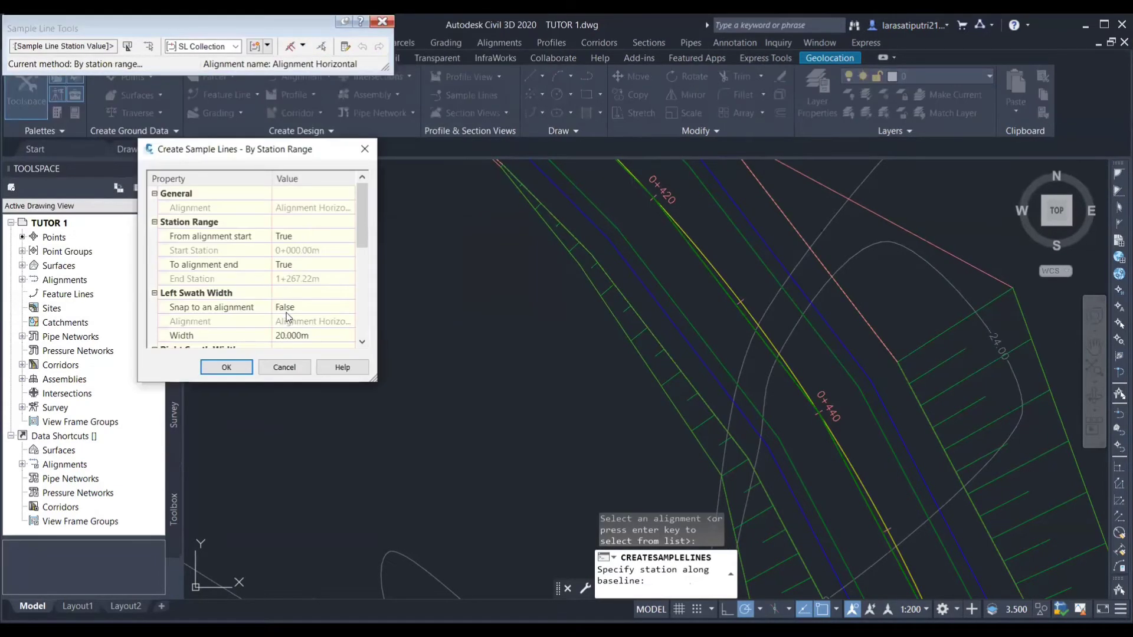
{"action": "scroll", "coordinate": [303, 295], "scroll_direction": "down", "scroll_amount": 1}
{"action": "left_click", "coordinate": [304, 293]}
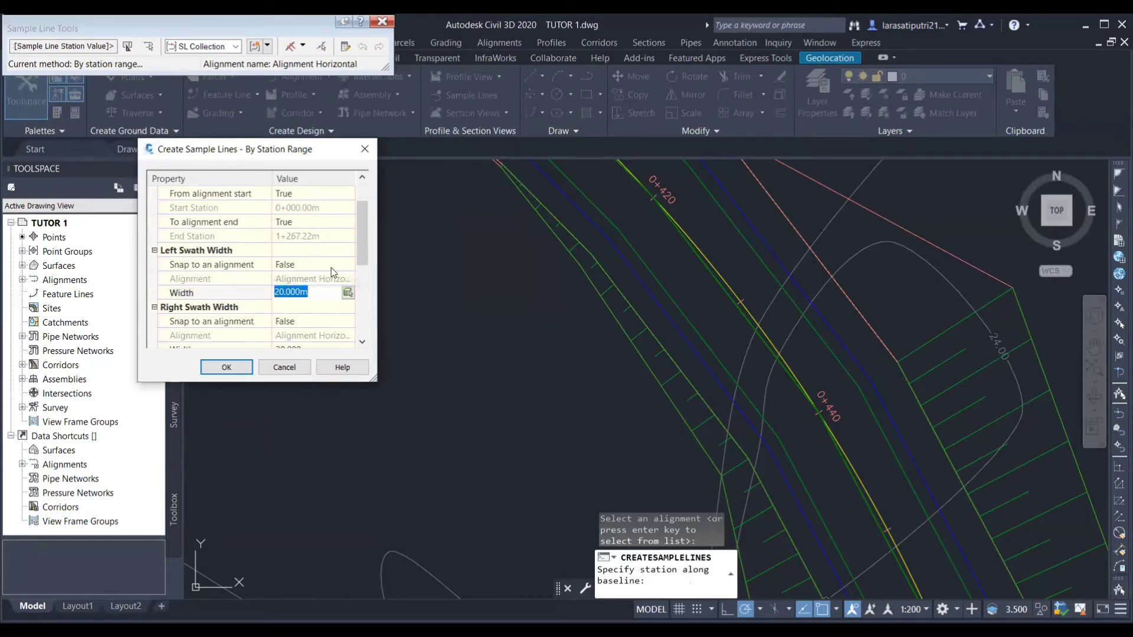
{"action": "type", "text": "25"}
{"action": "scroll", "coordinate": [307, 266], "scroll_direction": "down", "scroll_amount": 2}
{"action": "left_click", "coordinate": [307, 263]}
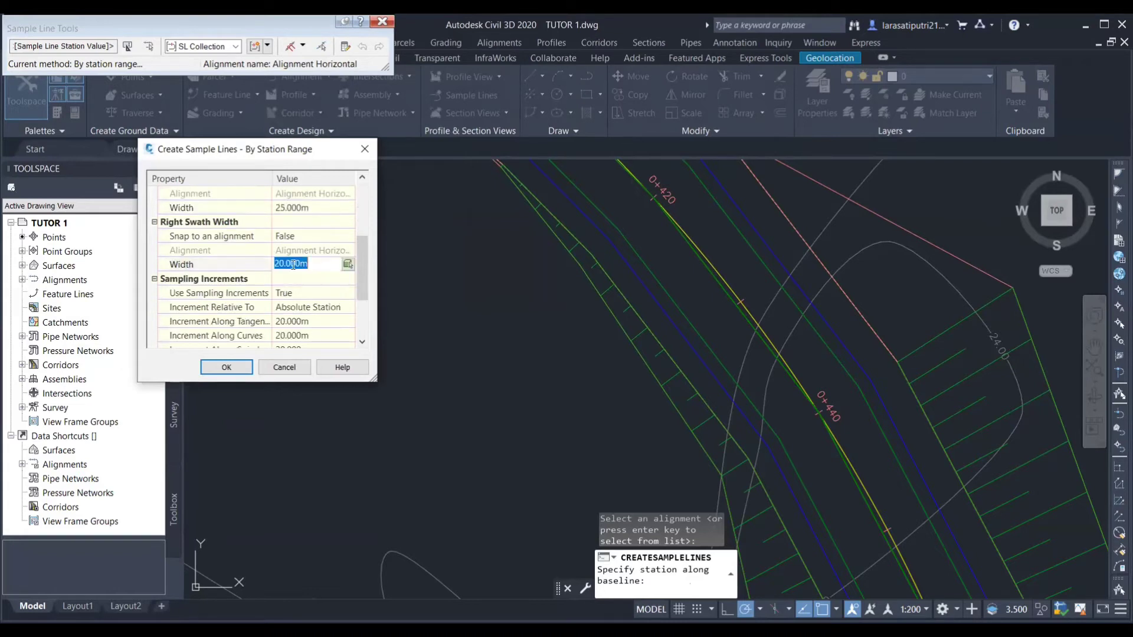
{"action": "key", "text": "BackSpace"}
{"action": "type", "text": "25"}
- Set the sampling increments along tangents, curves and spirals to 50 m
{"action": "scroll", "coordinate": [293, 256], "scroll_direction": "down", "scroll_amount": 2}
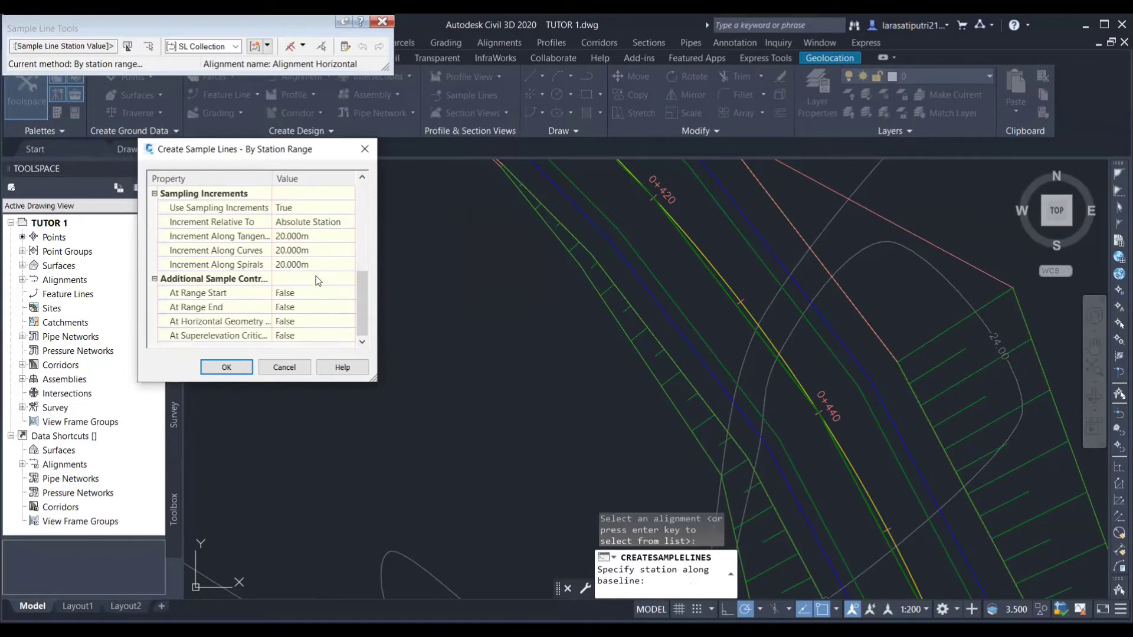
{"action": "left_click", "coordinate": [294, 236]}
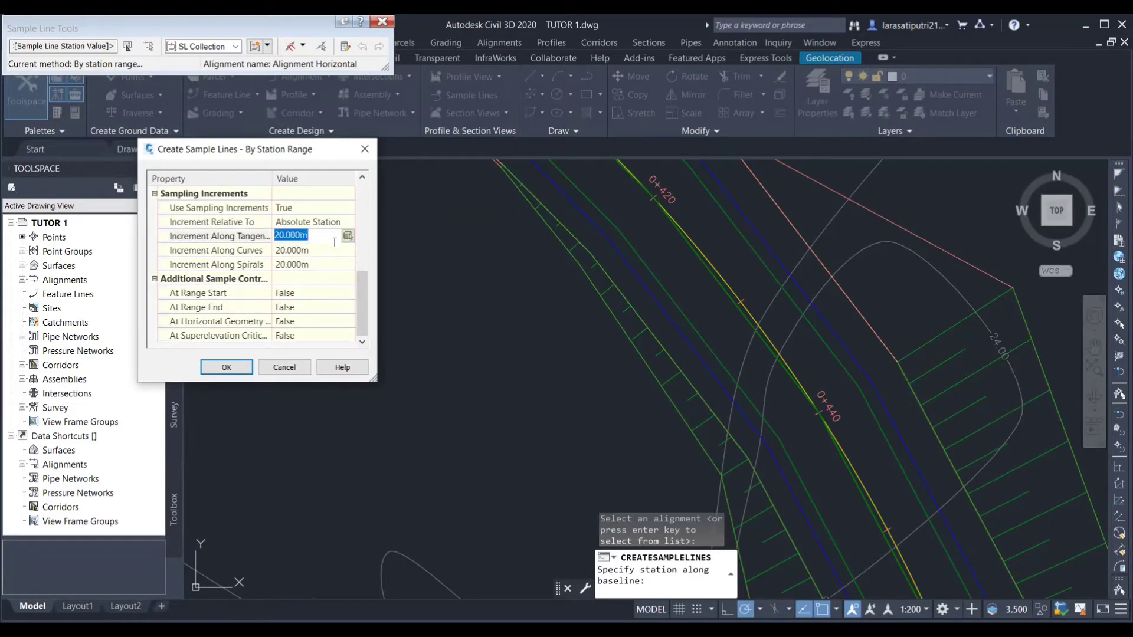
{"action": "type", "text": "50"}
{"action": "left_click", "coordinate": [308, 251]}
{"action": "type", "text": "50"}
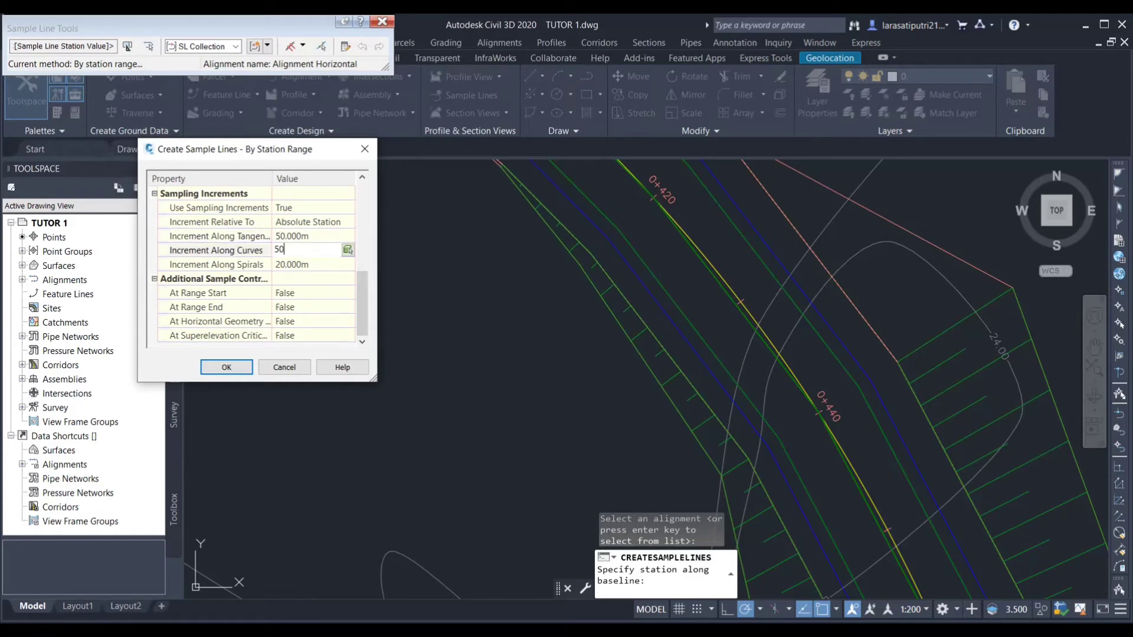
{"action": "left_click", "coordinate": [302, 265]}
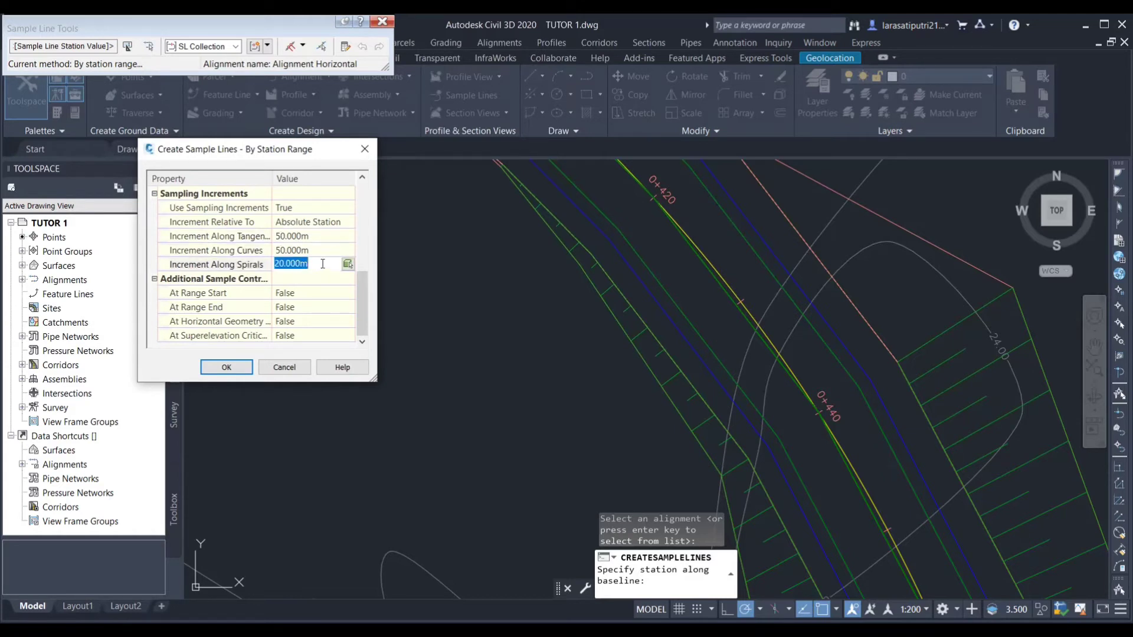
{"action": "key", "text": "BackSpace"}
{"action": "type", "text": "50"}
- Enable additional sample lines at the range start and the range end
{"action": "left_click", "coordinate": [295, 292]}
{"action": "left_click", "coordinate": [304, 293]}
{"action": "left_click", "coordinate": [307, 321]}
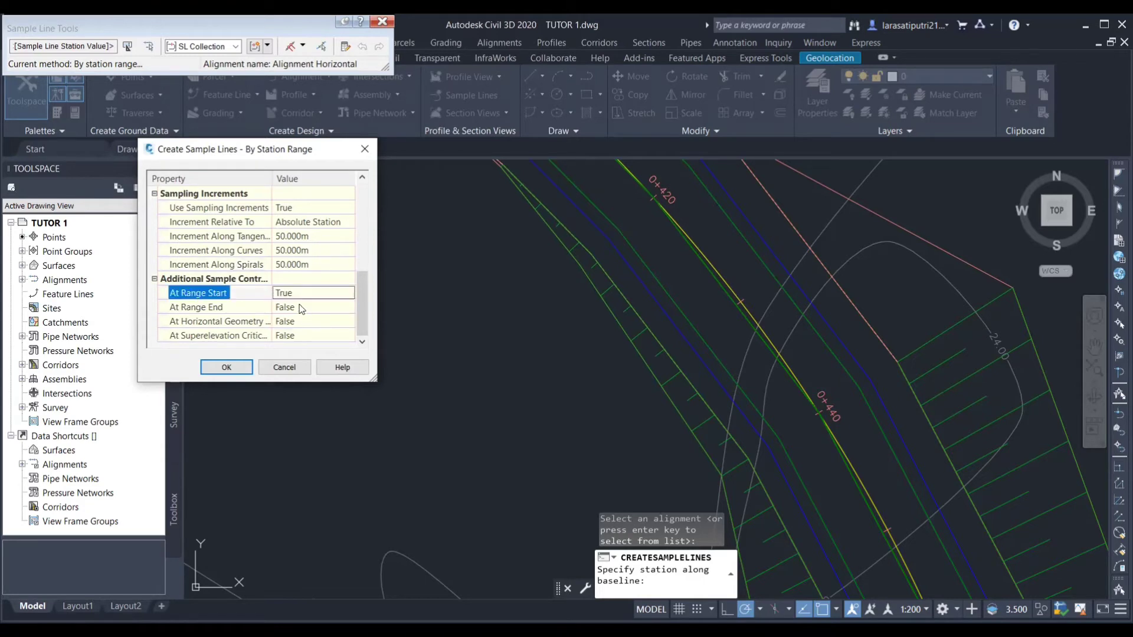
{"action": "left_click", "coordinate": [313, 308]}
{"action": "left_click", "coordinate": [316, 308]}
{"action": "left_click", "coordinate": [313, 336]}
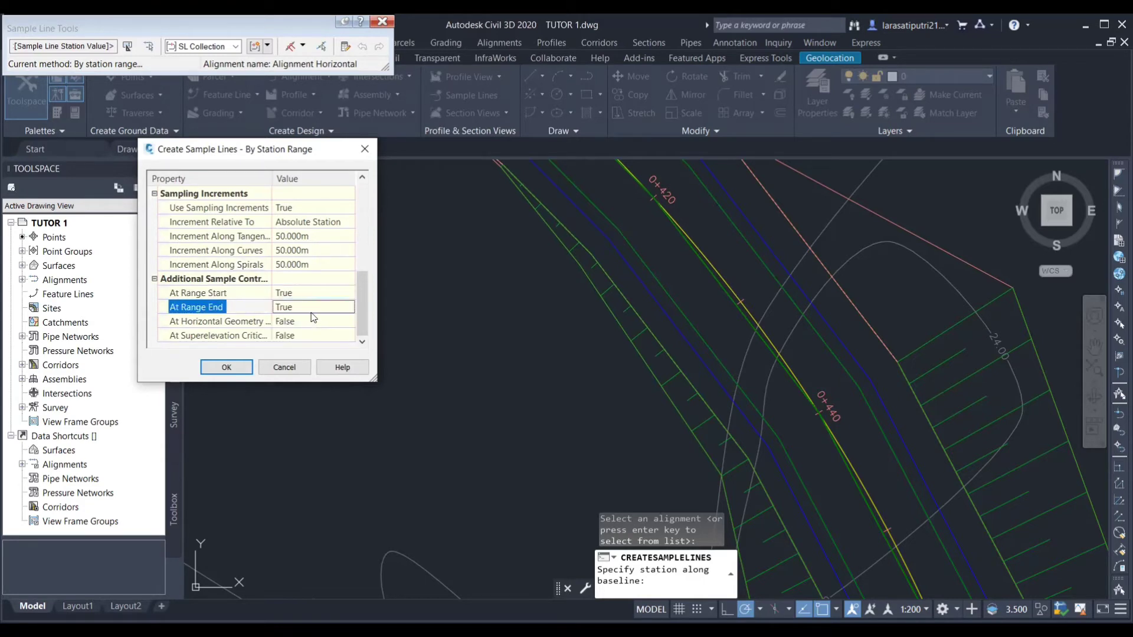
- Enable sampling at horizontal geometry points and superelevation critical stations, and generate the sample lines
{"action": "left_click", "coordinate": [313, 321]}
{"action": "left_click", "coordinate": [316, 321]}
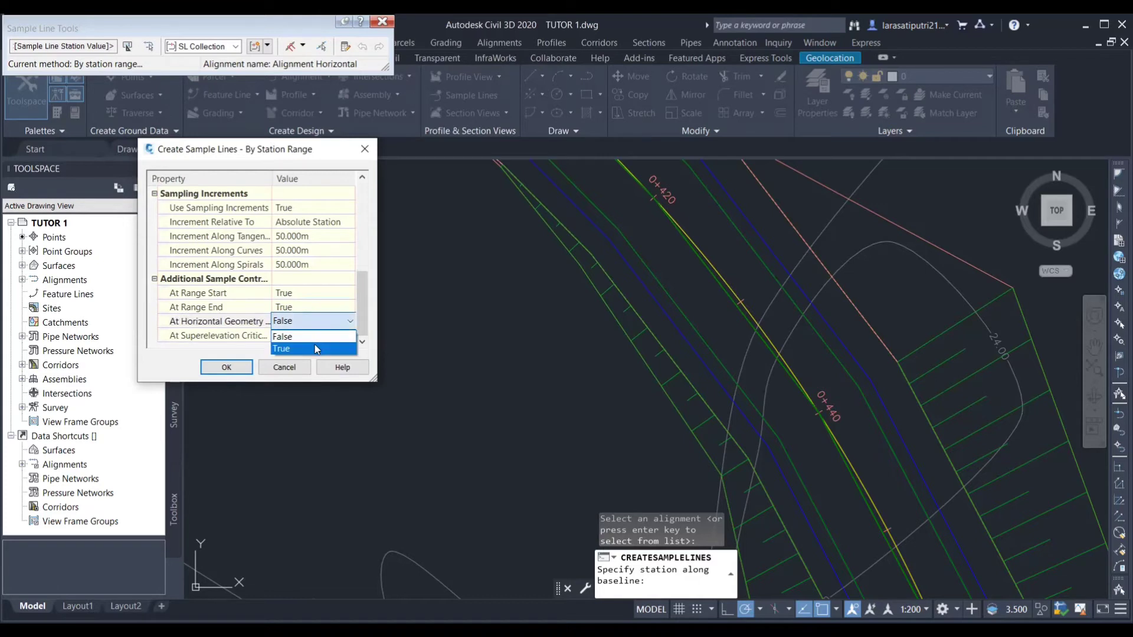
{"action": "left_click", "coordinate": [316, 349]}
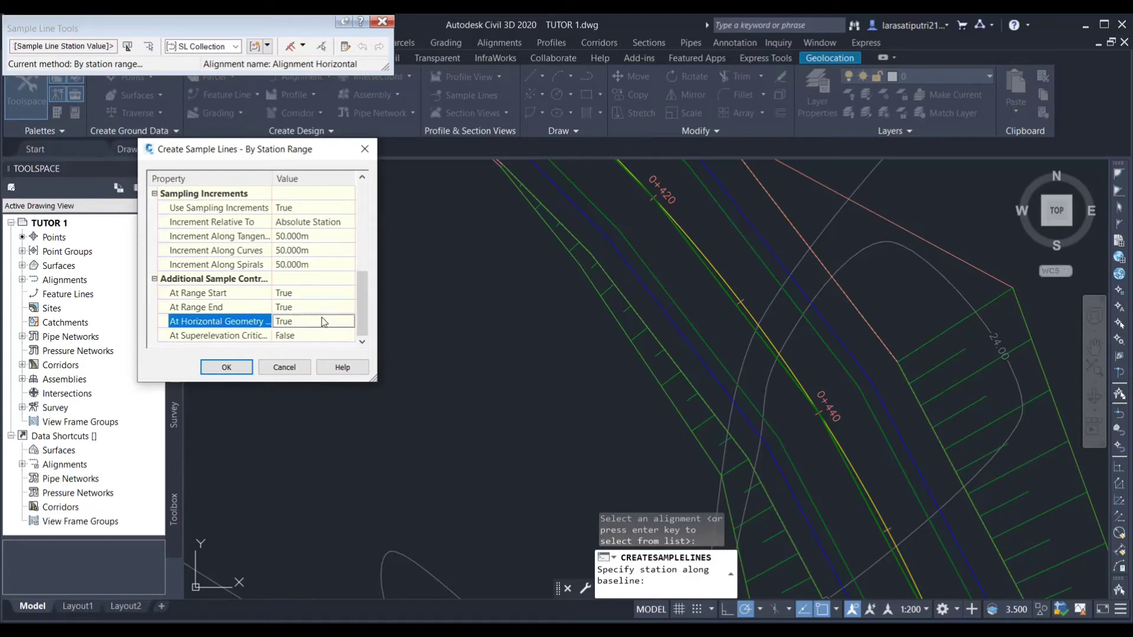
{"action": "left_click", "coordinate": [315, 337]}
{"action": "left_click", "coordinate": [315, 337]}
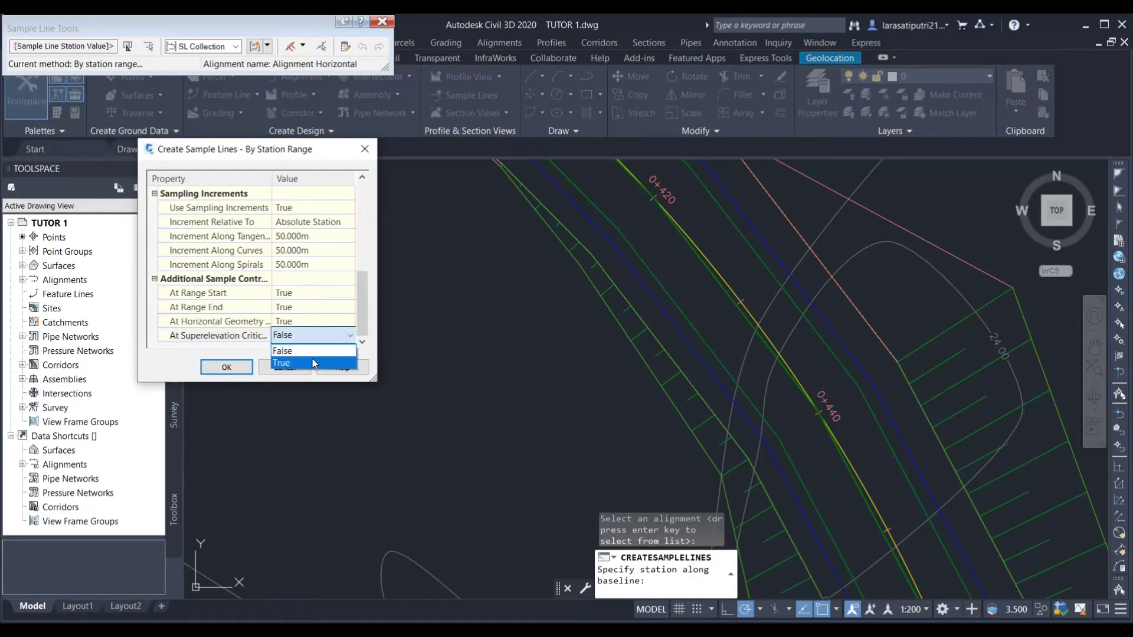
{"action": "left_click", "coordinate": [312, 358]}
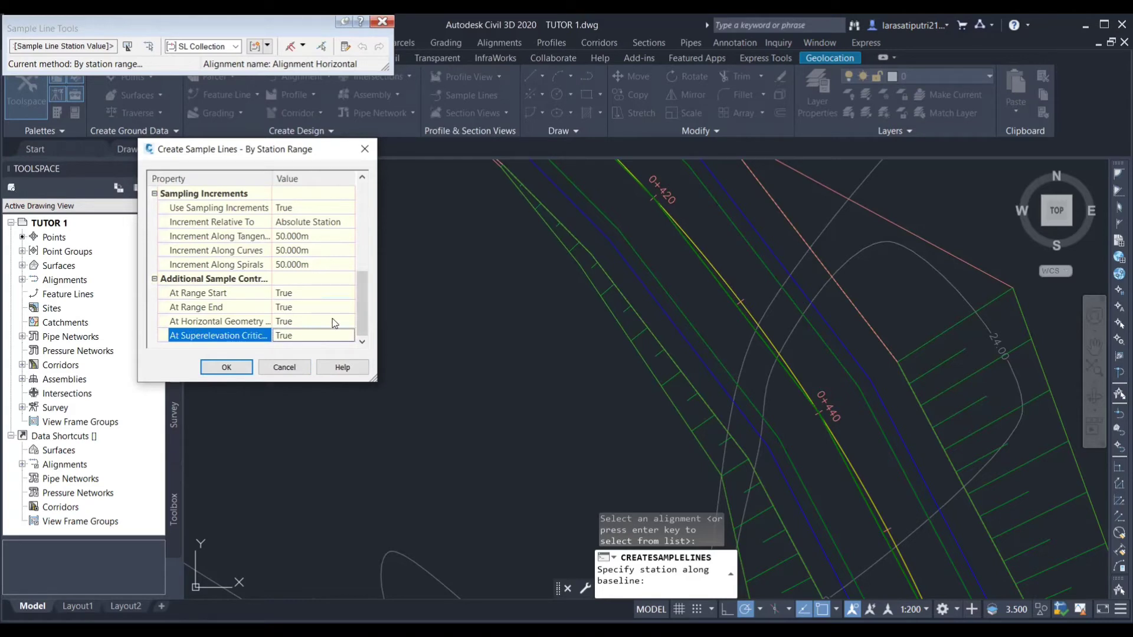
{"action": "left_click", "coordinate": [229, 367]}
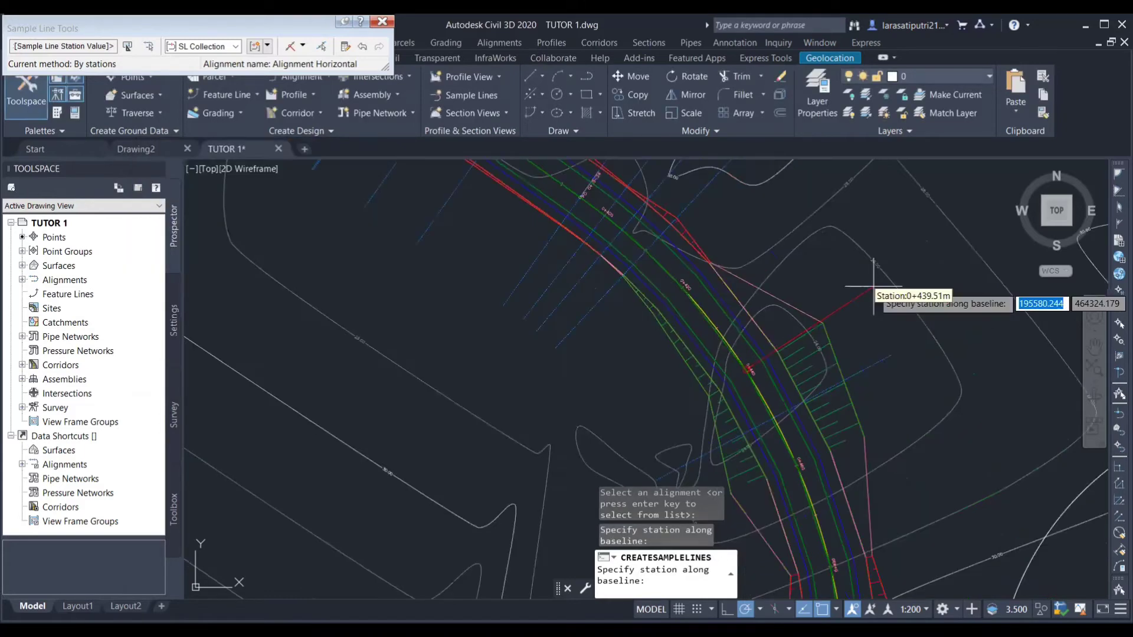
- Add one more sample line at about station 0+439.51 with the default 25 m swath widths, and end the command
{"action": "left_click", "coordinate": [871, 288]}
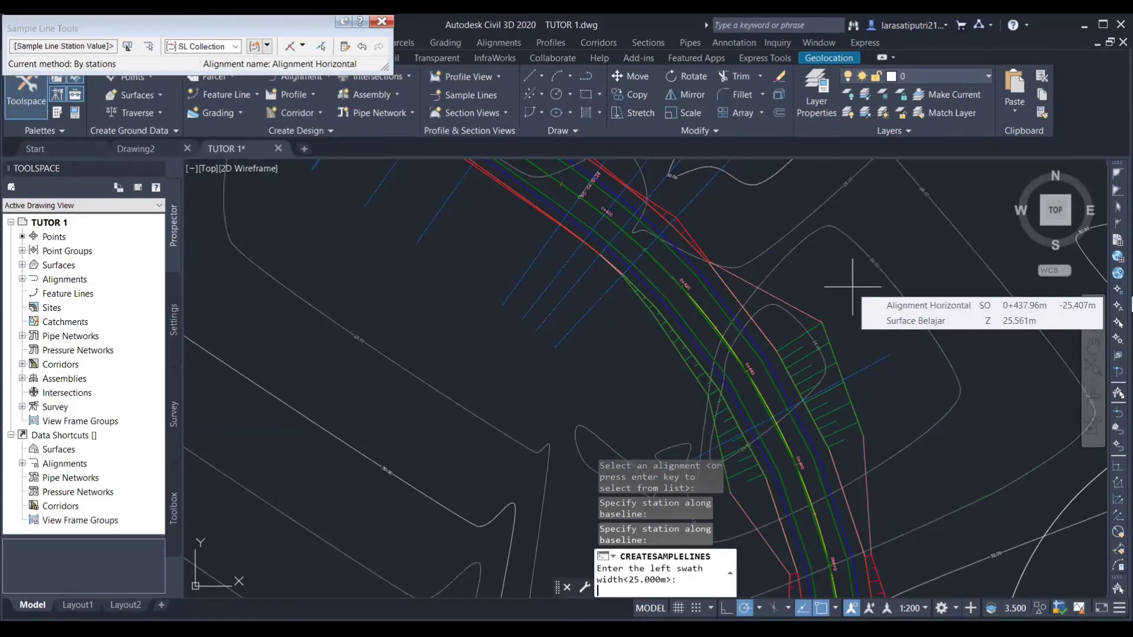
{"action": "key", "text": "Return"}
{"action": "scroll", "coordinate": [732, 315], "scroll_direction": "down", "scroll_amount": 3}
{"action": "key", "text": "Return"}
{"action": "key", "text": "Escape"}
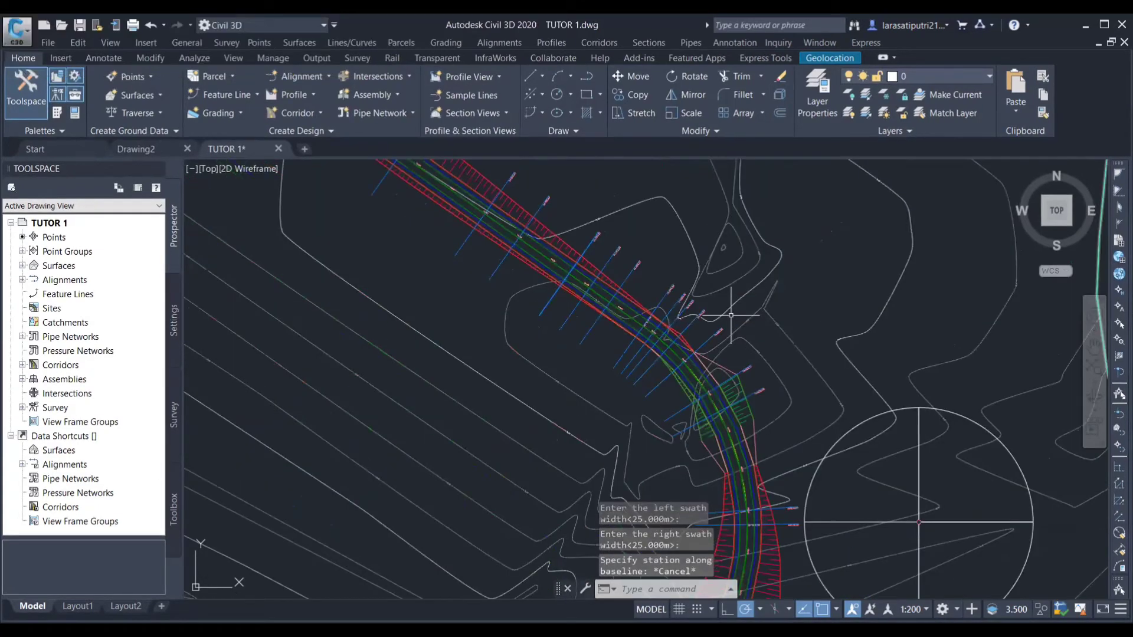
- Start creating multiple section views for Alignment Horizontal, name them "cross section", and choose the section view style
{"action": "scroll", "coordinate": [731, 315], "scroll_direction": "up", "scroll_amount": 3}
{"action": "scroll", "coordinate": [670, 331], "scroll_direction": "down", "scroll_amount": 3}
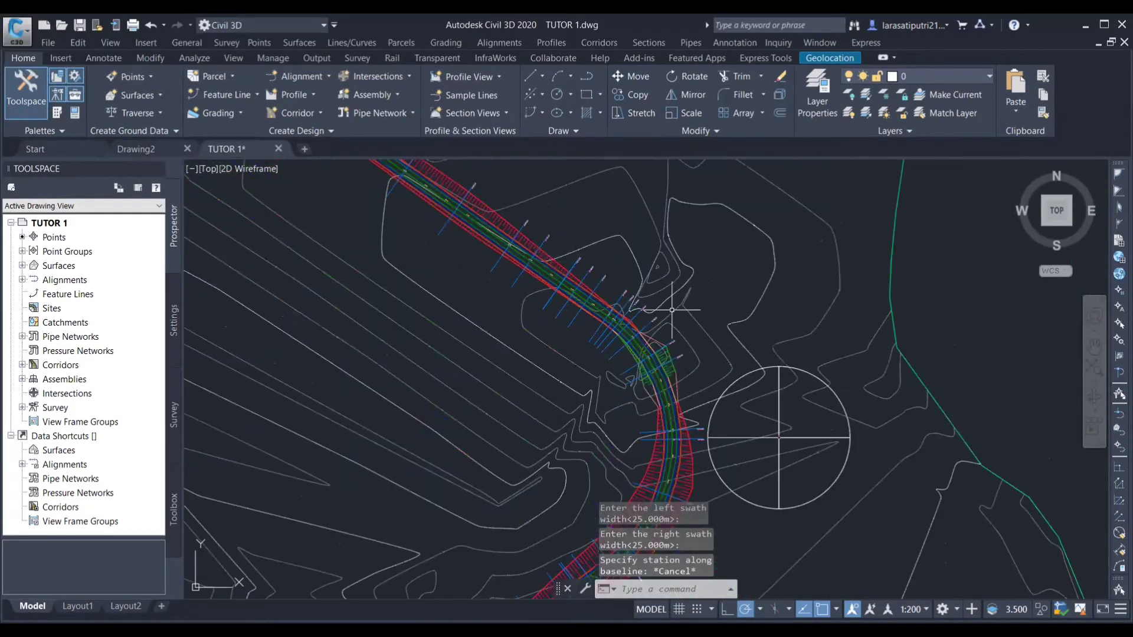
{"action": "scroll", "coordinate": [649, 312], "scroll_direction": "up", "scroll_amount": 5}
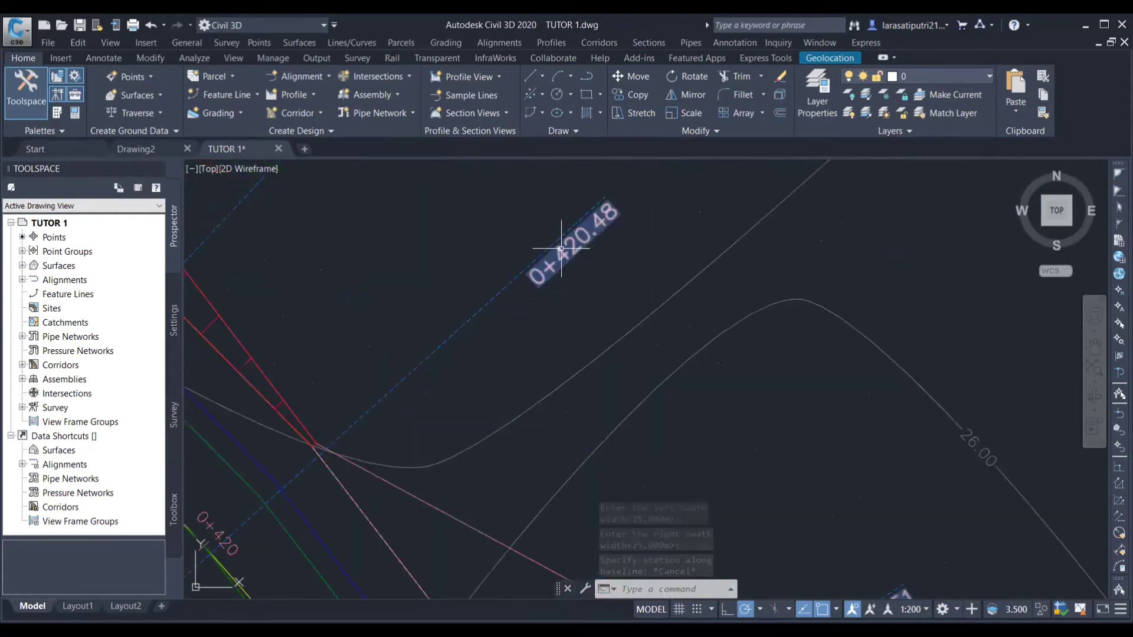
{"action": "scroll", "coordinate": [634, 352], "scroll_direction": "down", "scroll_amount": 3}
{"action": "scroll", "coordinate": [634, 352], "scroll_direction": "down", "scroll_amount": 2}
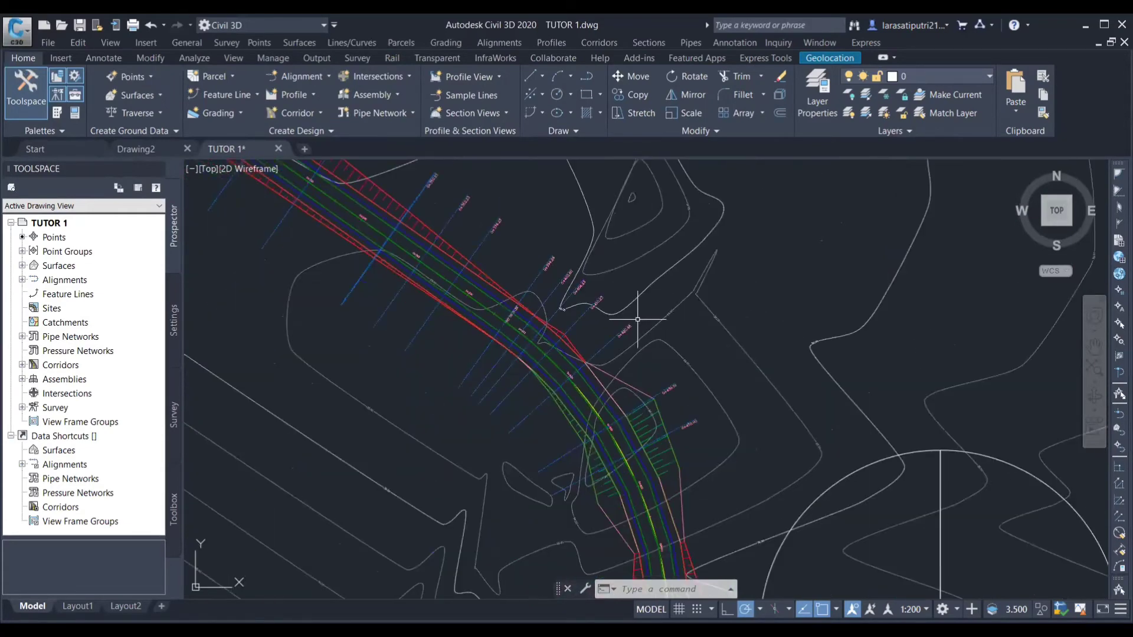
{"action": "left_click", "coordinate": [649, 42]}
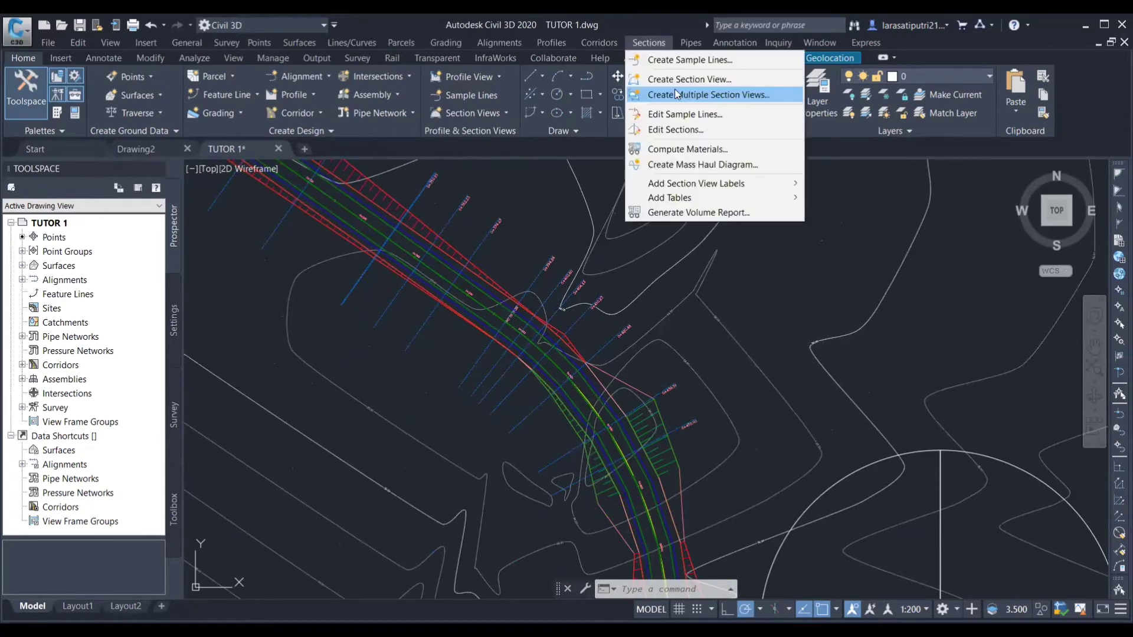
{"action": "left_click", "coordinate": [675, 94]}
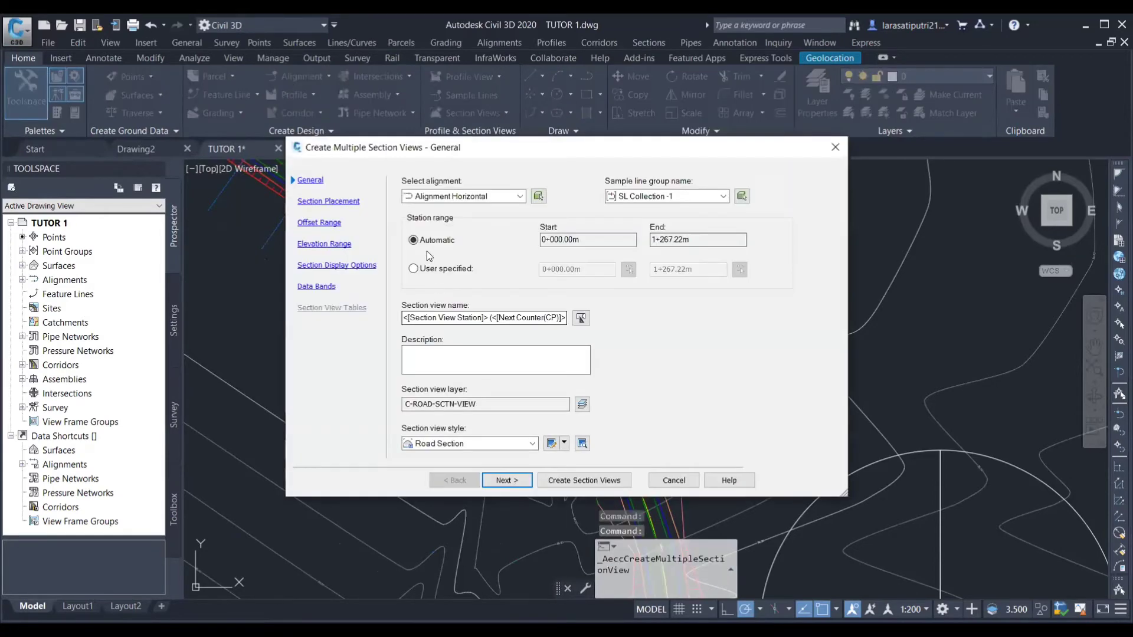
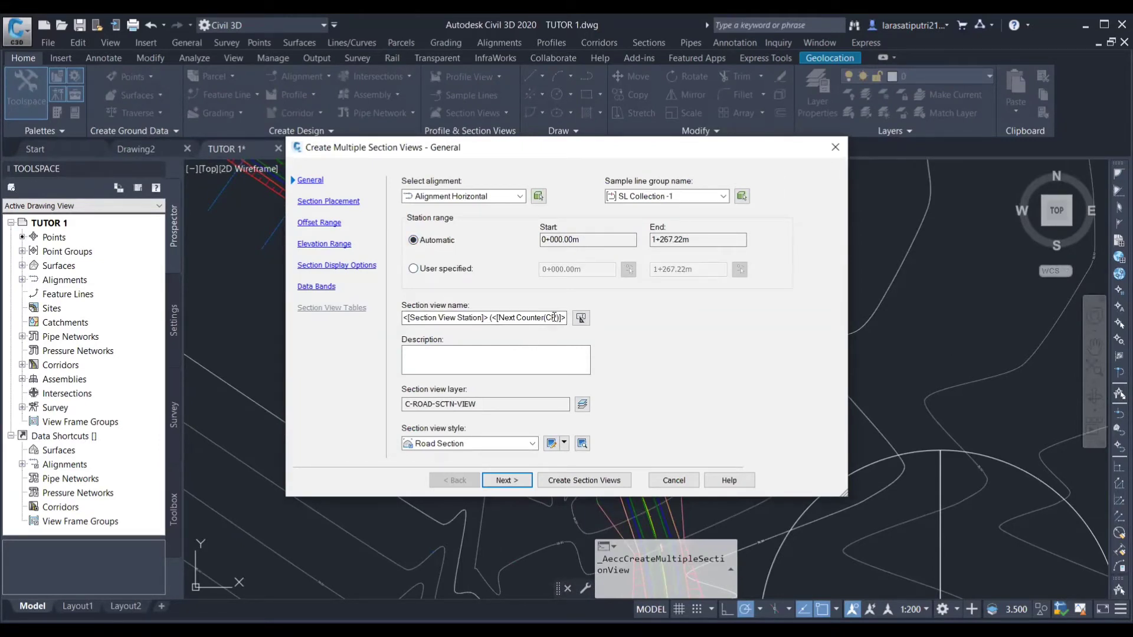
{"action": "left_click_drag", "start_coordinate": [564, 318], "coordinate": [403, 314]}
{"action": "type", "text": "cro"}
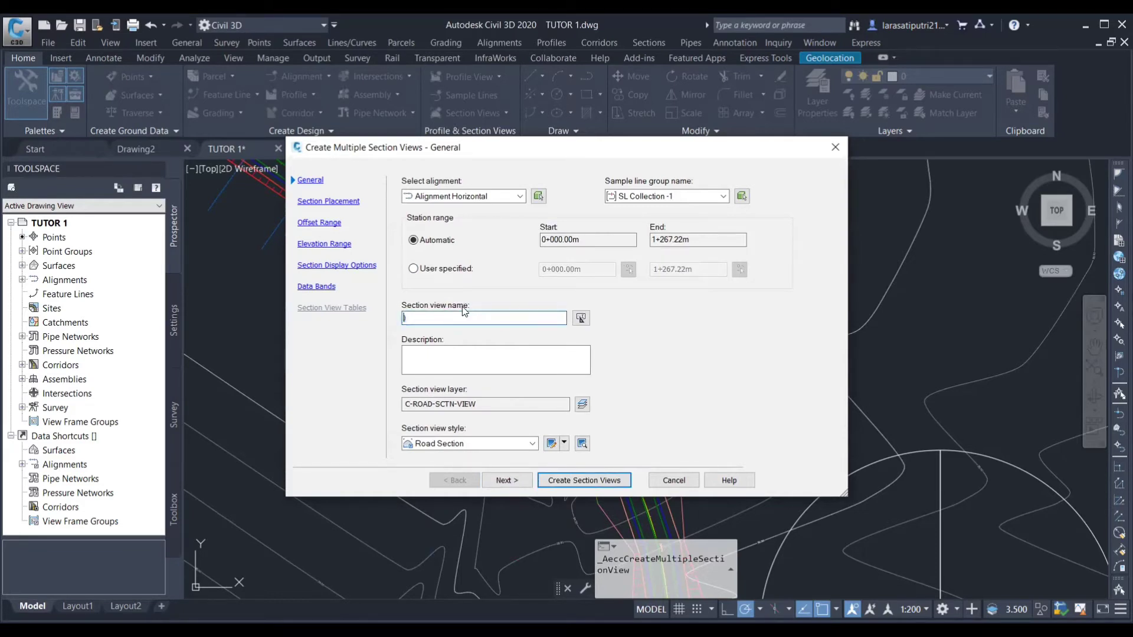
{"action": "type", "text": "ss section"}
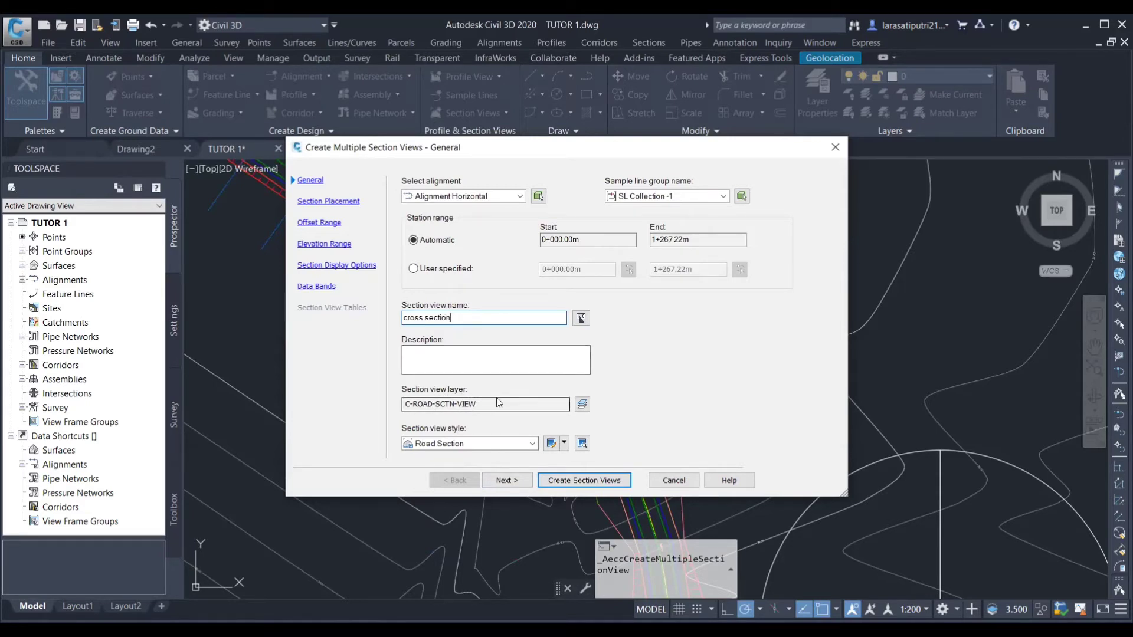
{"action": "left_click", "coordinate": [530, 445]}
{"action": "left_click", "coordinate": [462, 455]}
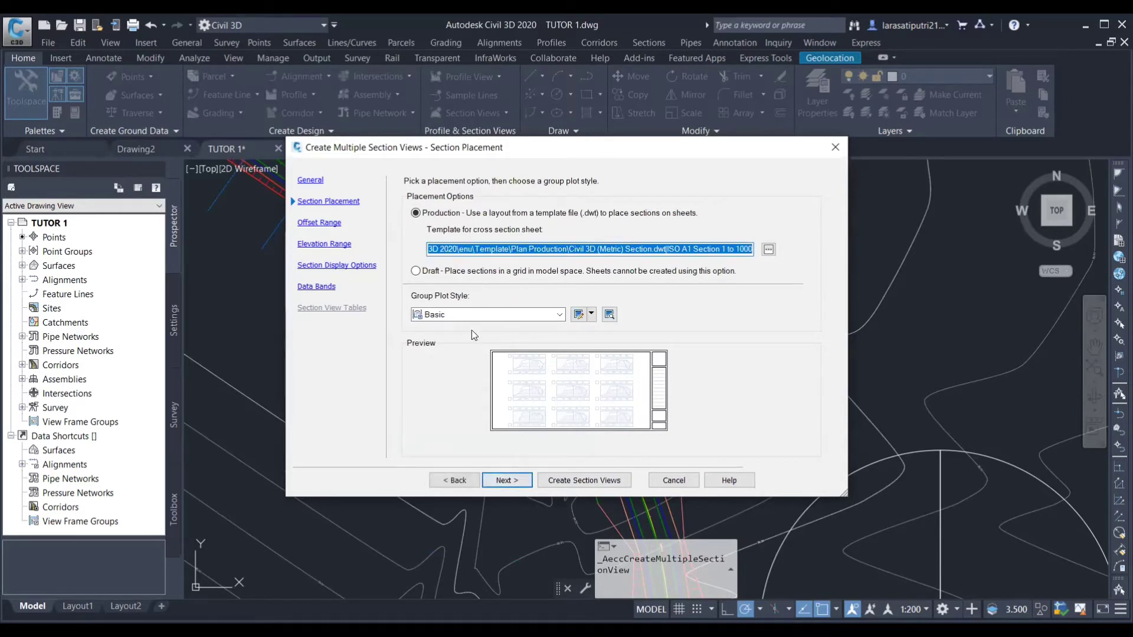
- Load Template Print A3 Udi.dwt from the Downloads folder as the cross section sheet template
{"action": "left_click", "coordinate": [768, 249]}
{"action": "left_click", "coordinate": [724, 275]}
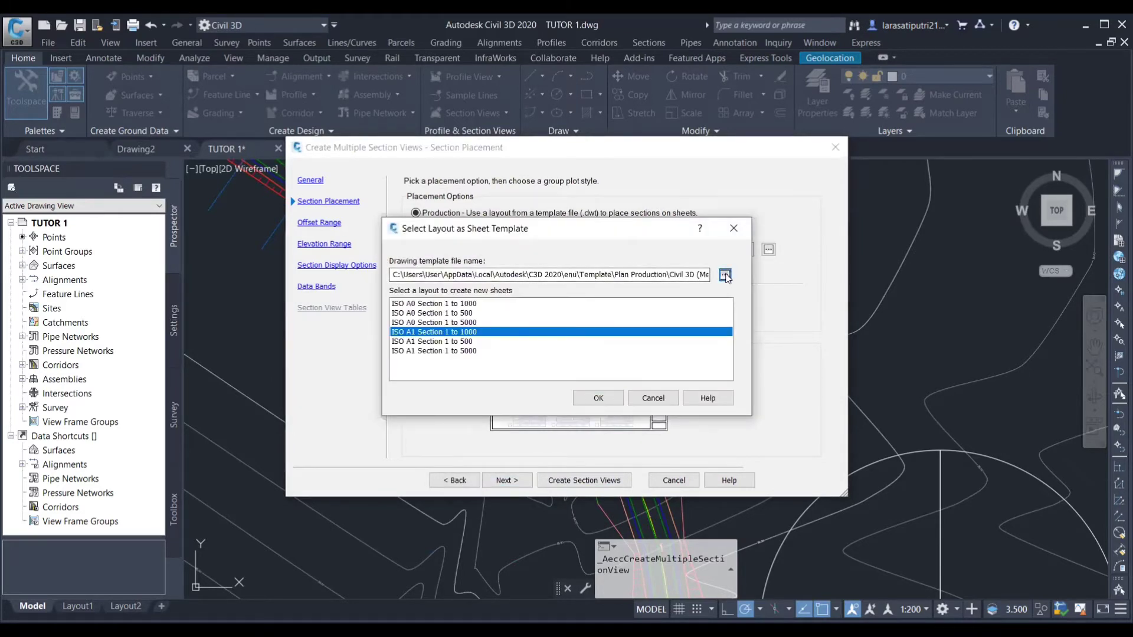
{"action": "left_click", "coordinate": [366, 242]}
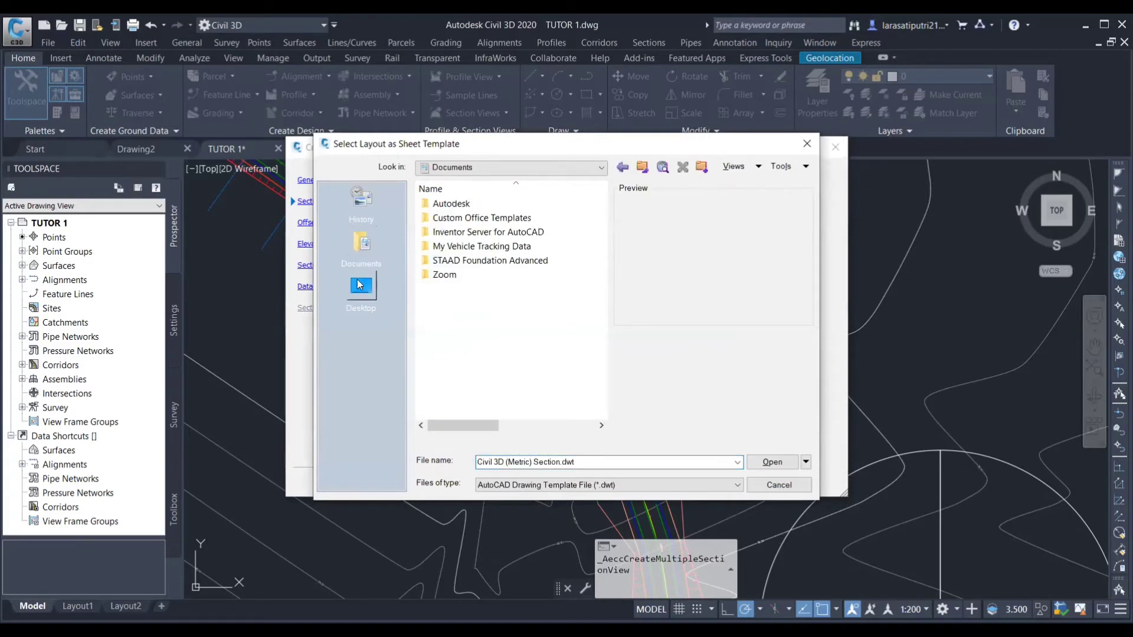
{"action": "left_click", "coordinate": [360, 286]}
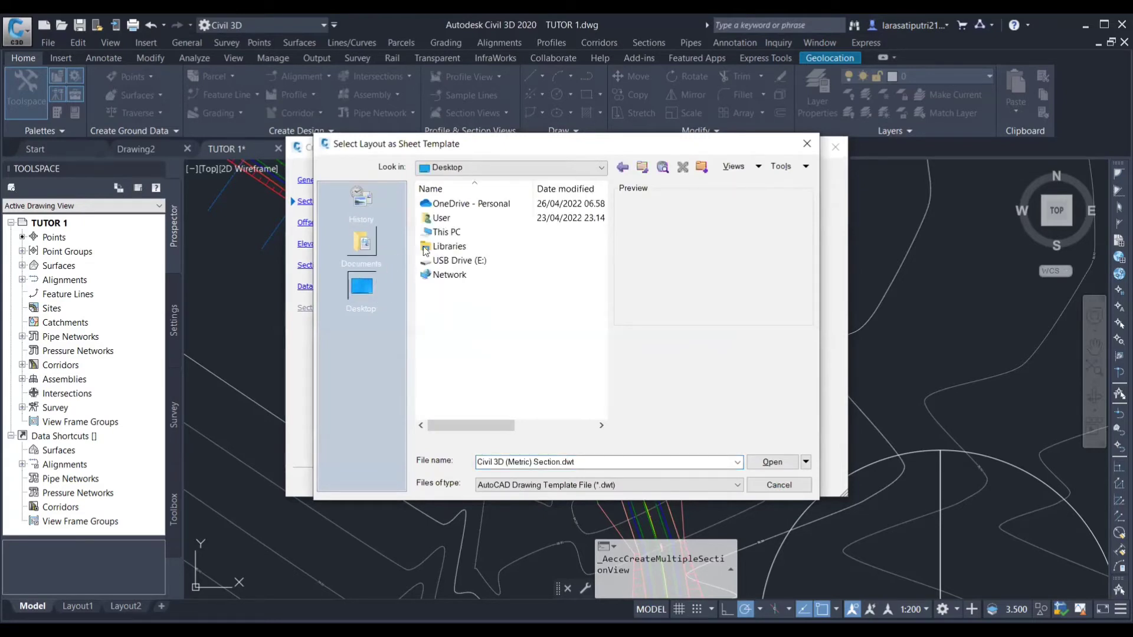
{"action": "double_click", "coordinate": [460, 233]}
{"action": "double_click", "coordinate": [471, 259]}
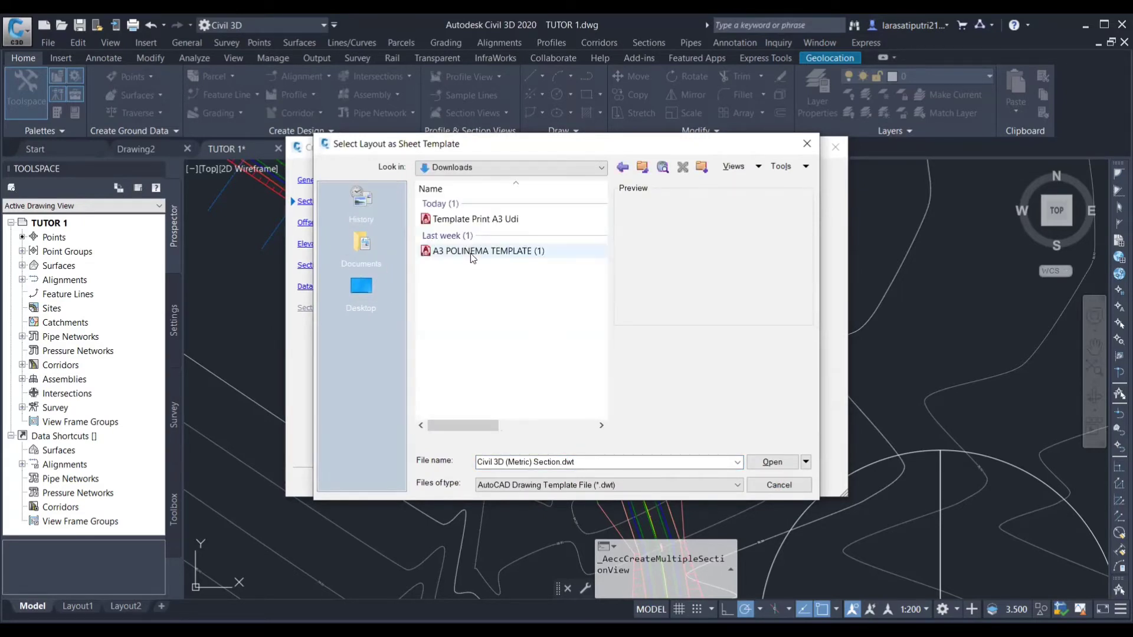
{"action": "left_click", "coordinate": [466, 219]}
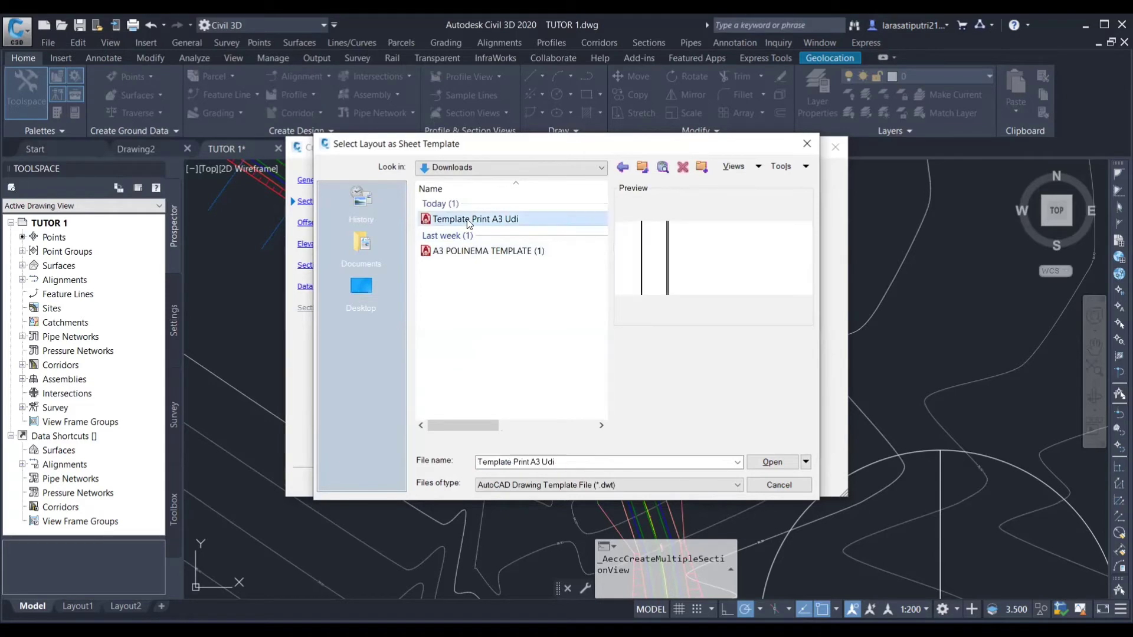
{"action": "left_click", "coordinate": [766, 464]}
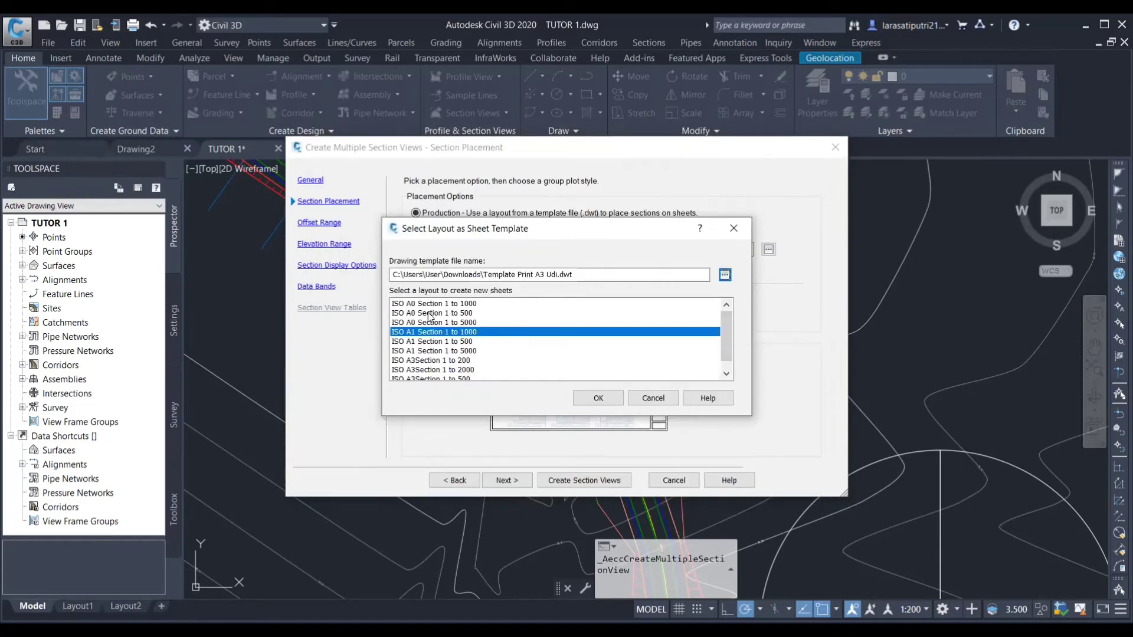
- Choose the ISO A3Section 1 to 500 layout for the section sheets and confirm it
{"action": "scroll", "coordinate": [433, 366], "scroll_direction": "down", "scroll_amount": 2}
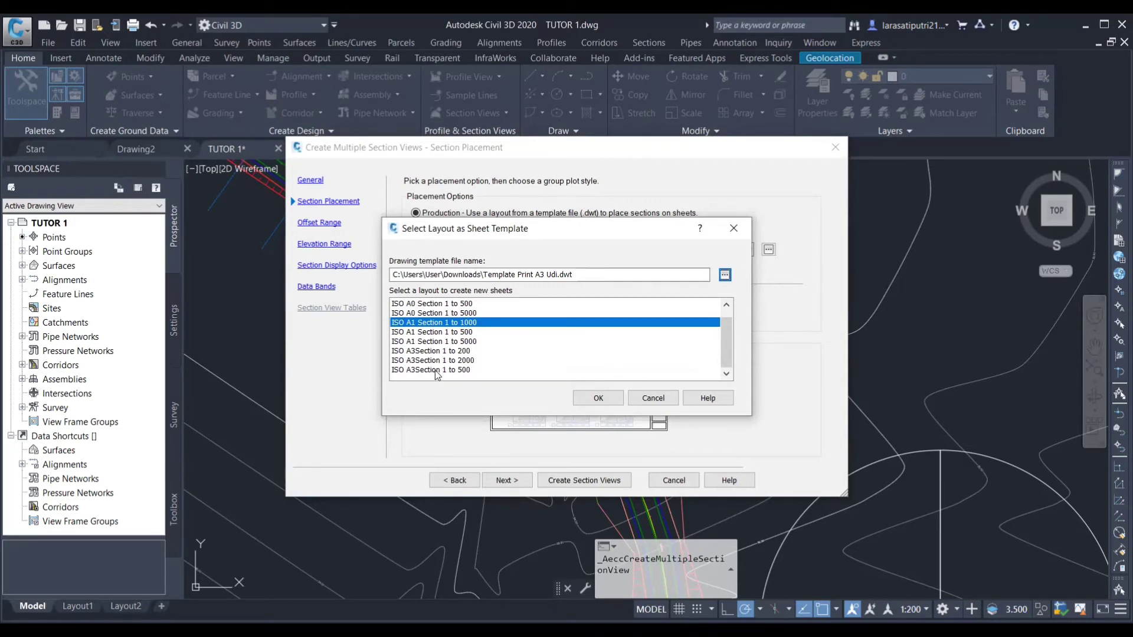
{"action": "left_click", "coordinate": [436, 370]}
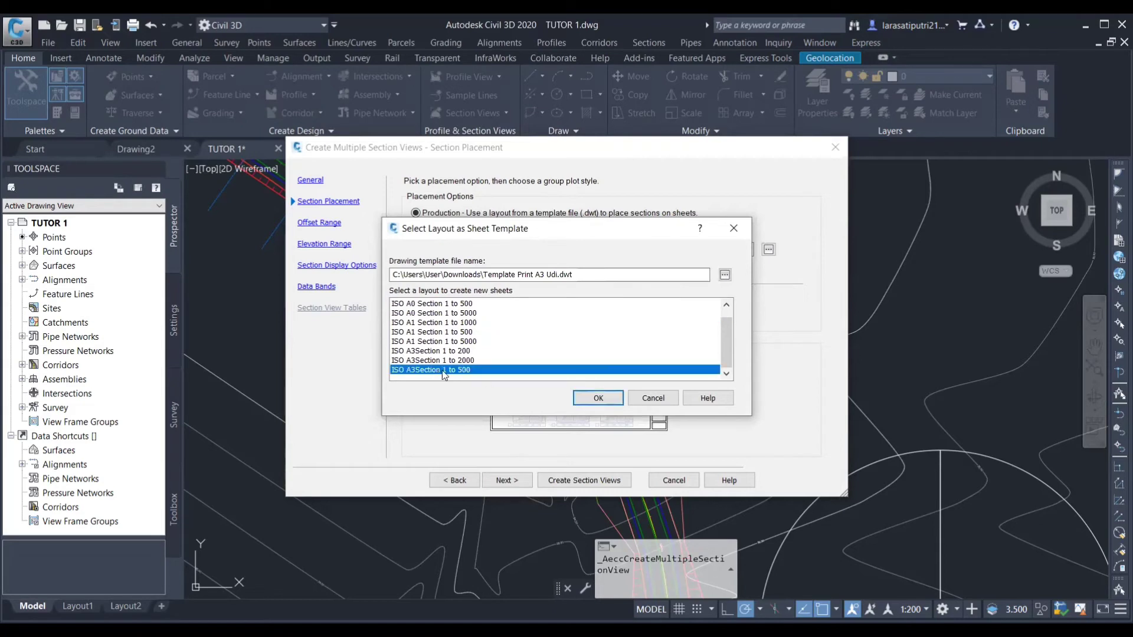
{"action": "left_click", "coordinate": [611, 398]}
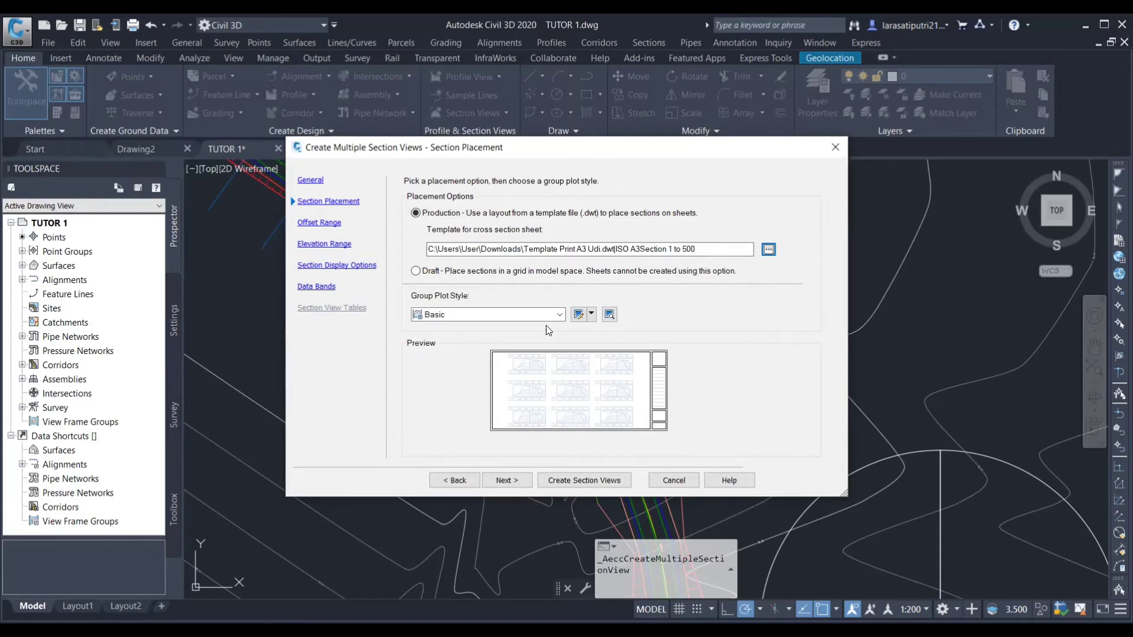
- Accept the Basic group plot style, the automatic offset and elevation ranges, and the default section display options
{"action": "left_click", "coordinate": [511, 481]}
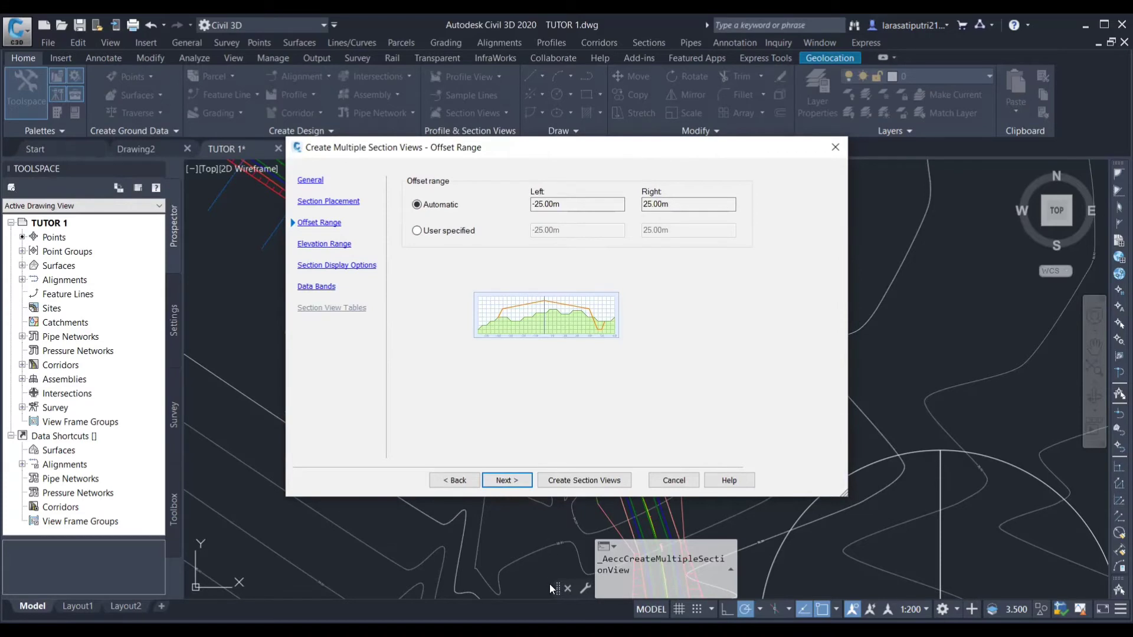
{"action": "left_click", "coordinate": [511, 481]}
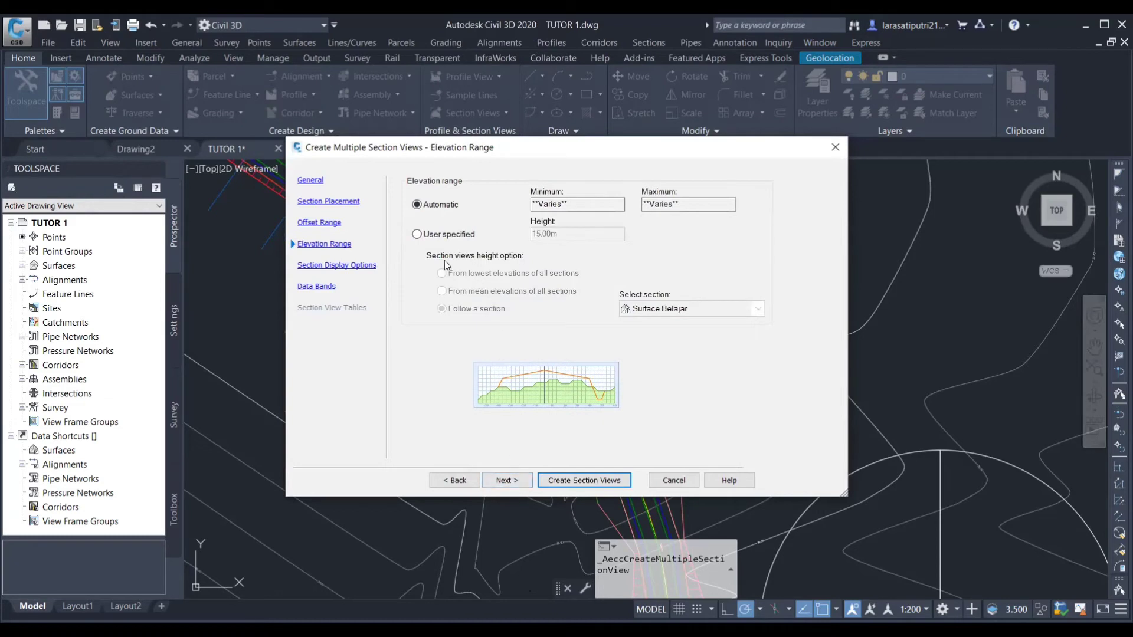
{"action": "left_click", "coordinate": [505, 481]}
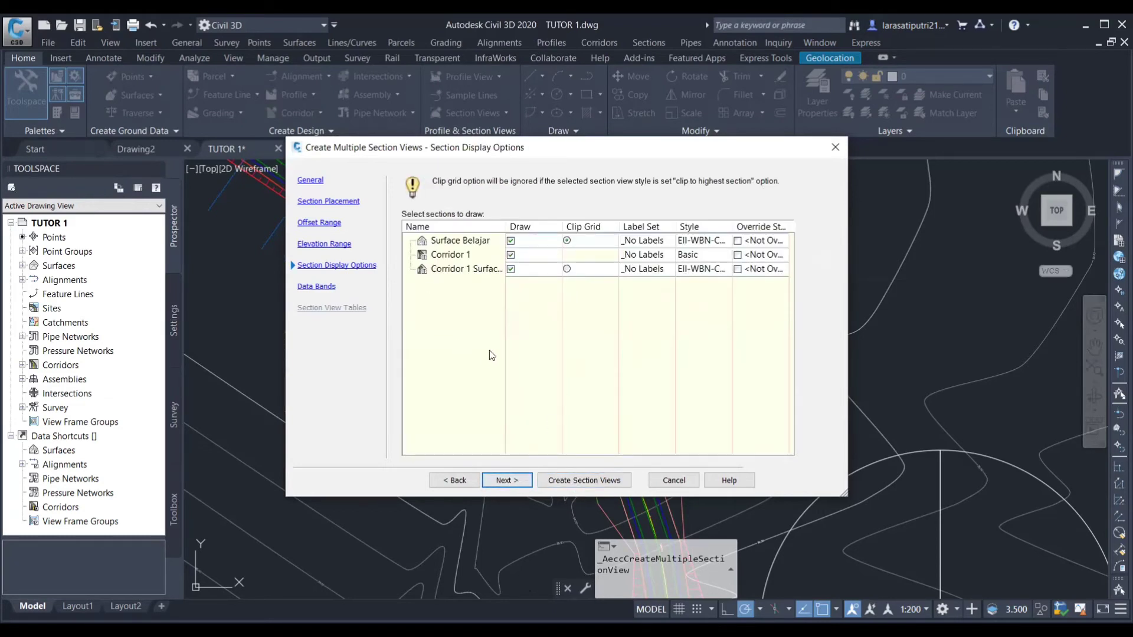
{"action": "left_click", "coordinate": [514, 480]}
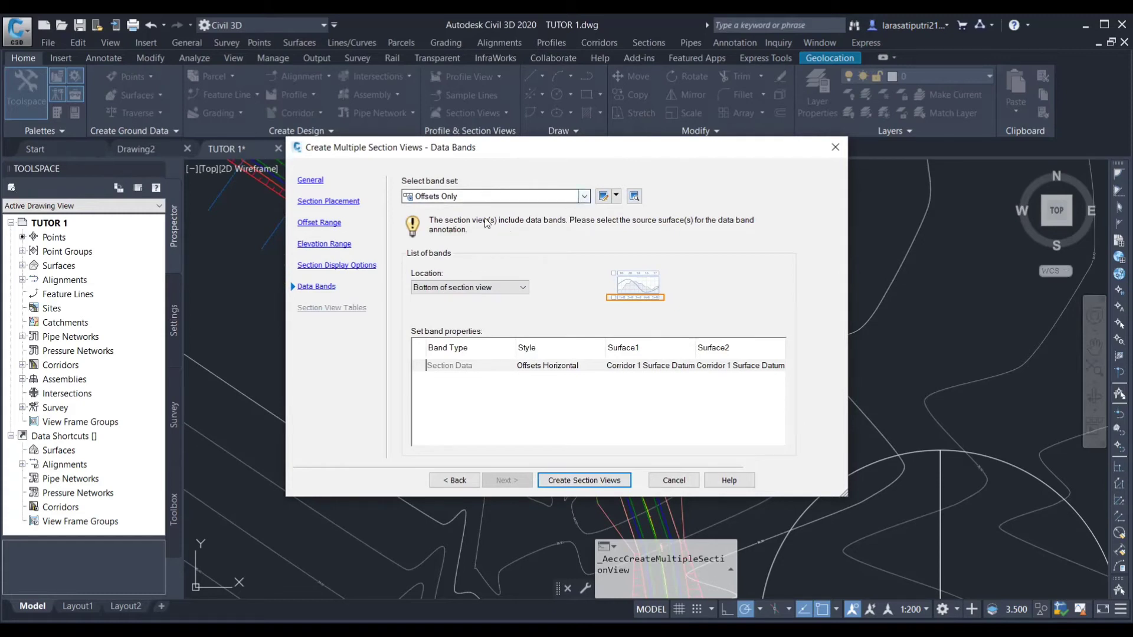
- Select the LDT Sections band set and set Surface1 to Surface Belajar for both the LDT EG Elevation and Offsets Horizontal bands
{"action": "left_click", "coordinate": [585, 199]}
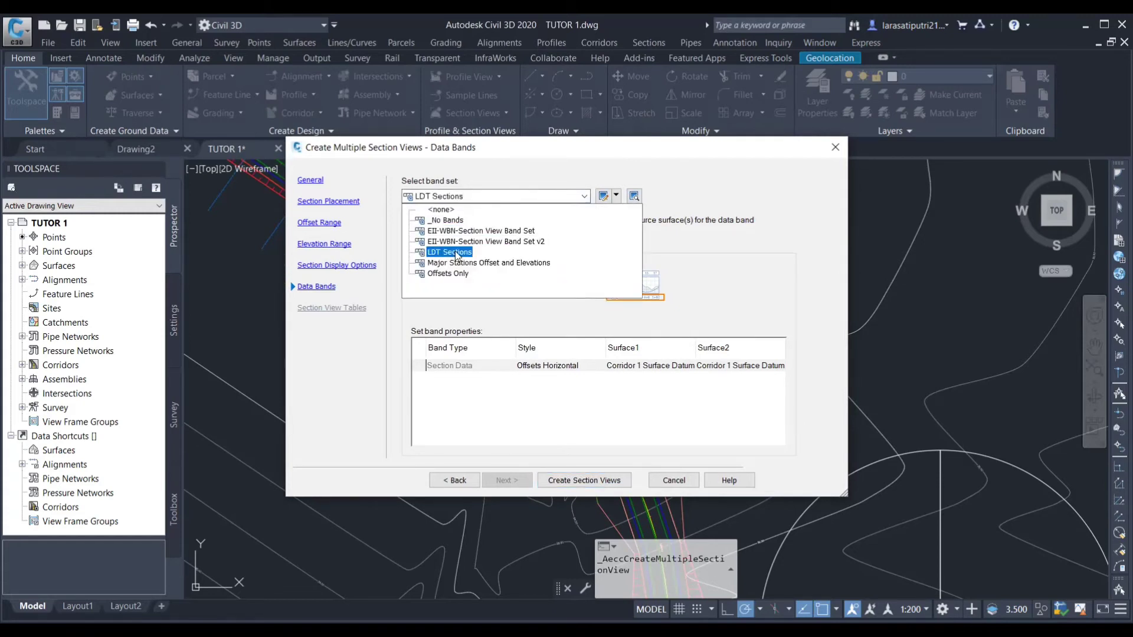
{"action": "left_click", "coordinate": [457, 254]}
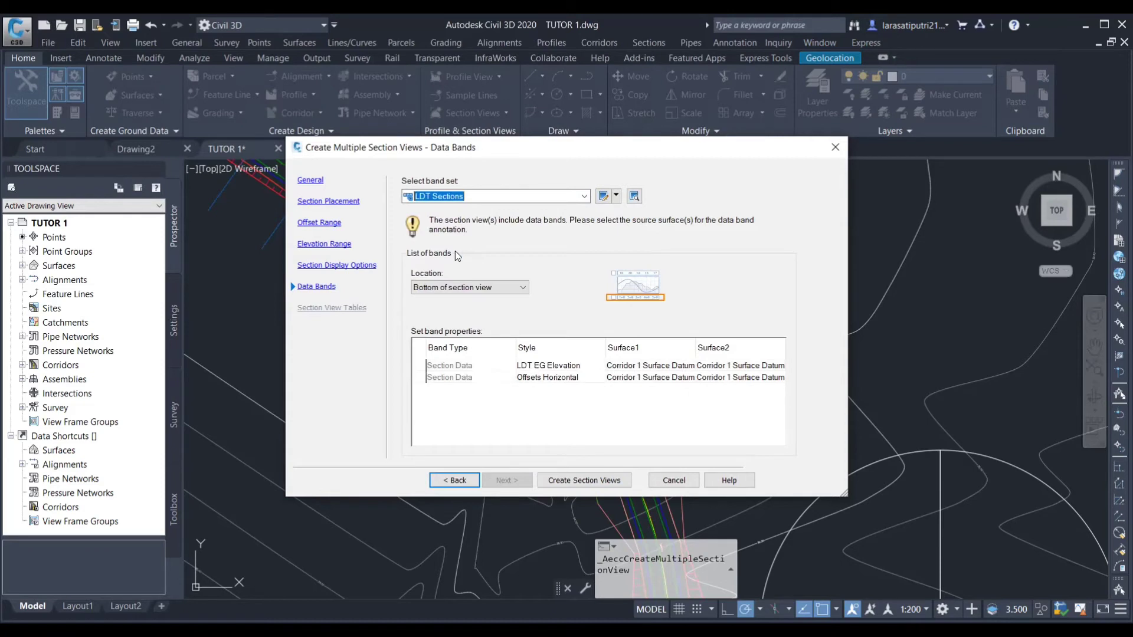
{"action": "left_click", "coordinate": [644, 367]}
{"action": "left_click", "coordinate": [644, 367]}
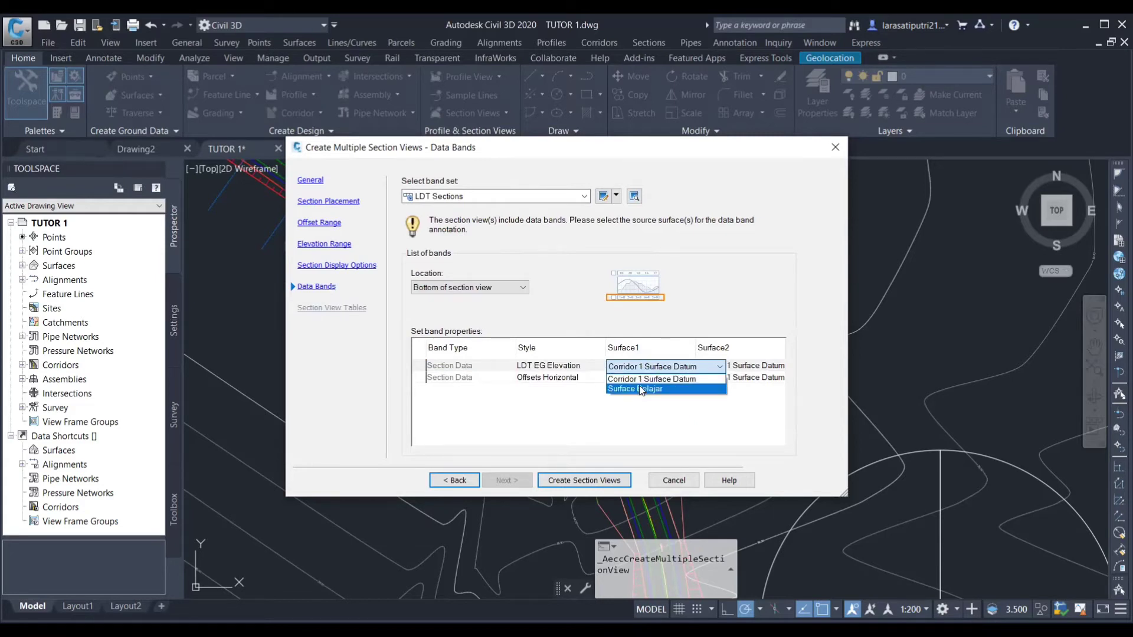
{"action": "left_click", "coordinate": [640, 387]}
{"action": "double_click", "coordinate": [639, 377]}
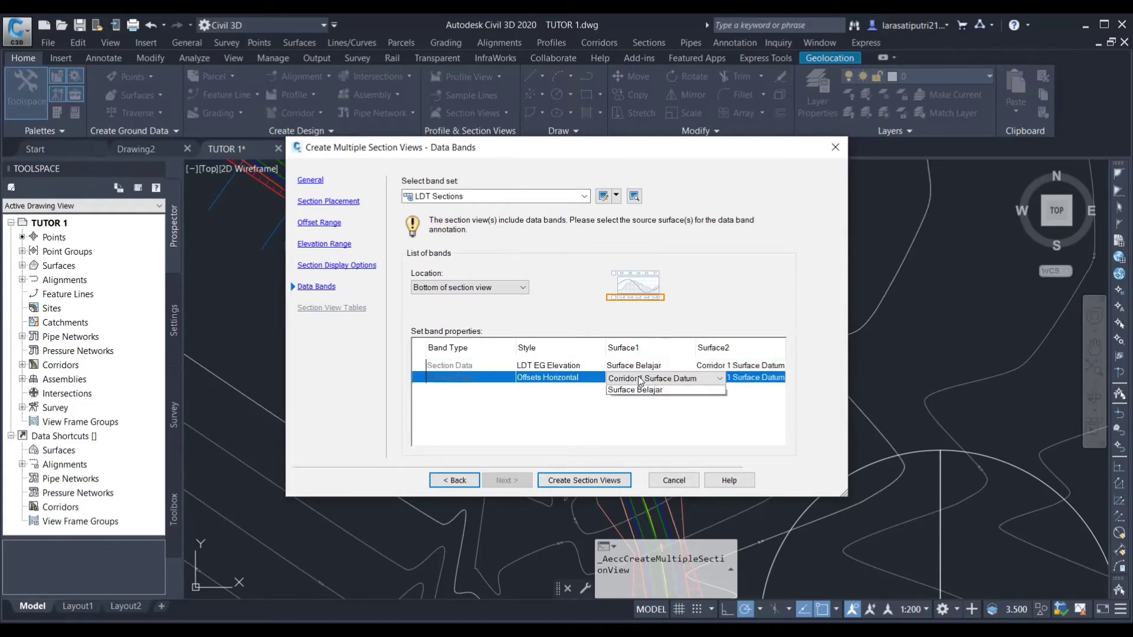
{"action": "left_click", "coordinate": [638, 390]}
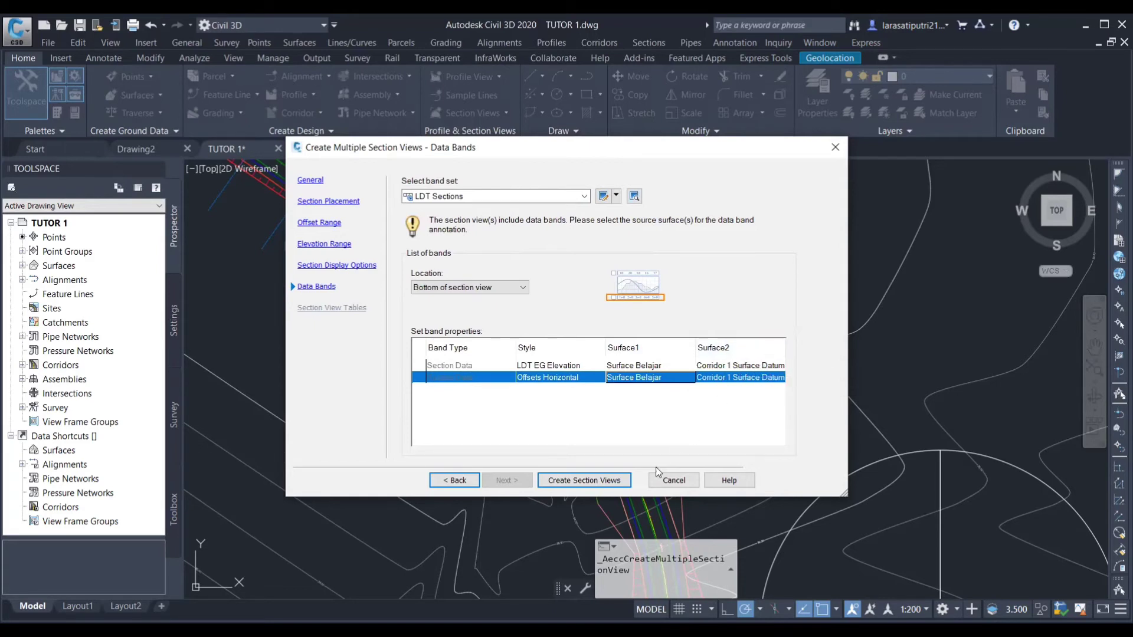
- Create the section views and place their origin in the empty area beside the assembly, below the superelevation view
{"action": "left_click", "coordinate": [568, 481]}
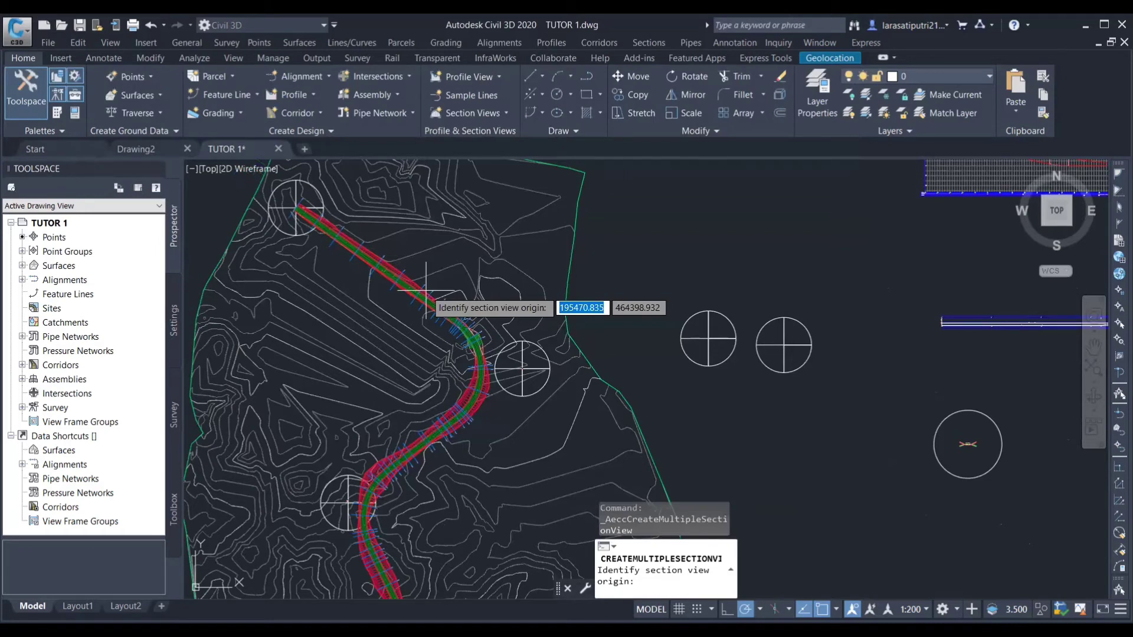
{"action": "scroll", "coordinate": [539, 325], "scroll_direction": "down", "scroll_amount": 6}
{"action": "left_click", "coordinate": [673, 358]}
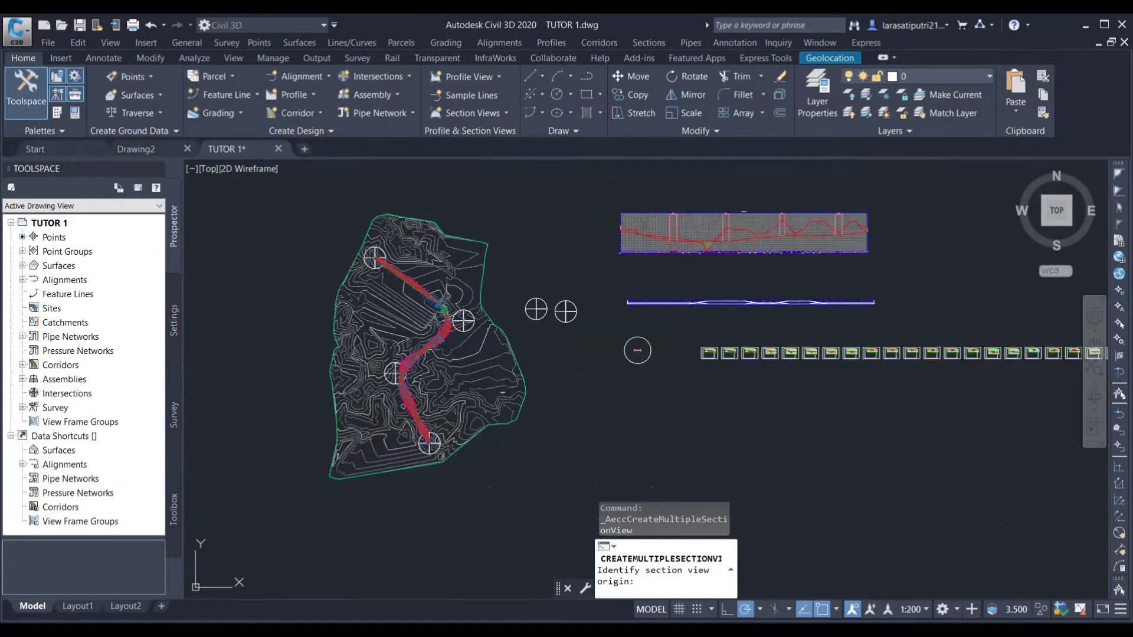
- Examine the generated row of cross section sheets up close and in relation to the plan and profile views
{"action": "scroll", "coordinate": [749, 355], "scroll_direction": "up", "scroll_amount": 8}
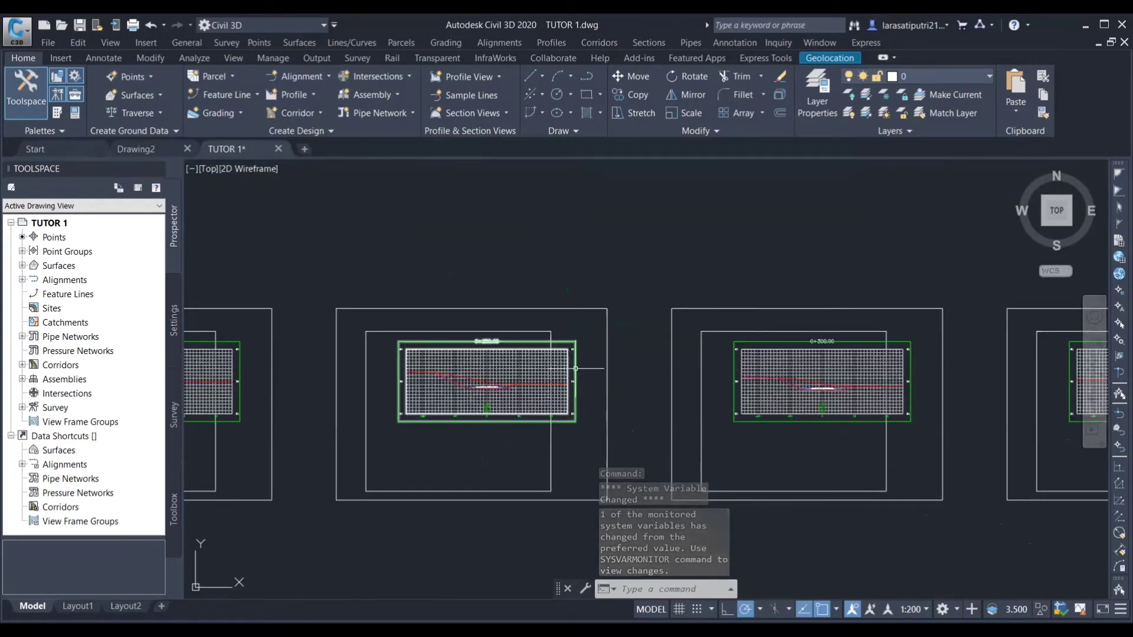
{"action": "scroll", "coordinate": [679, 378], "scroll_direction": "down", "scroll_amount": 8}
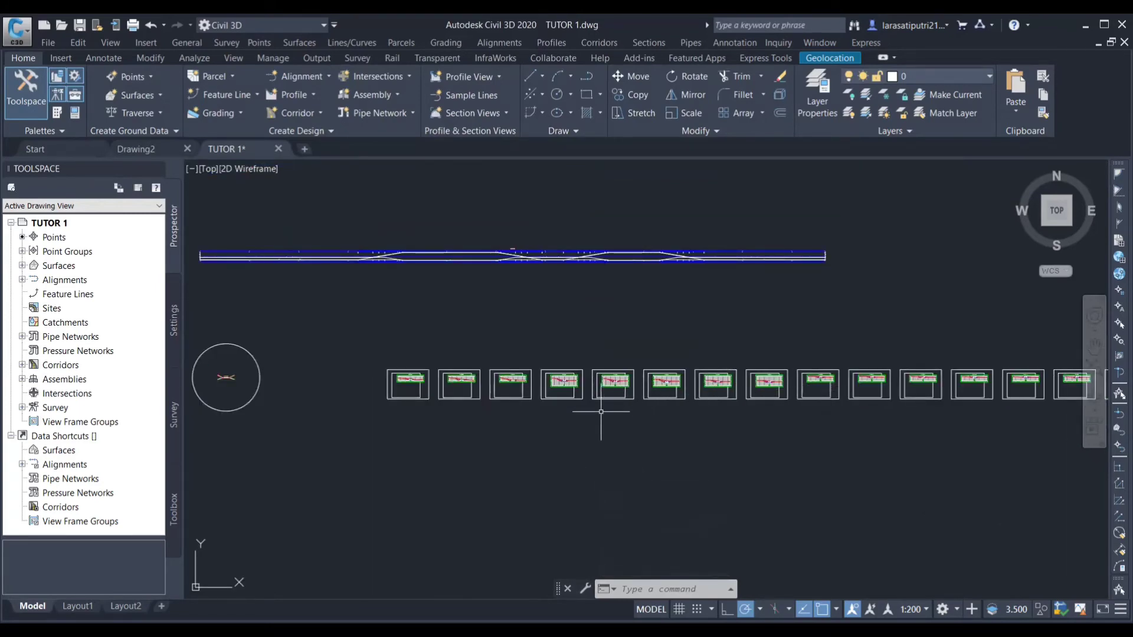
{"action": "scroll", "coordinate": [566, 405], "scroll_direction": "down", "scroll_amount": 2}
{"action": "scroll", "coordinate": [597, 228], "scroll_direction": "up", "scroll_amount": 2}
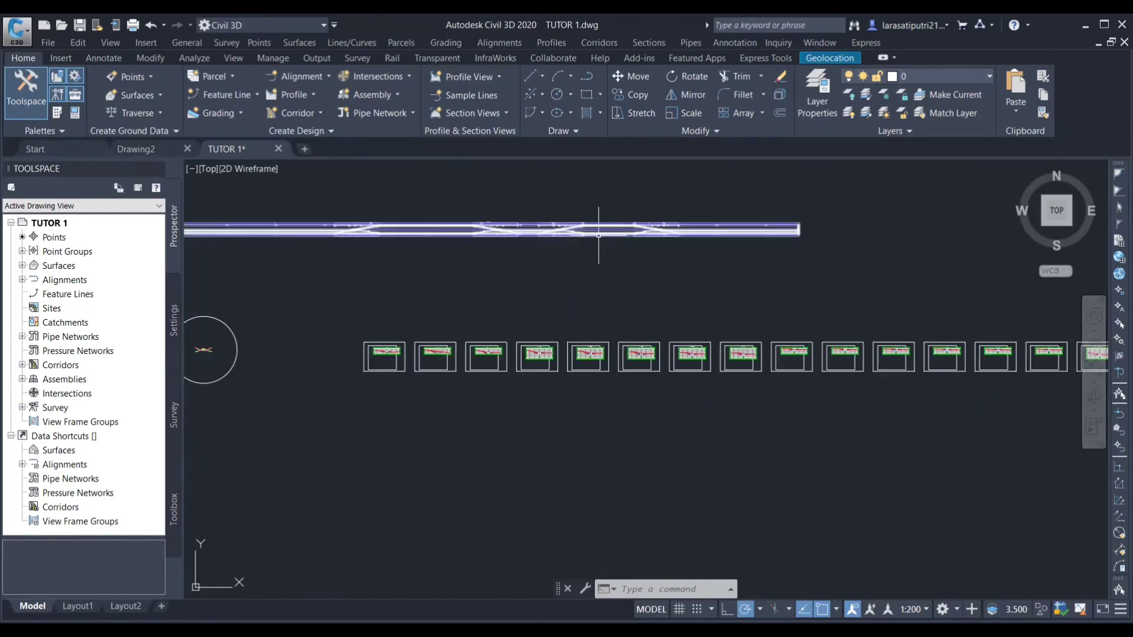
{"action": "scroll", "coordinate": [531, 353], "scroll_direction": "down", "scroll_amount": 4}
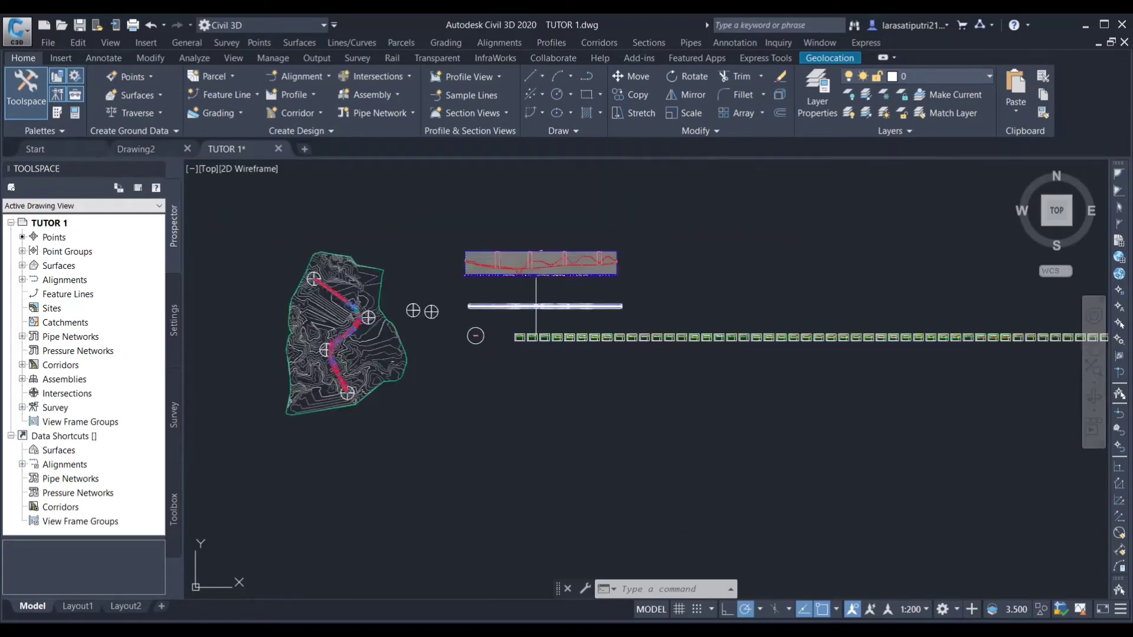
{"action": "scroll", "coordinate": [531, 321], "scroll_direction": "up", "scroll_amount": 8}
{"action": "scroll", "coordinate": [642, 326], "scroll_direction": "down", "scroll_amount": 6}
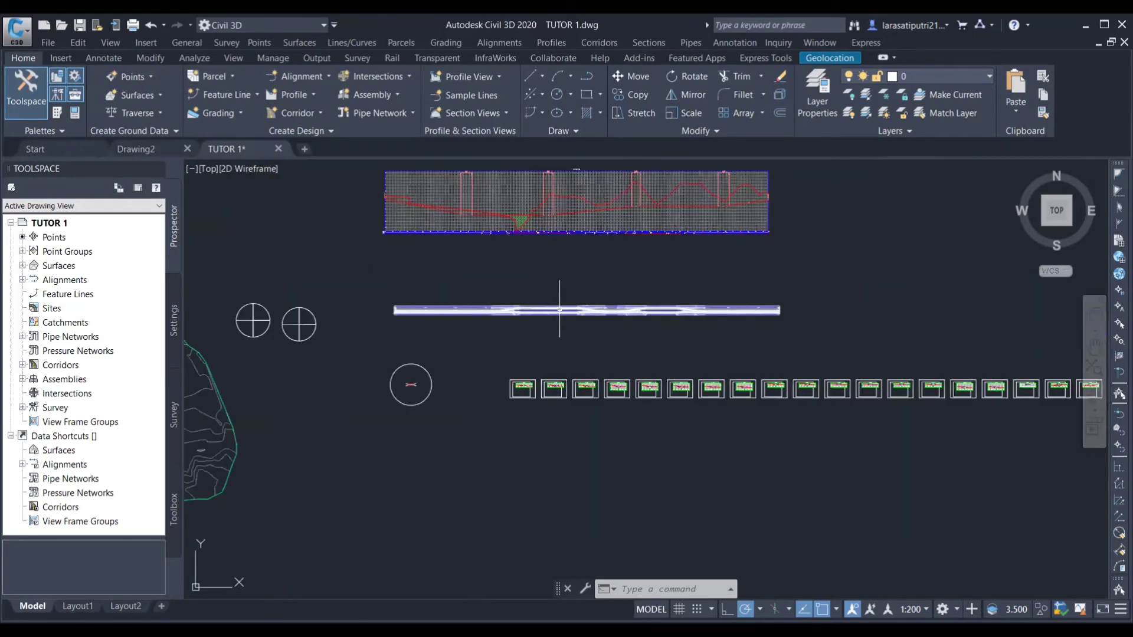
- Start computing materials for SL Collection -1 on Alignment Horizontal and assign Surface Belajar to all EG entries of the Cut and Fill criteria
{"action": "left_click", "coordinate": [644, 43]}
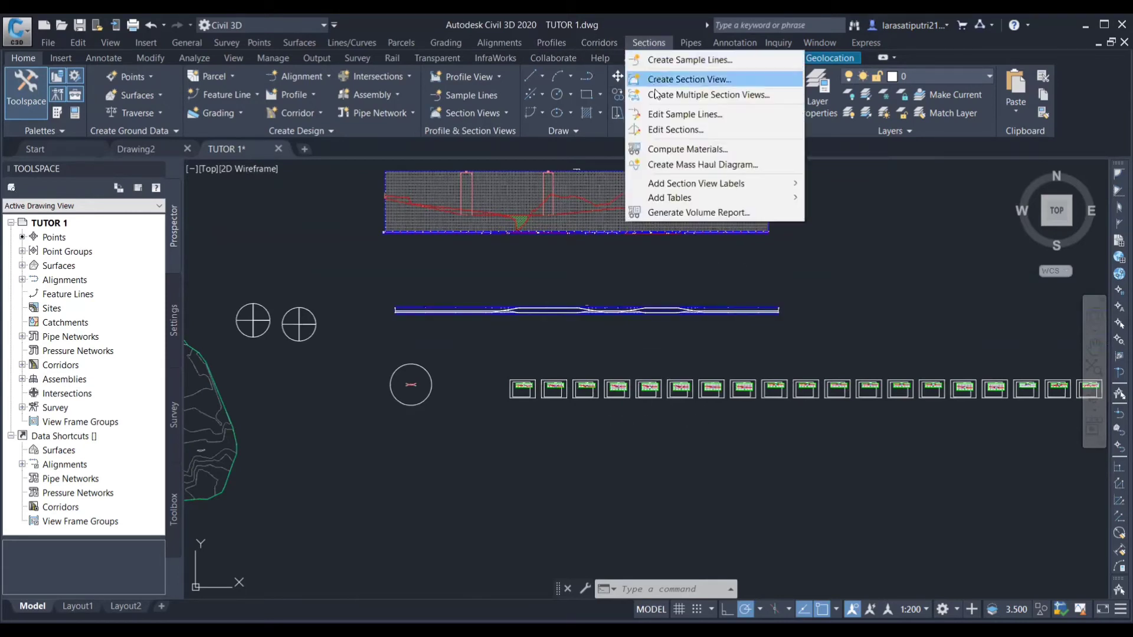
{"action": "left_click", "coordinate": [679, 151]}
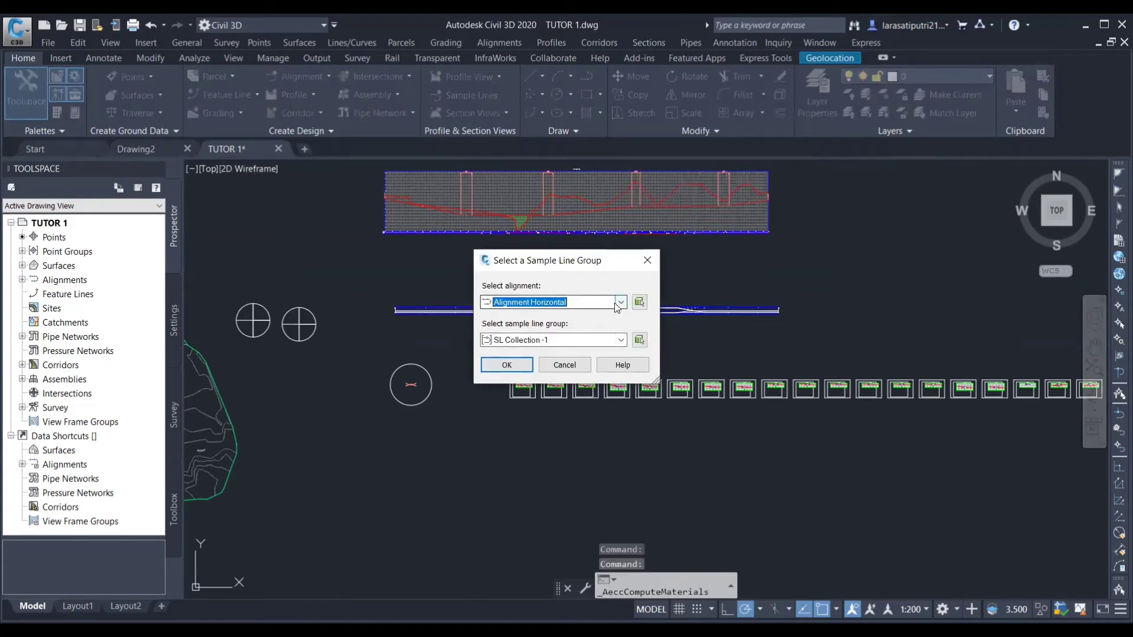
{"action": "left_click", "coordinate": [508, 364]}
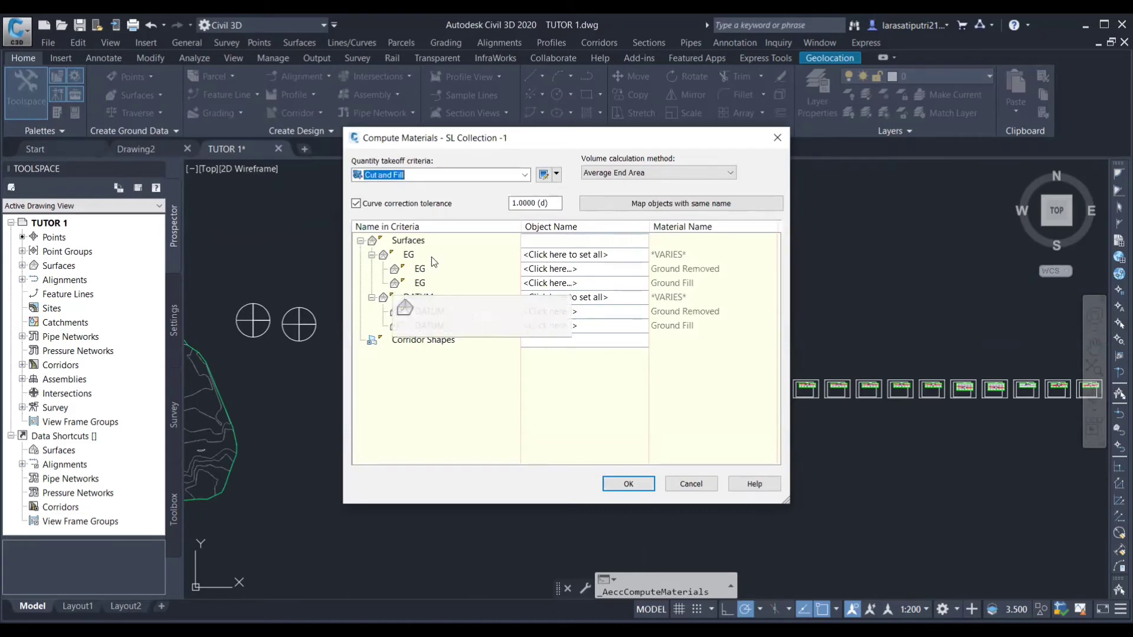
{"action": "left_click", "coordinate": [580, 256]}
{"action": "left_click", "coordinate": [581, 256]}
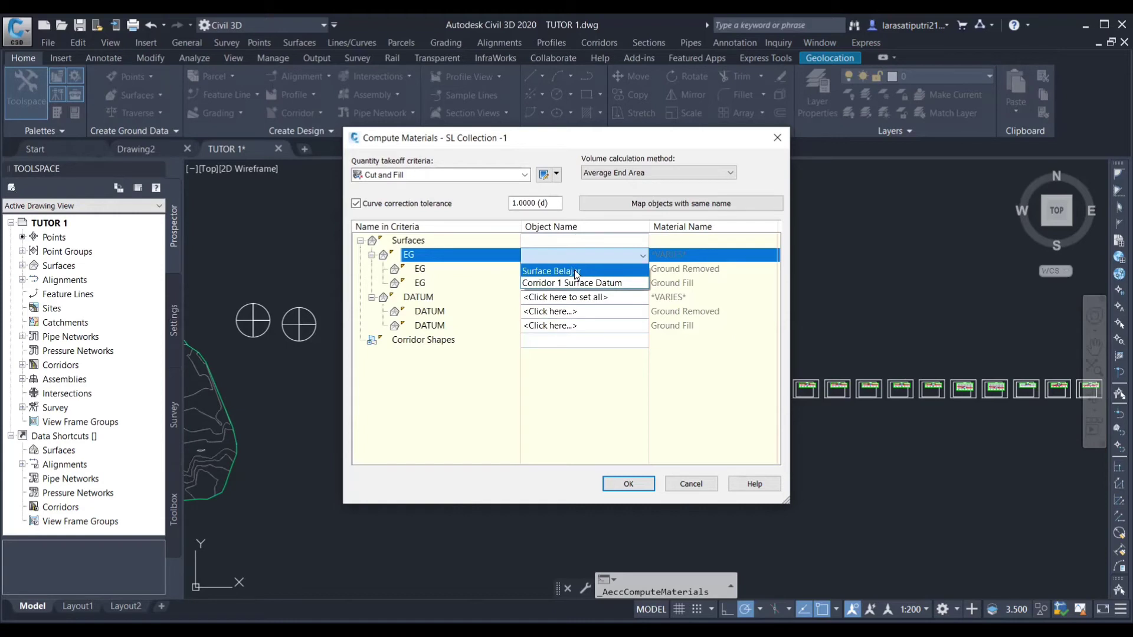
{"action": "left_click", "coordinate": [576, 272]}
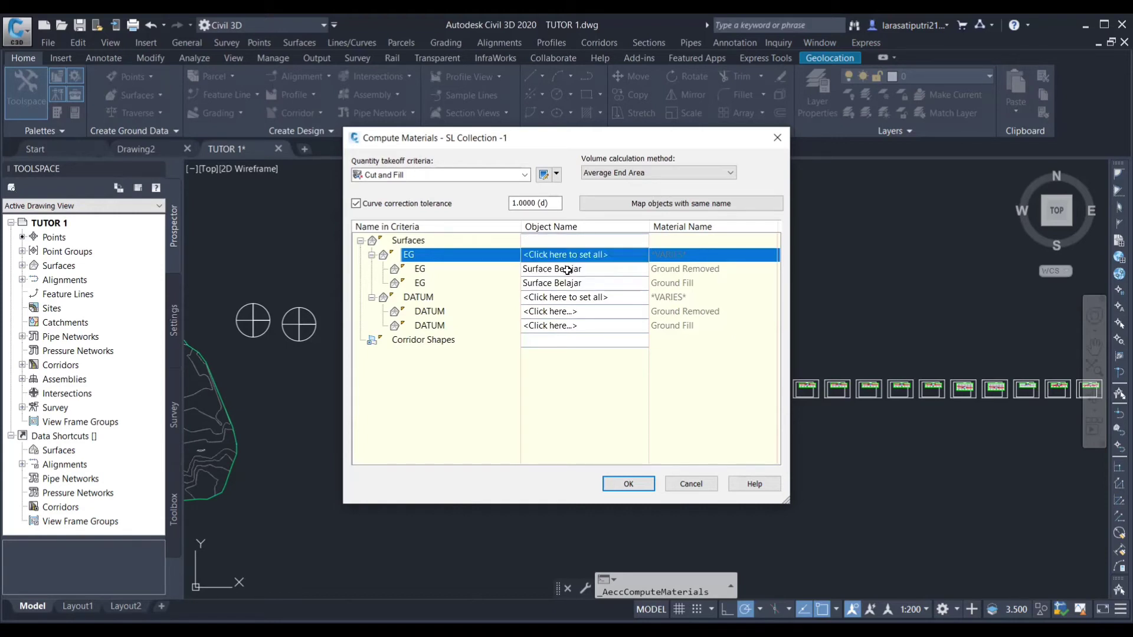
- Assign Corridor 1 Surface Datum to both DATUM entries, Ground Removed and Ground Fill, and compute the cut and fill materials
{"action": "left_click", "coordinate": [558, 311]}
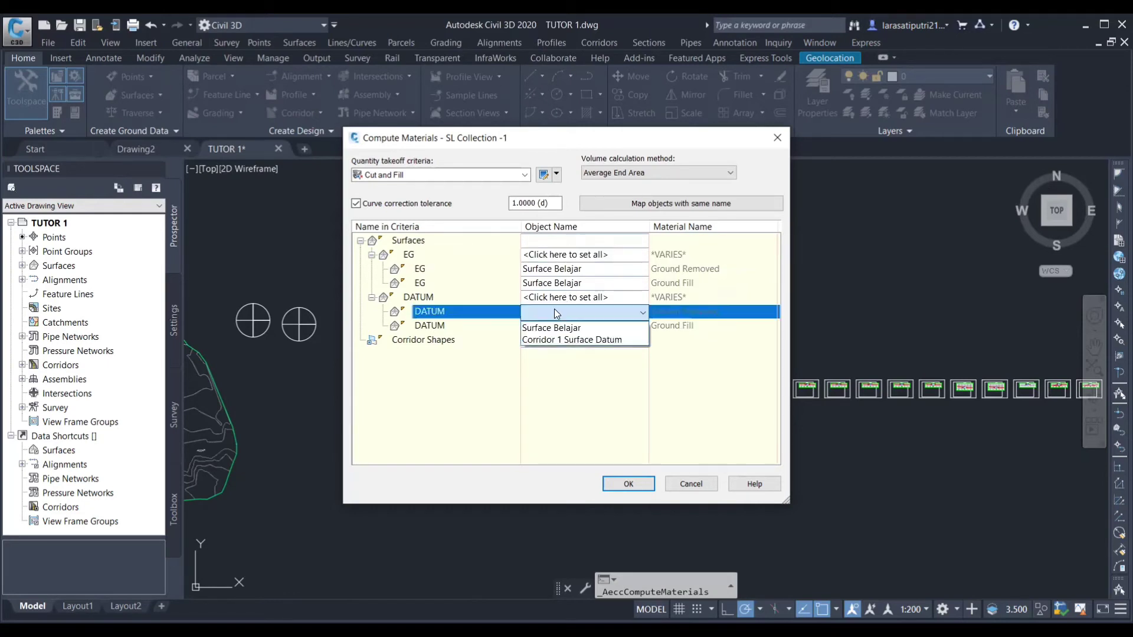
{"action": "left_click", "coordinate": [565, 339]}
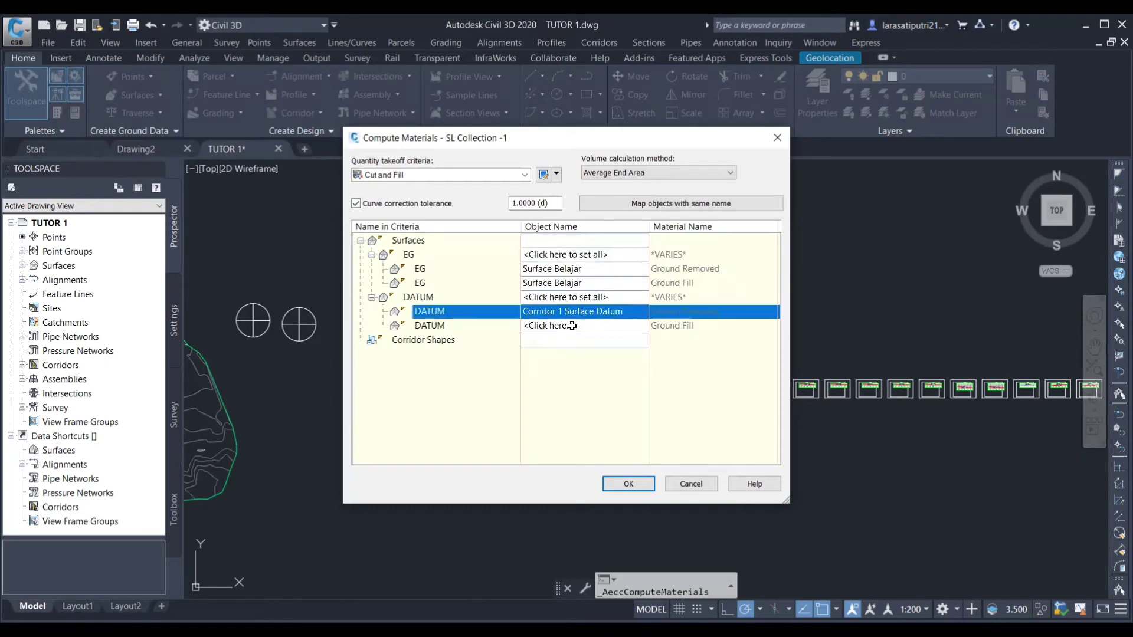
{"action": "left_click", "coordinate": [572, 325]}
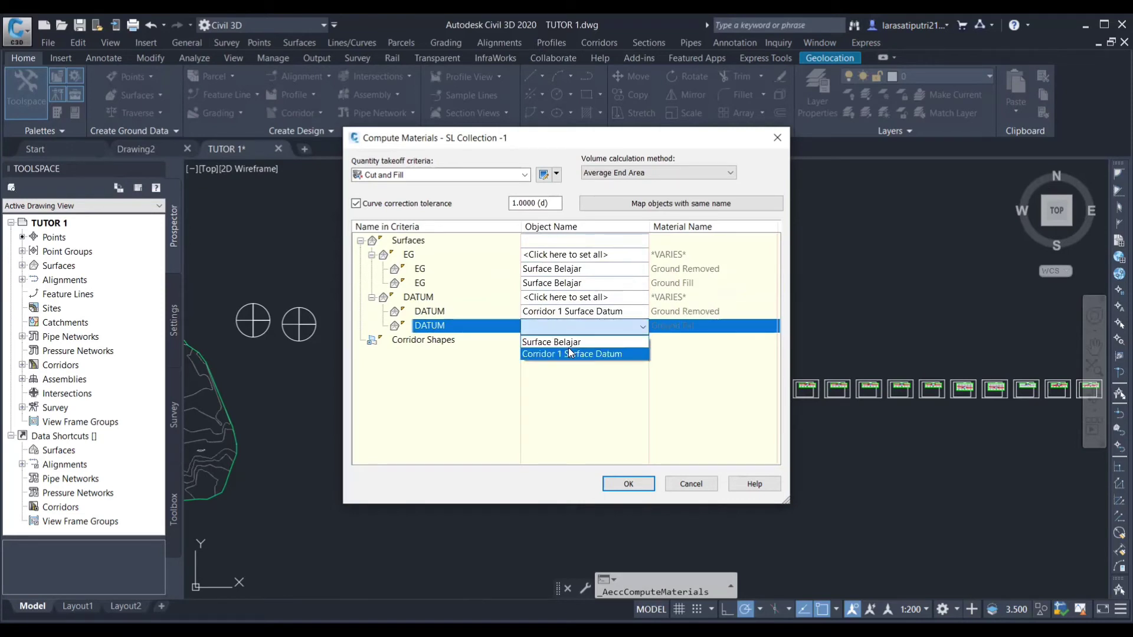
{"action": "left_click", "coordinate": [568, 353]}
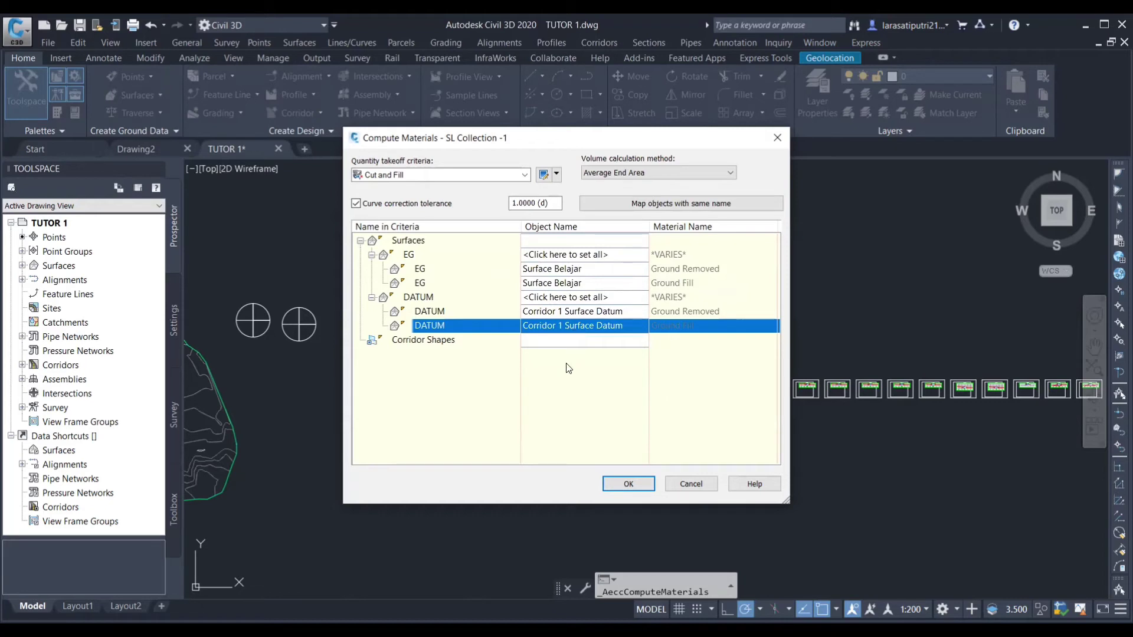
{"action": "left_click", "coordinate": [618, 483]}
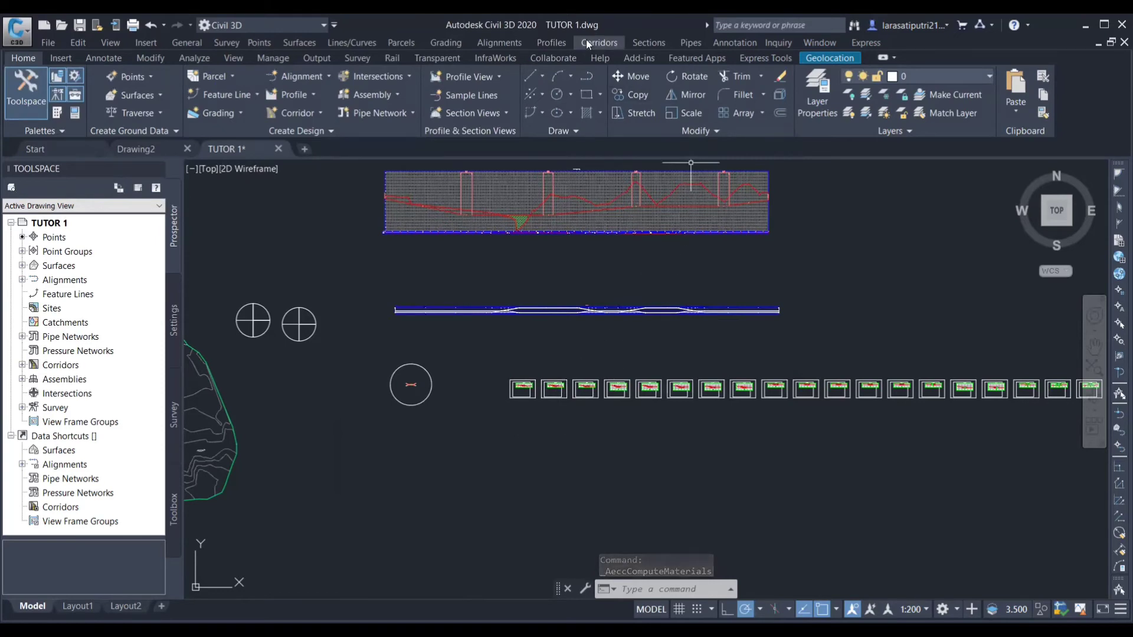
- Create a Total Volume table for Material List - (1) with up to 200 rows per table and place it below the section sheets
{"action": "left_click", "coordinate": [656, 43]}
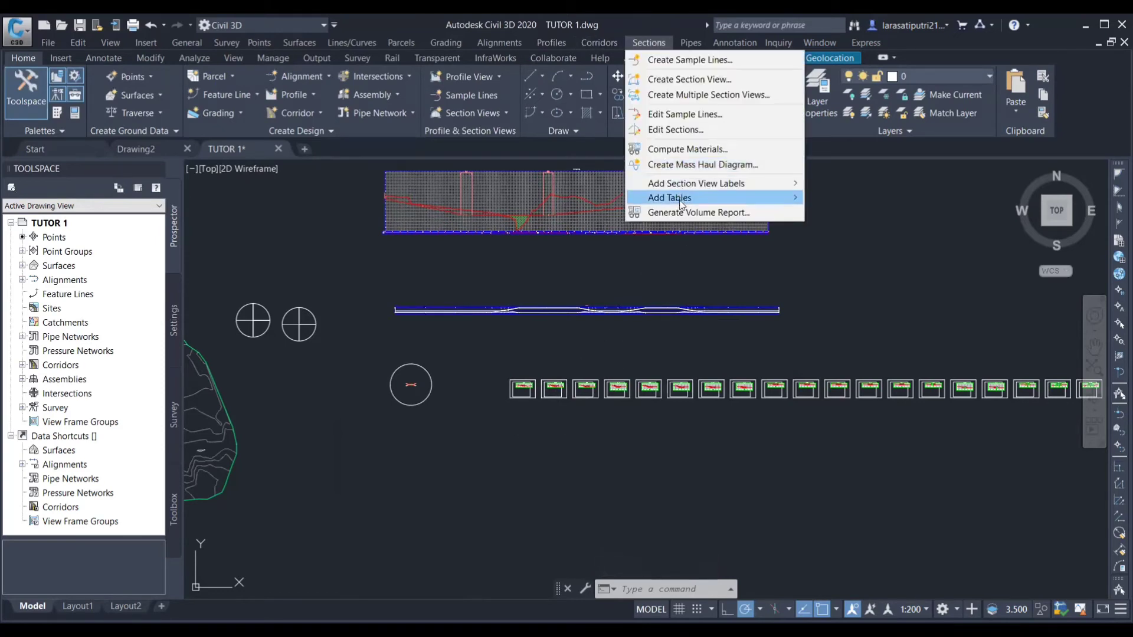
{"action": "mouse_move", "coordinate": [682, 203]}
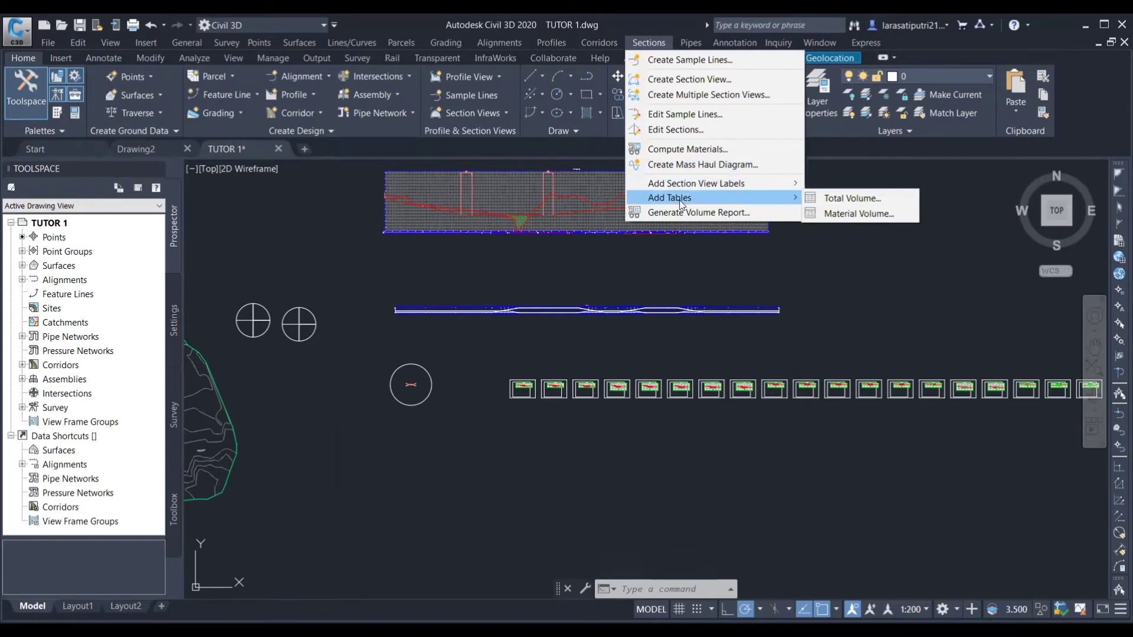
{"action": "left_click", "coordinate": [824, 203]}
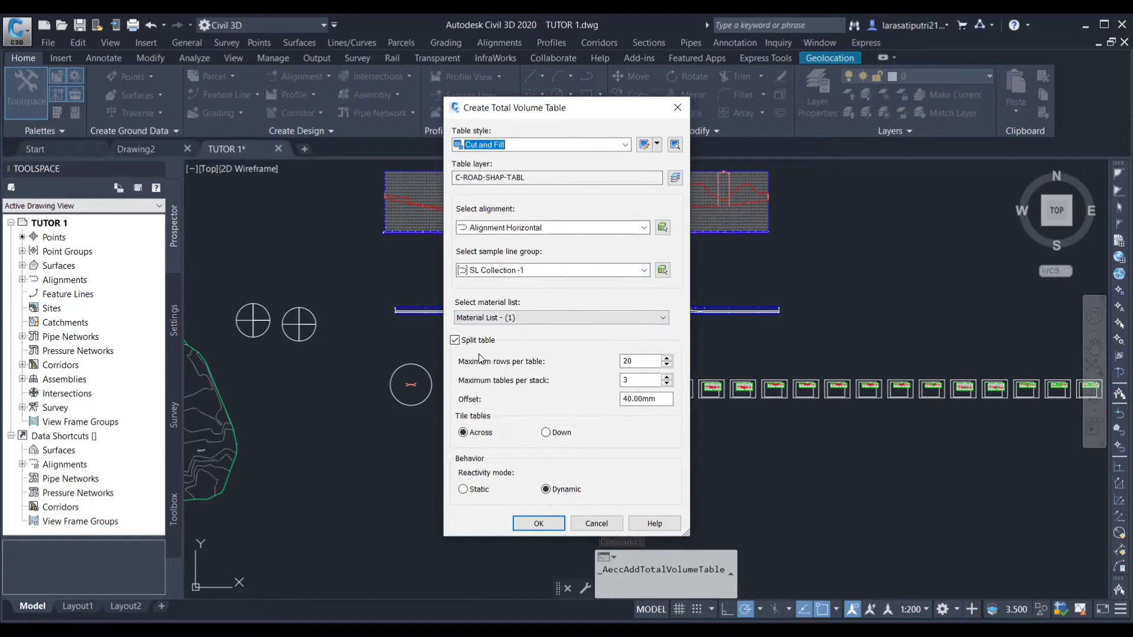
{"action": "left_click", "coordinate": [639, 361]}
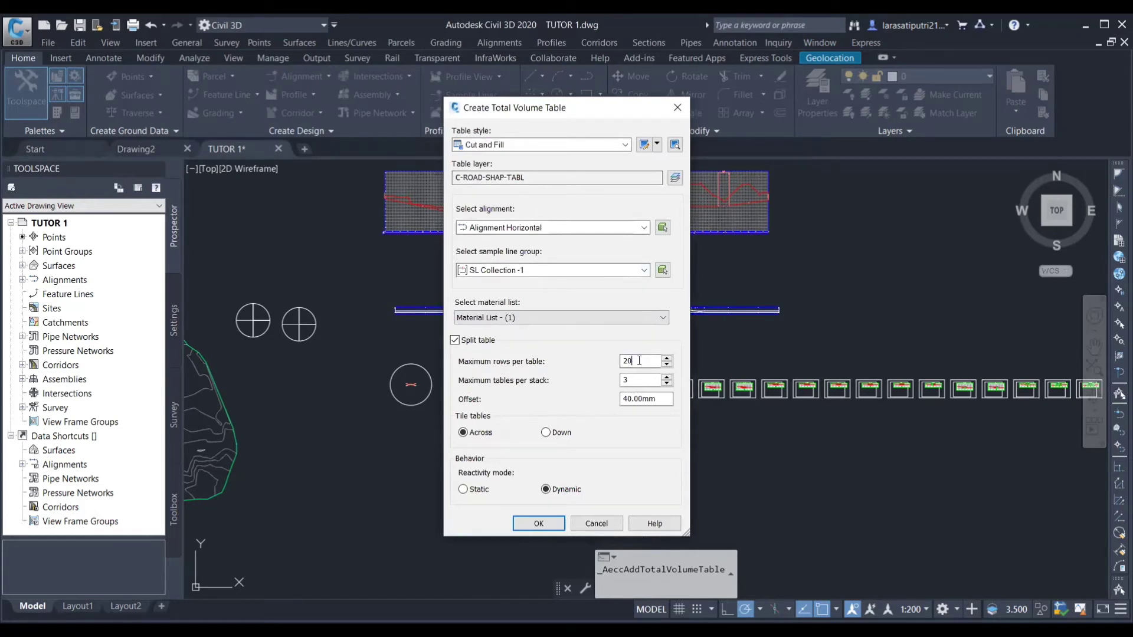
{"action": "type", "text": "0"}
{"action": "left_click", "coordinate": [538, 524]}
{"action": "scroll", "coordinate": [468, 342], "scroll_direction": "up", "scroll_amount": 6}
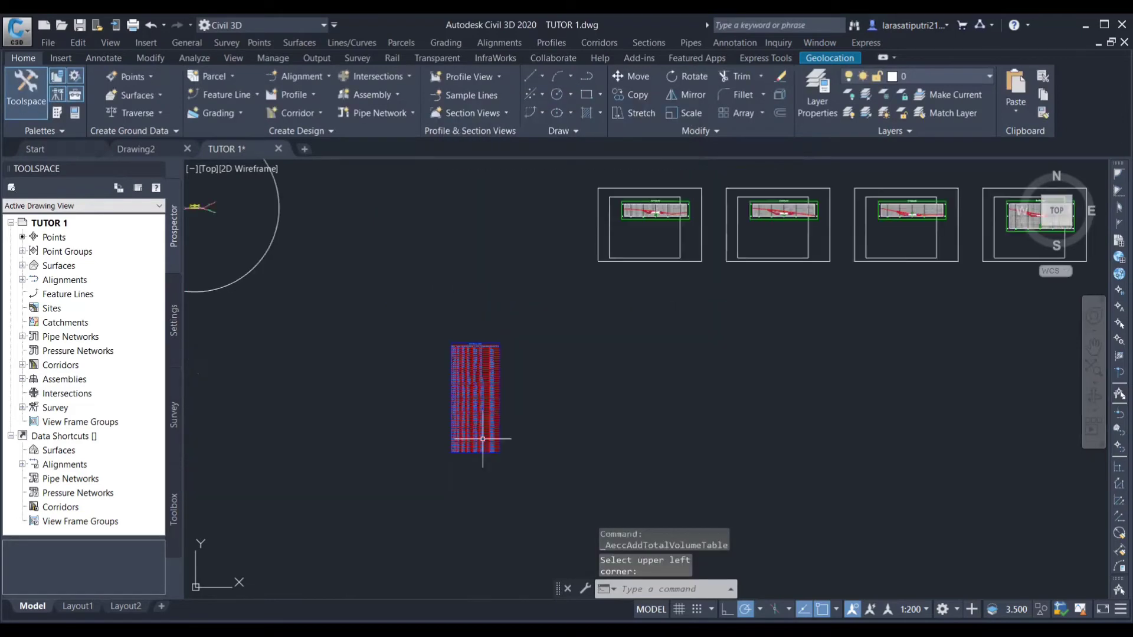
{"action": "scroll", "coordinate": [476, 361], "scroll_direction": "up", "scroll_amount": 5}
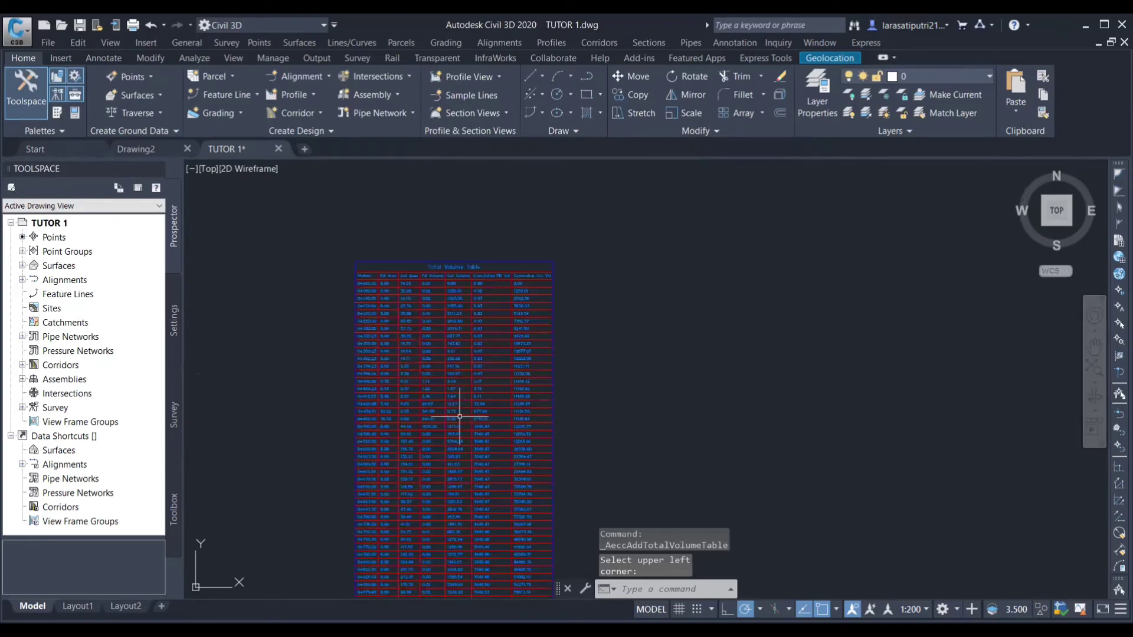
{"action": "left_click", "coordinate": [447, 253]}
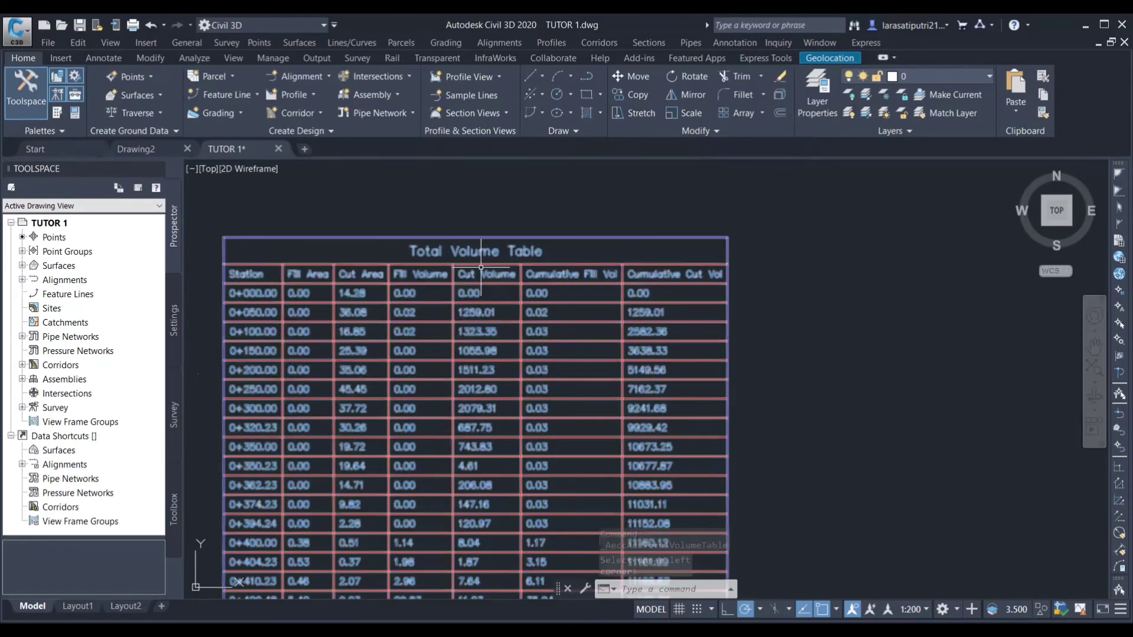
{"action": "scroll", "coordinate": [481, 267], "scroll_direction": "down", "scroll_amount": 6}
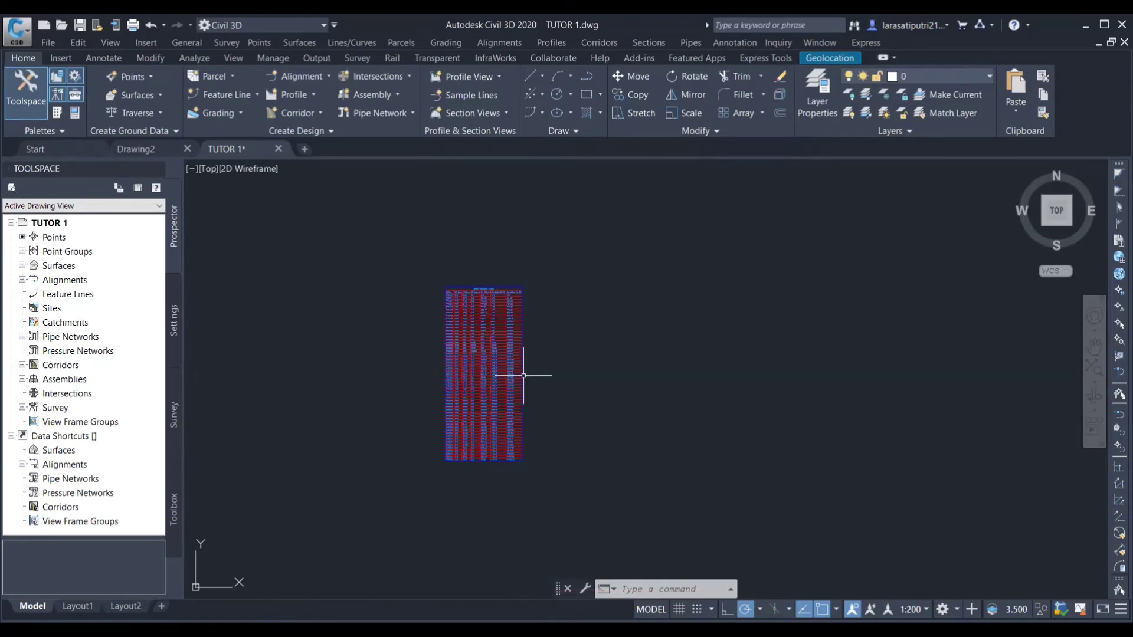
- Reopen the material list of SL Collection -1 and import the Material List quantity takeoff criteria
{"action": "left_click", "coordinate": [661, 43]}
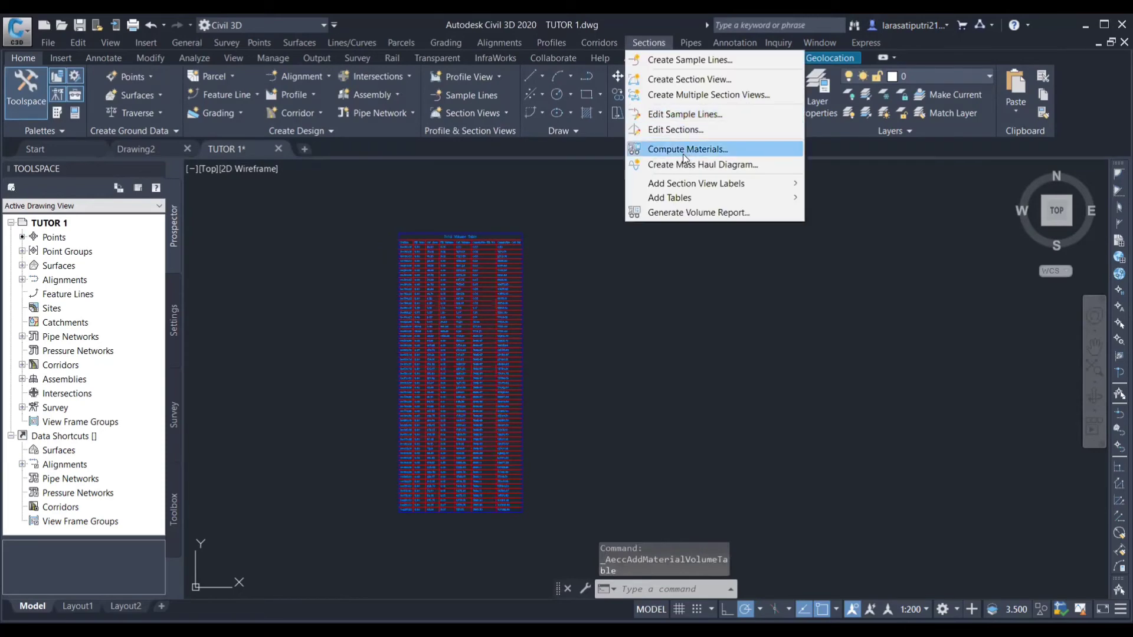
{"action": "left_click", "coordinate": [685, 151]}
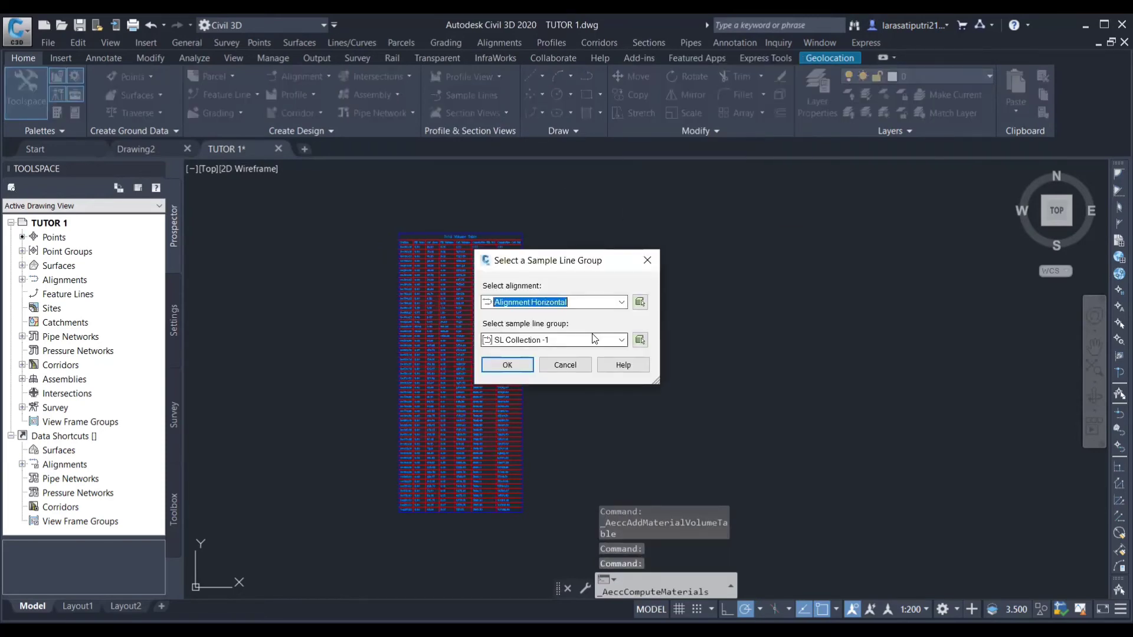
{"action": "left_click", "coordinate": [502, 366]}
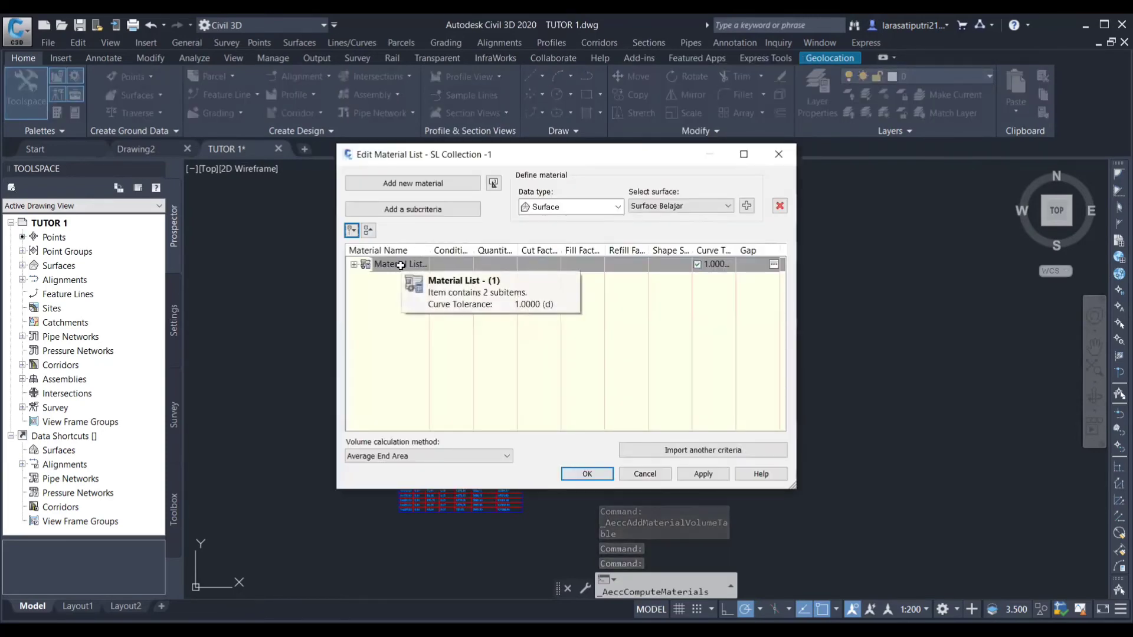
{"action": "left_click", "coordinate": [400, 266]}
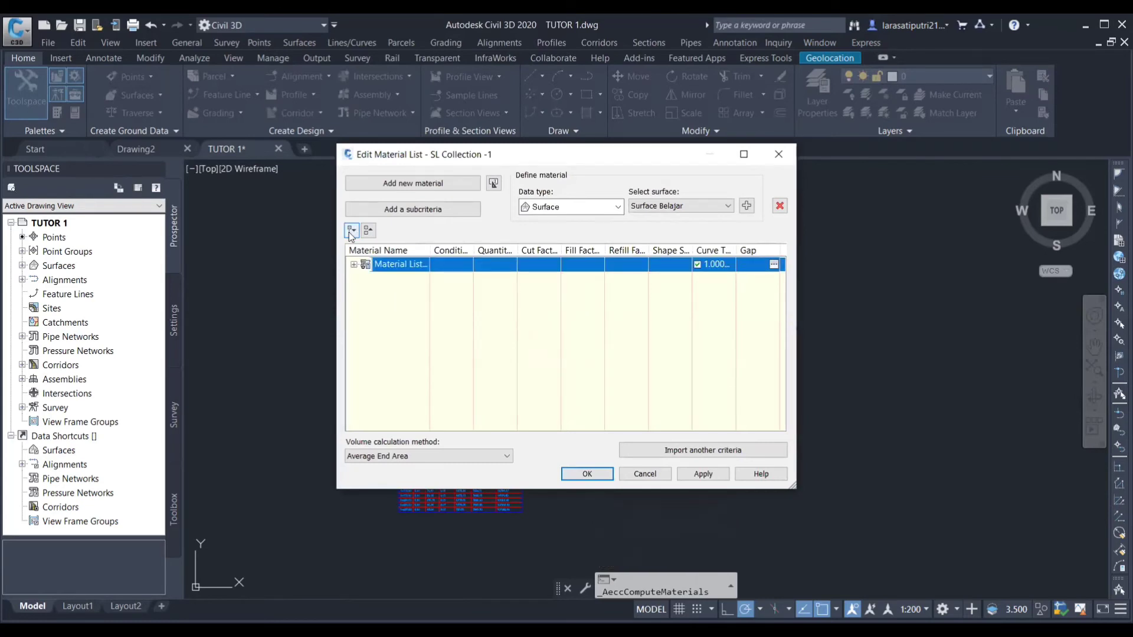
{"action": "left_click", "coordinate": [701, 449]}
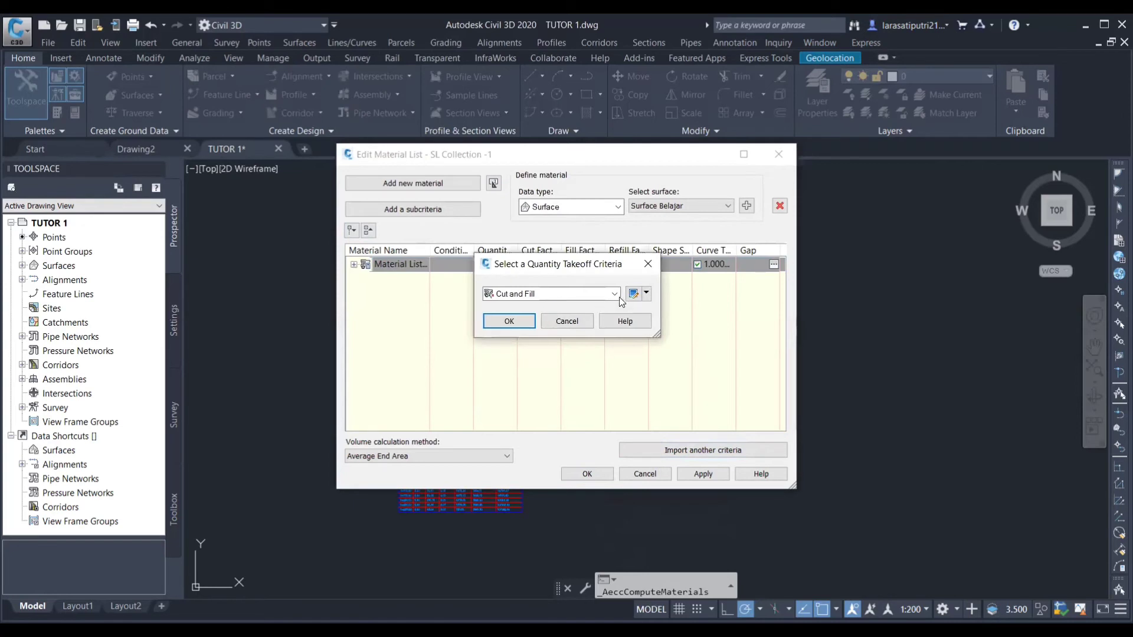
{"action": "left_click", "coordinate": [614, 294]}
{"action": "left_click", "coordinate": [529, 328]}
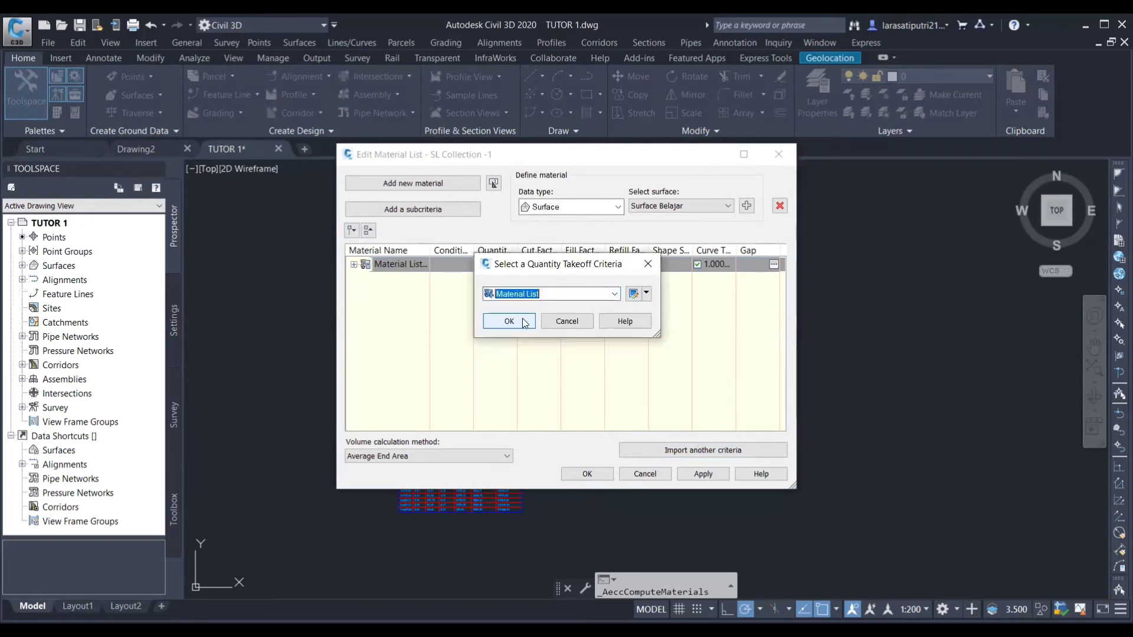
{"action": "left_click", "coordinate": [506, 334]}
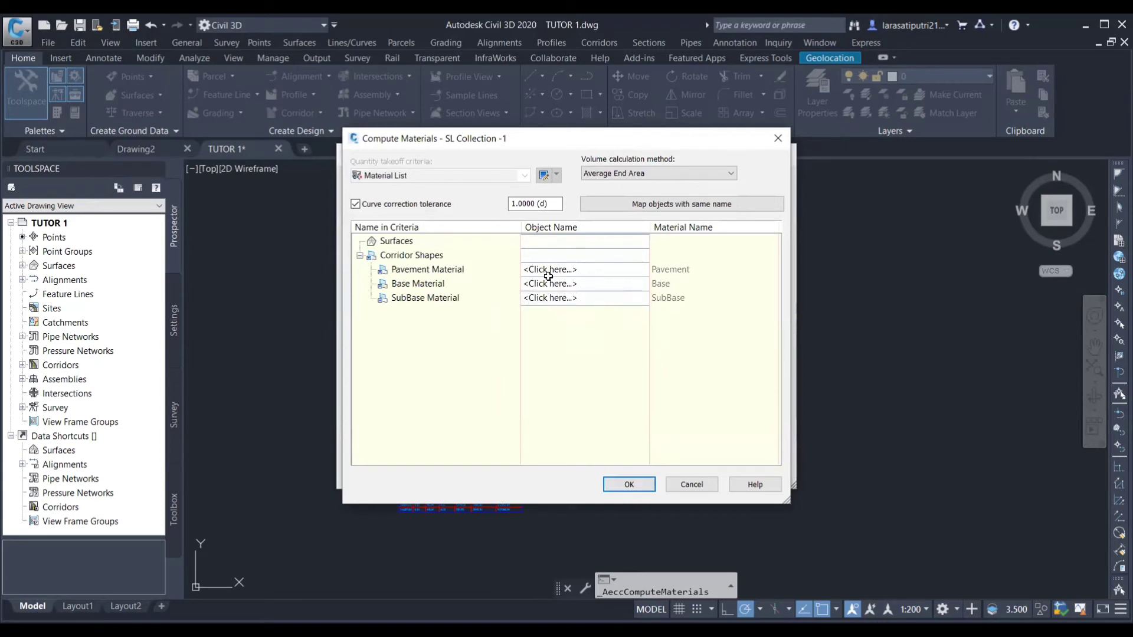
- Map Pavement Material to Corridor 1 Pave1, Base Material to Corridor 1 Base and SubBase Material to Corridor 1 SubBase, and accept the mapping
{"action": "left_click", "coordinate": [579, 273]}
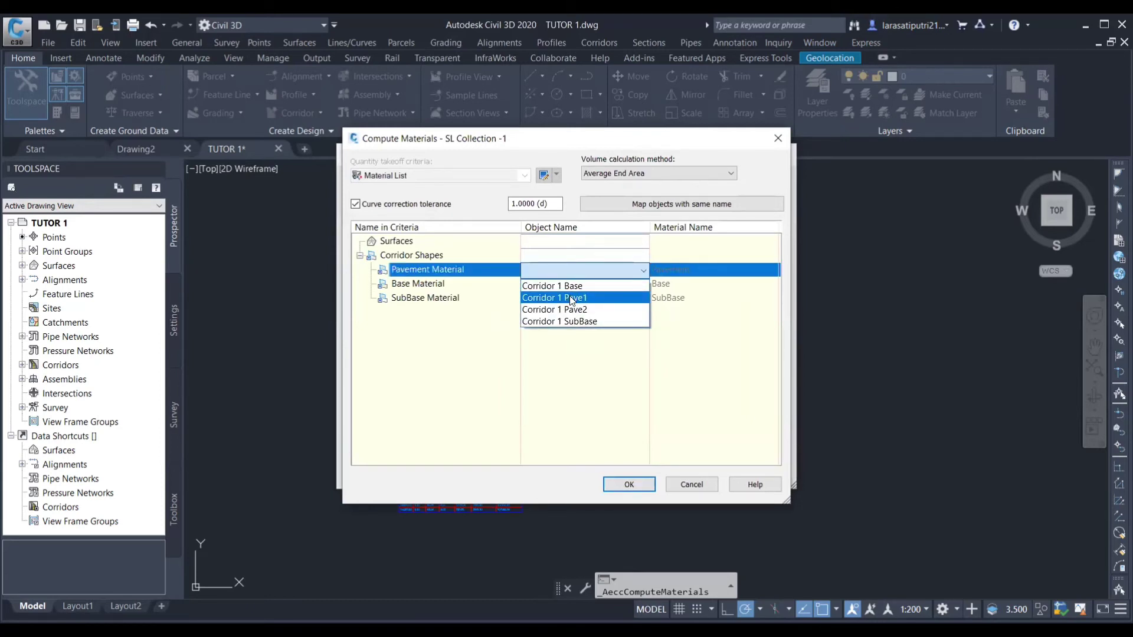
{"action": "left_click", "coordinate": [572, 299]}
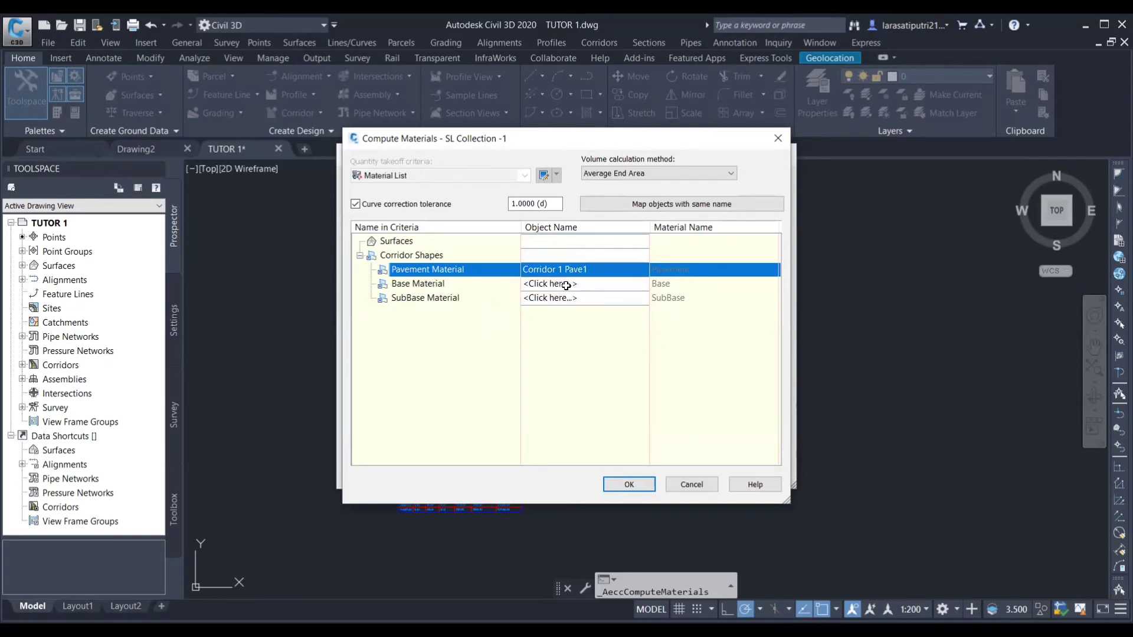
{"action": "left_click", "coordinate": [566, 283]}
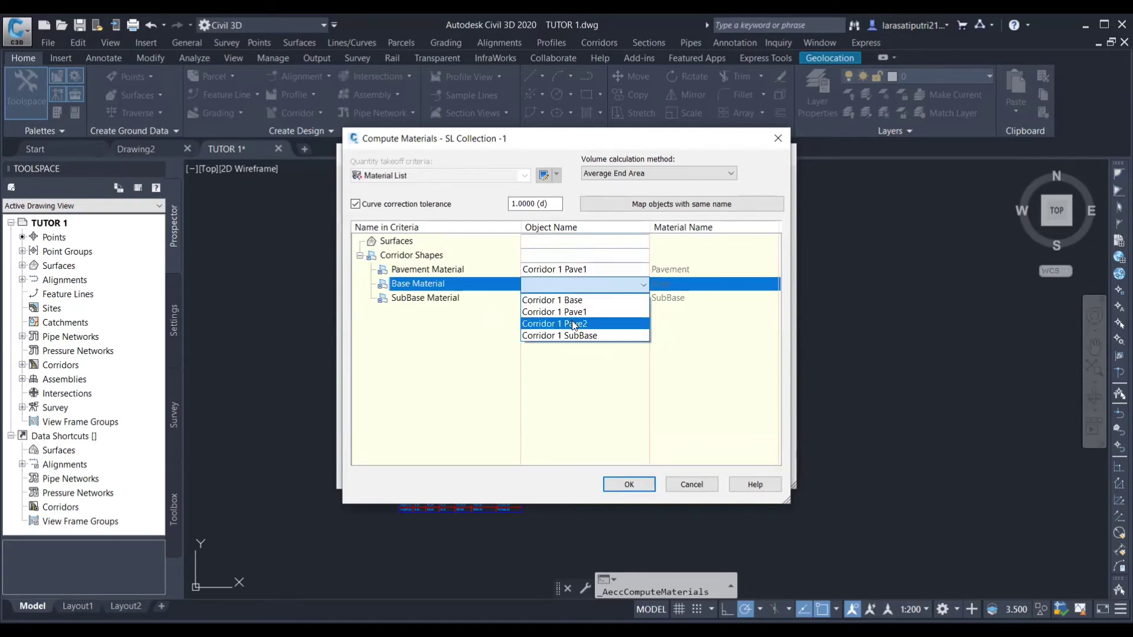
{"action": "left_click", "coordinate": [576, 307]}
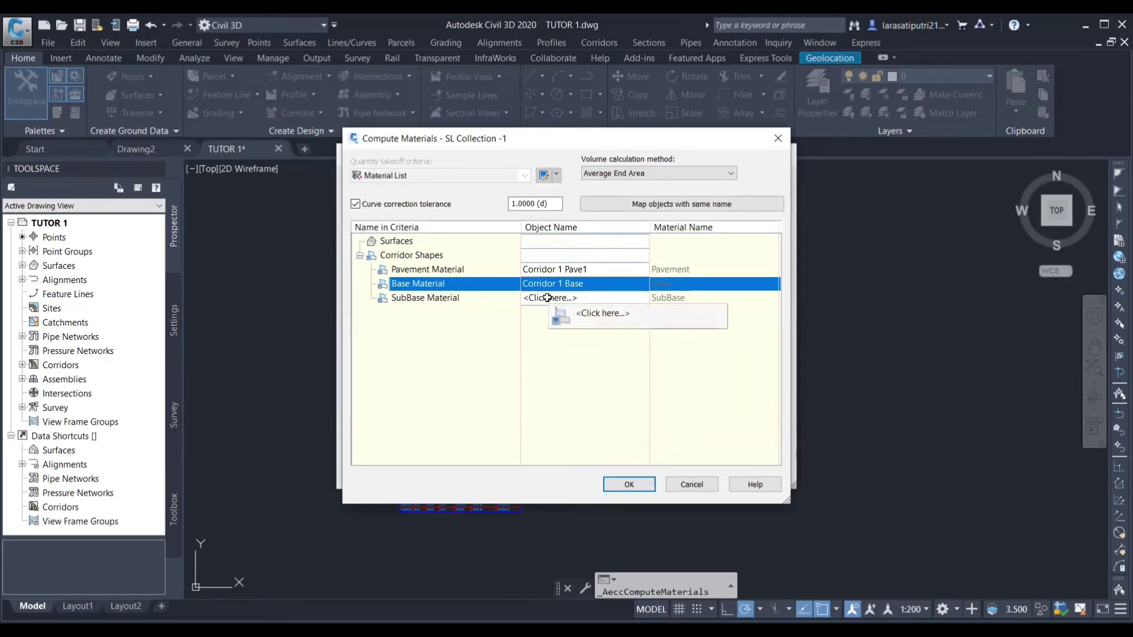
{"action": "left_click", "coordinate": [547, 297]}
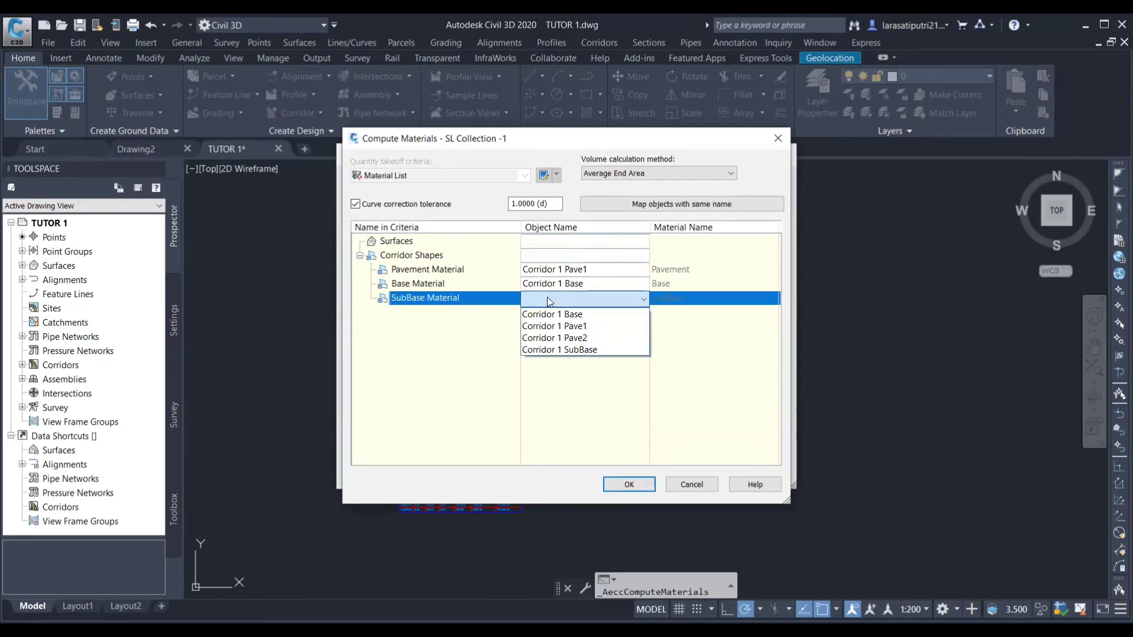
{"action": "left_click", "coordinate": [558, 350]}
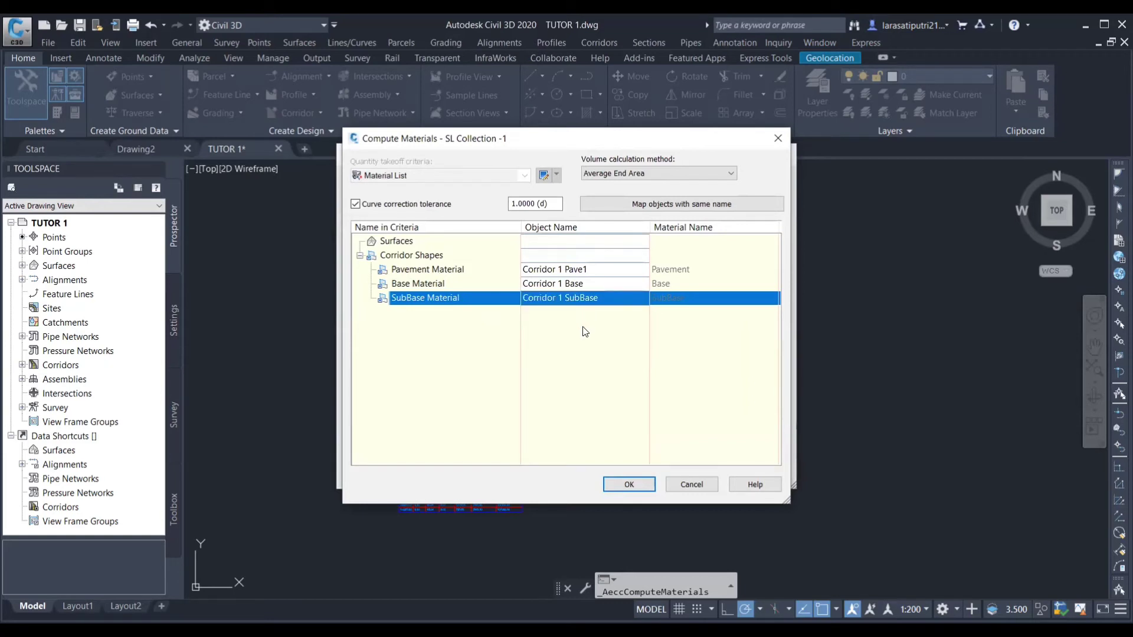
{"action": "left_click", "coordinate": [617, 480]}
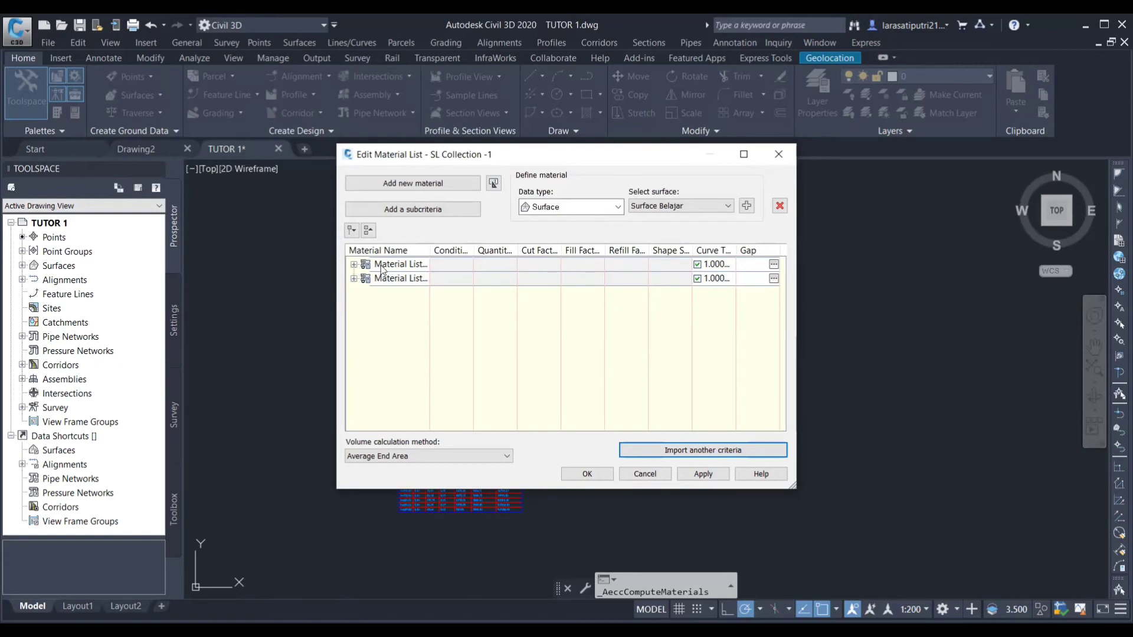
- Rename the first material list, the cut and fill one, as GALIAN DAN TIMBUNAN
{"action": "left_click", "coordinate": [398, 265]}
{"action": "left_click", "coordinate": [410, 264]}
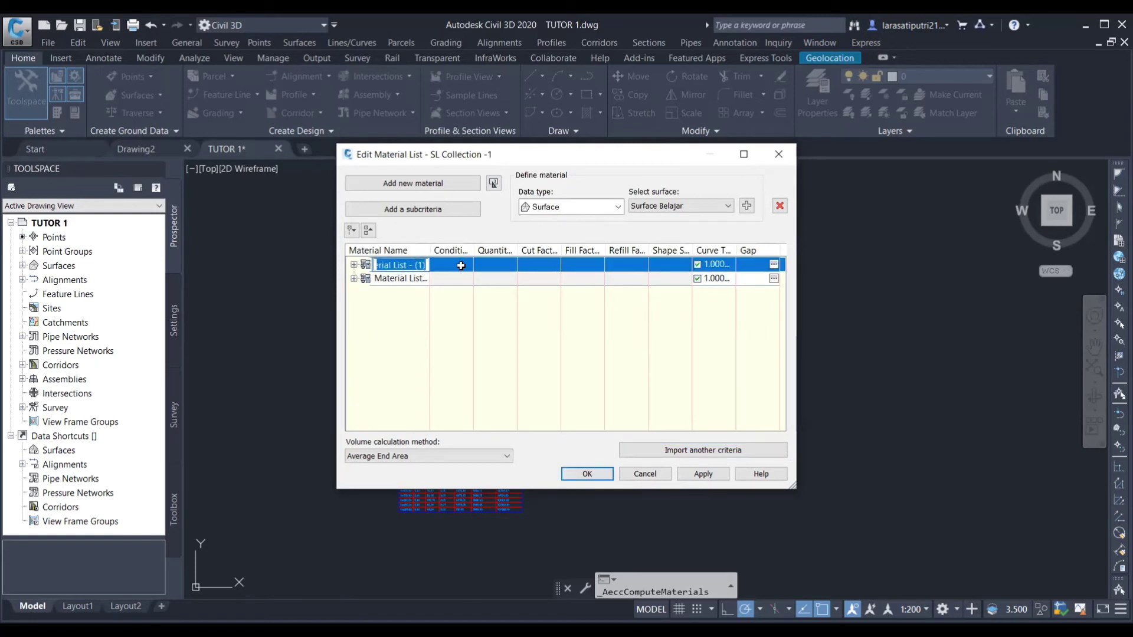
{"action": "type", "text": "g"}
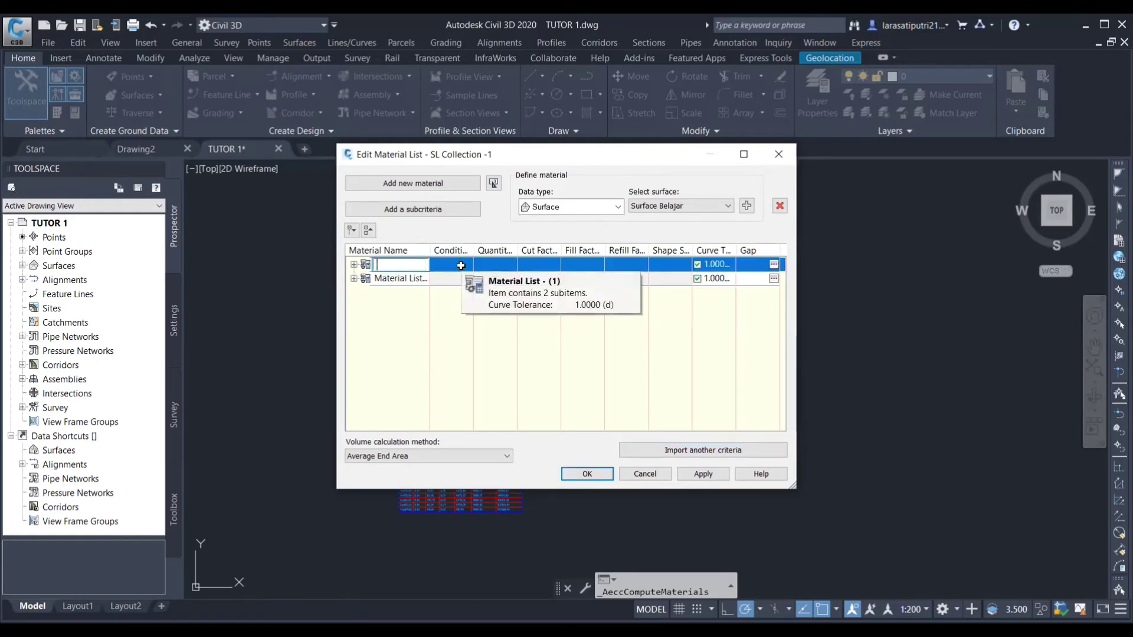
{"action": "key", "text": "BackSpace"}
{"action": "type", "text": "GALIA"}
{"action": "type", "text": "N DA"}
{"action": "type", "text": "N TIMBU"}
{"action": "type", "text": "NAN"}
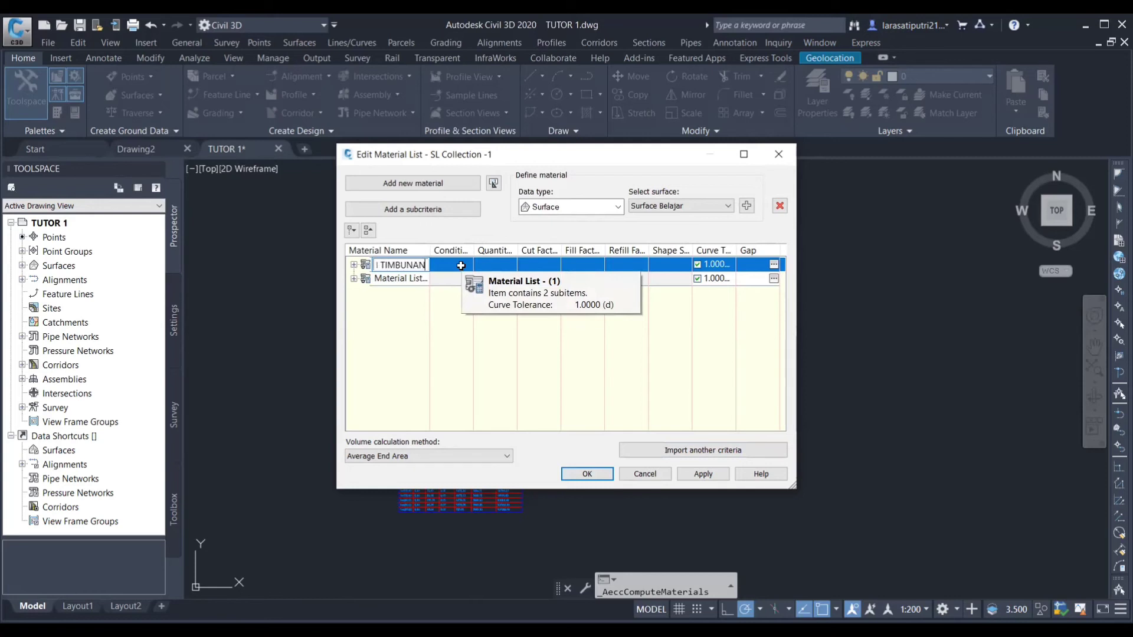
- Rename the second material list, the pavement one, as MATERIAL PERKERASAN
{"action": "left_click", "coordinate": [411, 281]}
{"action": "left_click", "coordinate": [413, 279]}
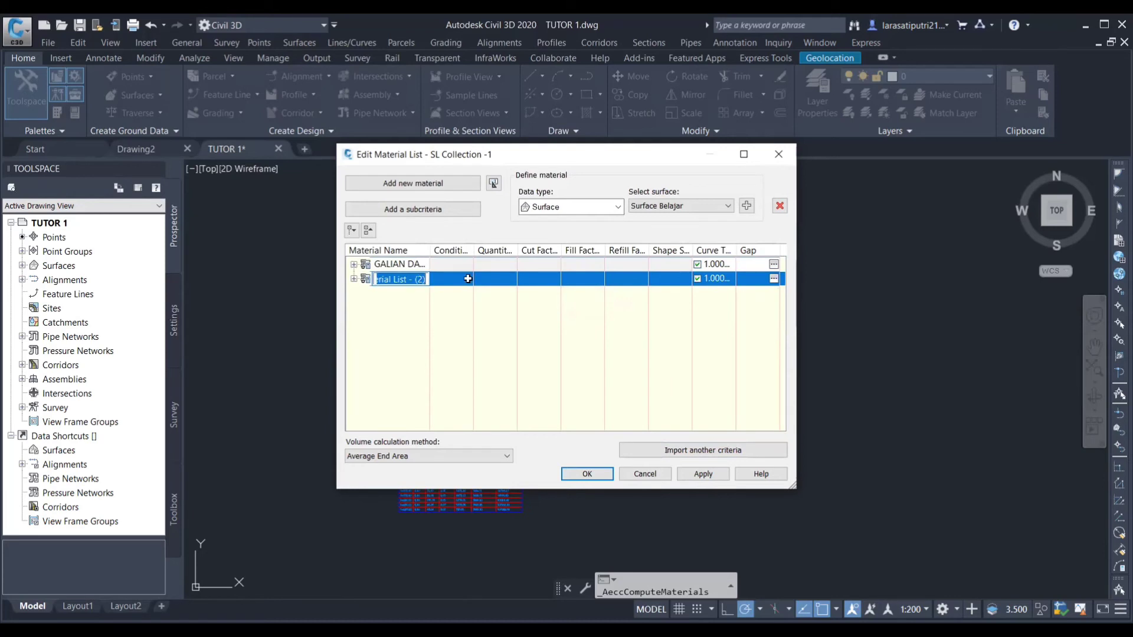
{"action": "type", "text": "MATERIAL"}
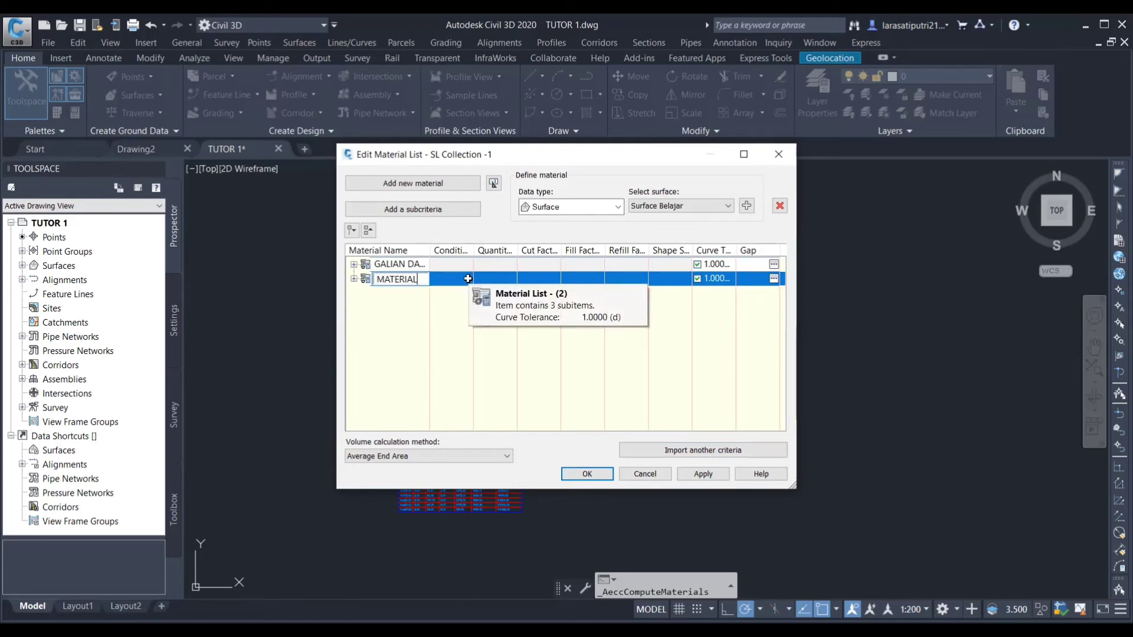
{"action": "type", "text": " PERKERASAN"}
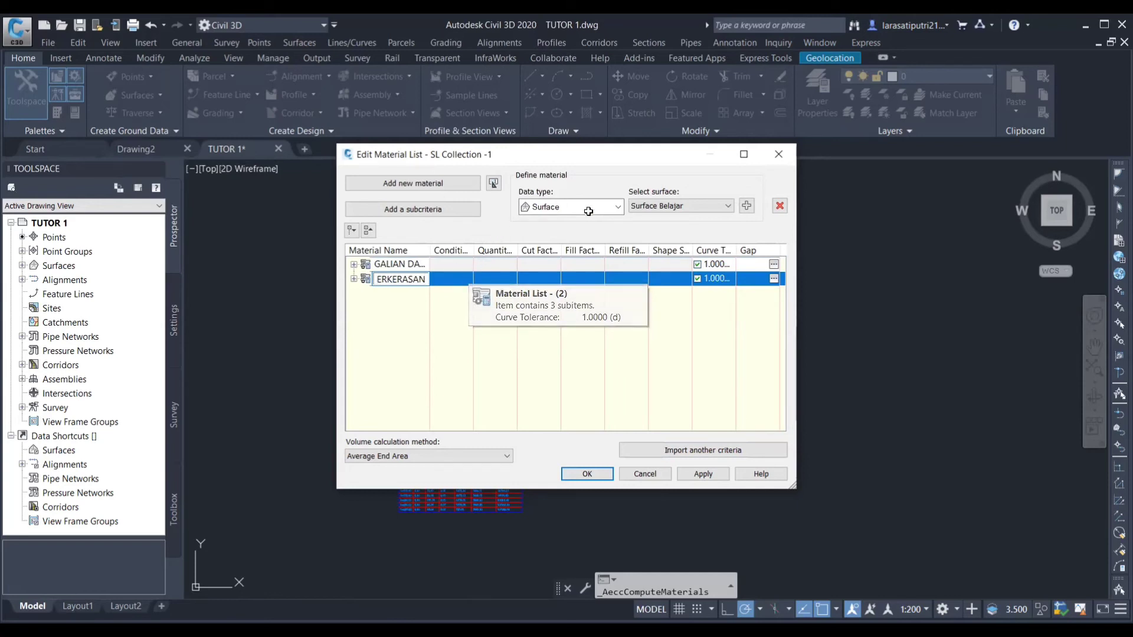
- Add a new material to the MATERIAL PERKERASAN list and delete its existing Pavement material
{"action": "left_click", "coordinate": [617, 208]}
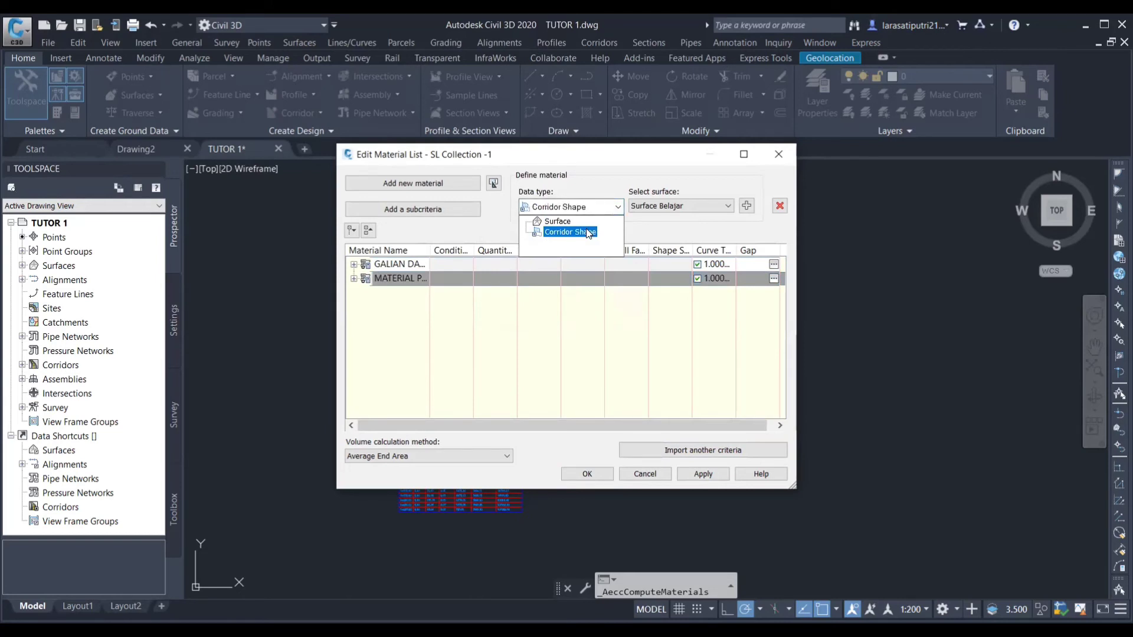
{"action": "left_click", "coordinate": [547, 222]}
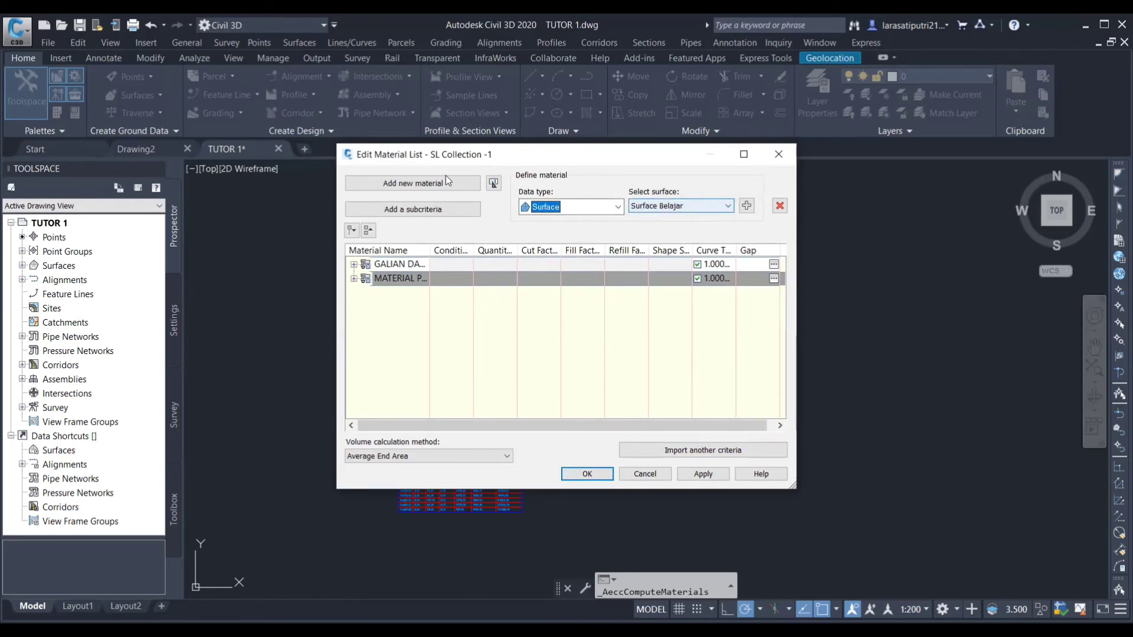
{"action": "left_click", "coordinate": [428, 182]}
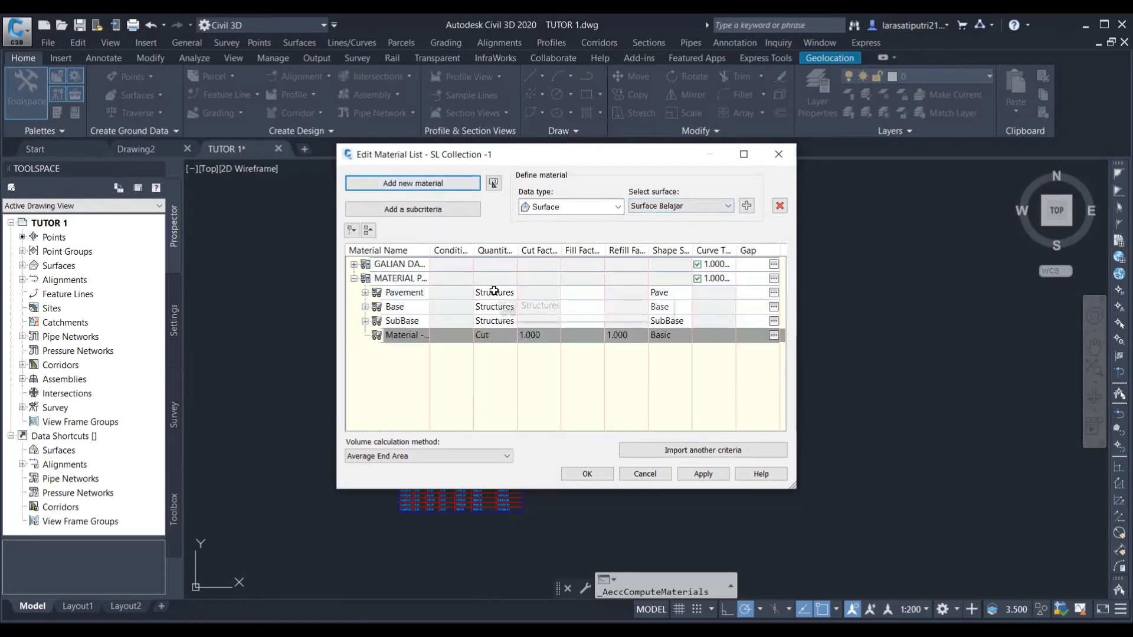
{"action": "left_click", "coordinate": [396, 292]}
{"action": "right_click", "coordinate": [396, 291]}
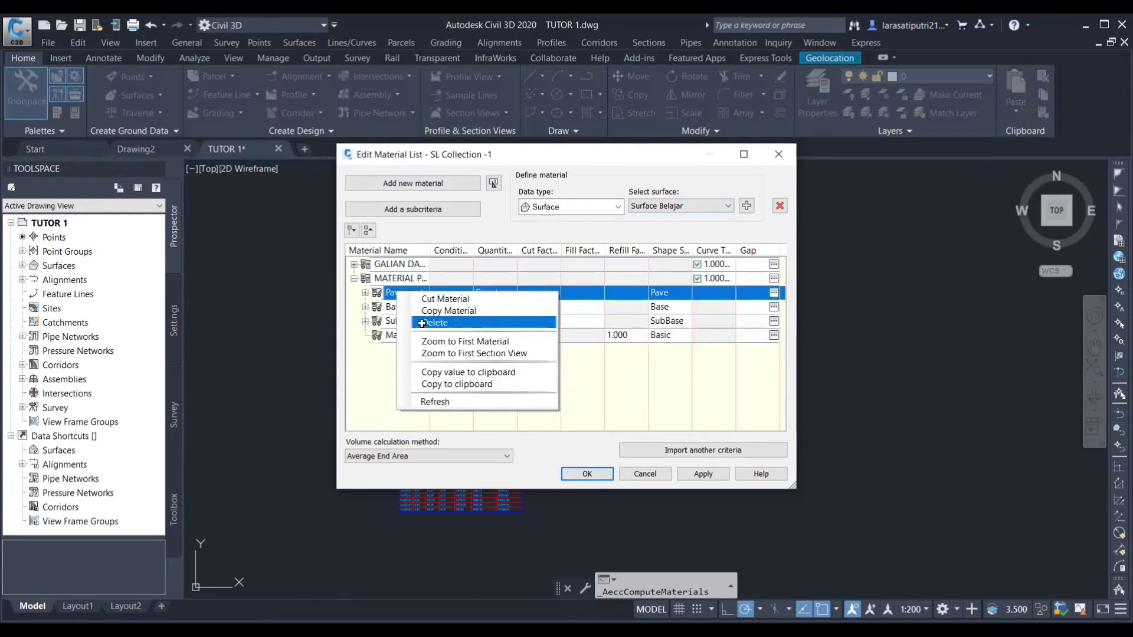
{"action": "left_click", "coordinate": [422, 323]}
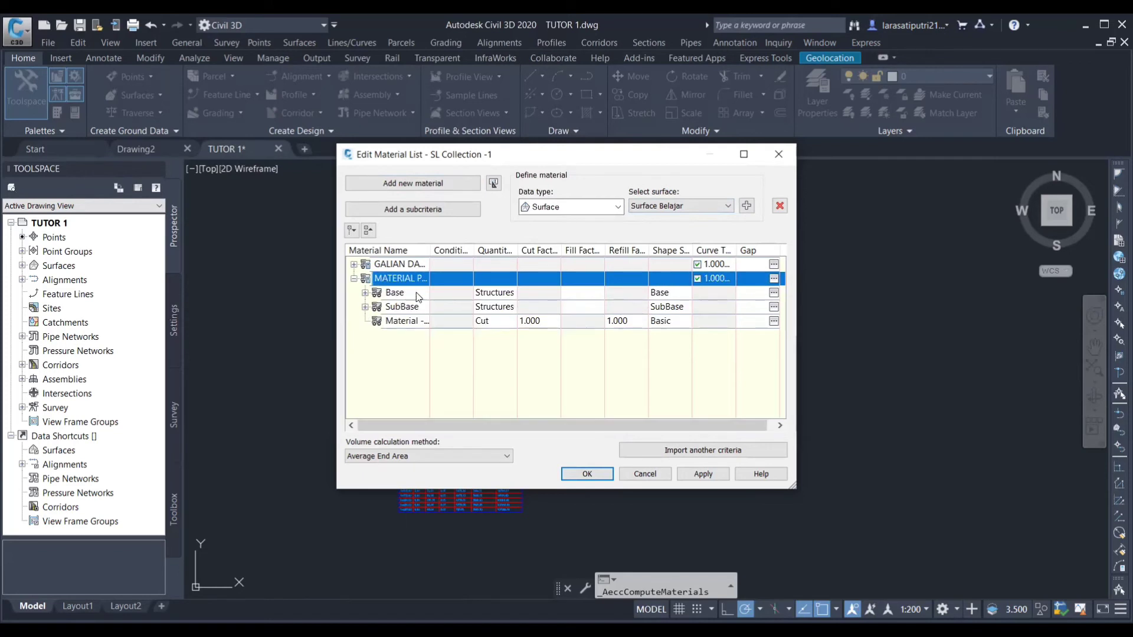
- Rename the newly added material as PAVE and set its quantity type to Structures
{"action": "left_click", "coordinate": [407, 317]}
{"action": "left_click", "coordinate": [416, 322]}
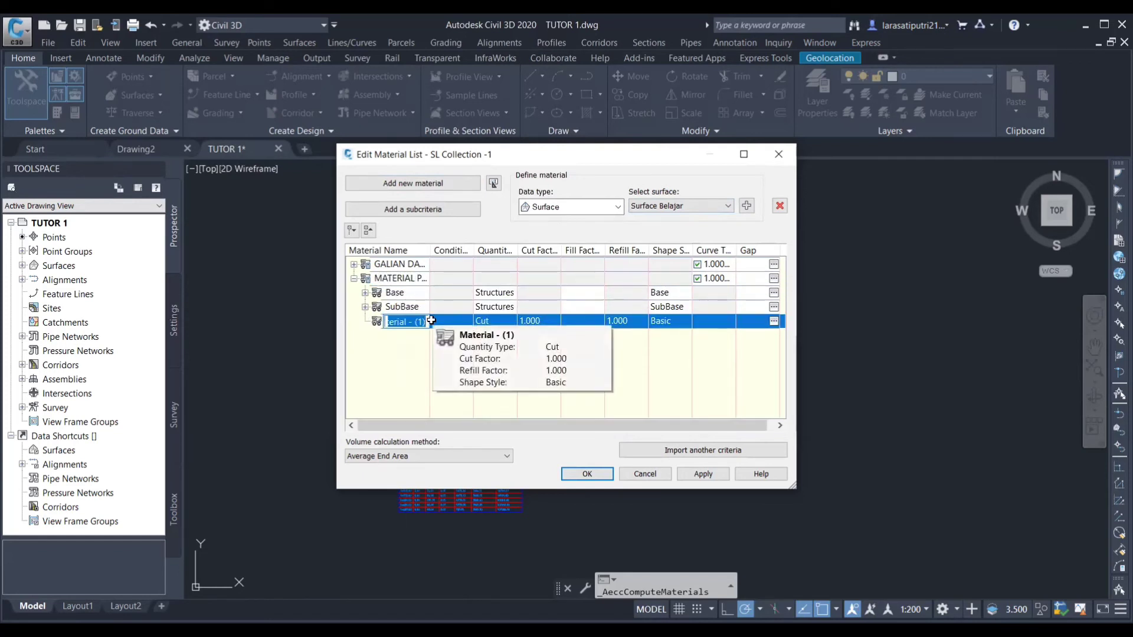
{"action": "left_click", "coordinate": [423, 322]}
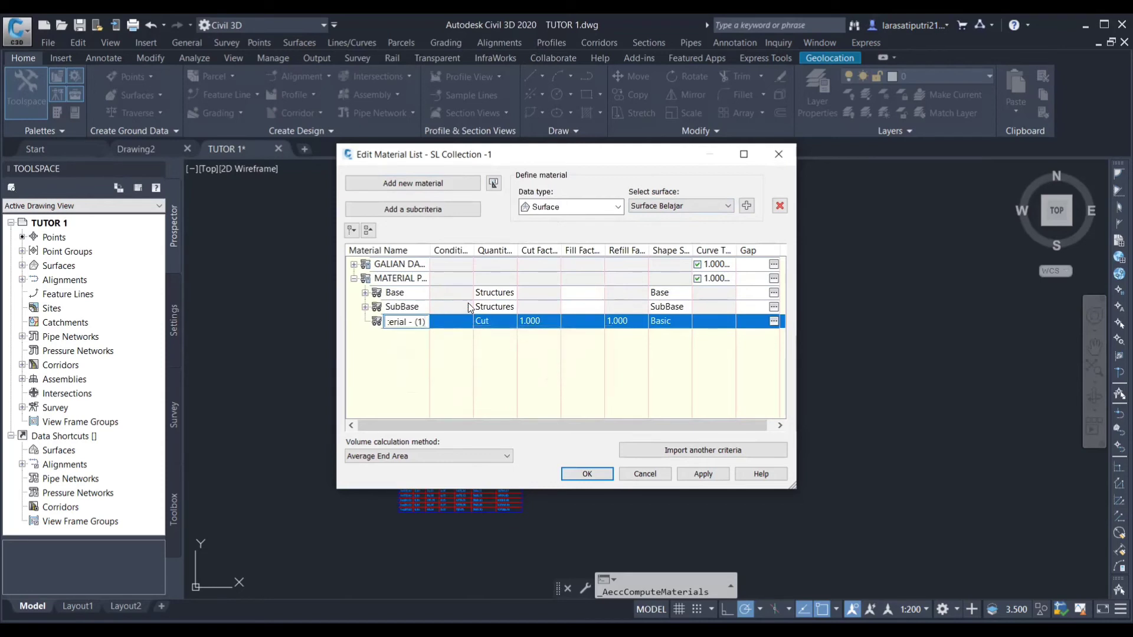
{"action": "key", "text": "BackSpace"}
{"action": "key", "text": "BackSpace"}
{"action": "key", "text": "BackSpace"}
{"action": "key", "text": "BackSpace"}
{"action": "key", "text": "BackSpace"}
{"action": "key", "text": "BackSpace"}
{"action": "key", "text": "BackSpace"}
{"action": "key", "text": "BackSpace"}
{"action": "key", "text": "BackSpace"}
{"action": "key", "text": "BackSpace"}
{"action": "key", "text": "BackSpace"}
{"action": "key", "text": "BackSpace"}
{"action": "key", "text": "BackSpace"}
{"action": "key", "text": "BackSpace"}
{"action": "type", "text": "PAVE"}
{"action": "left_click", "coordinate": [495, 326]}
{"action": "left_click", "coordinate": [499, 384]}
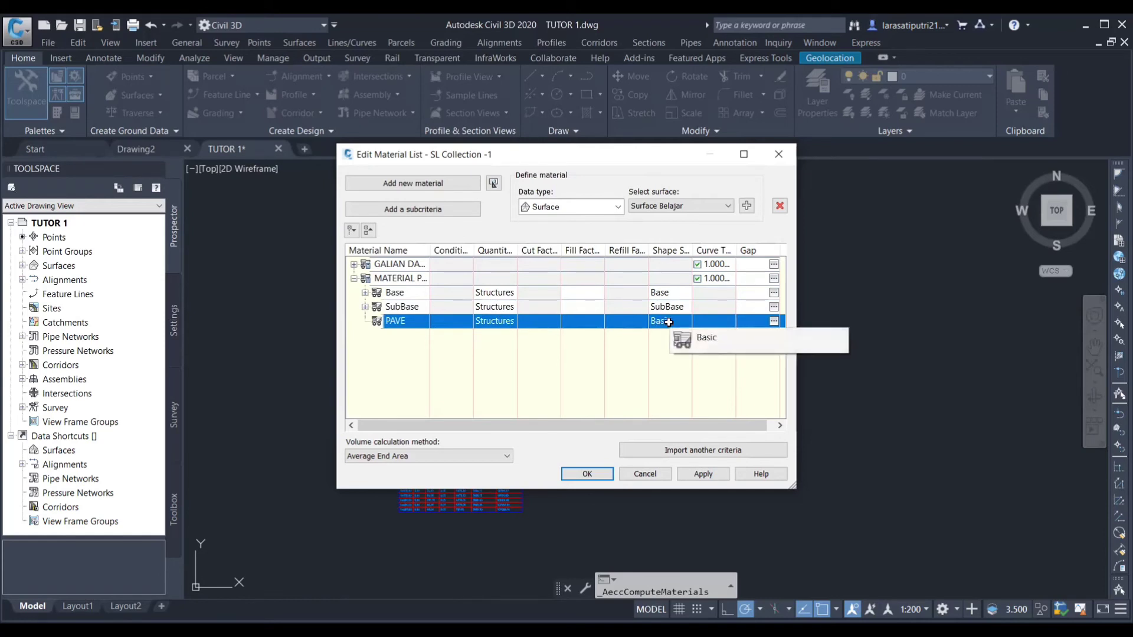
{"action": "left_click", "coordinate": [707, 338]}
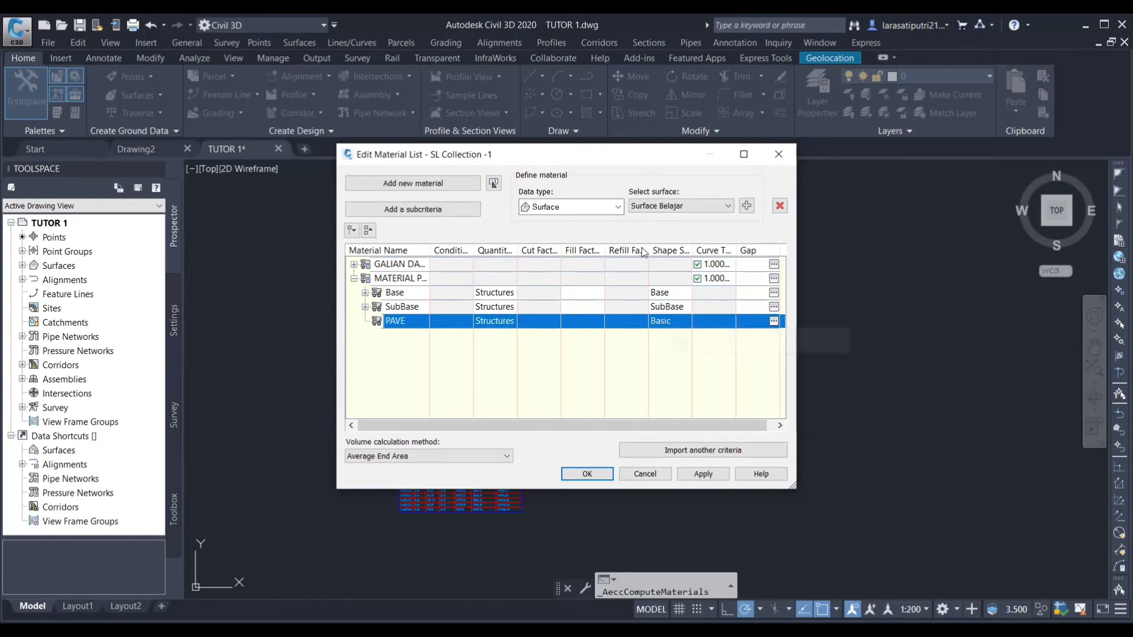
- Add the corridor shapes Corridor 1 Pave1 and Corridor 1 Pave2 to the PAVE material and accept the material list
{"action": "left_click", "coordinate": [618, 207]}
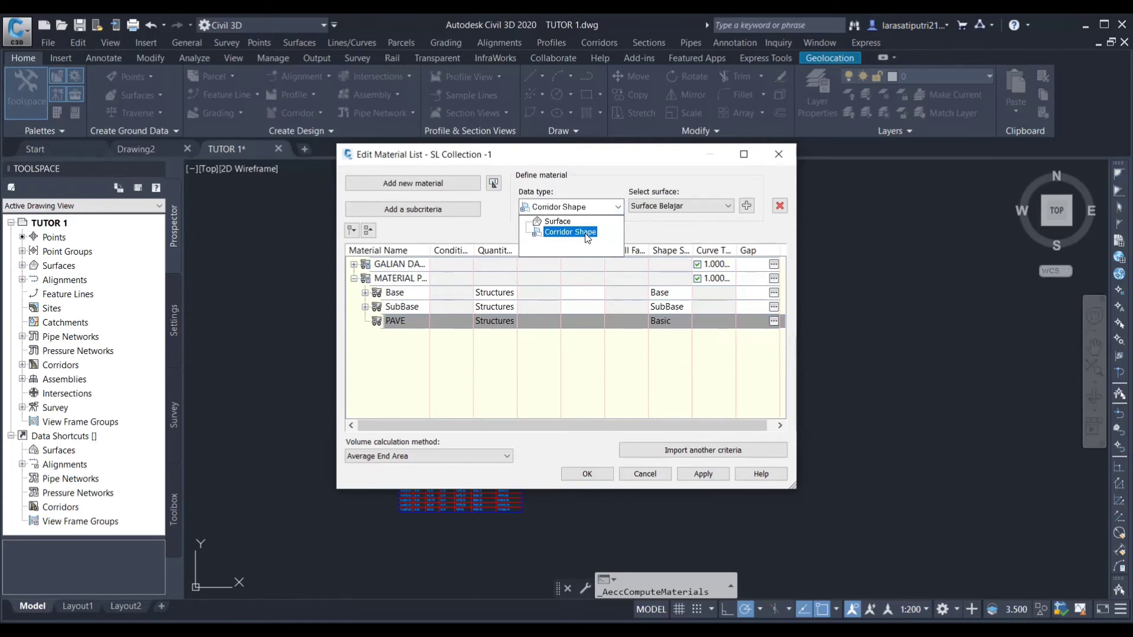
{"action": "left_click", "coordinate": [547, 255]}
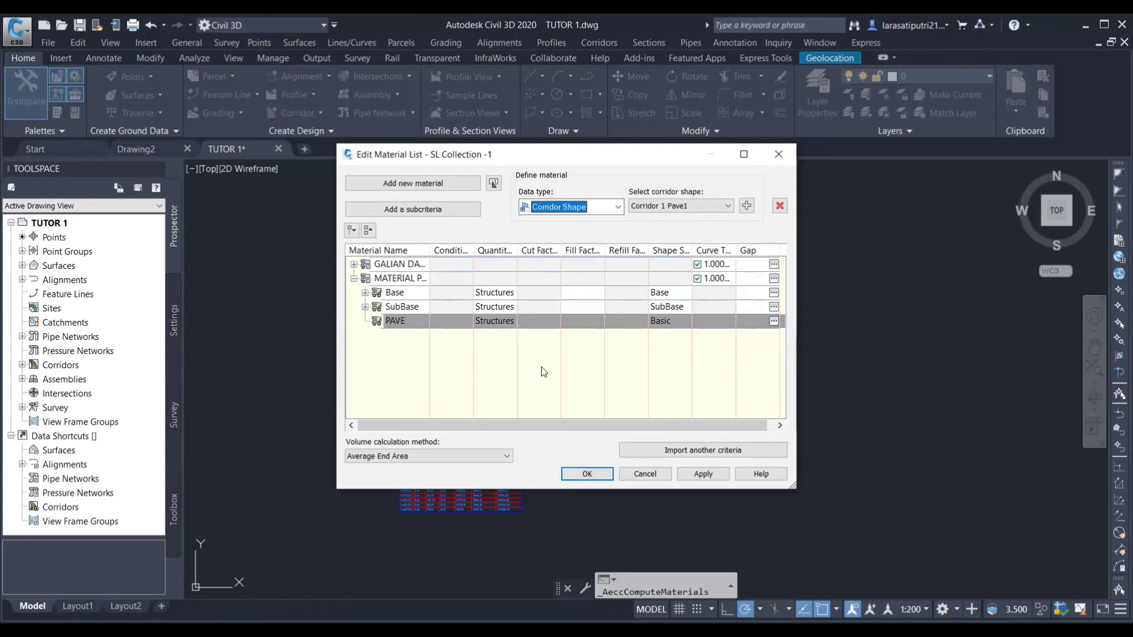
{"action": "left_click", "coordinate": [748, 207]}
{"action": "left_click", "coordinate": [684, 207]}
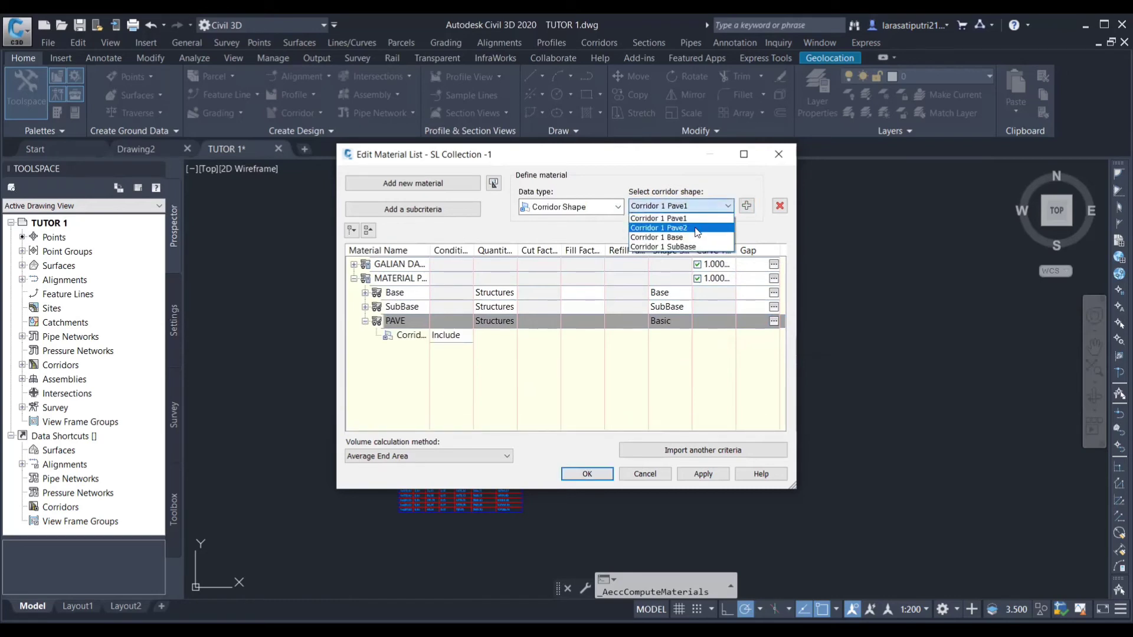
{"action": "left_click", "coordinate": [685, 228]}
{"action": "left_click", "coordinate": [746, 206]}
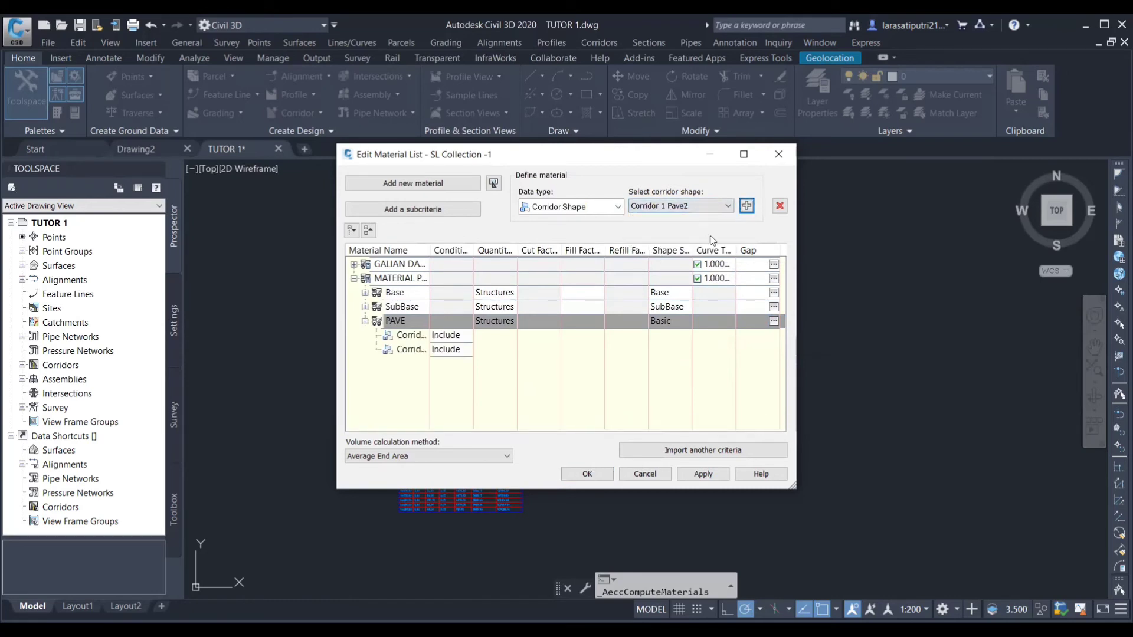
{"action": "left_click", "coordinate": [469, 353]}
{"action": "left_click", "coordinate": [592, 475]}
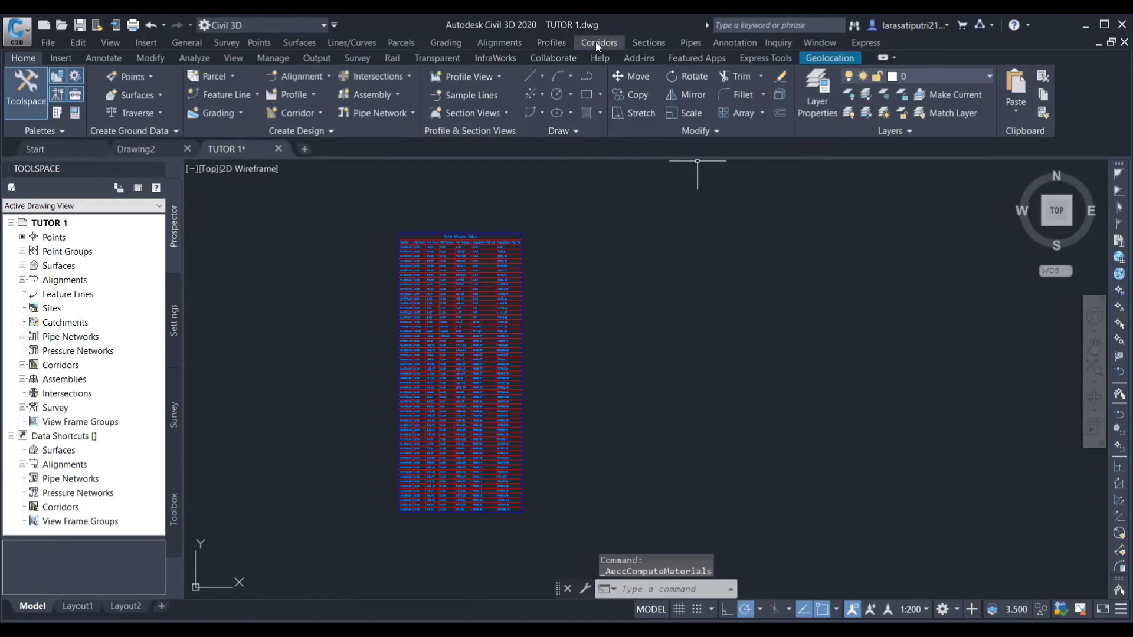
- Start a Material Volume table with the Area and Volume style for sample line group SL Collection -1
{"action": "left_click", "coordinate": [636, 42]}
{"action": "mouse_move", "coordinate": [672, 197]}
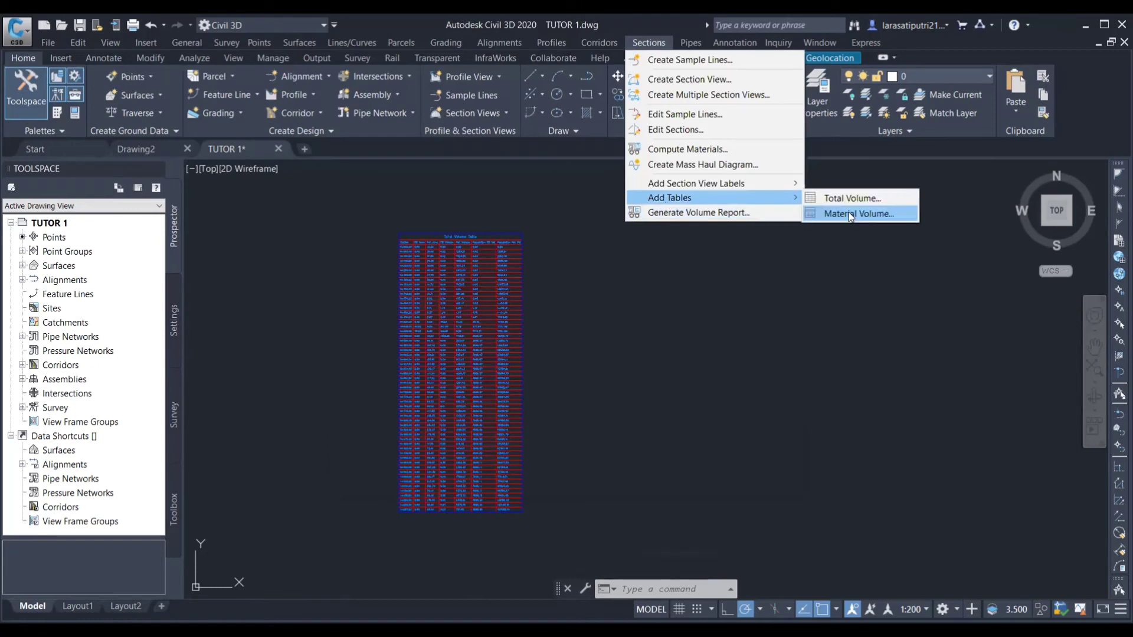
{"action": "left_click", "coordinate": [850, 214]}
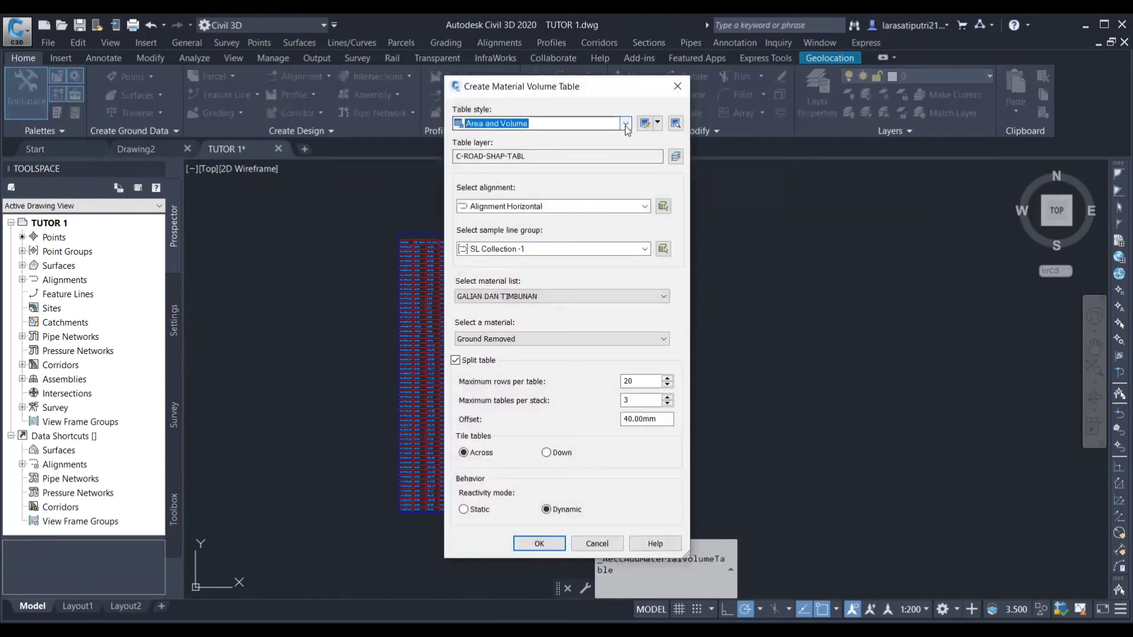
{"action": "left_click", "coordinate": [625, 126]}
{"action": "left_click", "coordinate": [528, 134]}
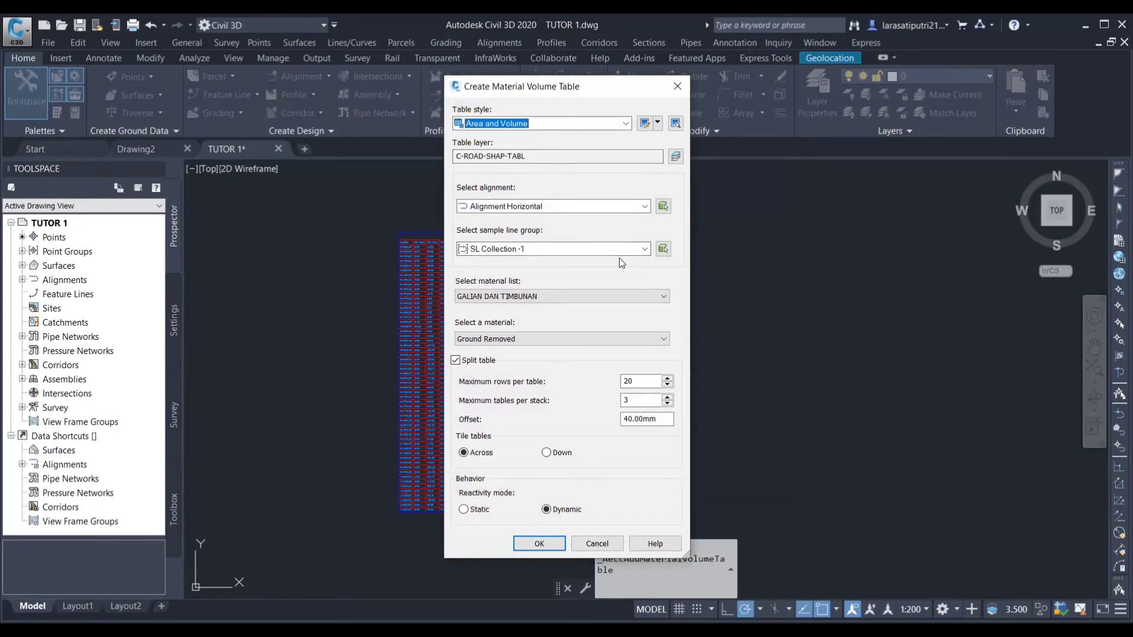
{"action": "left_click", "coordinate": [521, 250]}
{"action": "left_click", "coordinate": [518, 264]}
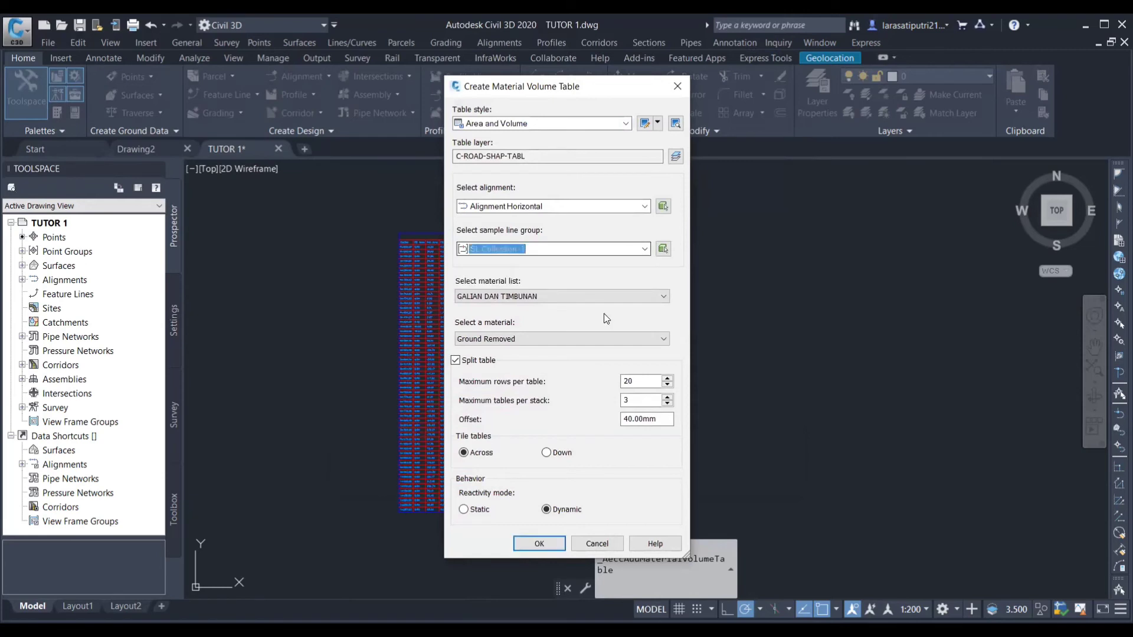
- Choose PAVE from the MATERIAL PERKERASAN list, allow up to 200 rows per table, and place the table to the right of the Total Volume table
{"action": "left_click", "coordinate": [566, 296]}
{"action": "left_click", "coordinate": [553, 309]}
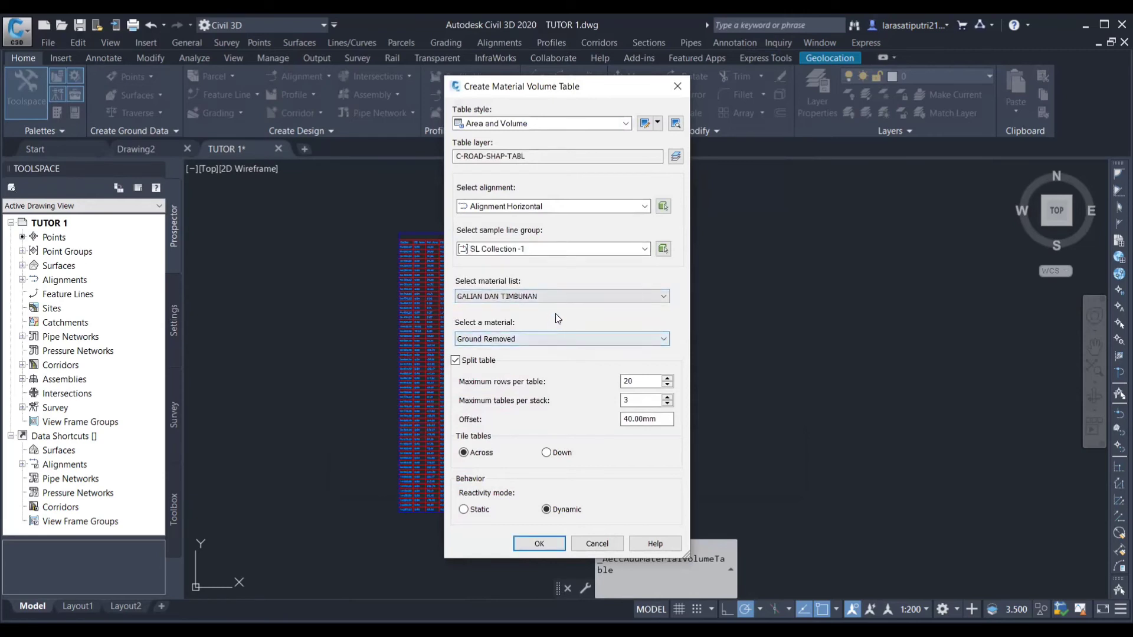
{"action": "left_click", "coordinate": [560, 299]}
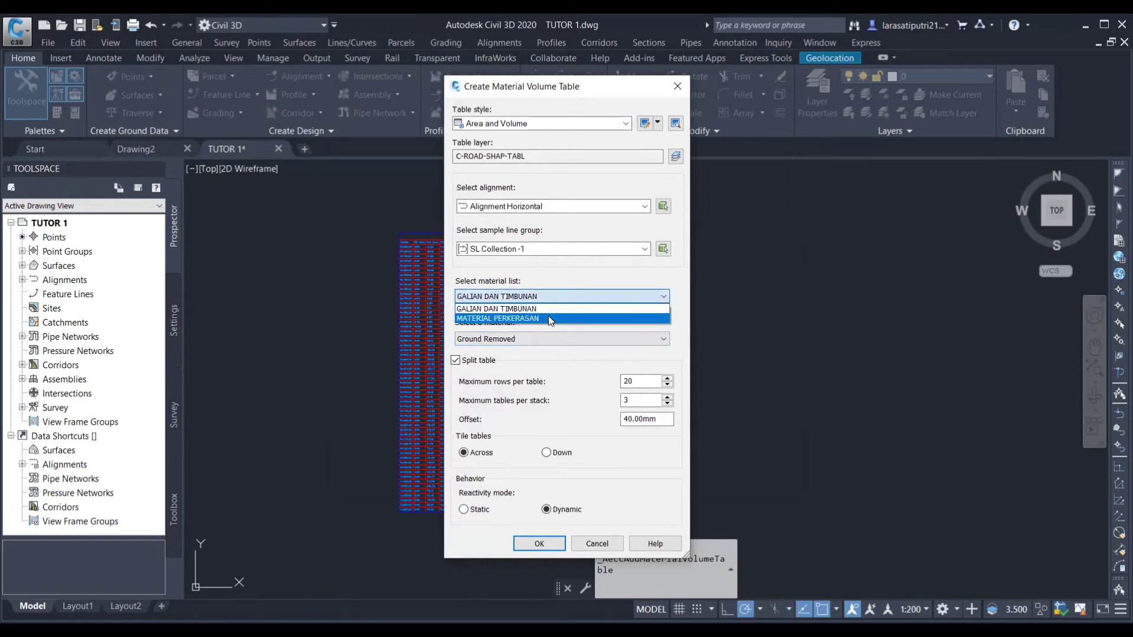
{"action": "left_click", "coordinate": [548, 317]}
{"action": "left_click", "coordinate": [551, 338]}
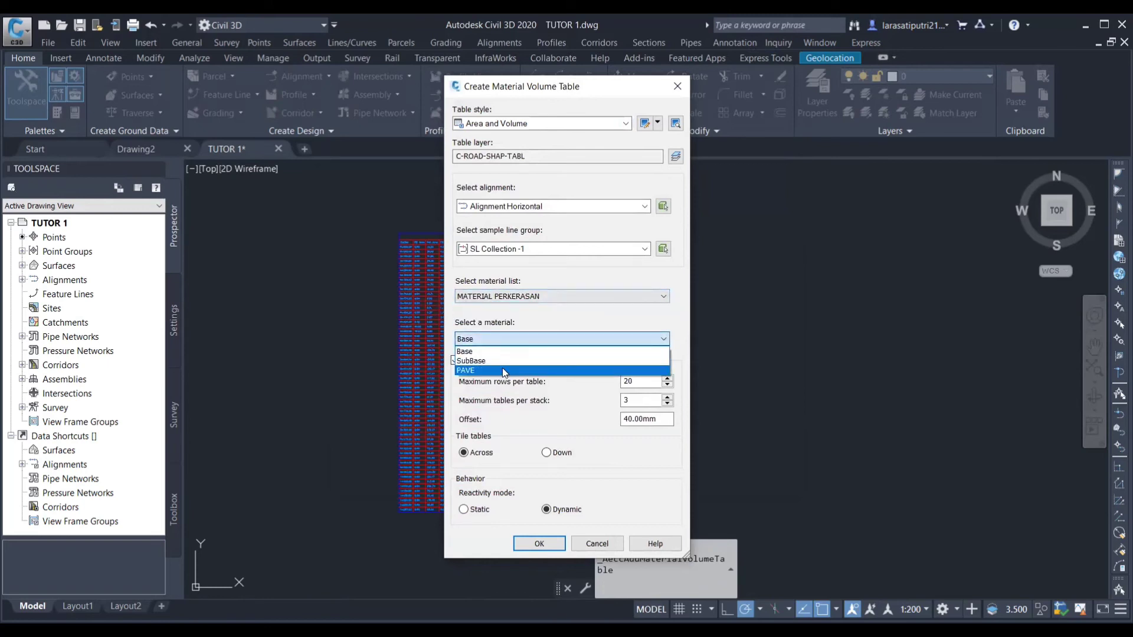
{"action": "left_click", "coordinate": [505, 371]}
{"action": "left_click", "coordinate": [642, 380]}
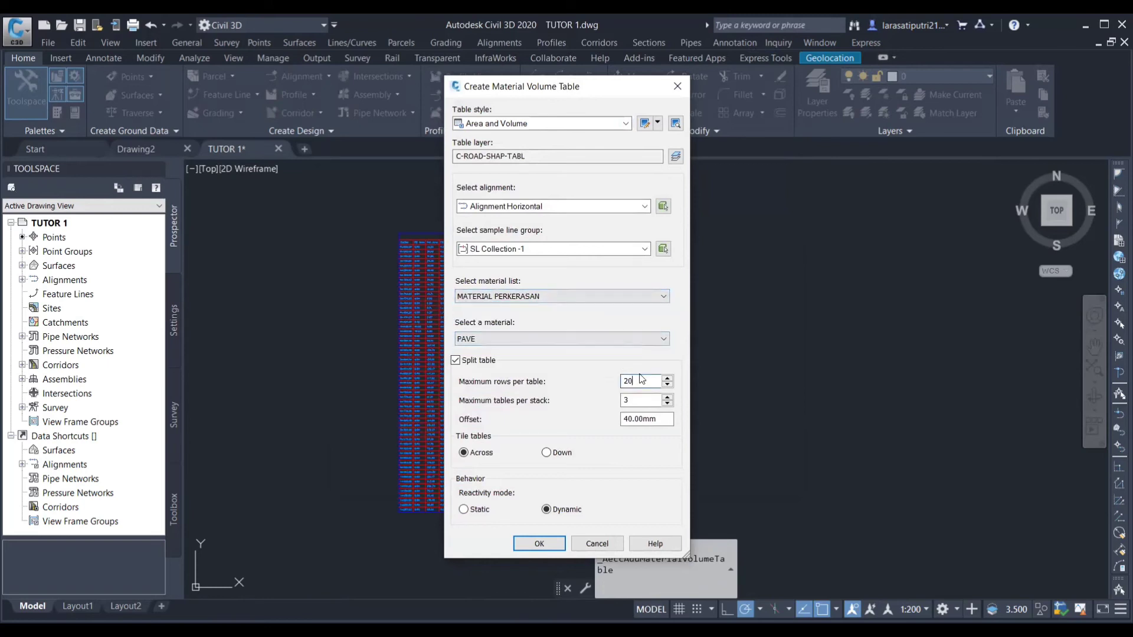
{"action": "key", "text": "ctrl+a"}
{"action": "type", "text": "0"}
{"action": "left_click", "coordinate": [548, 552]}
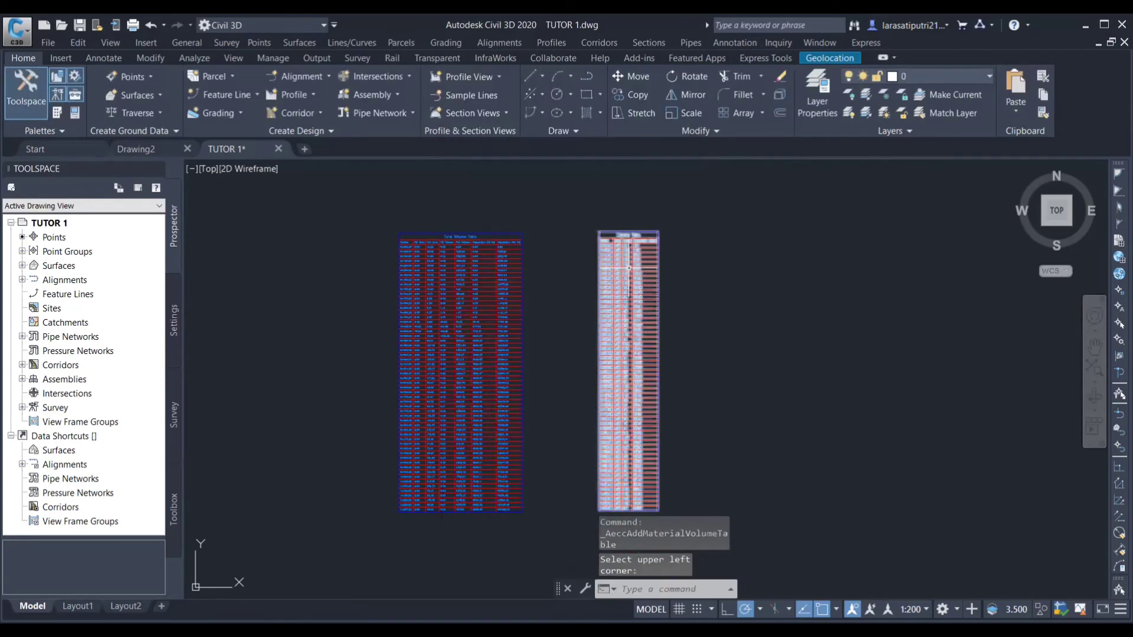
- Examine the station, area and volume rows of the new PAVE material table
{"action": "scroll", "coordinate": [614, 254], "scroll_direction": "up", "scroll_amount": 3}
{"action": "scroll", "coordinate": [634, 259], "scroll_direction": "up", "scroll_amount": 6}
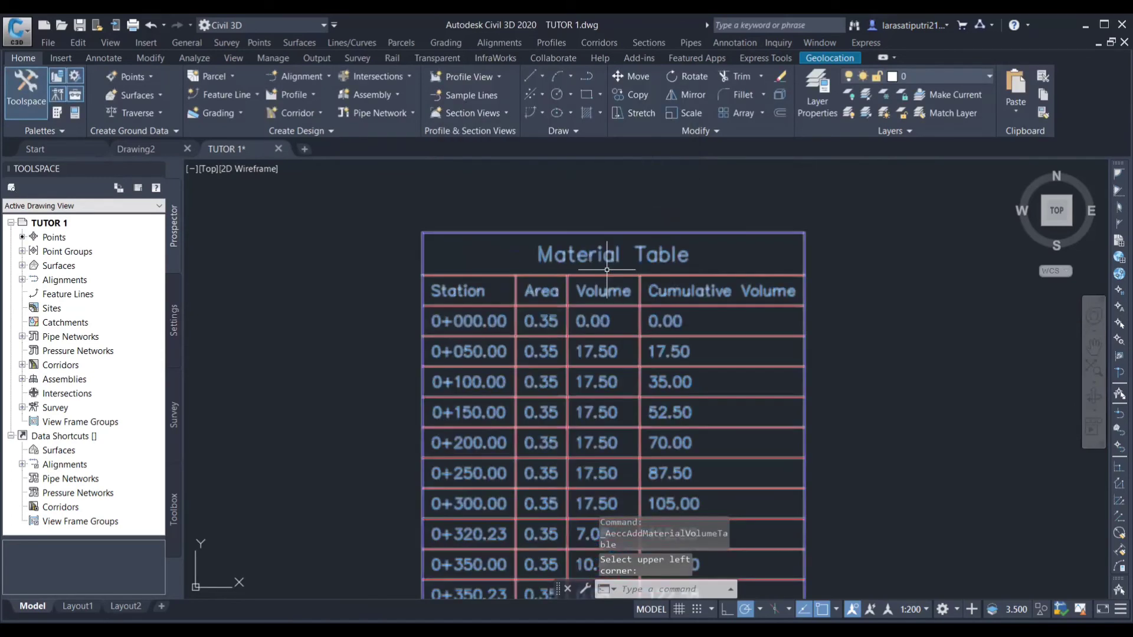
{"action": "scroll", "coordinate": [607, 289], "scroll_direction": "down", "scroll_amount": 6}
{"action": "scroll", "coordinate": [607, 461], "scroll_direction": "up", "scroll_amount": 3}
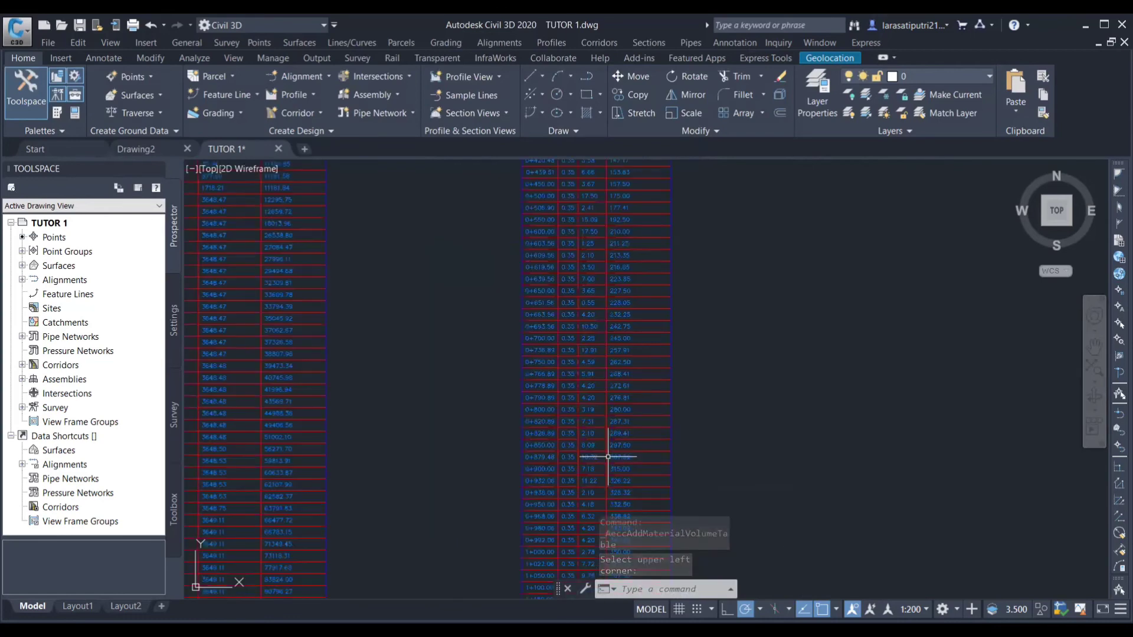
{"action": "scroll", "coordinate": [593, 460], "scroll_direction": "down", "scroll_amount": 3}
{"action": "scroll", "coordinate": [578, 237], "scroll_direction": "up", "scroll_amount": 3}
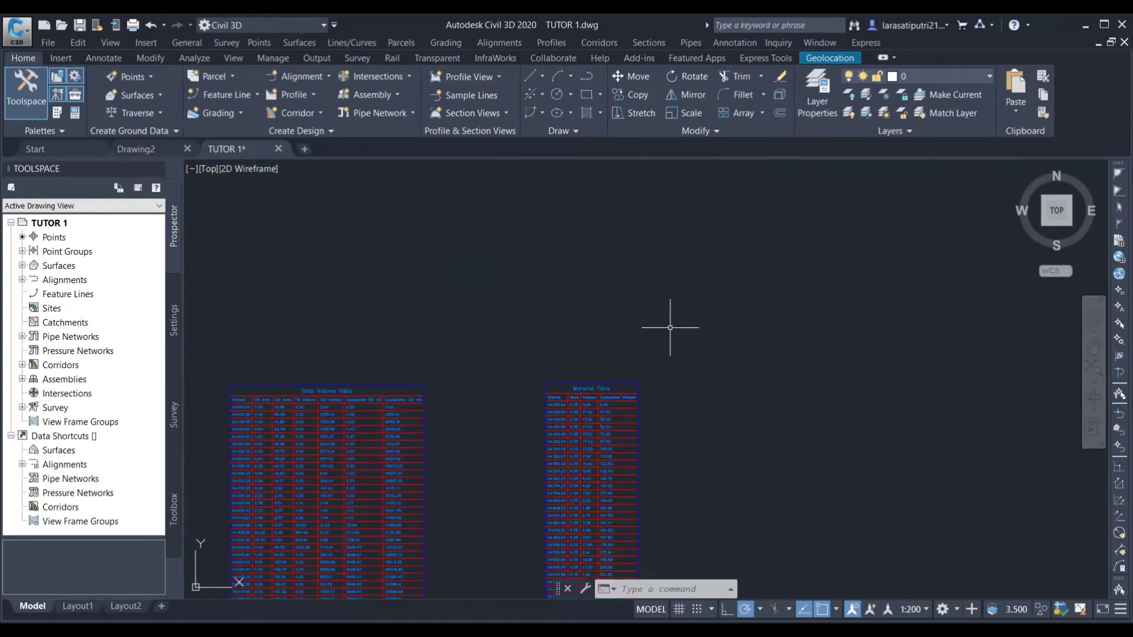
- Add the centred multiline text PAVE above the material table with a text height of 1
{"action": "scroll", "coordinate": [597, 397], "scroll_direction": "up", "scroll_amount": 4}
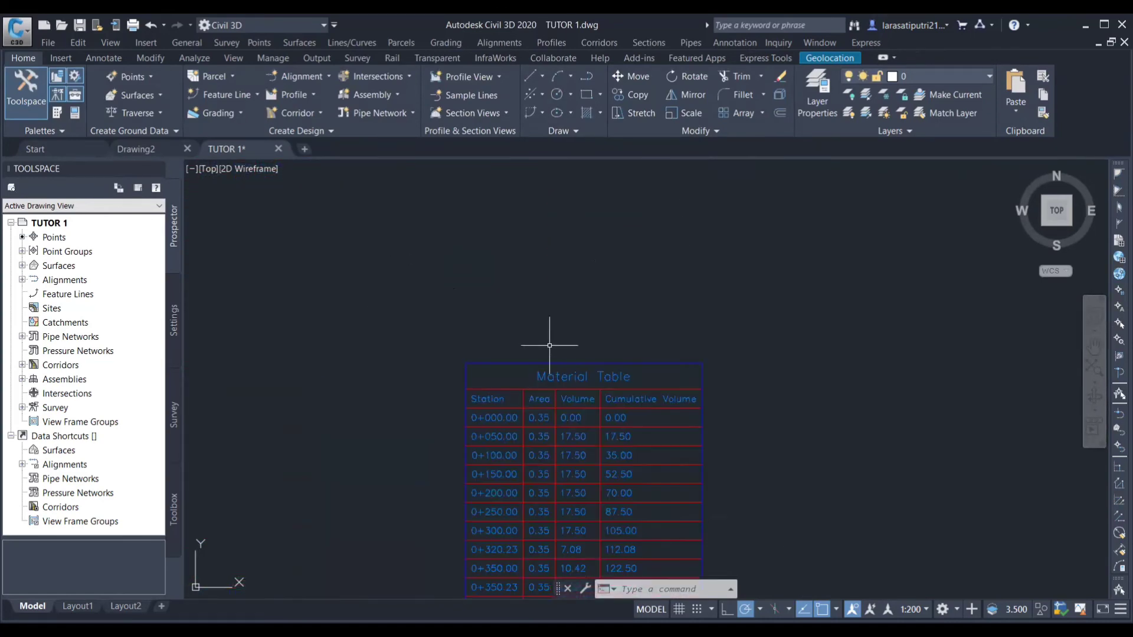
{"action": "type", "text": "MTEDIT"}
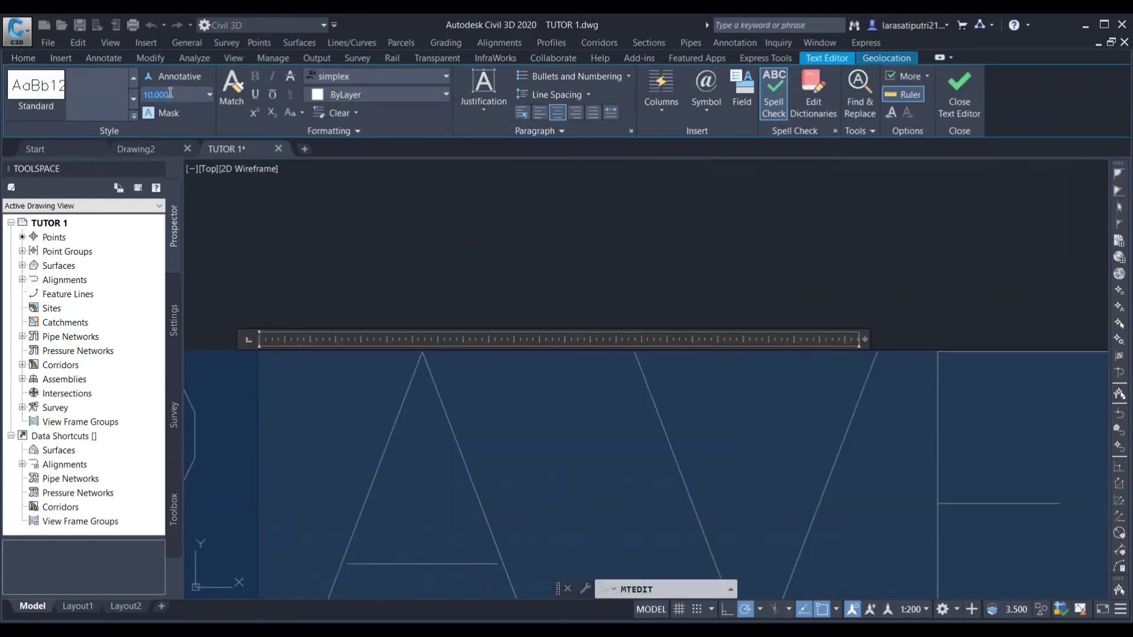
{"action": "left_click", "coordinate": [150, 93]}
{"action": "left_click", "coordinate": [155, 93]}
{"action": "key", "text": "BackSpace"}
{"action": "key", "text": "Return"}
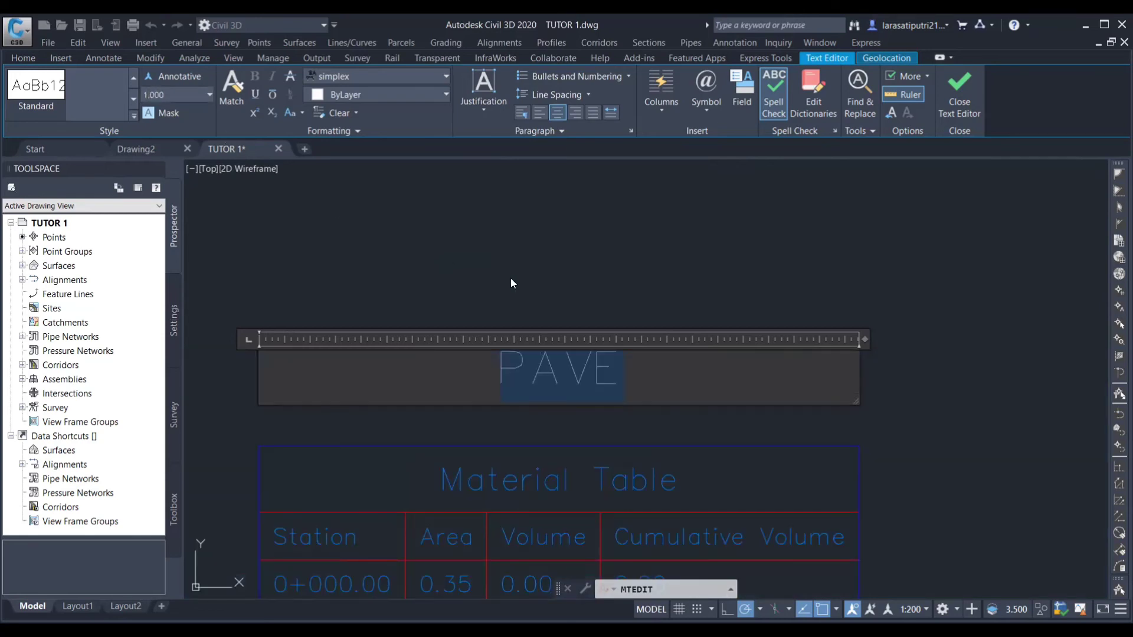
{"action": "left_click", "coordinate": [551, 347]}
{"action": "left_click", "coordinate": [541, 359]}
{"action": "scroll", "coordinate": [500, 330], "scroll_direction": "down", "scroll_amount": 2}
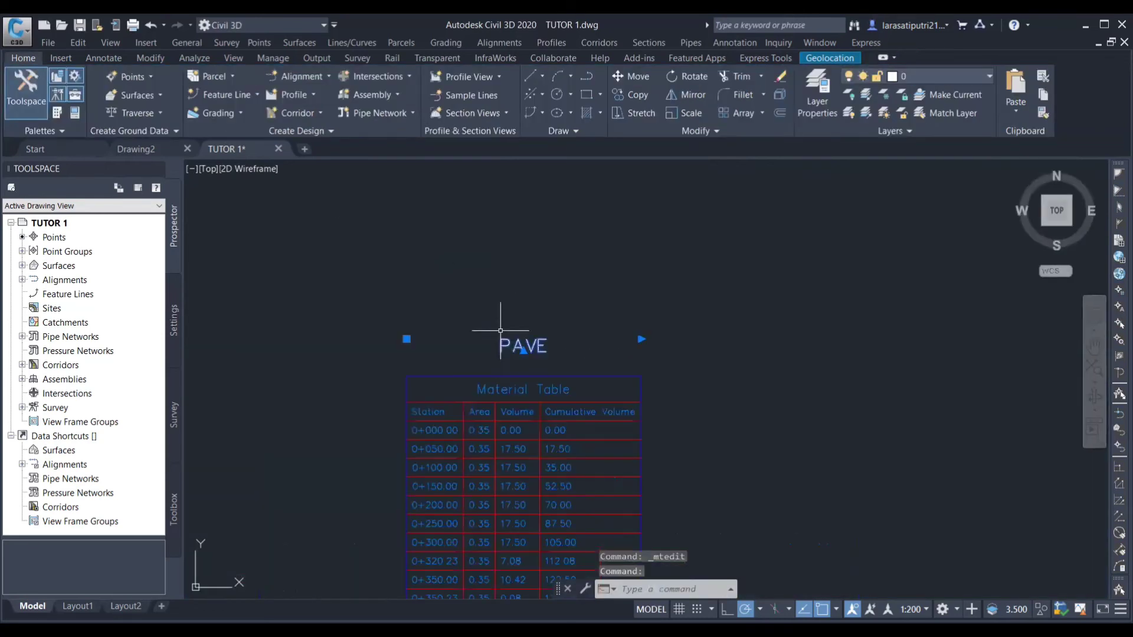
{"action": "scroll", "coordinate": [535, 361], "scroll_direction": "up", "scroll_amount": 1}
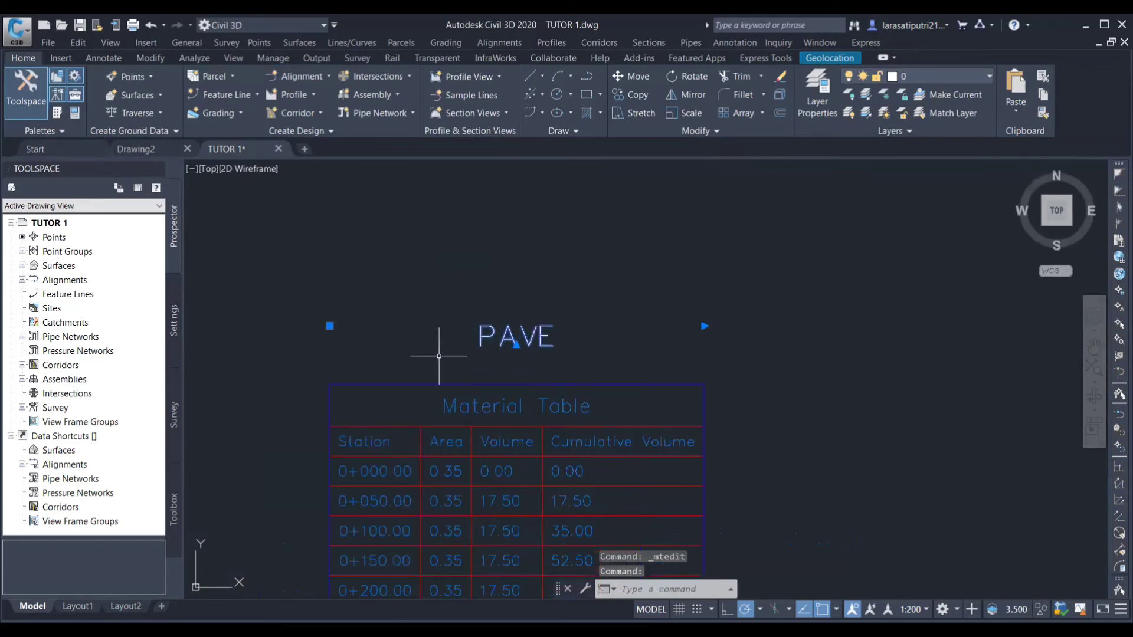
- Move the PAVE label closer to the upper edge of its material table and deselect it
{"action": "left_click", "coordinate": [329, 325]}
{"action": "scroll", "coordinate": [330, 325], "scroll_direction": "down", "scroll_amount": 4}
{"action": "key", "text": "Escape"}
{"action": "scroll", "coordinate": [380, 326], "scroll_direction": "down", "scroll_amount": 4}
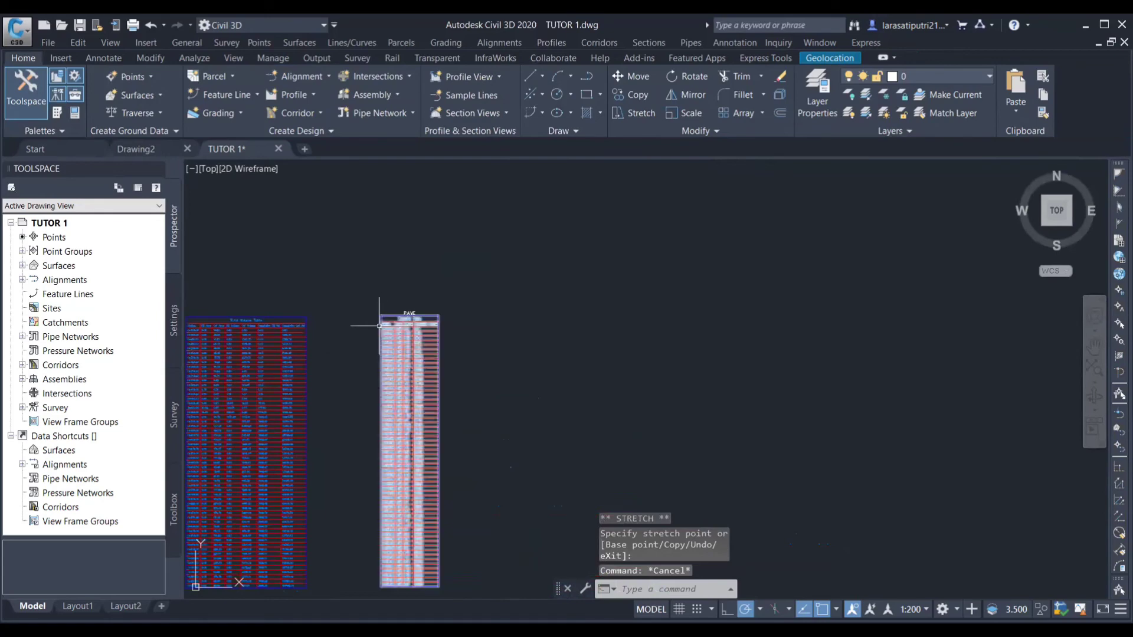
- Create a Base material volume table from MATERIAL PERKERASAN with up to 200 rows, placed to the right of the PAVE table
{"action": "scroll", "coordinate": [427, 331], "scroll_direction": "up", "scroll_amount": 2}
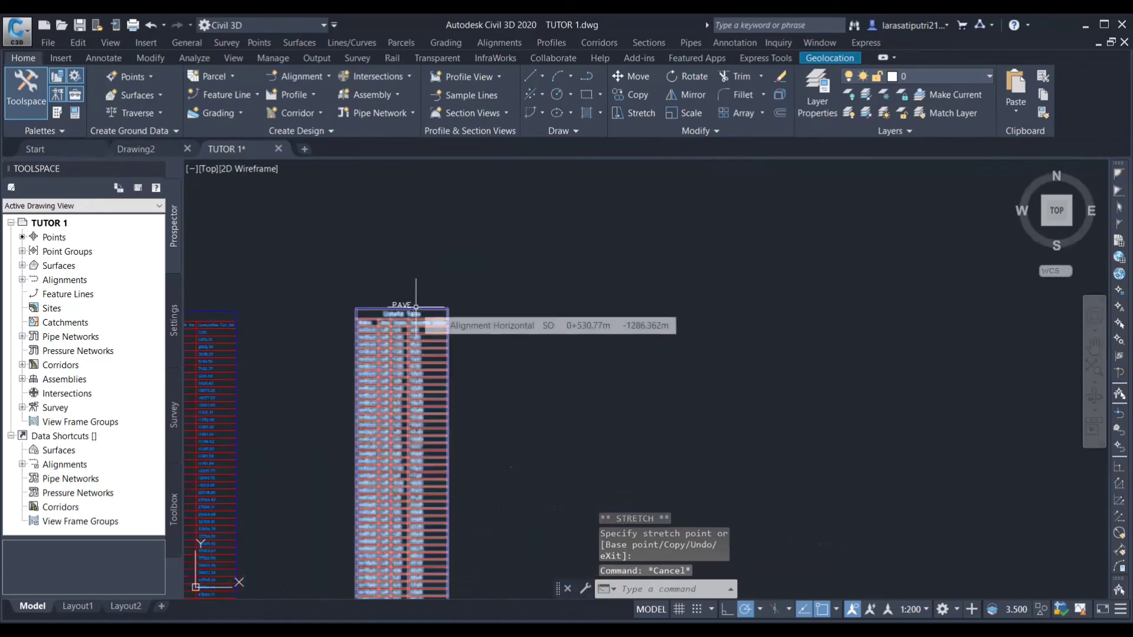
{"action": "key", "text": "Escape"}
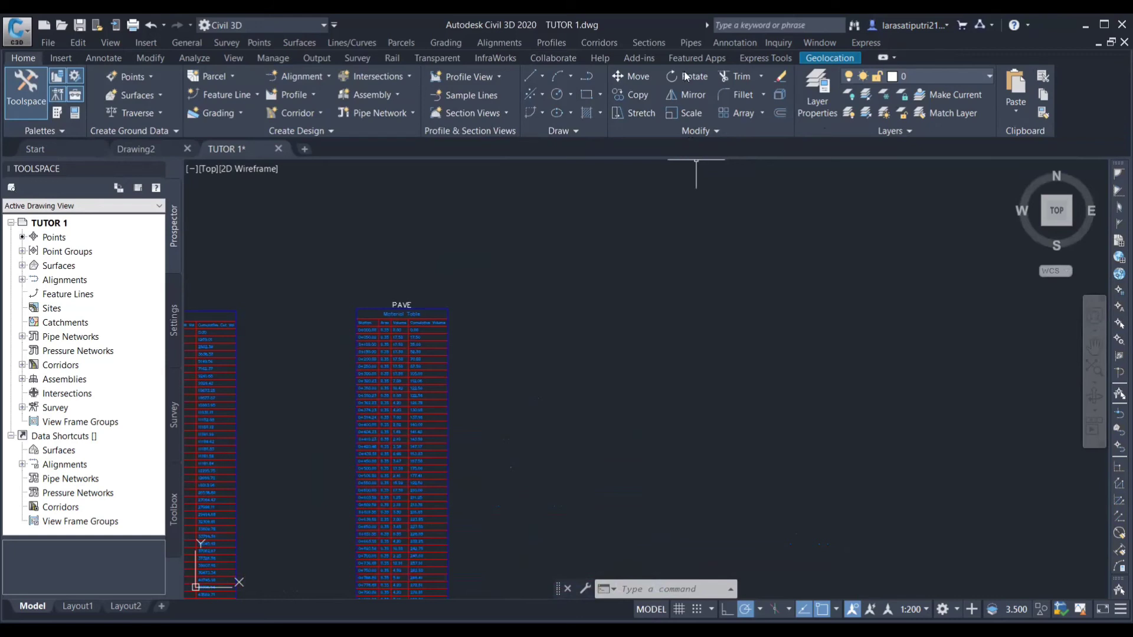
{"action": "left_click", "coordinate": [649, 42]}
{"action": "mouse_move", "coordinate": [718, 197]}
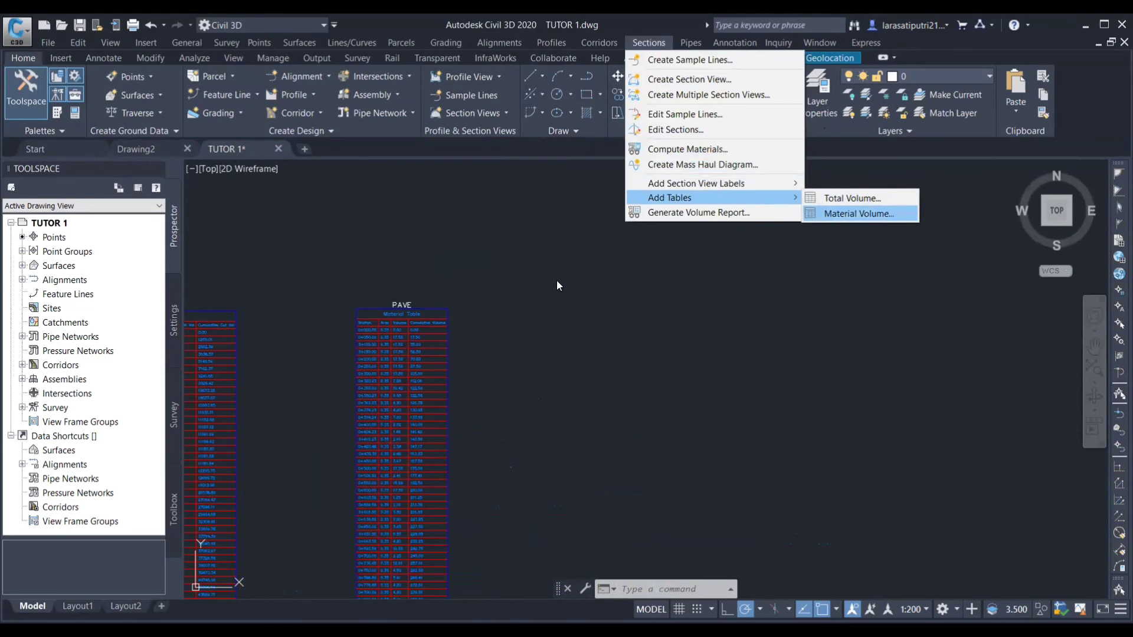
{"action": "left_click", "coordinate": [554, 298]}
{"action": "left_click", "coordinate": [516, 307]}
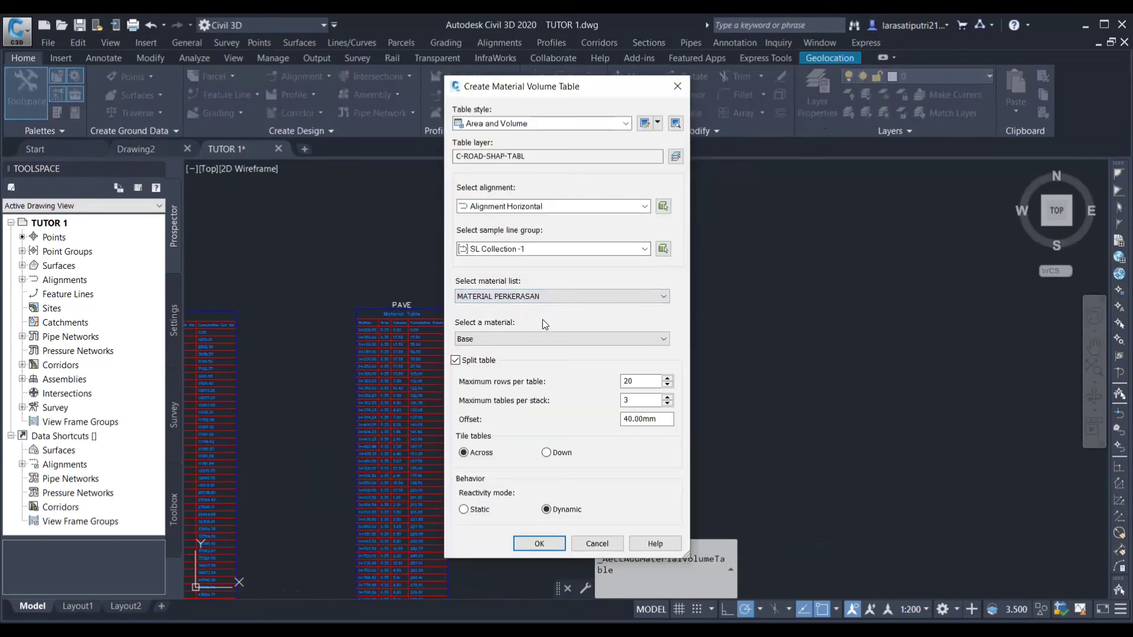
{"action": "left_click", "coordinate": [633, 381]}
{"action": "type", "text": "0"}
{"action": "left_click", "coordinate": [538, 543]}
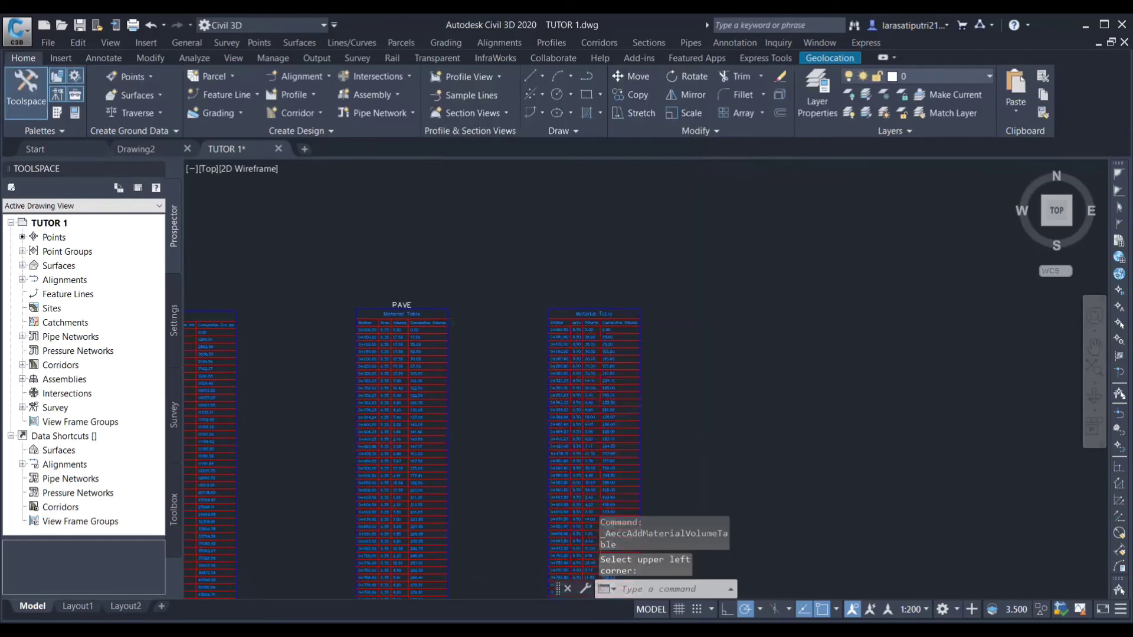
- Copy the PAVE label to the same position above the Base material table
{"action": "scroll", "coordinate": [570, 310], "scroll_direction": "up", "scroll_amount": 4}
{"action": "scroll", "coordinate": [561, 304], "scroll_direction": "up", "scroll_amount": 3}
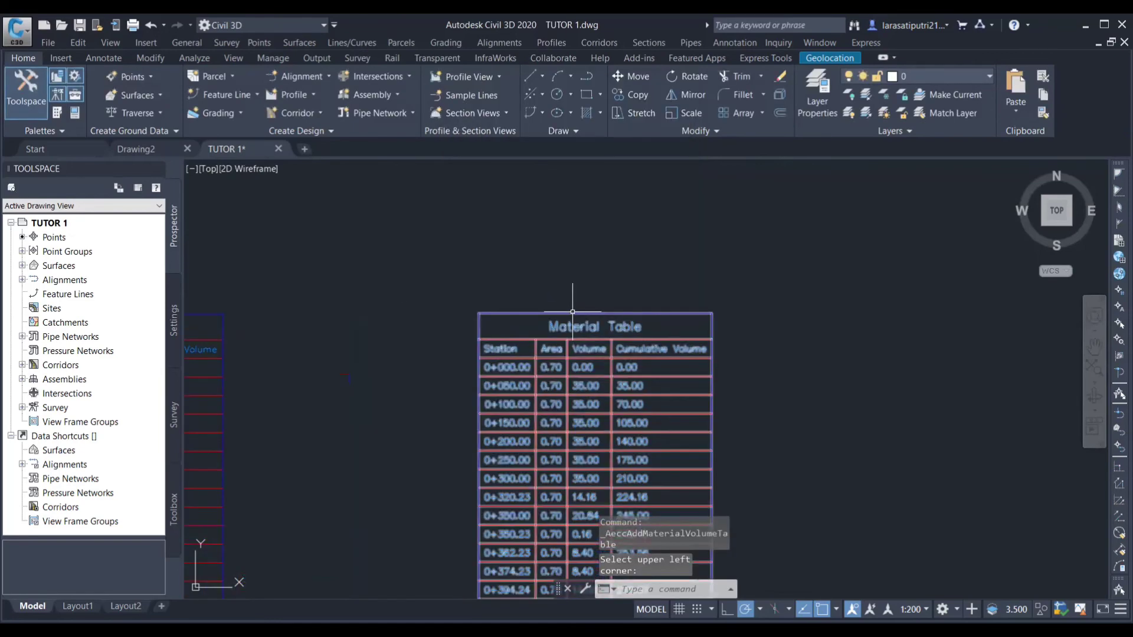
{"action": "left_click", "coordinate": [571, 314]}
{"action": "key", "text": "Delete"}
{"action": "scroll", "coordinate": [592, 314], "scroll_direction": "down", "scroll_amount": 3}
{"action": "key", "text": "Escape"}
{"action": "left_click", "coordinate": [288, 304]}
{"action": "left_click", "coordinate": [284, 307]}
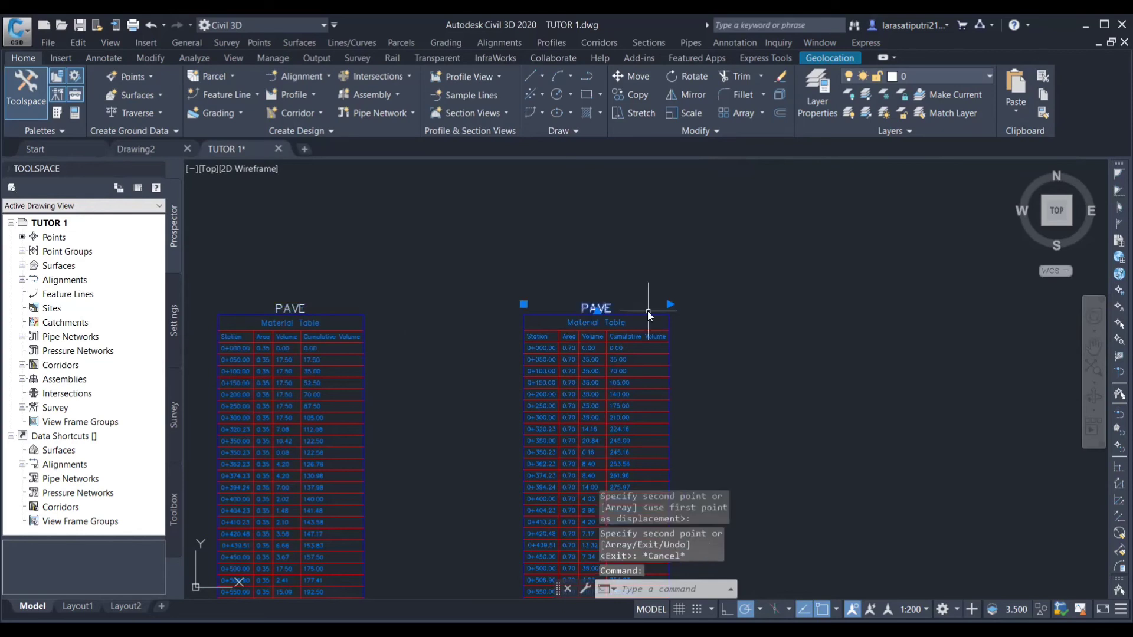
- Change the copied label above the Base material table to BASE and finish text editing
{"action": "type", "text": "TEDIT"}
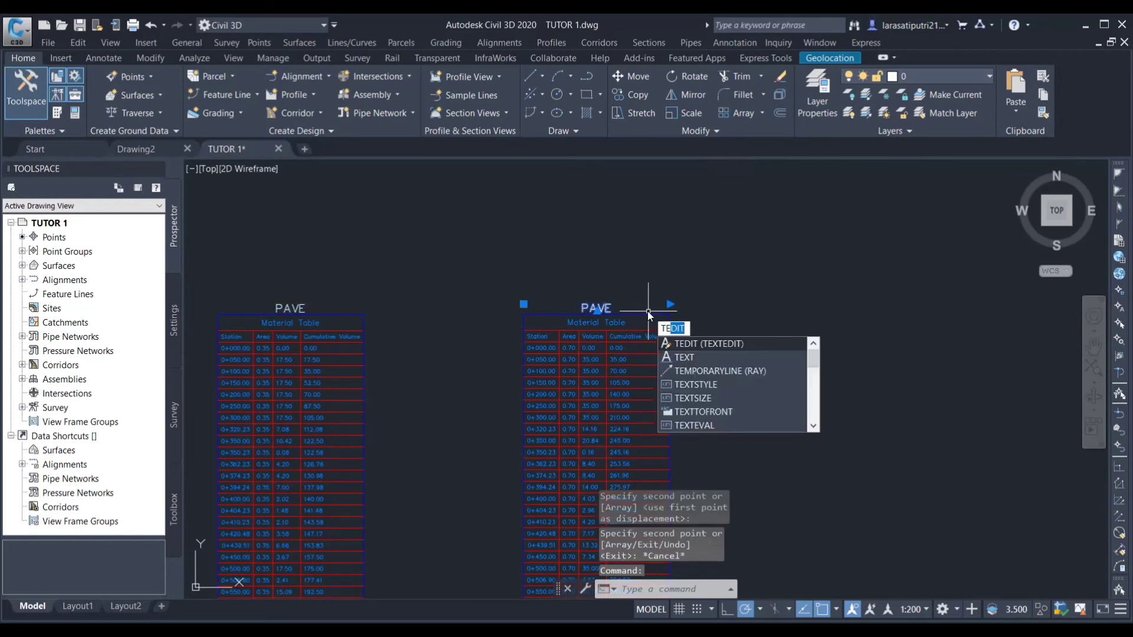
{"action": "key", "text": "Return"}
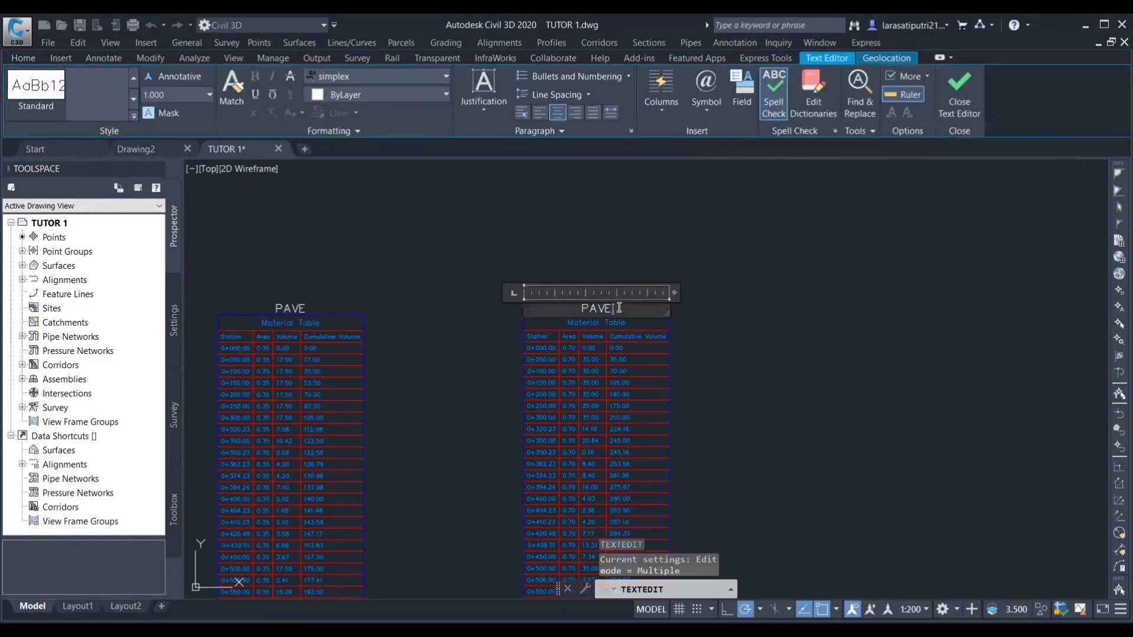
{"action": "key", "text": "BackSpace"}
{"action": "type", "text": "BASE"}
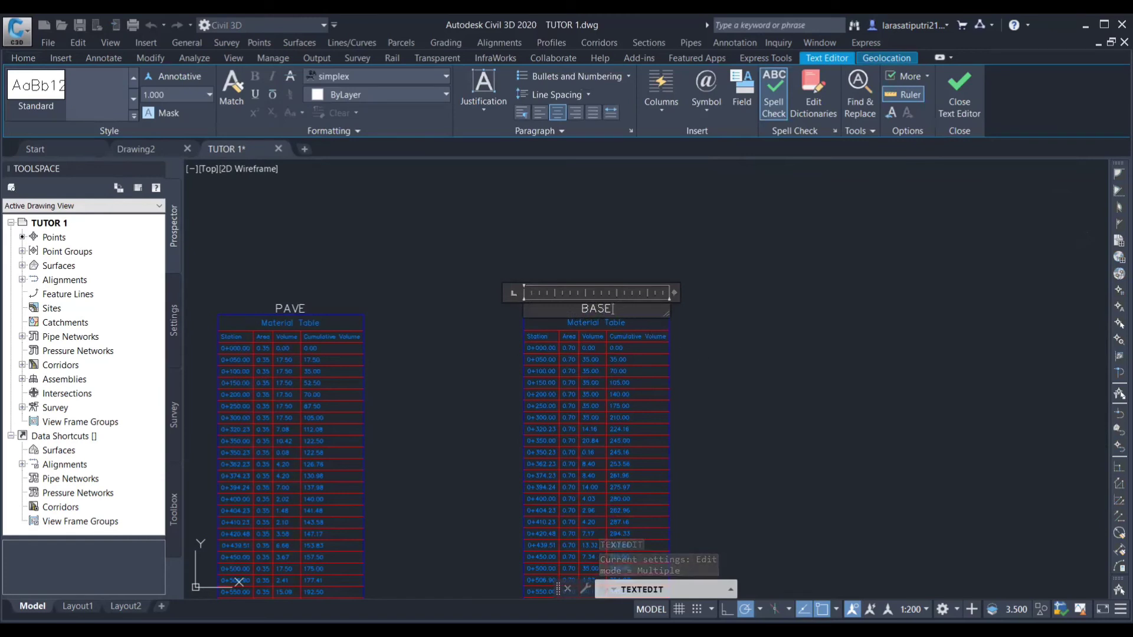
{"action": "key", "text": "Escape"}
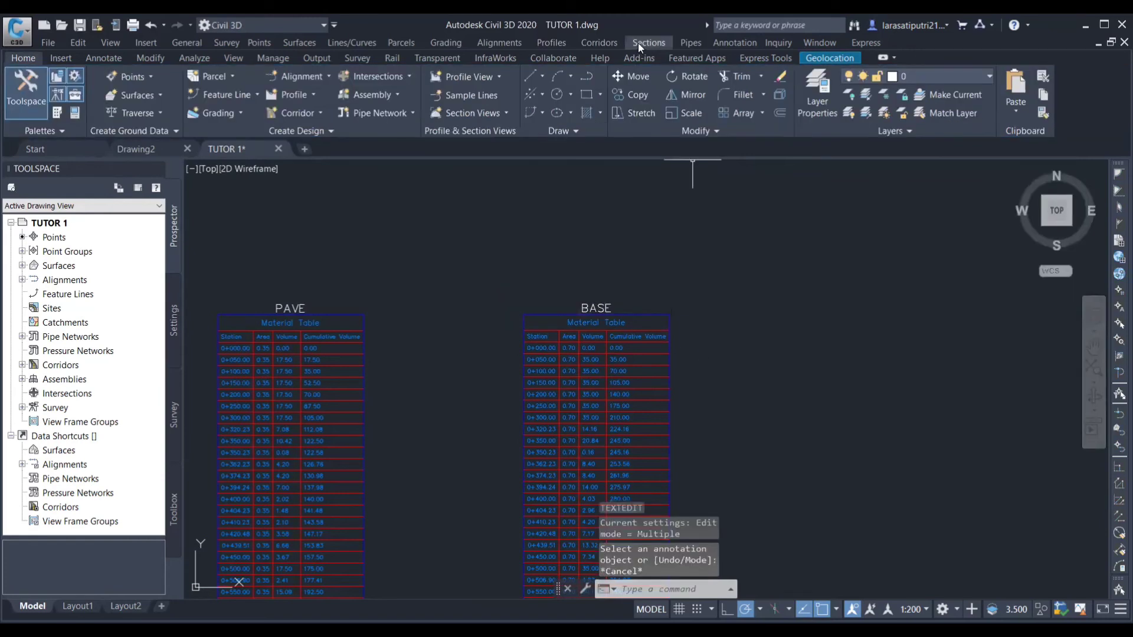
- Create a SubBase material volume table from MATERIAL PERKERASAN with up to 200 rows, placed to the right of the BASE table
{"action": "left_click", "coordinate": [639, 43]}
{"action": "mouse_move", "coordinate": [708, 199]}
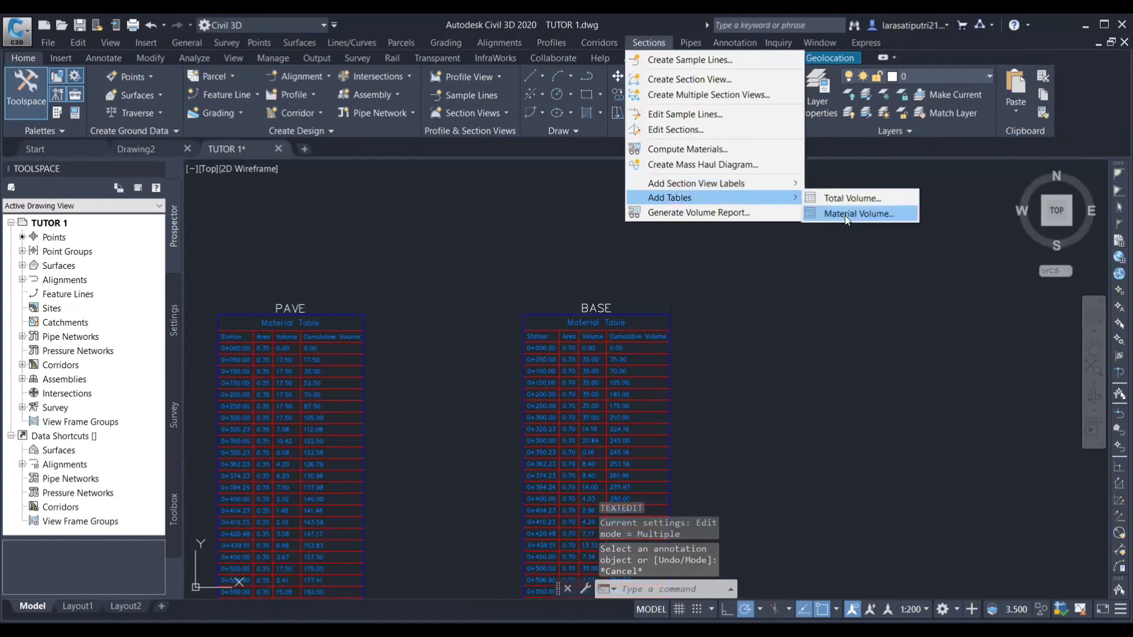
{"action": "left_click", "coordinate": [850, 213]}
{"action": "left_click", "coordinate": [584, 295]}
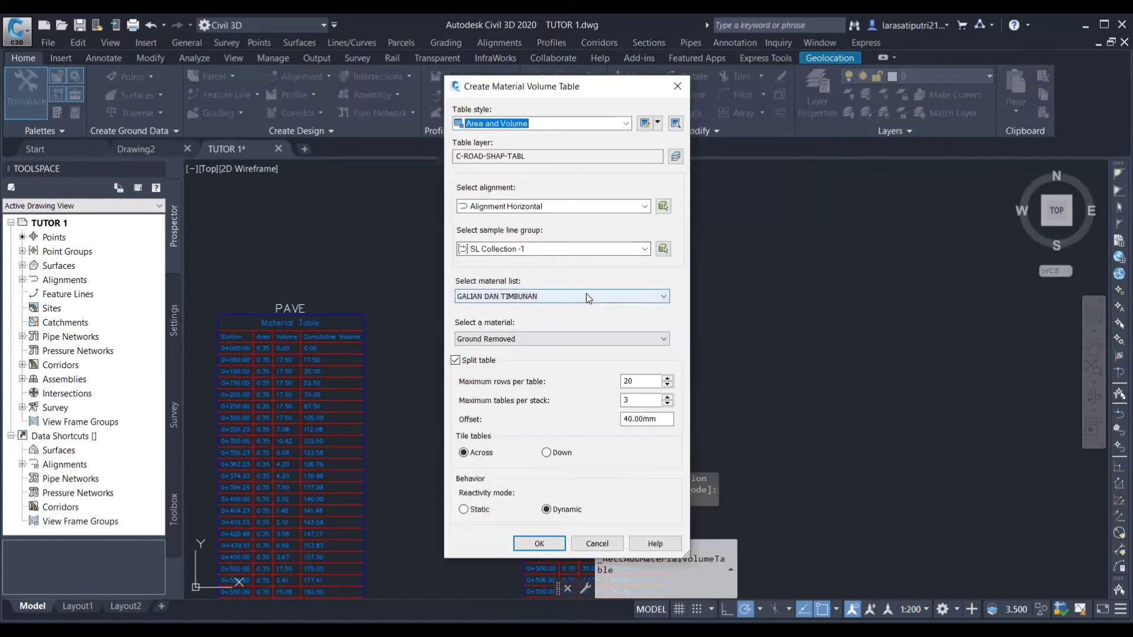
{"action": "left_click", "coordinate": [540, 317]}
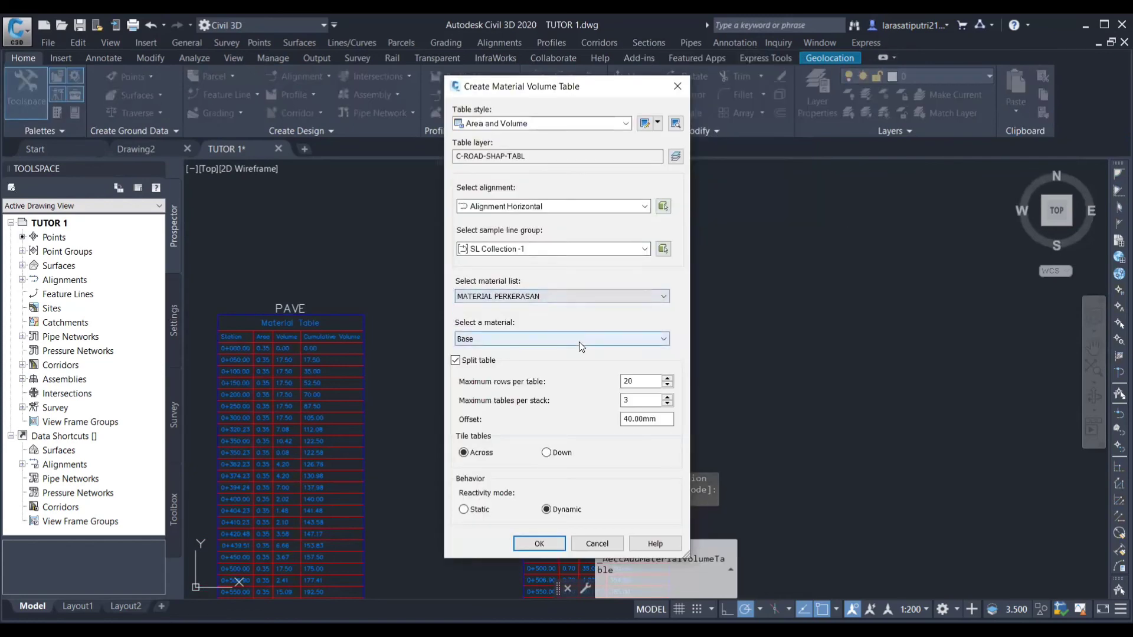
{"action": "left_click", "coordinate": [579, 340]}
{"action": "left_click", "coordinate": [511, 361]}
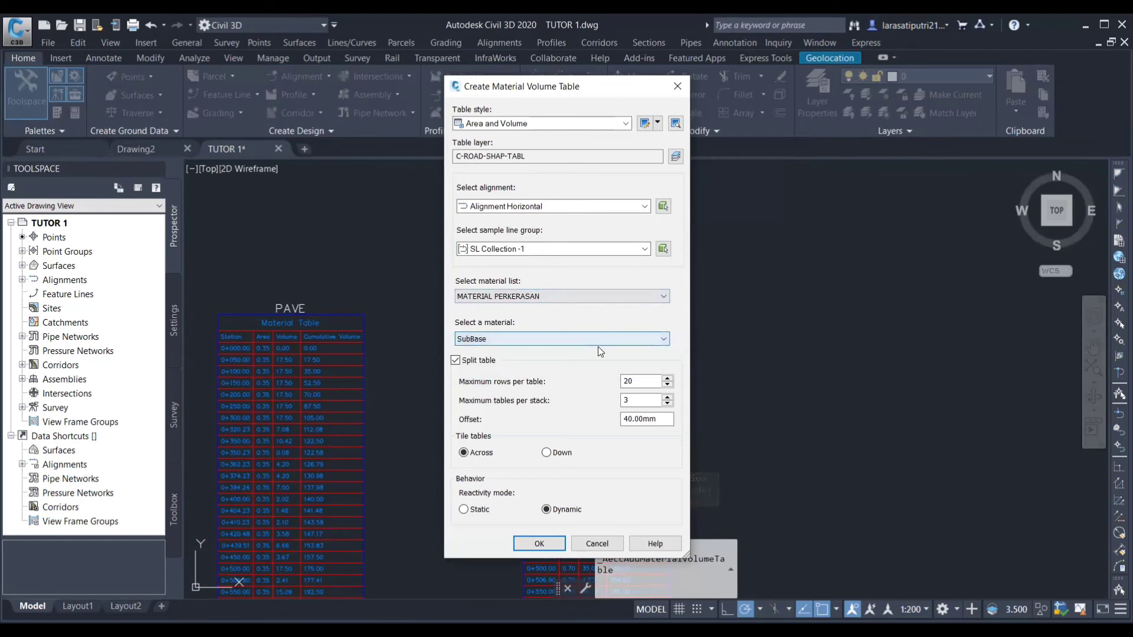
{"action": "left_click", "coordinate": [657, 382]}
{"action": "type", "text": "0"}
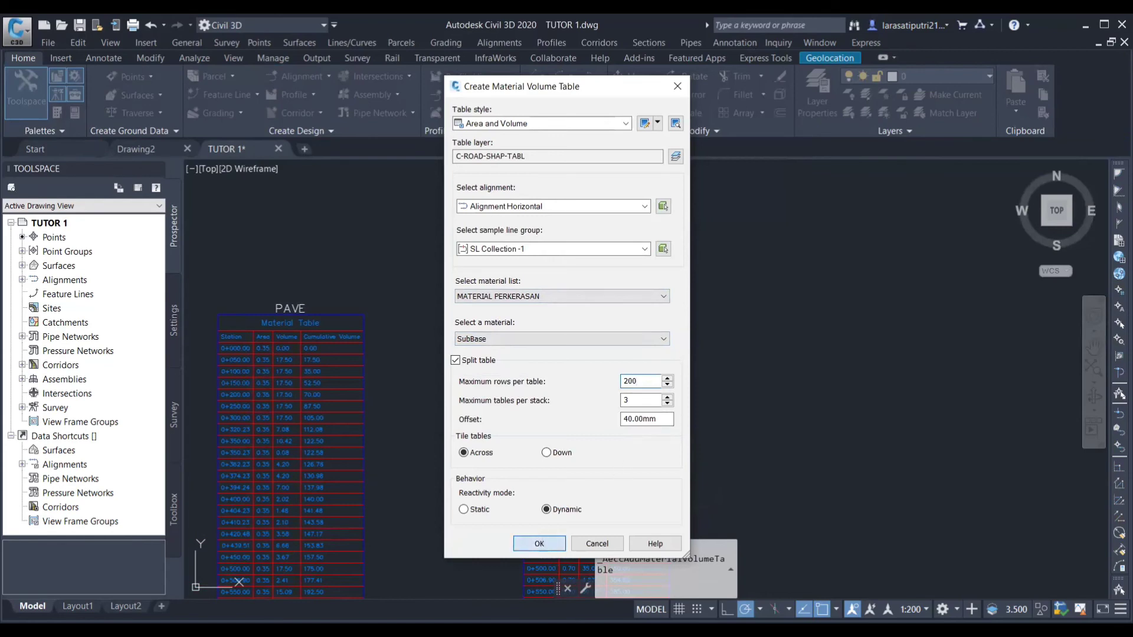
{"action": "left_click", "coordinate": [539, 544]}
{"action": "scroll", "coordinate": [628, 301], "scroll_direction": "down", "scroll_amount": 2}
- Copy the BASE label above the SubBase material table and change the copy's text to SUBBASE
{"action": "left_click", "coordinate": [628, 302]}
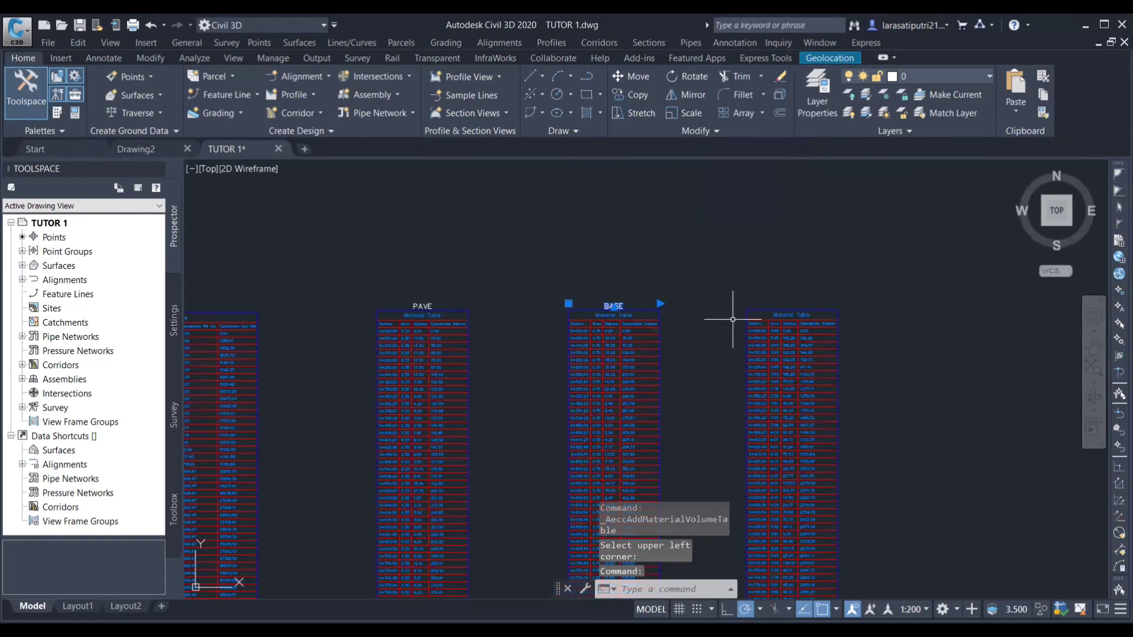
{"action": "type", "text": "CO"}
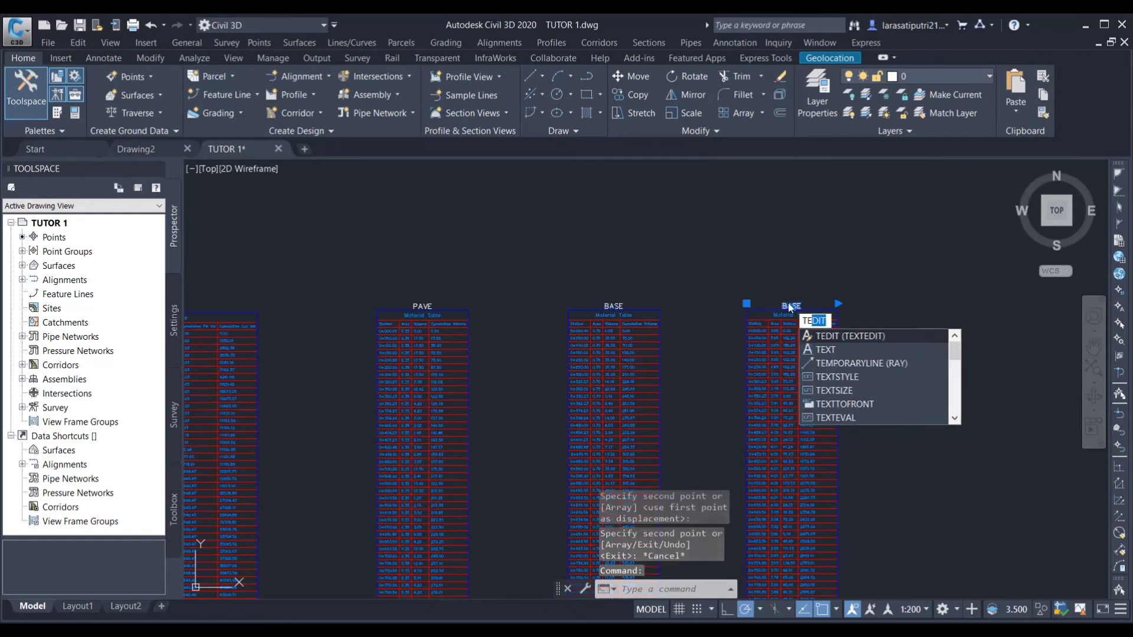
{"action": "key", "text": "Return"}
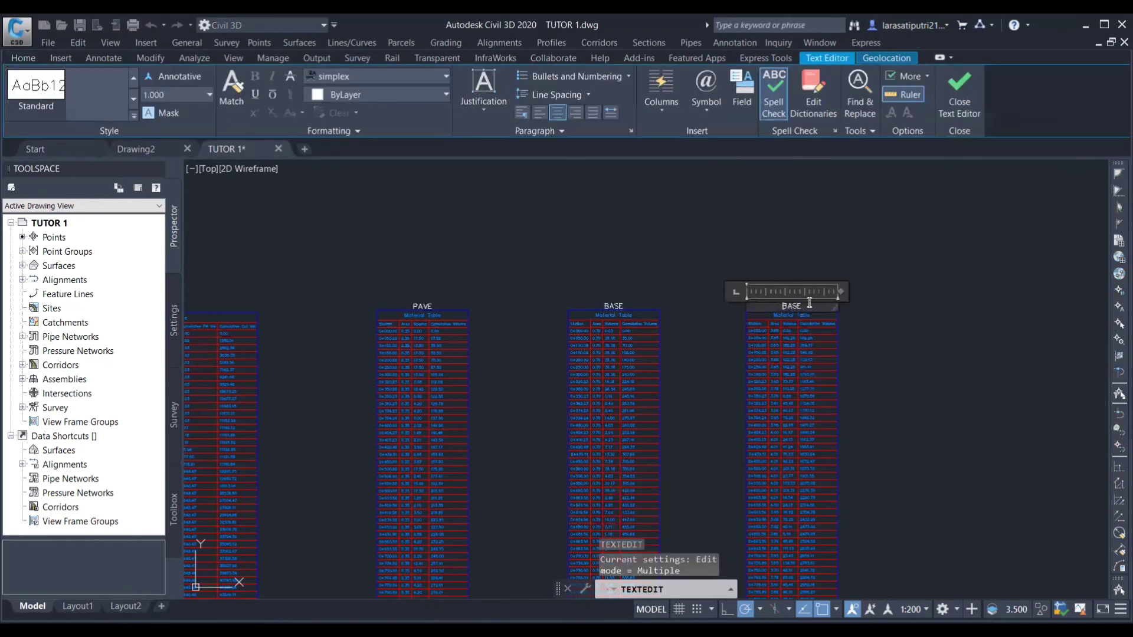
{"action": "key", "text": "BackSpace"}
{"action": "key", "text": "BackSpace"}
{"action": "key", "text": "BackSpace"}
{"action": "key", "text": "BackSpace"}
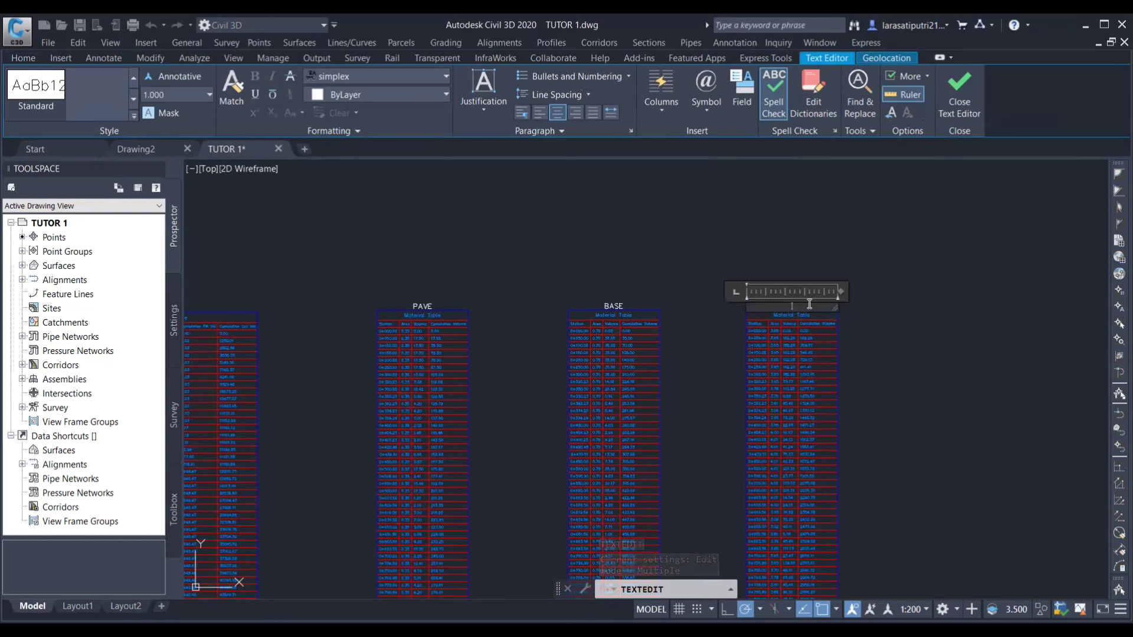
{"action": "type", "text": "SUB"}
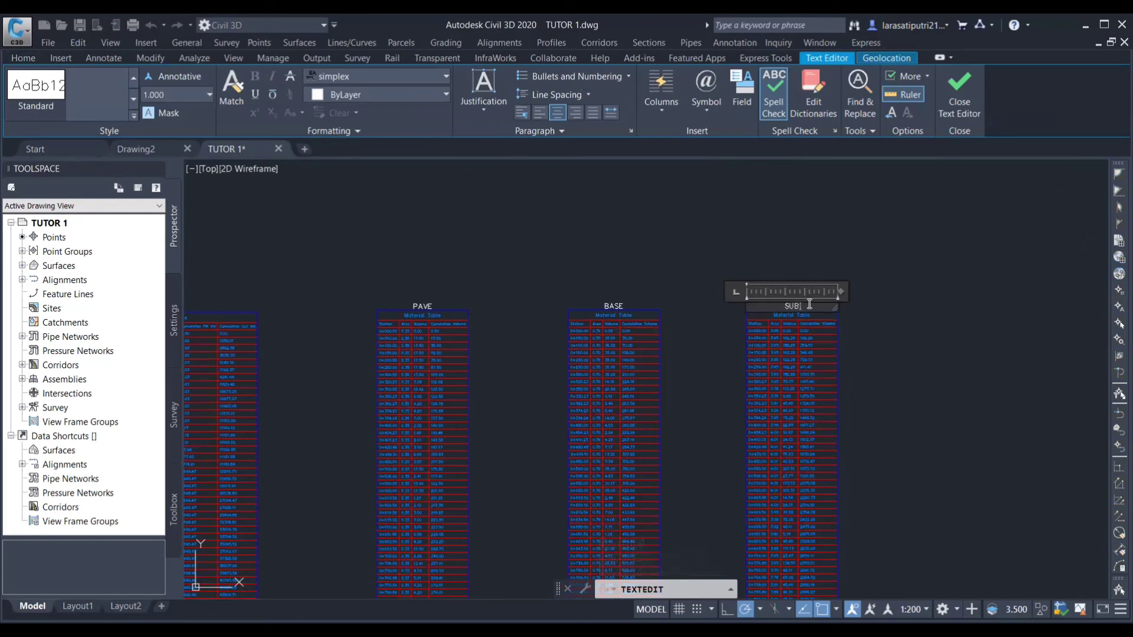
{"action": "type", "text": "BASE"}
{"action": "left_click", "coordinate": [739, 276]}
{"action": "key", "text": "Escape"}
- Open the section view group properties from the 0+000.00 cross section and show the section drawing and style options
{"action": "scroll", "coordinate": [738, 276], "scroll_direction": "down", "scroll_amount": 2}
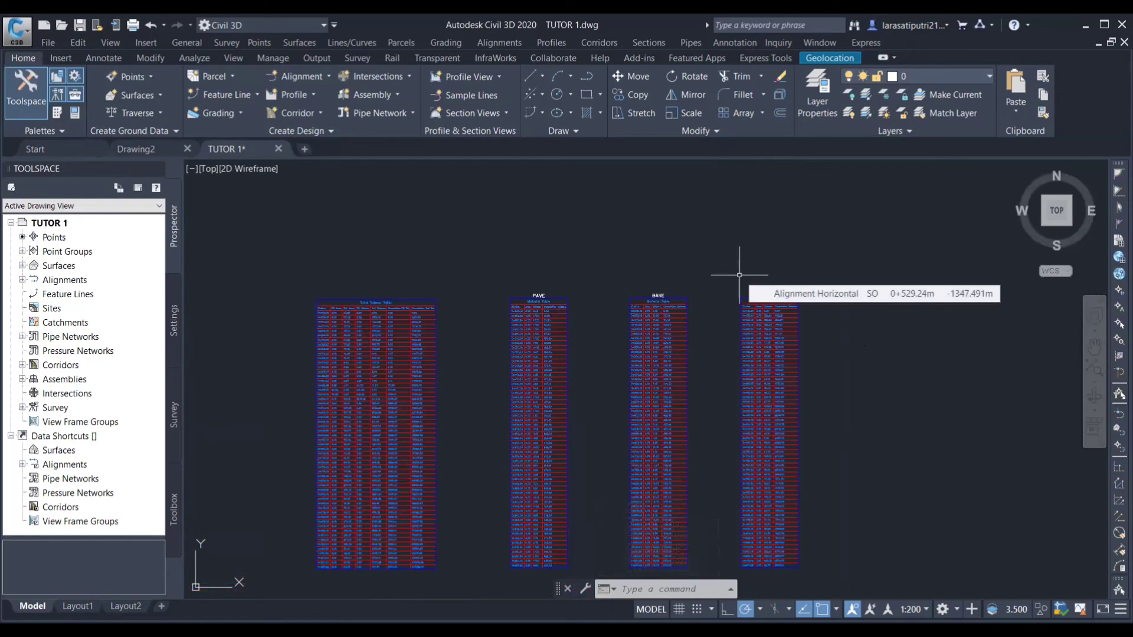
{"action": "scroll", "coordinate": [739, 275], "scroll_direction": "down", "scroll_amount": 6}
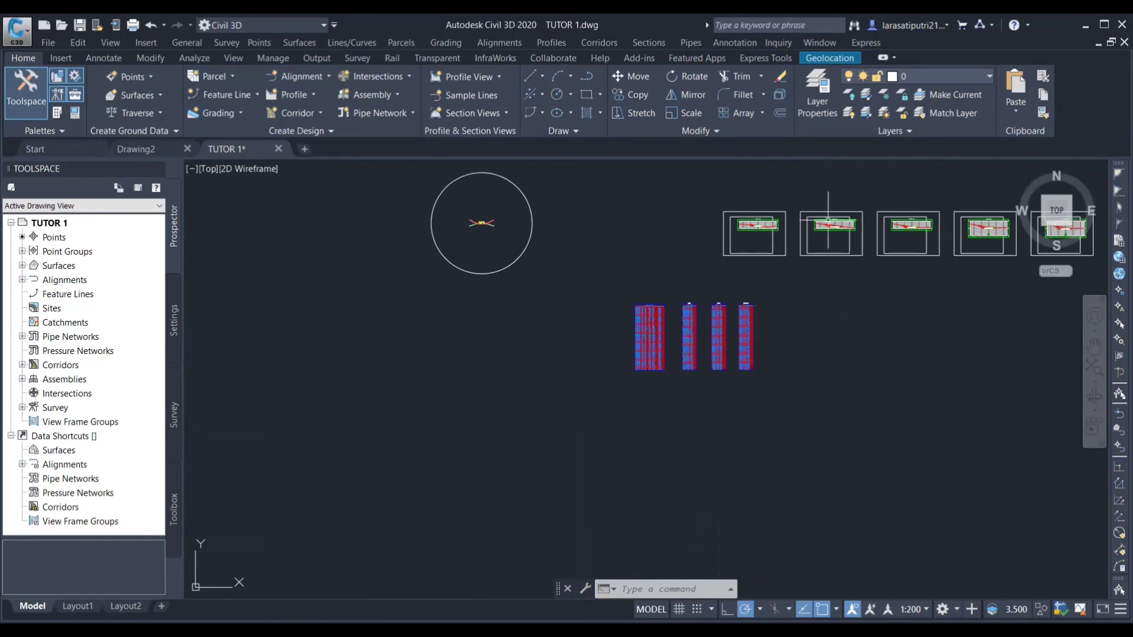
{"action": "scroll", "coordinate": [829, 223], "scroll_direction": "up", "scroll_amount": 6}
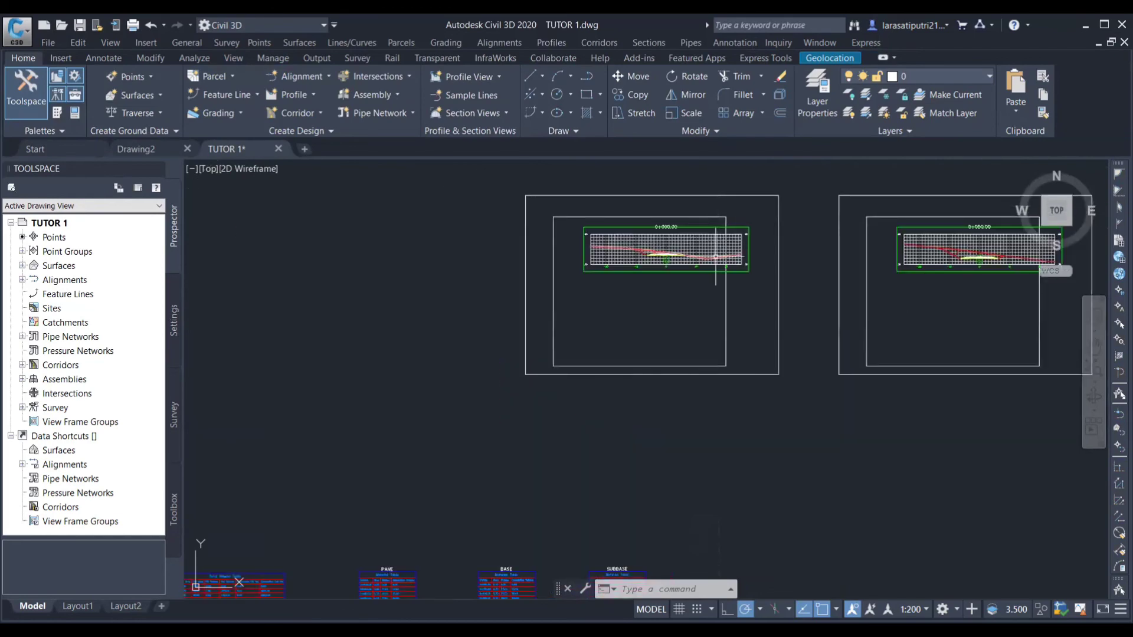
{"action": "mouse_move", "coordinate": [716, 257]}
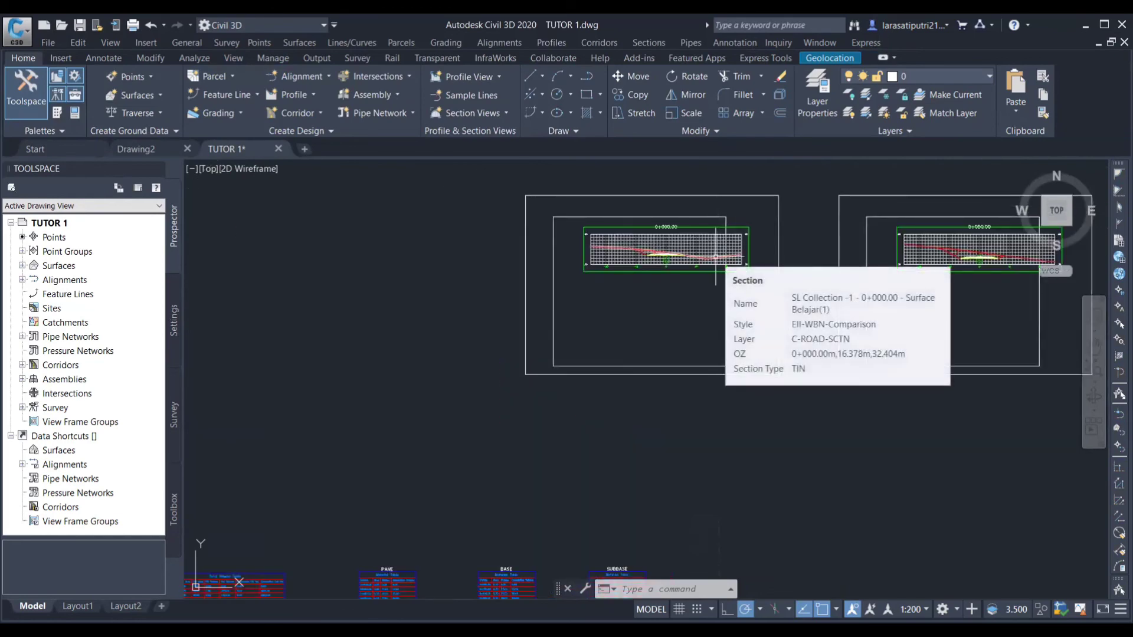
{"action": "left_click", "coordinate": [716, 256]}
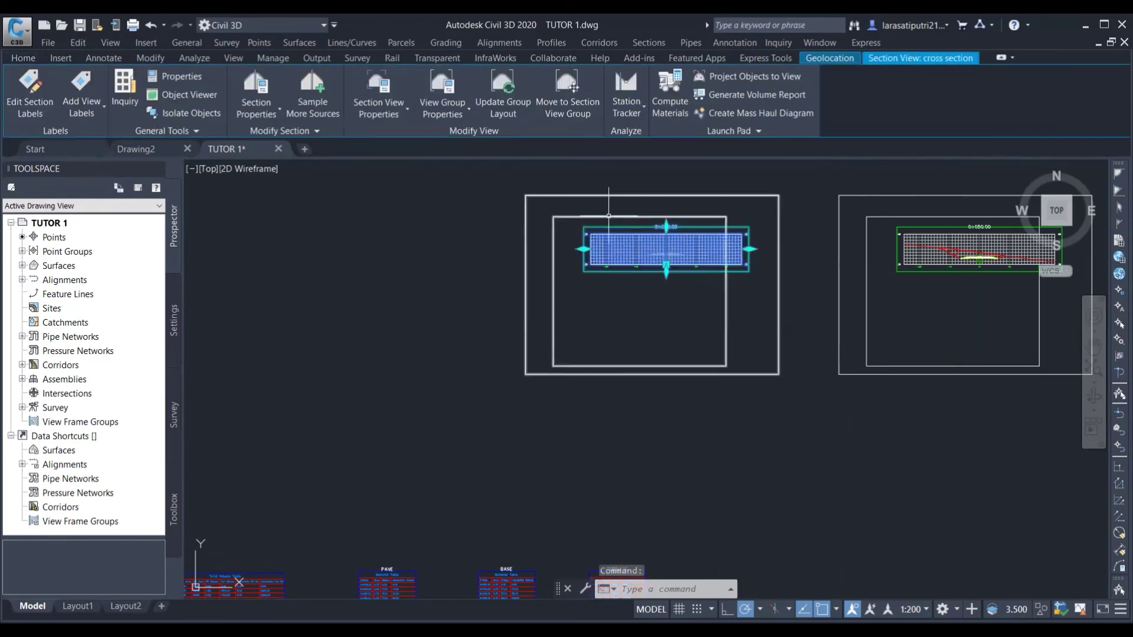
{"action": "right_click", "coordinate": [680, 207]}
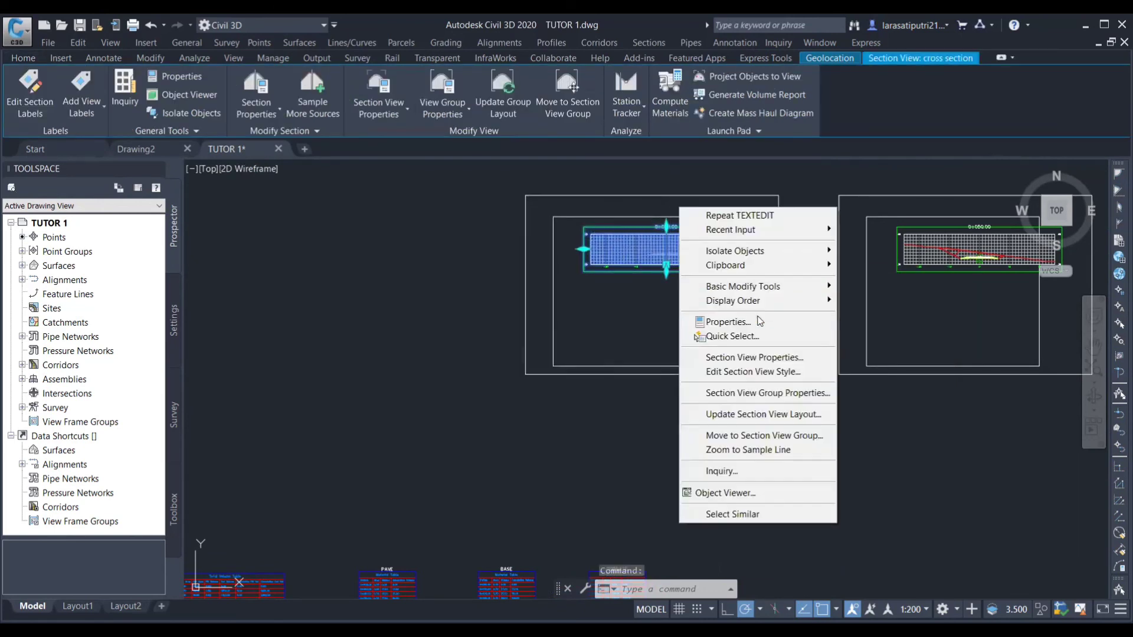
{"action": "left_click", "coordinate": [757, 394]}
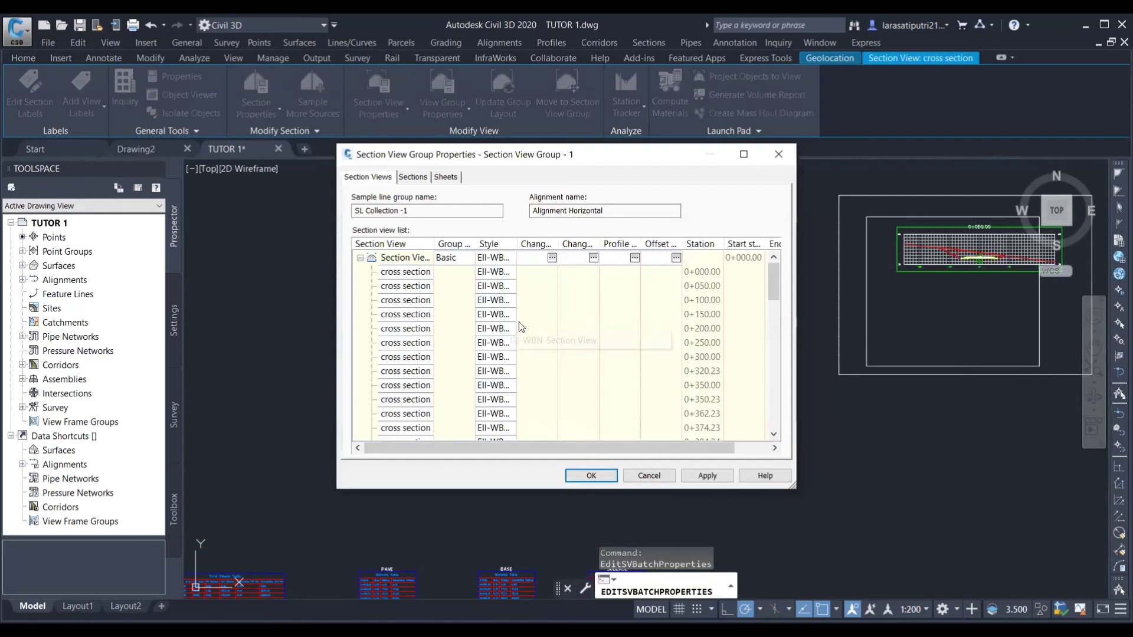
{"action": "left_click", "coordinate": [412, 176]}
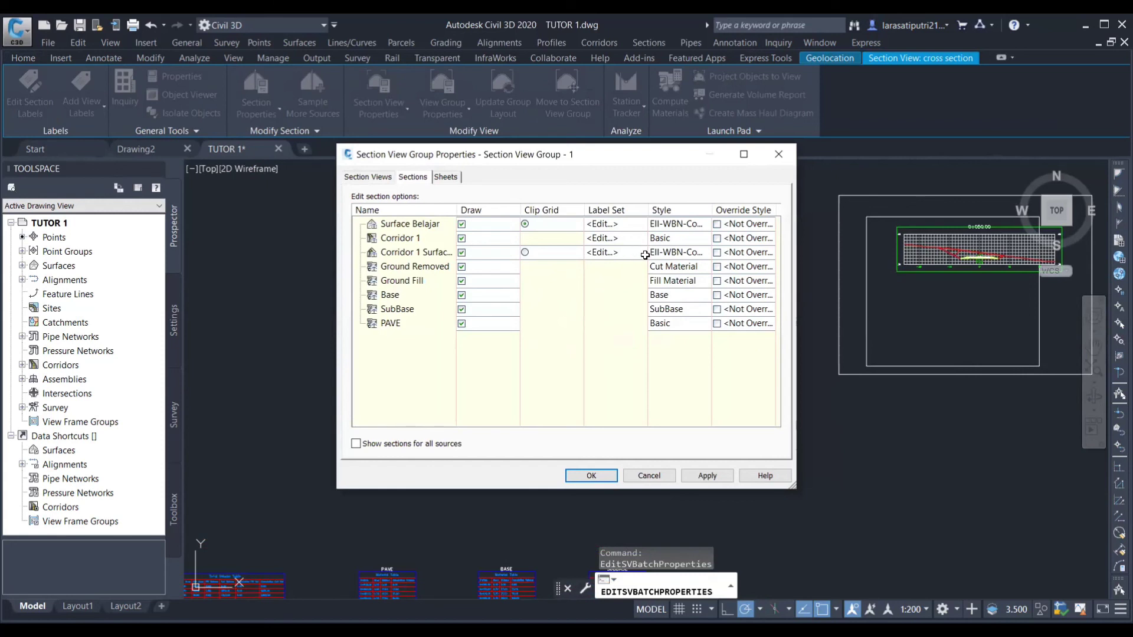
- Open the Cut Material shape style assigned to Ground Removed and show its display settings for the Section view direction
{"action": "left_click", "coordinate": [674, 267]}
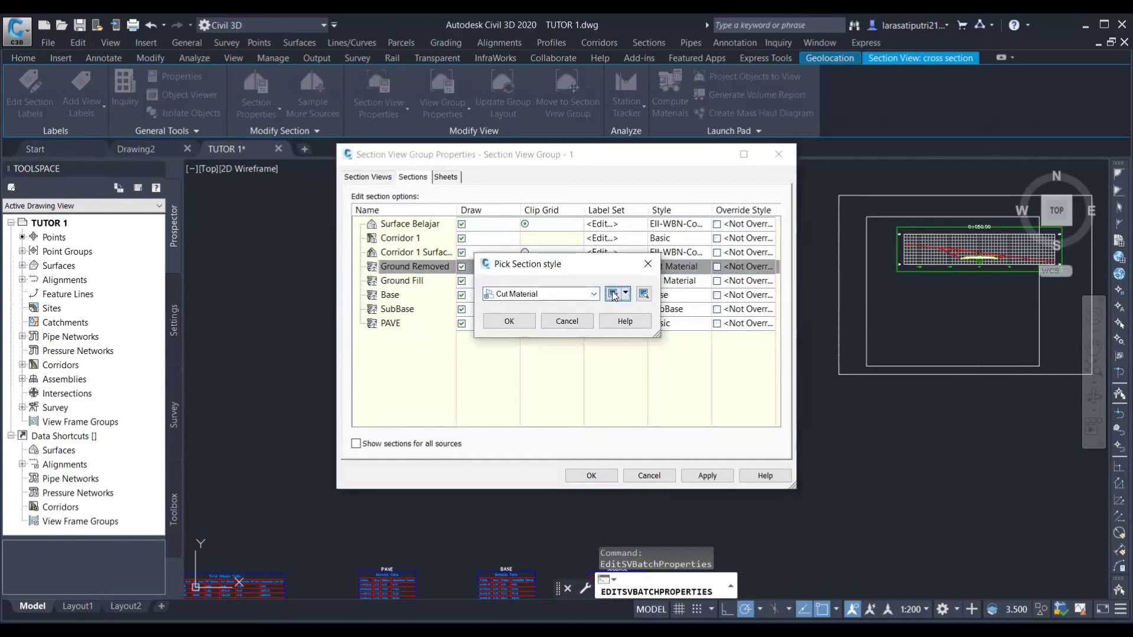
{"action": "left_click", "coordinate": [613, 295]}
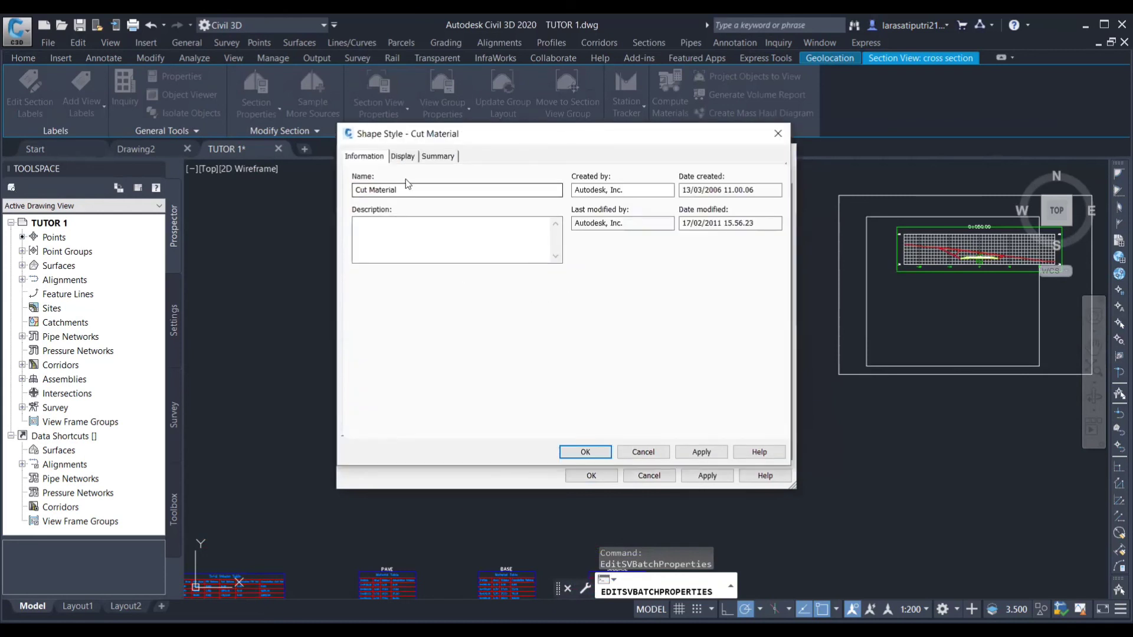
{"action": "left_click", "coordinate": [402, 157]}
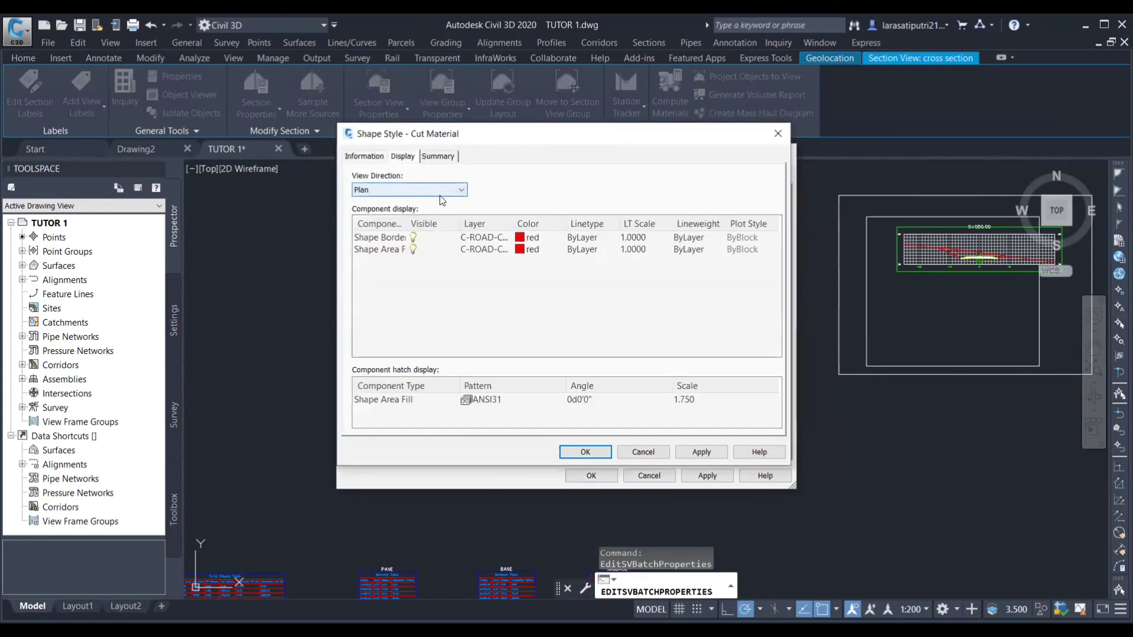
{"action": "left_click", "coordinate": [429, 190]}
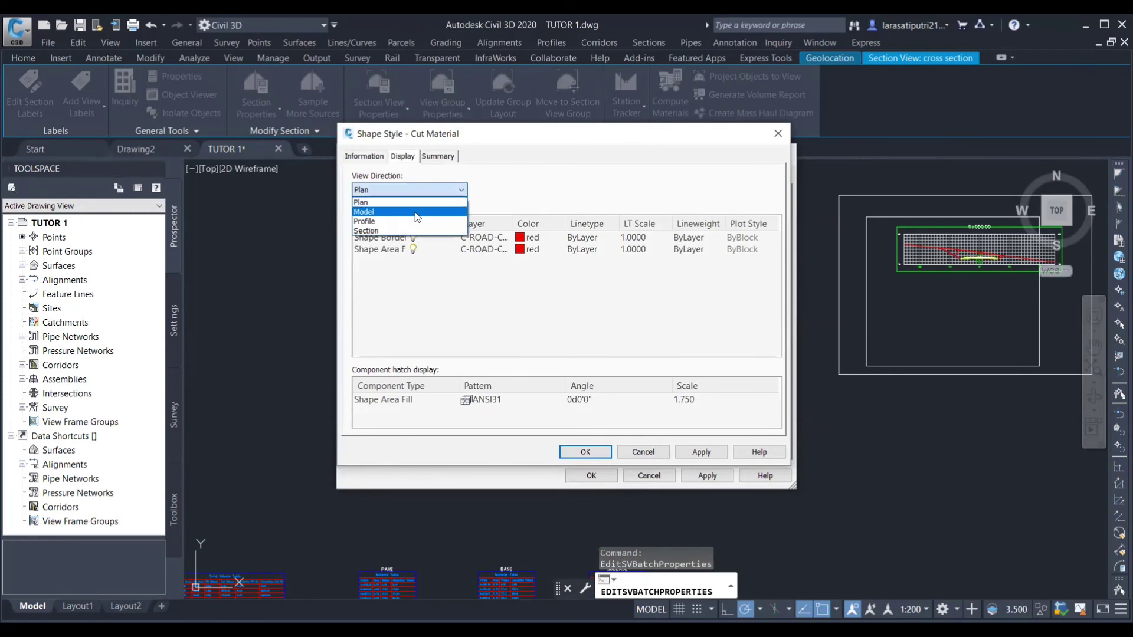
{"action": "left_click", "coordinate": [411, 230]}
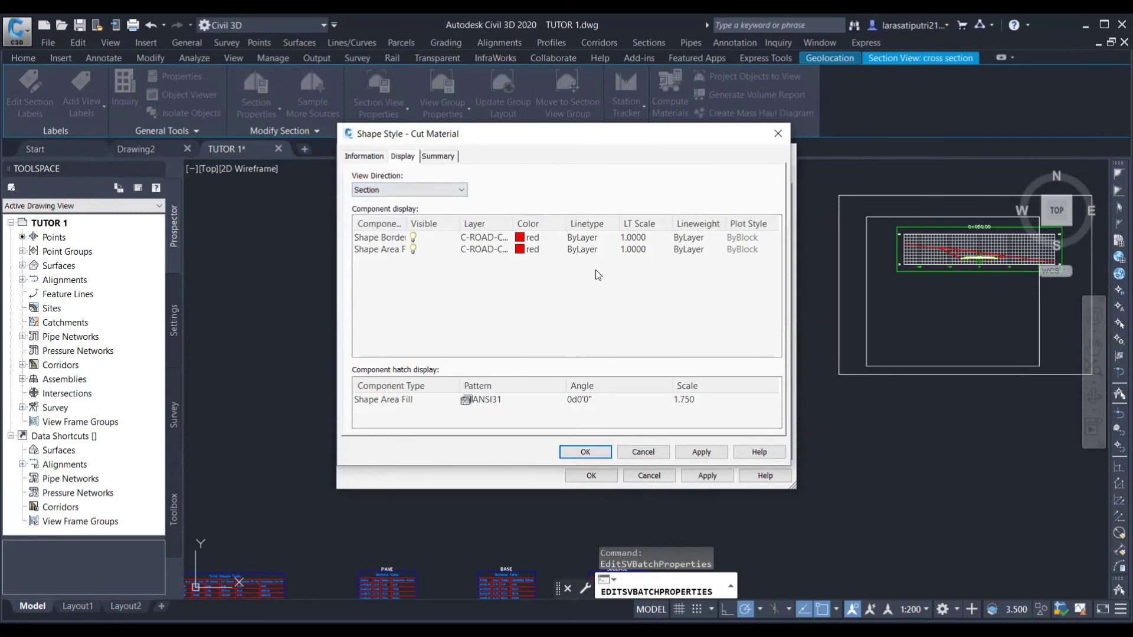
- Set the Cut Material area-fill hatch to a 45-degree angle and 0.050 scale, and accept the style
{"action": "left_click", "coordinate": [571, 397]}
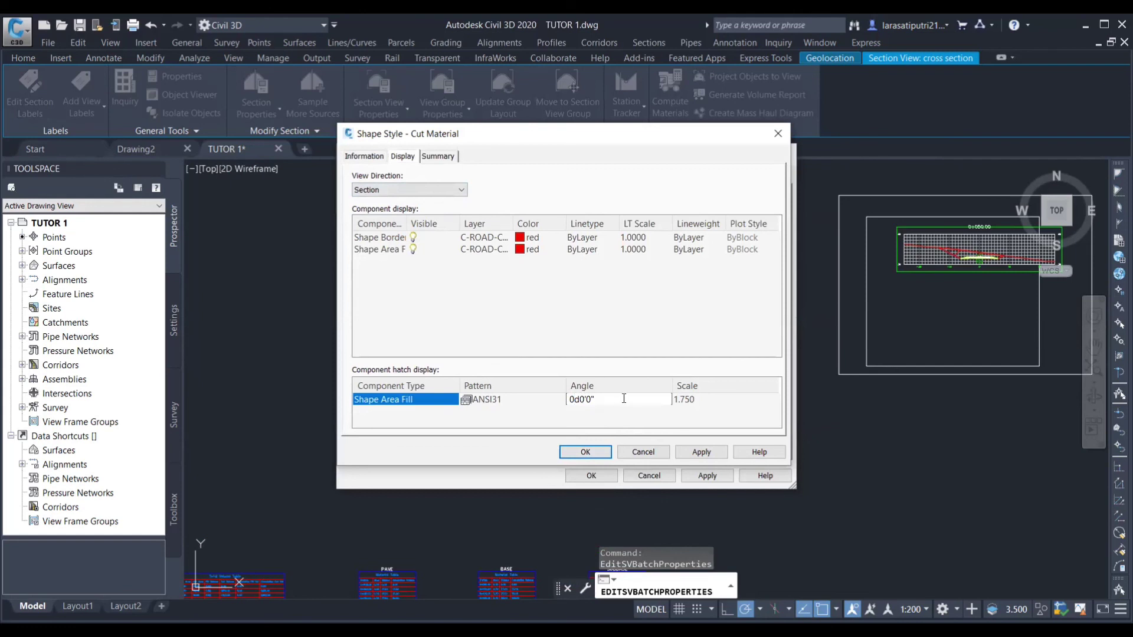
{"action": "key", "text": "Delete"}
{"action": "type", "text": "45"}
{"action": "left_click", "coordinate": [699, 400]}
{"action": "type", "text": "0."}
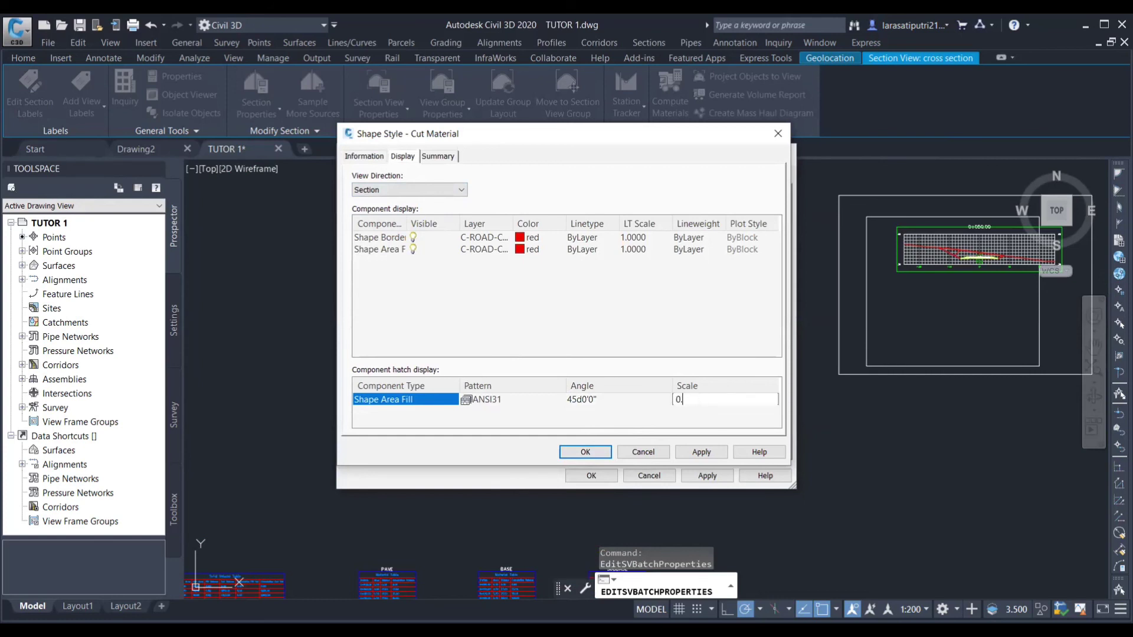
{"action": "type", "text": "050"}
{"action": "left_click", "coordinate": [693, 453]}
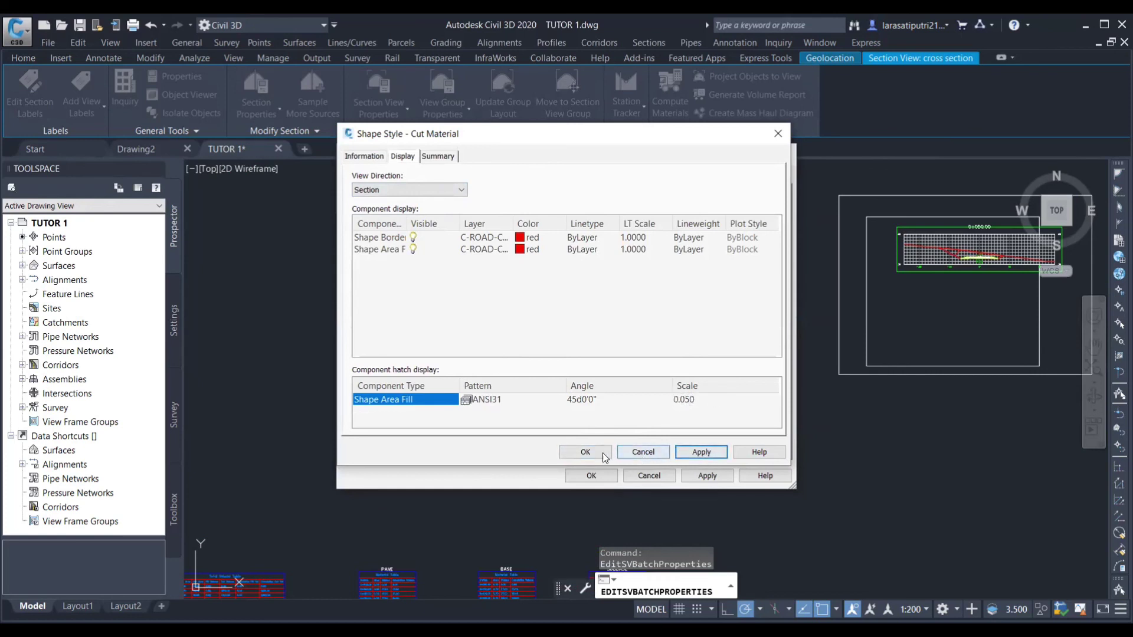
{"action": "left_click", "coordinate": [587, 452]}
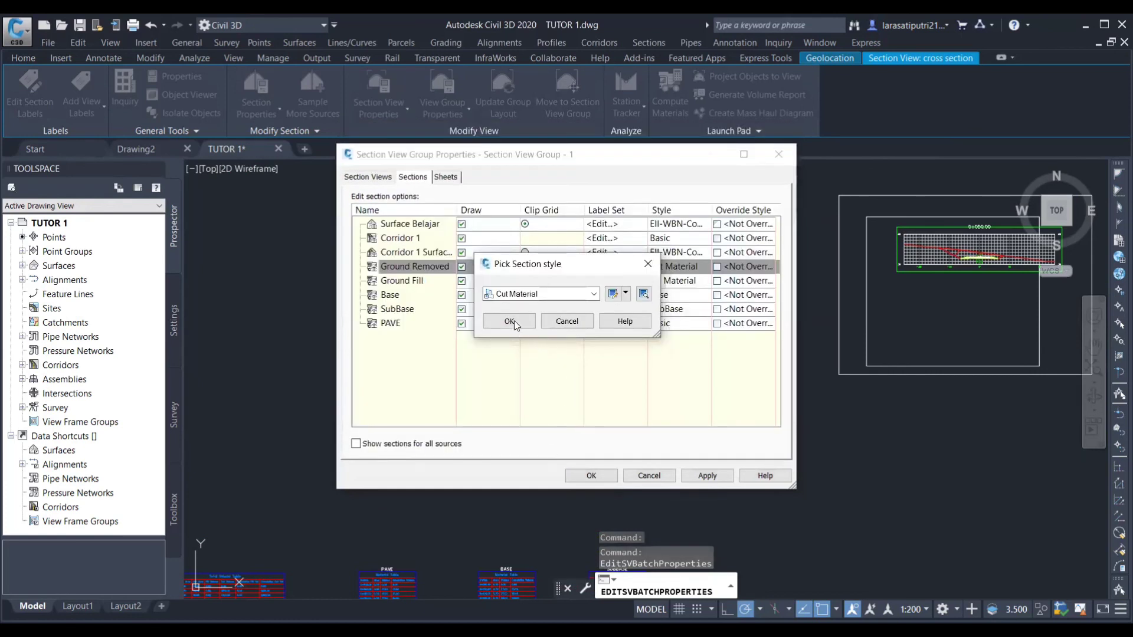
{"action": "left_click", "coordinate": [512, 318]}
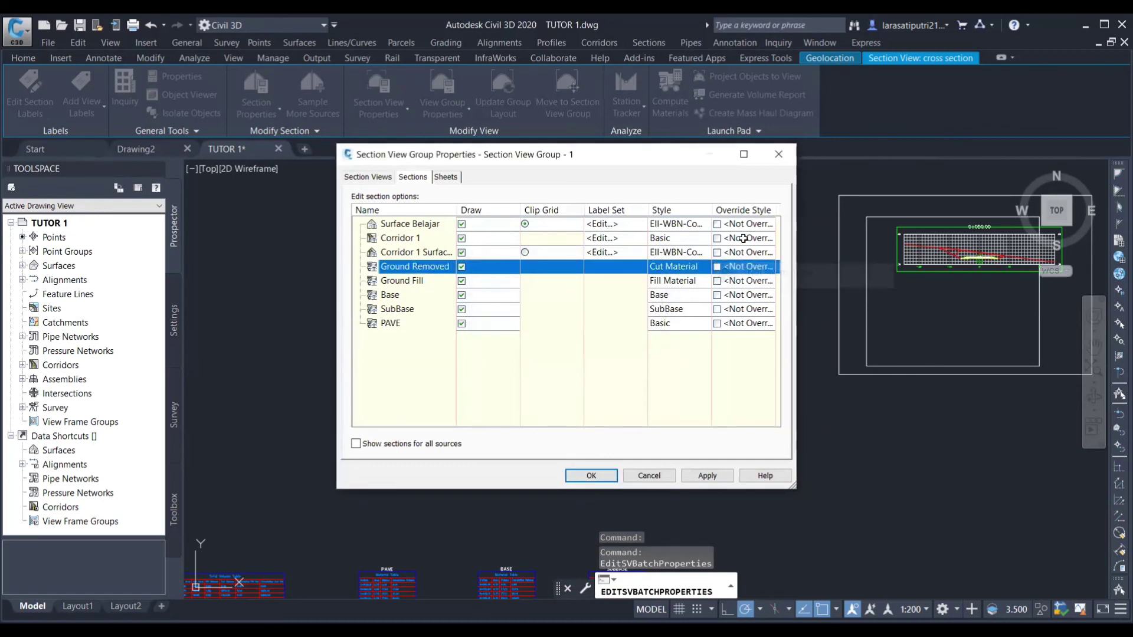
- Open the Fill Material shape style assigned to Ground Fill and show its display settings for the Section view direction
{"action": "left_click", "coordinate": [670, 284]}
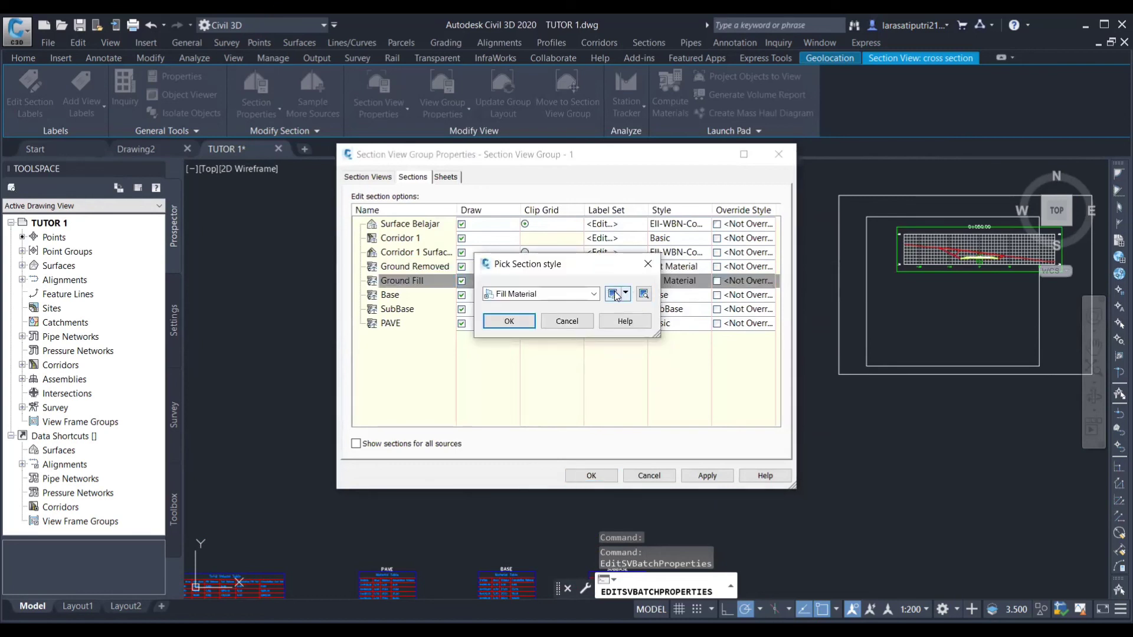
{"action": "left_click", "coordinate": [613, 294]}
{"action": "left_click", "coordinate": [407, 190]}
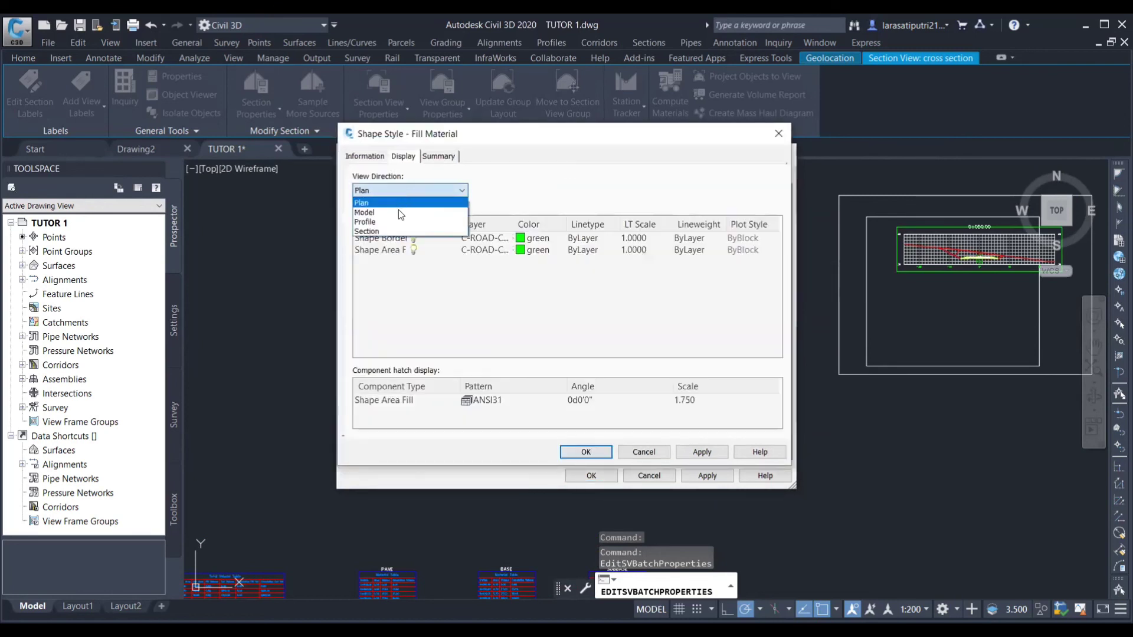
{"action": "left_click", "coordinate": [394, 231]}
- Set the Fill Material area-fill hatch to a 45-degree angle and 0.05 scale, and accept the style
{"action": "left_click", "coordinate": [572, 401]}
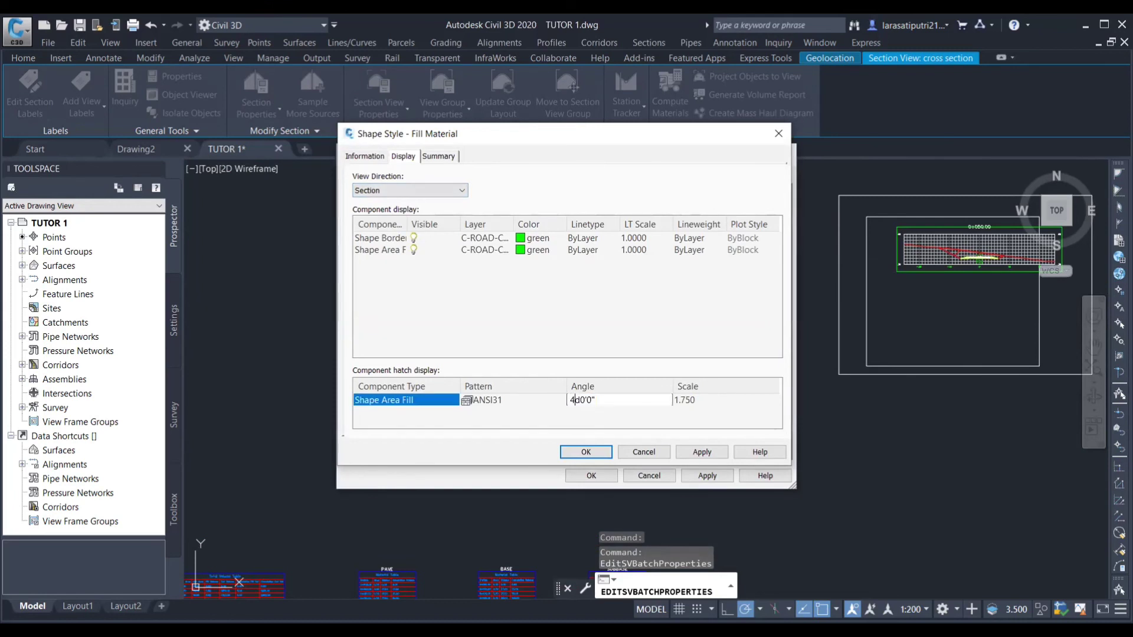
{"action": "type", "text": "45"}
{"action": "left_click", "coordinate": [680, 401]}
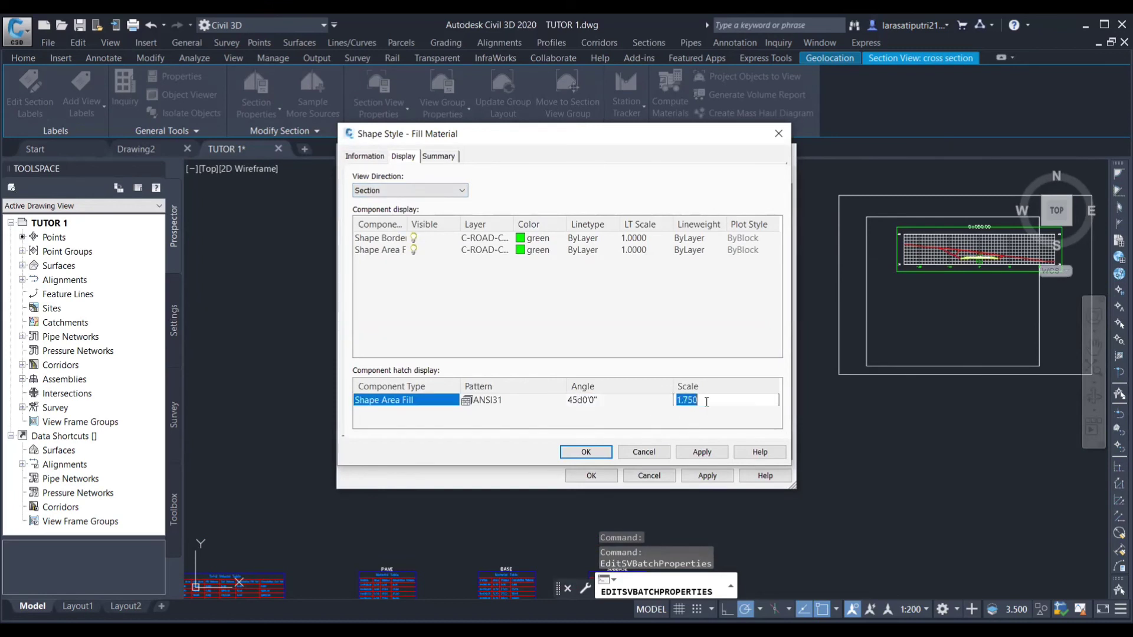
{"action": "key", "text": "BackSpace"}
{"action": "type", "text": "0.05"}
{"action": "left_click", "coordinate": [708, 452]}
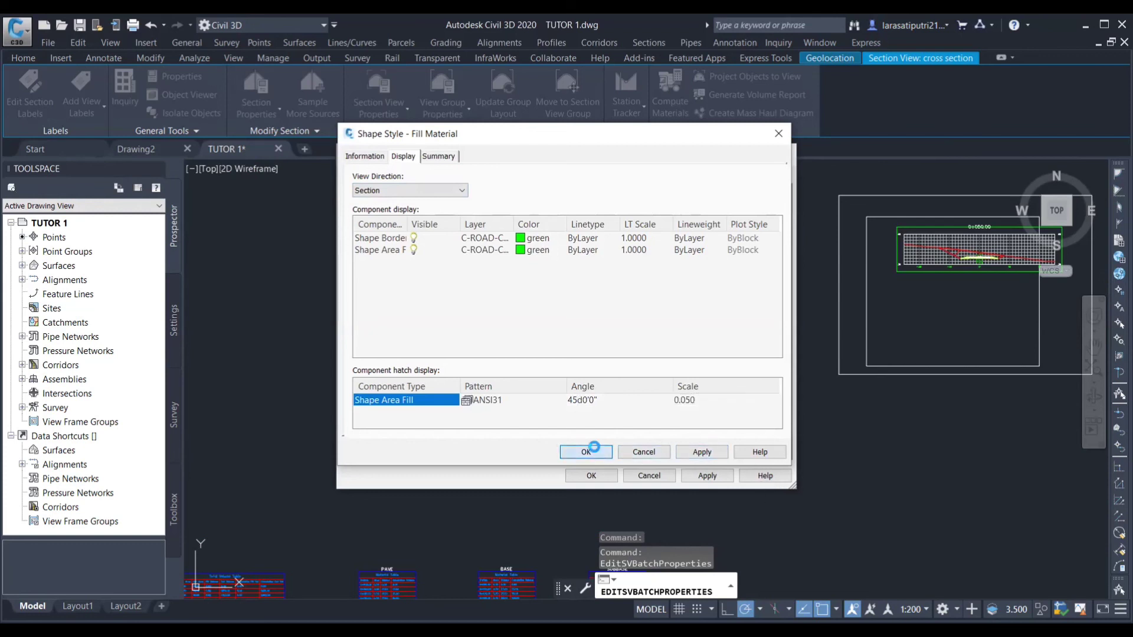
{"action": "left_click", "coordinate": [596, 452]}
{"action": "left_click", "coordinate": [516, 321]}
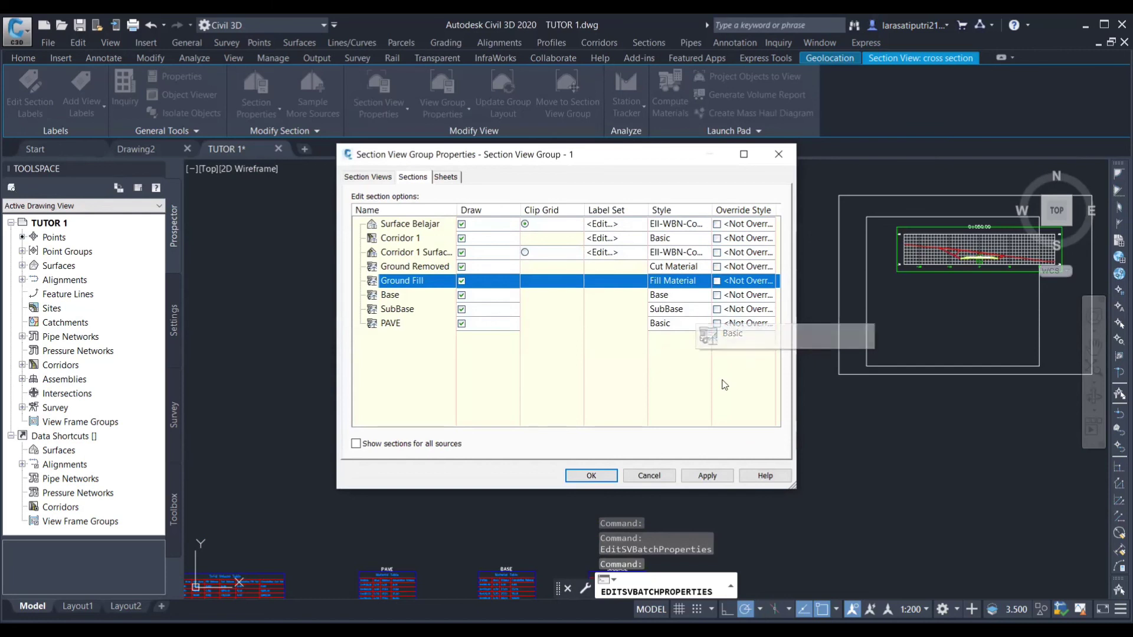
- Apply the edited cut and fill styles to the section view group, close its properties and check the 0+000.00 hatching
{"action": "left_click", "coordinate": [718, 480]}
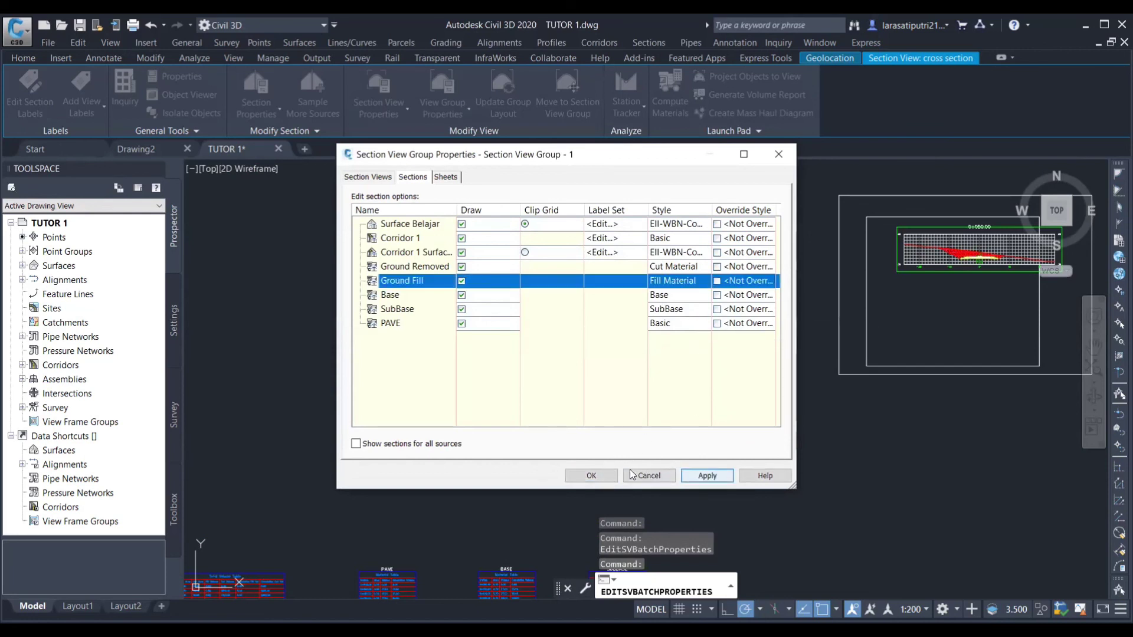
{"action": "left_click", "coordinate": [590, 477]}
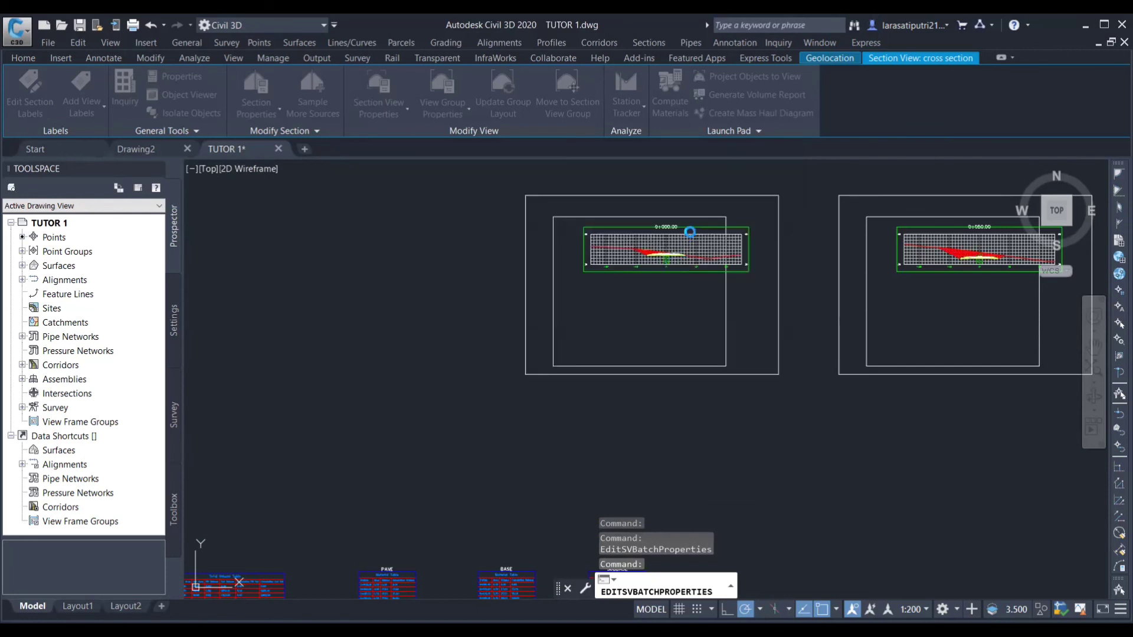
{"action": "key", "text": "Escape"}
{"action": "scroll", "coordinate": [667, 248], "scroll_direction": "up", "scroll_amount": 2}
{"action": "scroll", "coordinate": [654, 261], "scroll_direction": "up", "scroll_amount": 5}
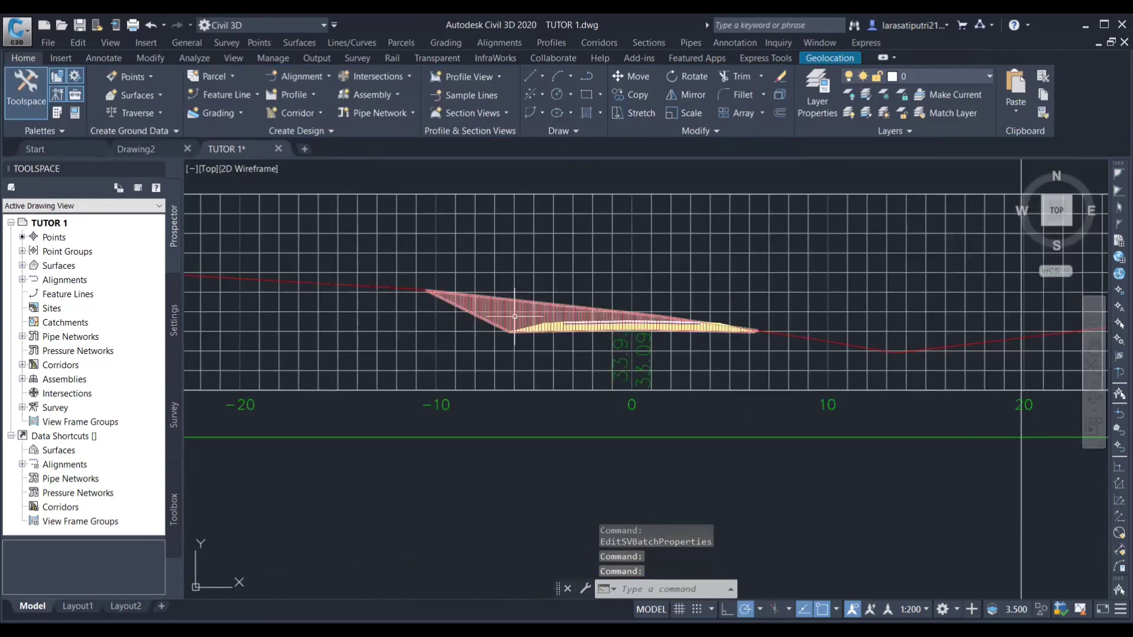
{"action": "scroll", "coordinate": [519, 317], "scroll_direction": "down", "scroll_amount": 2}
{"action": "scroll", "coordinate": [519, 317], "scroll_direction": "up", "scroll_amount": 2}
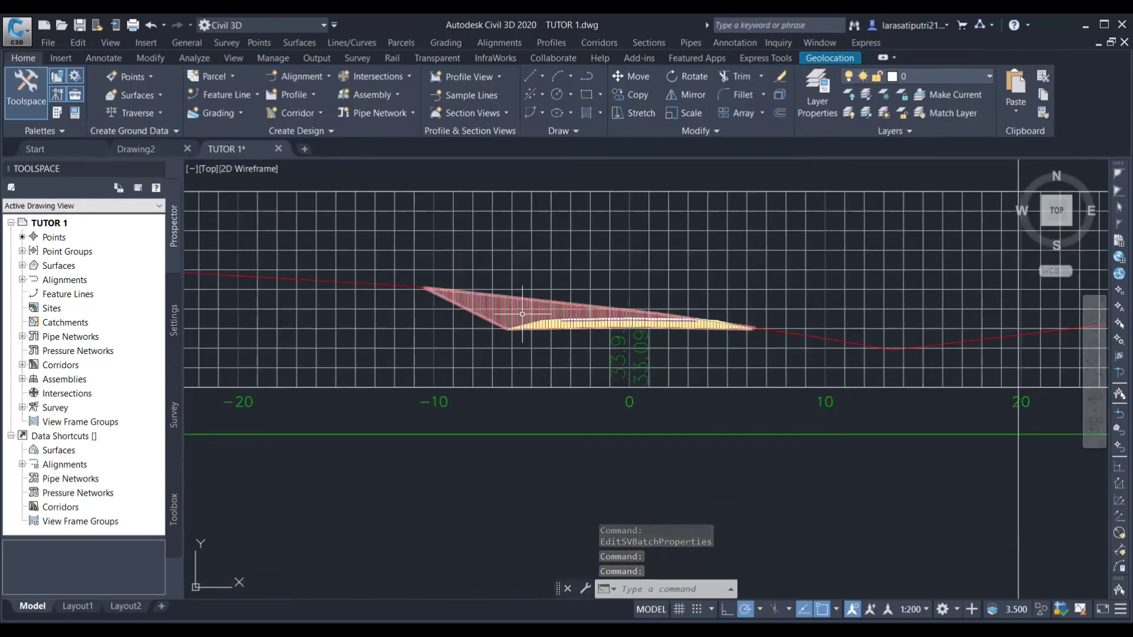
{"action": "scroll", "coordinate": [542, 366], "scroll_direction": "down", "scroll_amount": 2}
{"action": "scroll", "coordinate": [543, 367], "scroll_direction": "down", "scroll_amount": 4}
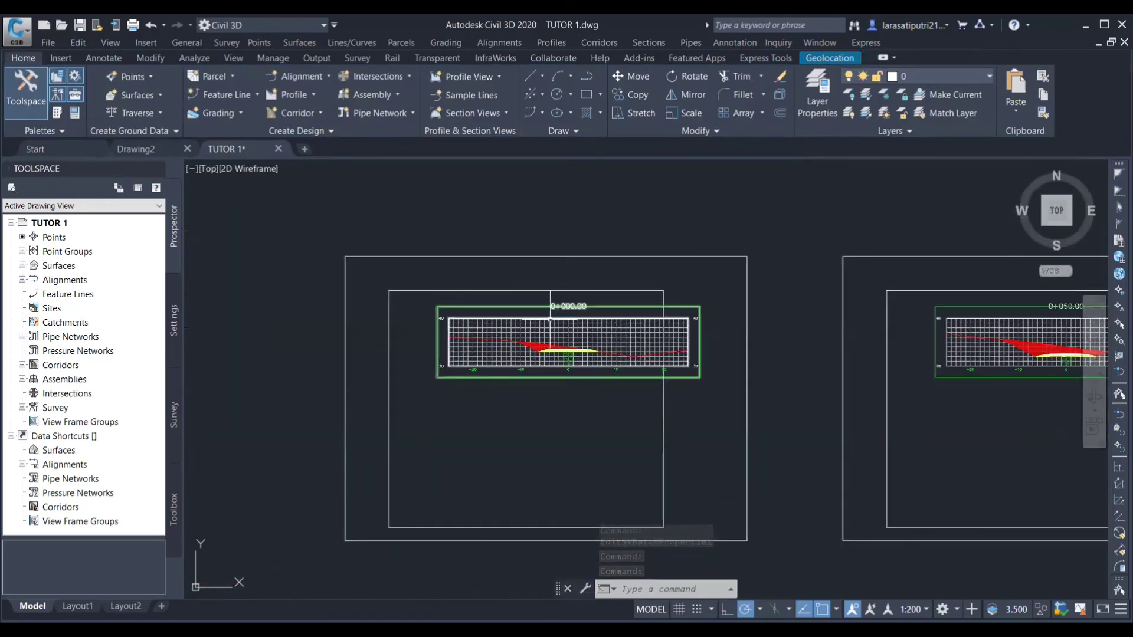
- Edit the section view style of the 0+000.00 cross section to clip both the vertical and horizontal grids
{"action": "left_click", "coordinate": [607, 305]}
{"action": "right_click", "coordinate": [580, 276]}
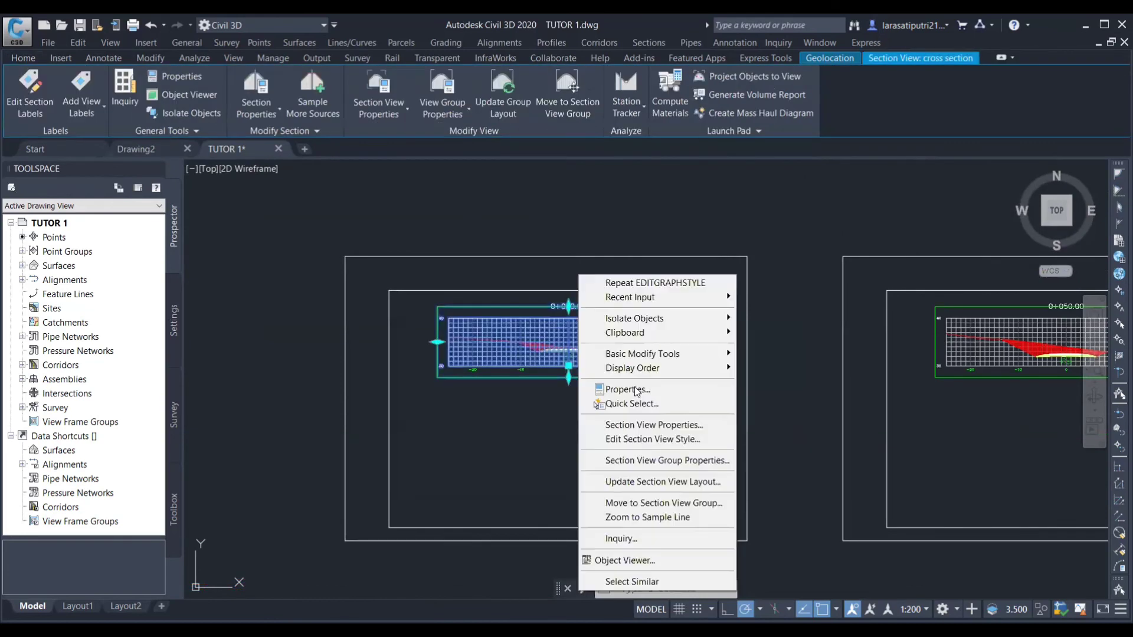
{"action": "left_click", "coordinate": [649, 440]}
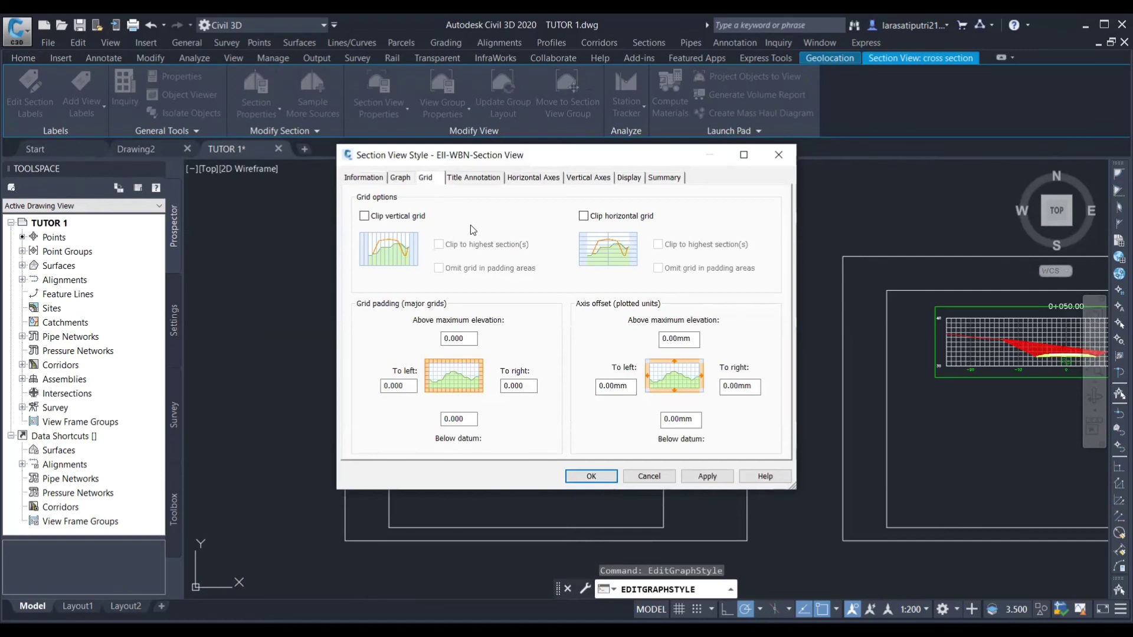
{"action": "left_click", "coordinate": [583, 216]}
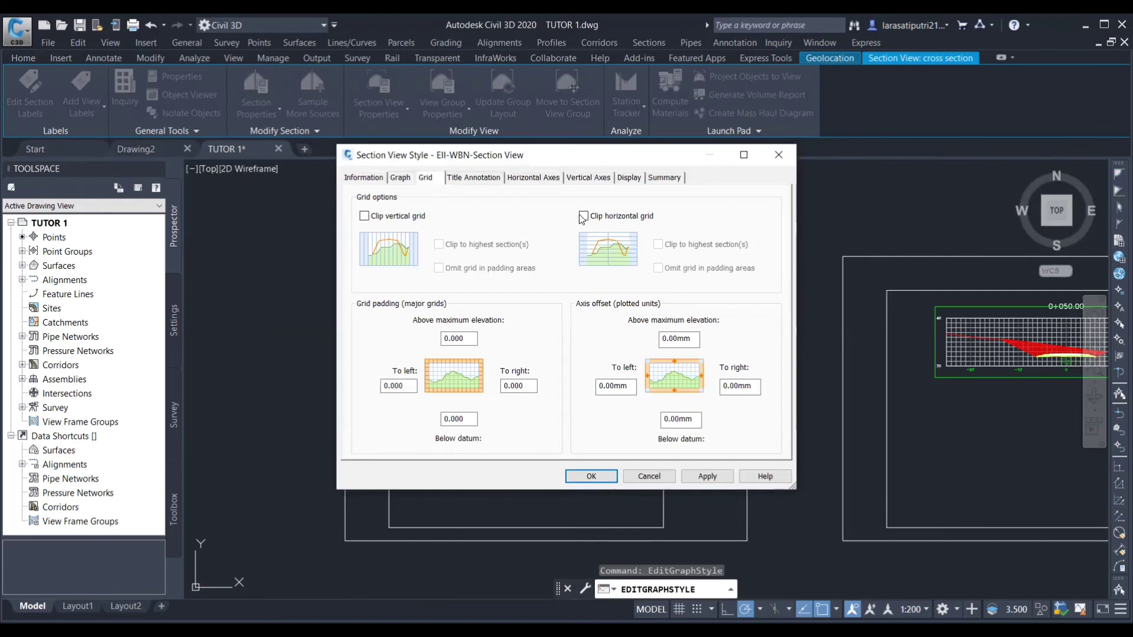
{"action": "left_click", "coordinate": [365, 216]}
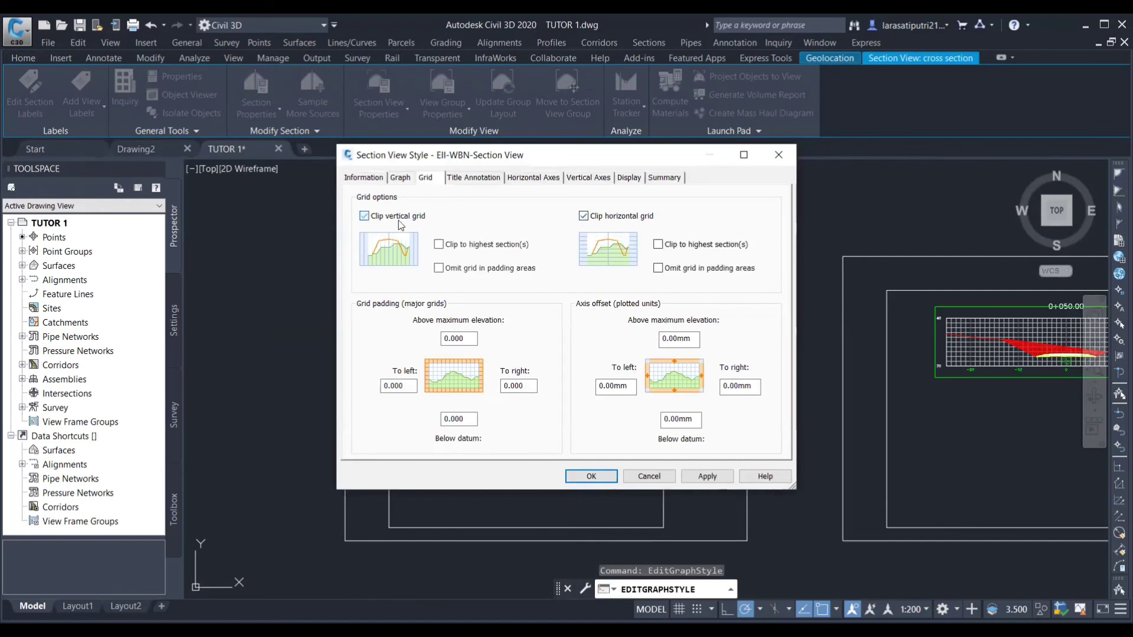
{"action": "left_click", "coordinate": [699, 475]}
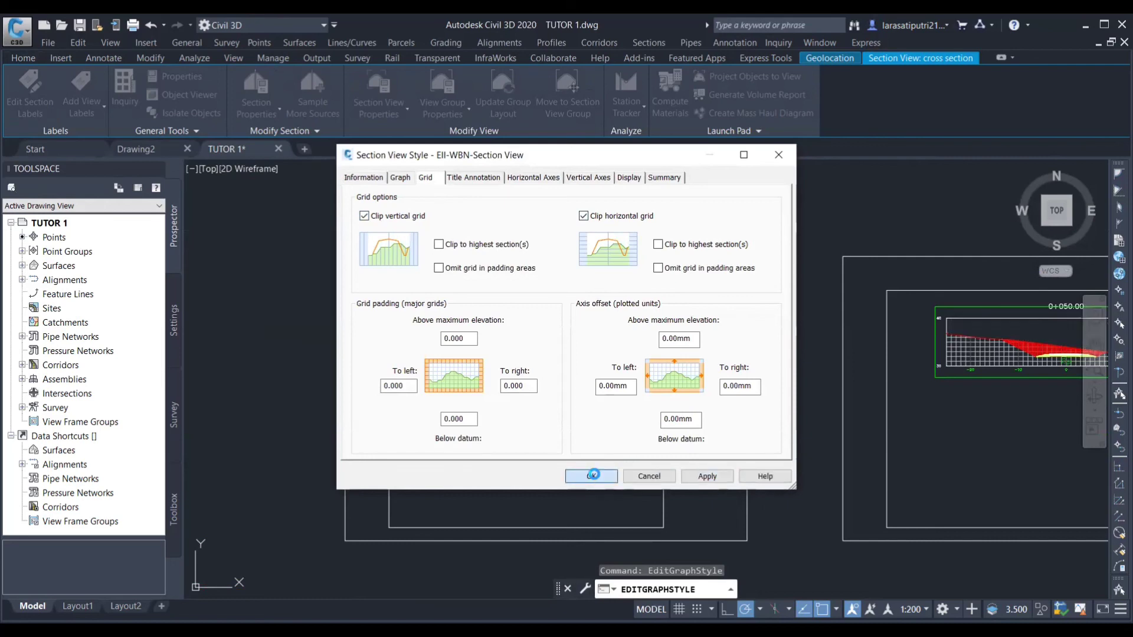
{"action": "left_click", "coordinate": [591, 476]}
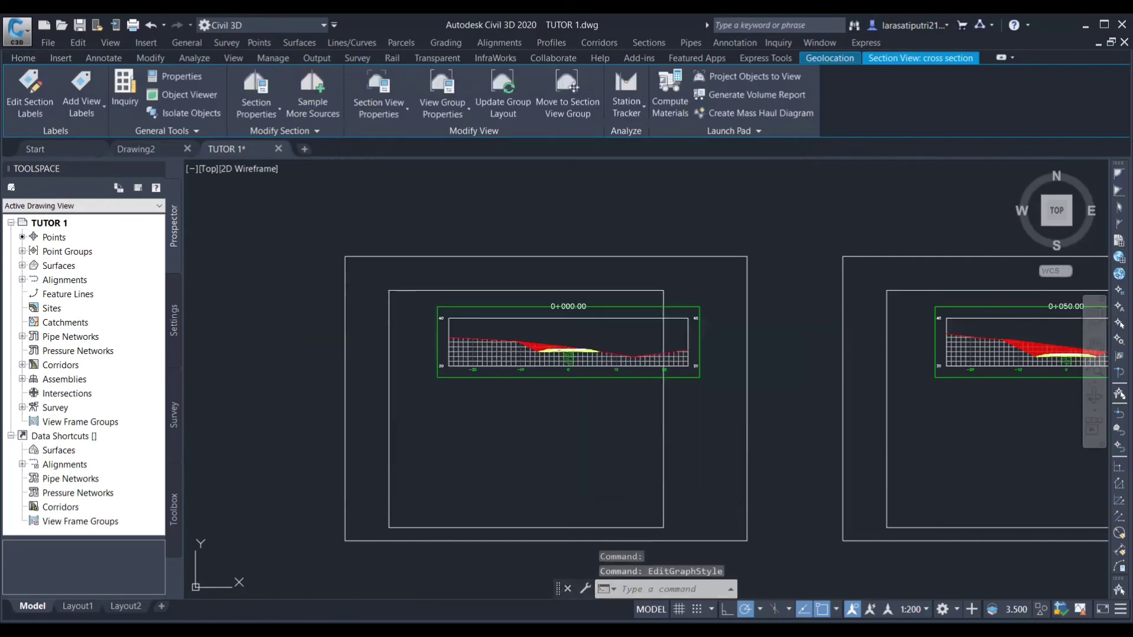
- Select all section views similar to the 0+000.00 cross section across the row of sheets
{"action": "scroll", "coordinate": [494, 369], "scroll_direction": "down", "scroll_amount": 2}
{"action": "scroll", "coordinate": [567, 344], "scroll_direction": "up", "scroll_amount": 2}
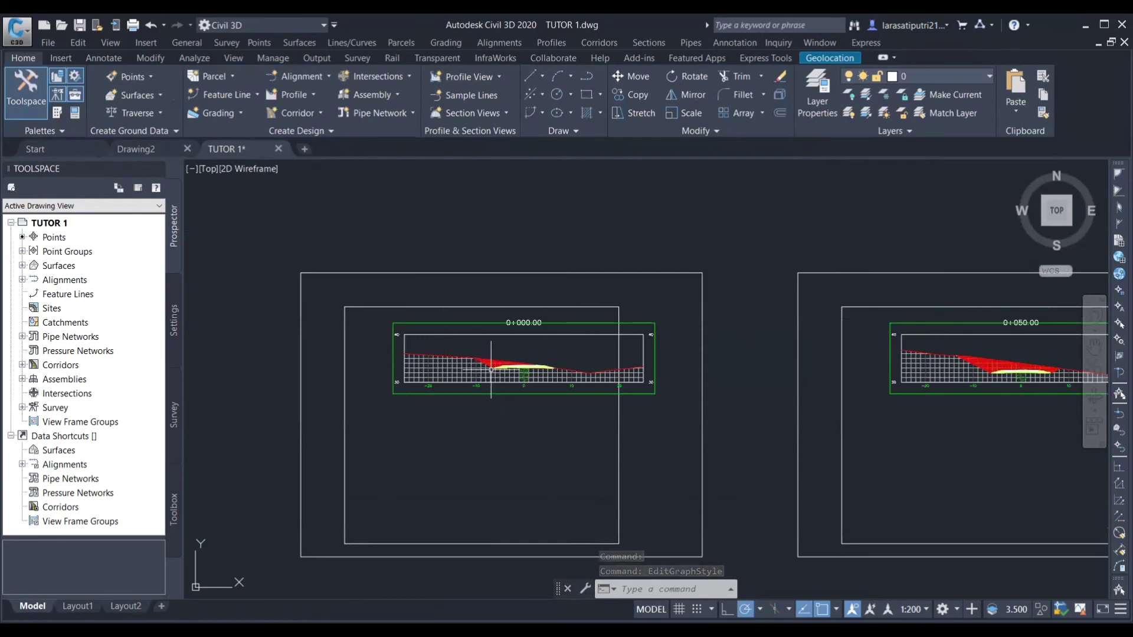
{"action": "left_click", "coordinate": [495, 322]}
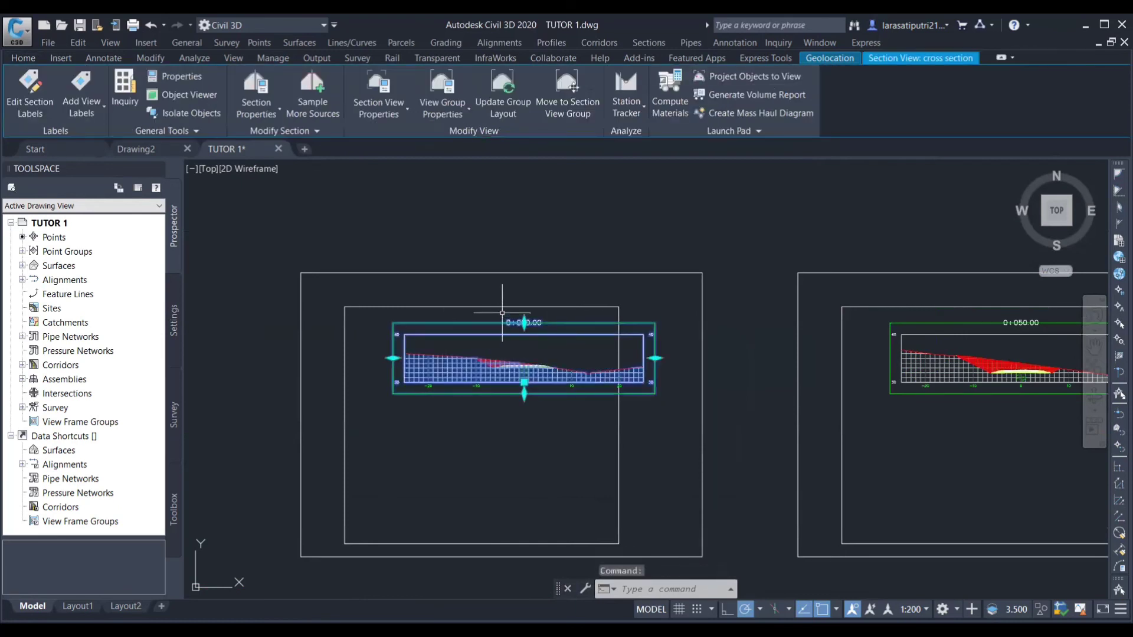
{"action": "right_click", "coordinate": [514, 291]}
{"action": "left_click", "coordinate": [566, 592]}
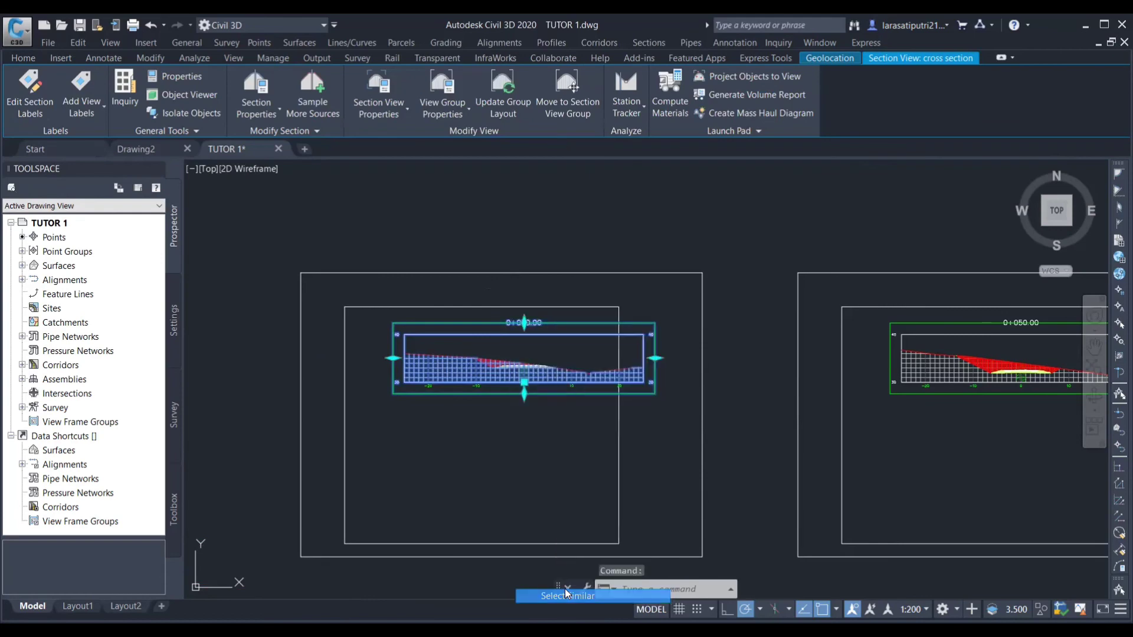
{"action": "scroll", "coordinate": [486, 368], "scroll_direction": "down", "scroll_amount": 3}
{"action": "scroll", "coordinate": [487, 367], "scroll_direction": "down", "scroll_amount": 3}
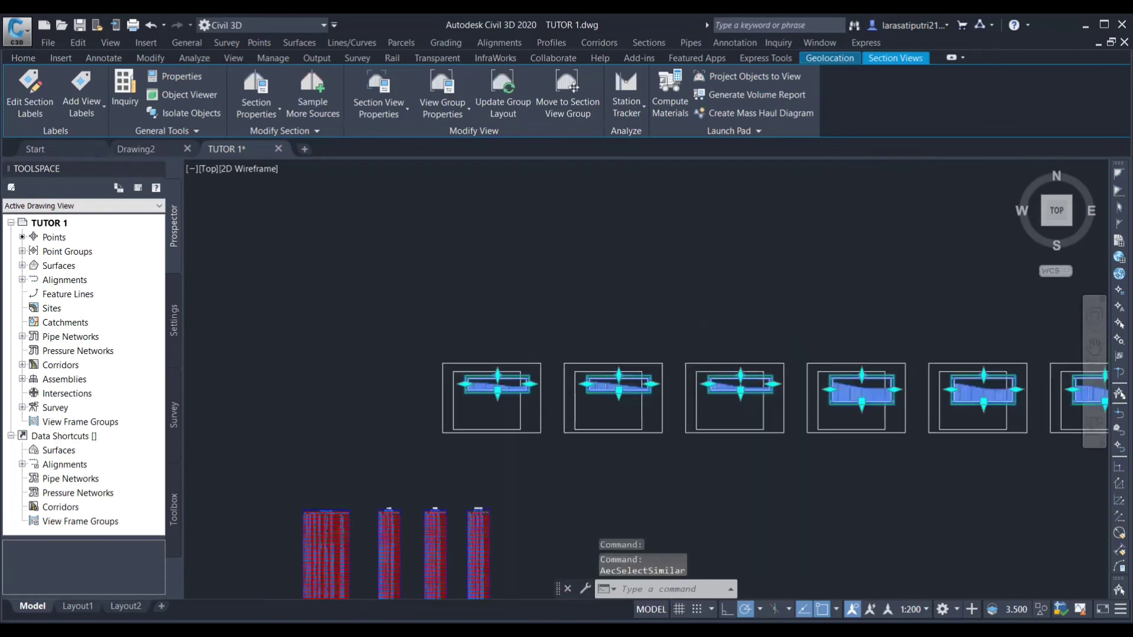
{"action": "scroll", "coordinate": [502, 385], "scroll_direction": "up", "scroll_amount": 3}
{"action": "scroll", "coordinate": [502, 385], "scroll_direction": "down", "scroll_amount": 4}
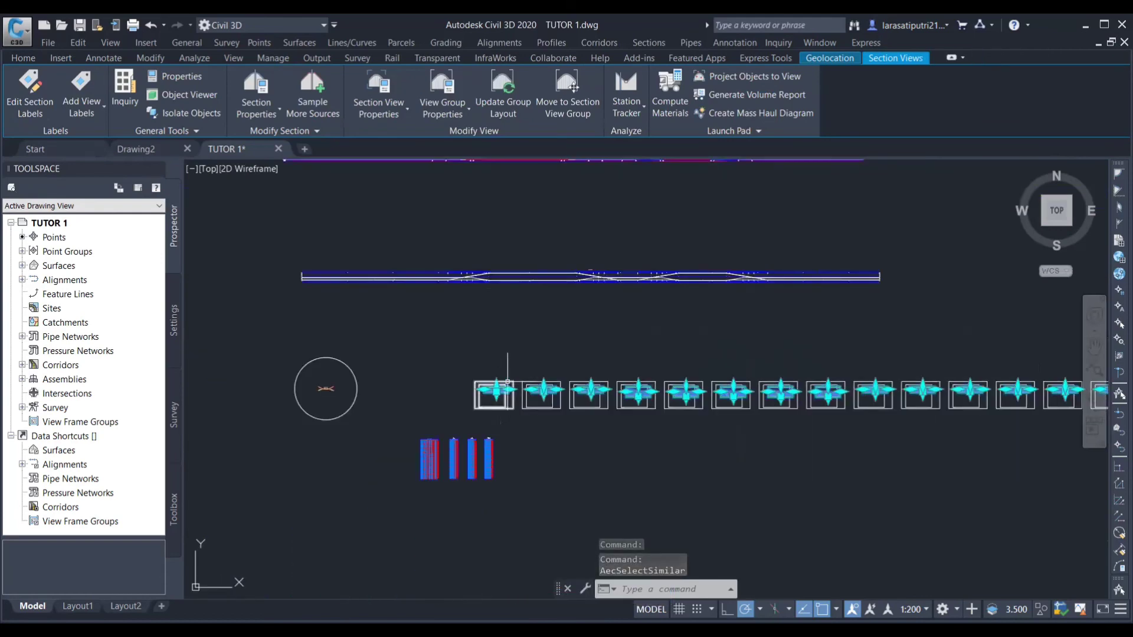
{"action": "scroll", "coordinate": [504, 369], "scroll_direction": "up", "scroll_amount": 2}
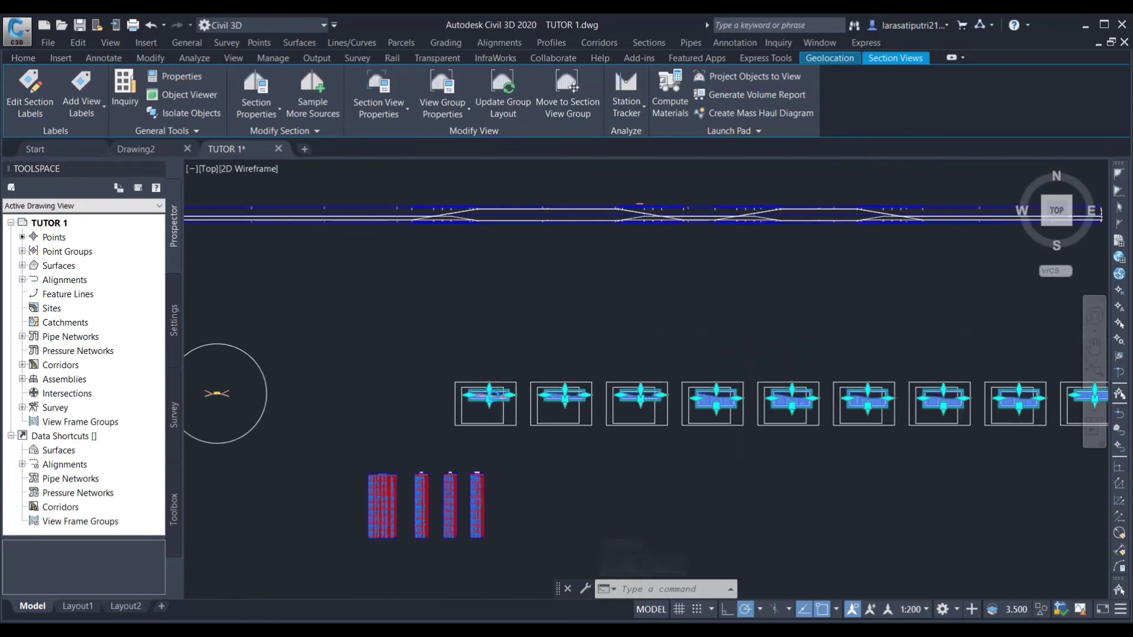
{"action": "scroll", "coordinate": [488, 381], "scroll_direction": "up", "scroll_amount": 5}
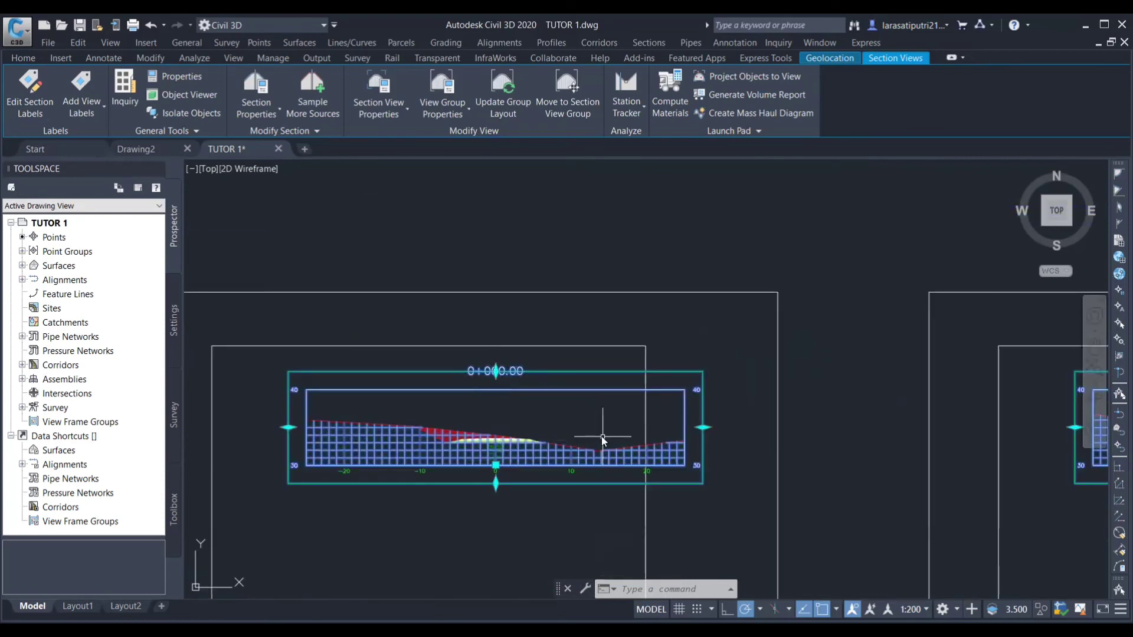
- Move all selected section views horizontally to the left so they fit inside the inner frames of their sheets
{"action": "type", "text": "M"}
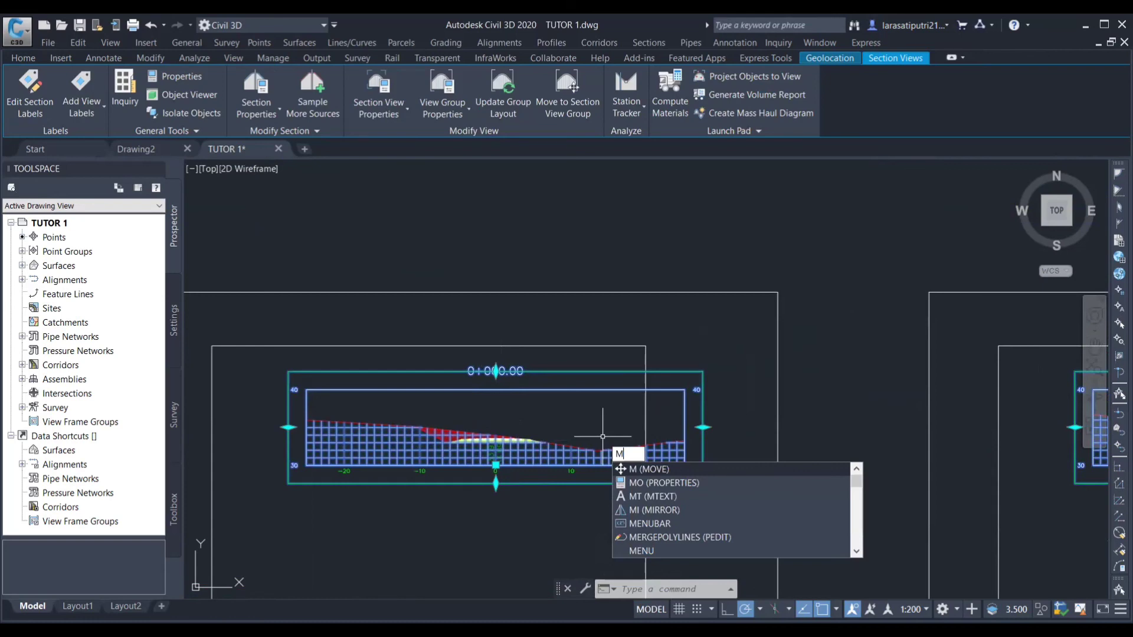
{"action": "key", "text": "Return"}
{"action": "left_click", "coordinate": [603, 437]}
{"action": "left_click", "coordinate": [534, 436]}
{"action": "scroll", "coordinate": [482, 380], "scroll_direction": "down", "scroll_amount": 1}
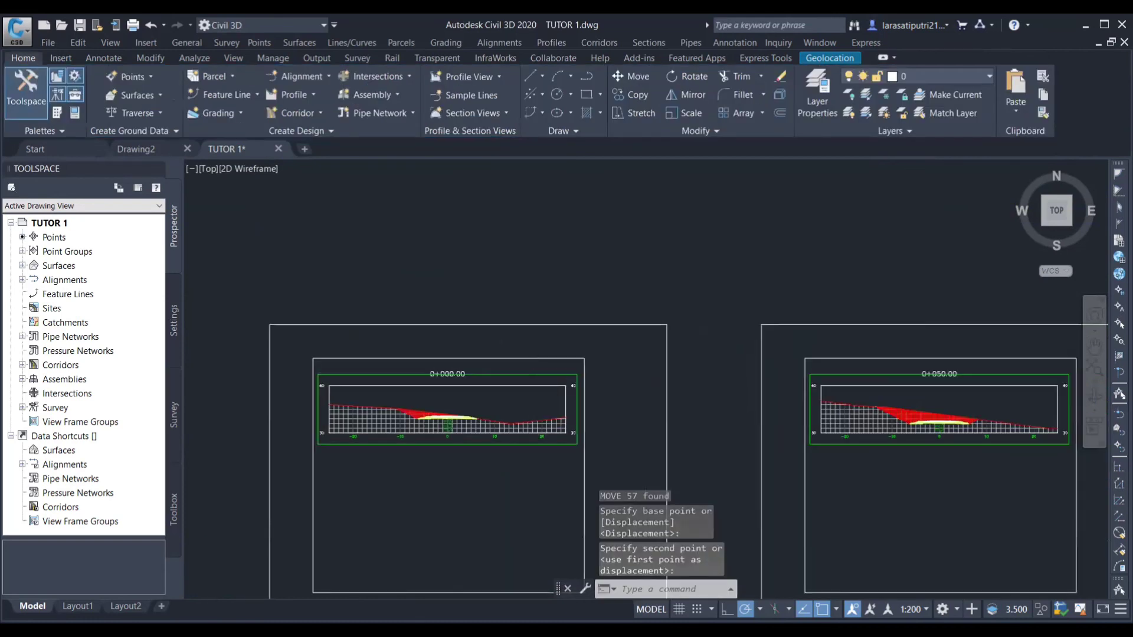
{"action": "scroll", "coordinate": [531, 390], "scroll_direction": "down", "scroll_amount": 2}
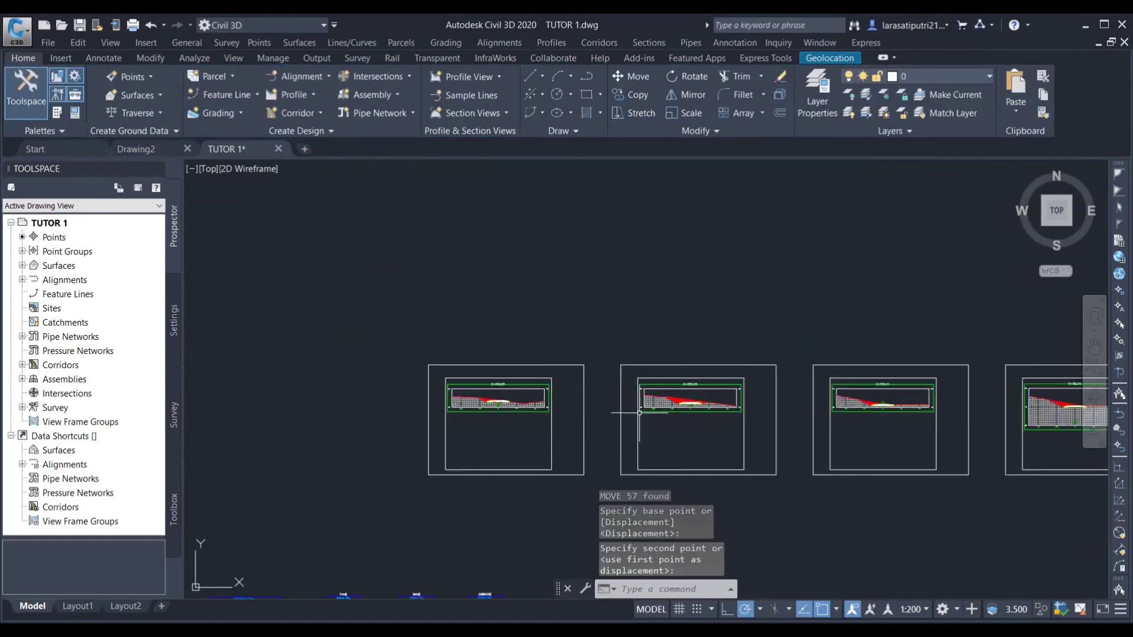
{"action": "scroll", "coordinate": [608, 411], "scroll_direction": "down", "scroll_amount": 3}
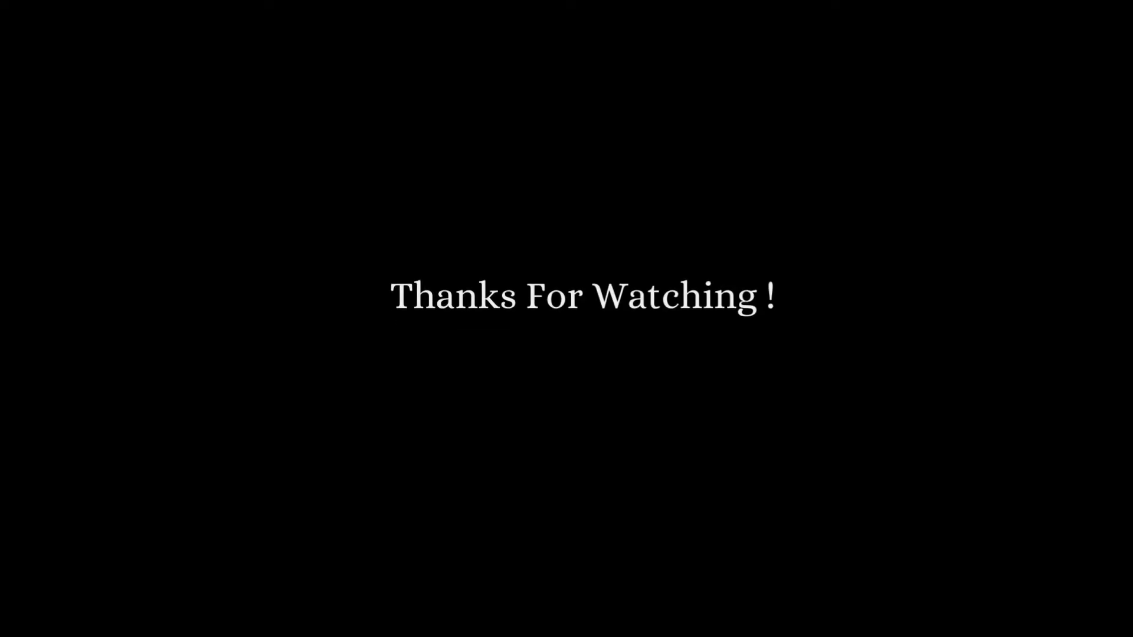